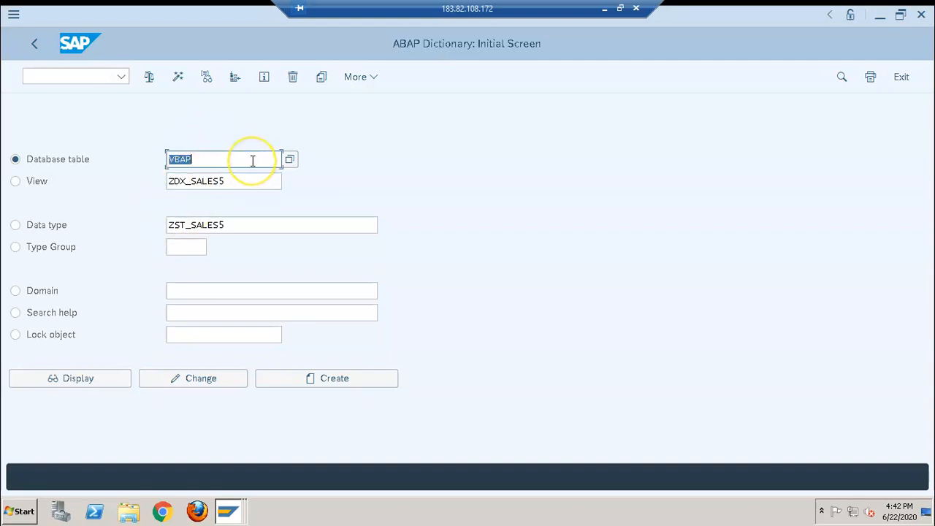
Step: Try to display the database table zjh1_emp from the previously used entries
{"action": "key", "text": "BackSpace"}
{"action": "key", "text": "Down"}
{"action": "key", "text": "Down"}
{"action": "key", "text": "Down"}
{"action": "key", "text": "Down"}
{"action": "key", "text": "Down"}
{"action": "key", "text": "Down"}
{"action": "key", "text": "Down"}
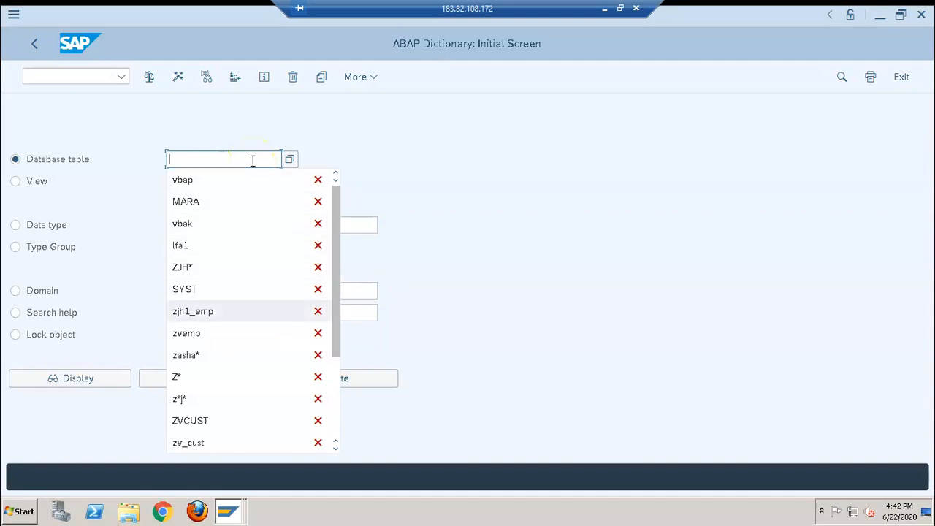
{"action": "key", "text": "Return"}
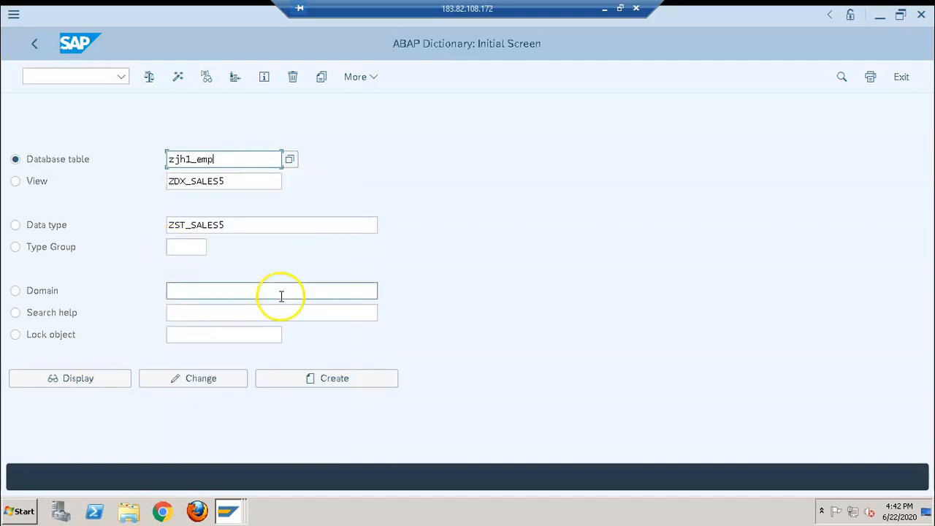
{"action": "left_click", "coordinate": [117, 380]}
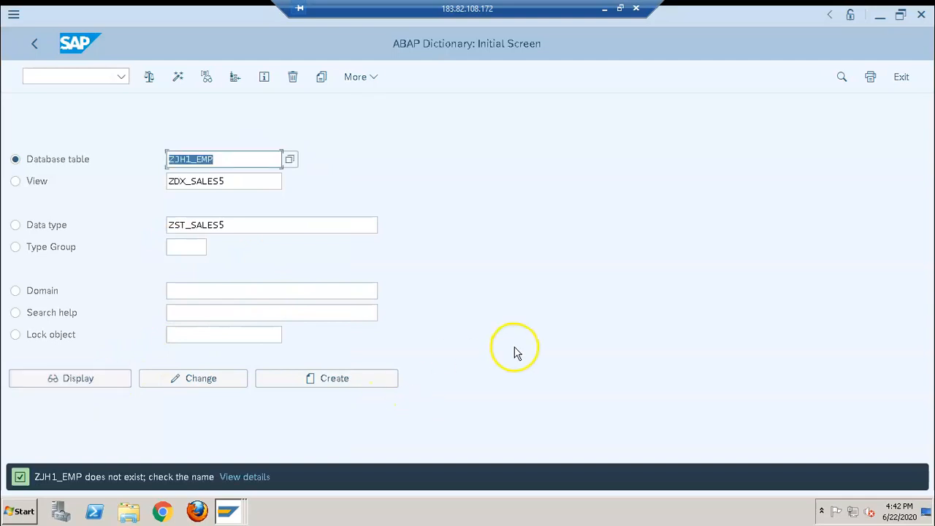
Step: Find the database tables matching ZJH*, display ZJH_COMP, and return to the initial screen
{"action": "left_click", "coordinate": [231, 157]}
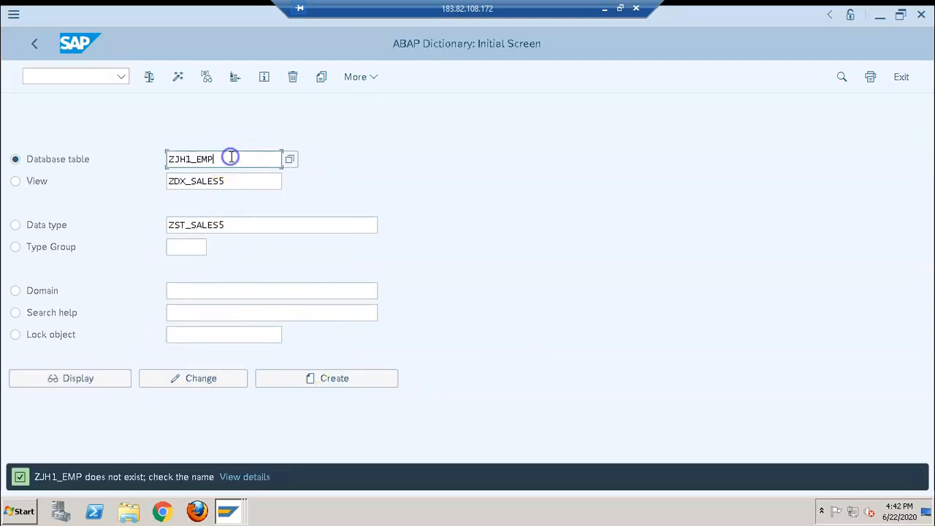
{"action": "key", "text": "BackSpace"}
{"action": "key", "text": "BackSpace"}
{"action": "key", "text": "BackSpace"}
{"action": "type", "text": "*"}
{"action": "left_click", "coordinate": [289, 159]}
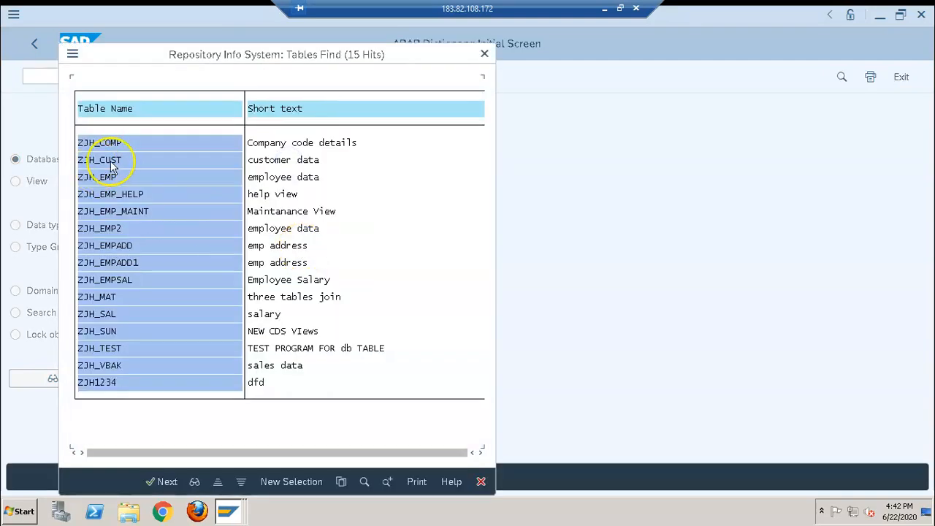
{"action": "double_click", "coordinate": [117, 150]}
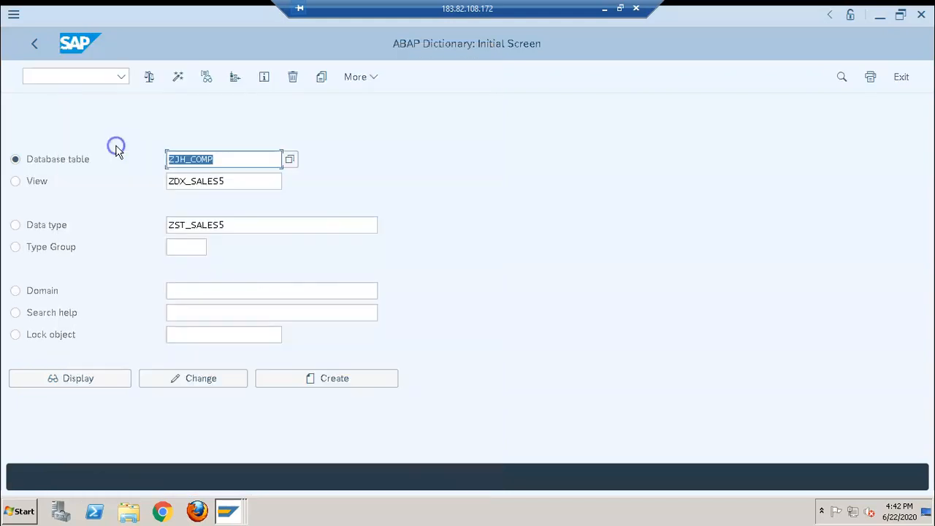
{"action": "left_click", "coordinate": [113, 379]}
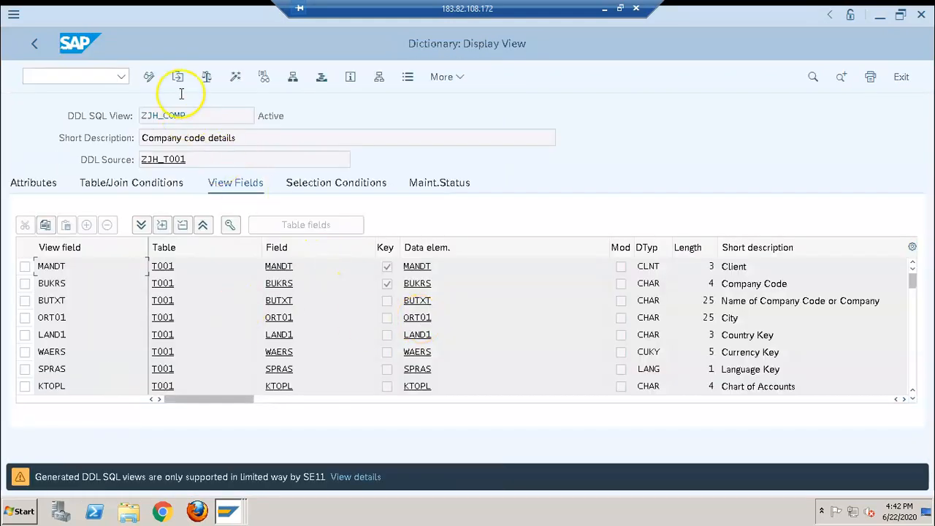
{"action": "left_click", "coordinate": [36, 47]}
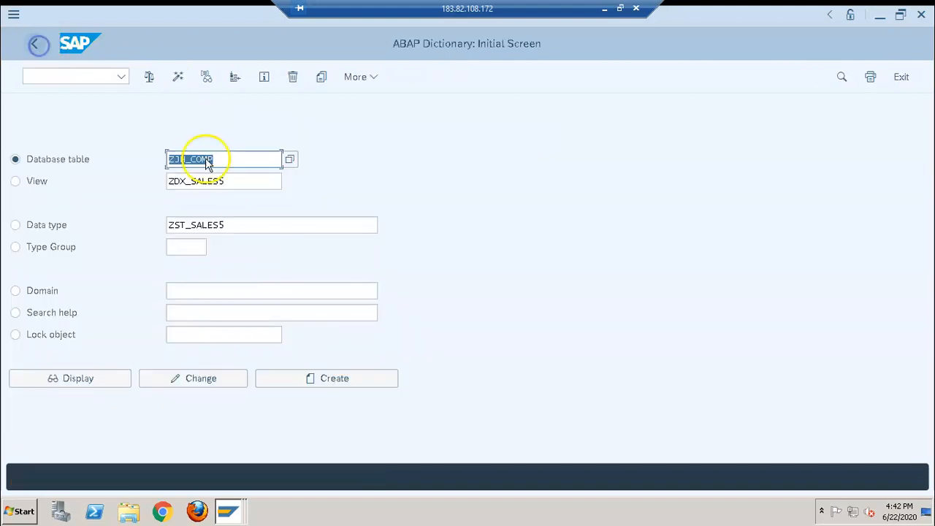
Step: Look up the ZJH* tables again, display the definition of ZJH_EMP2, and return to the initial screen
{"action": "key", "text": "BackSpace"}
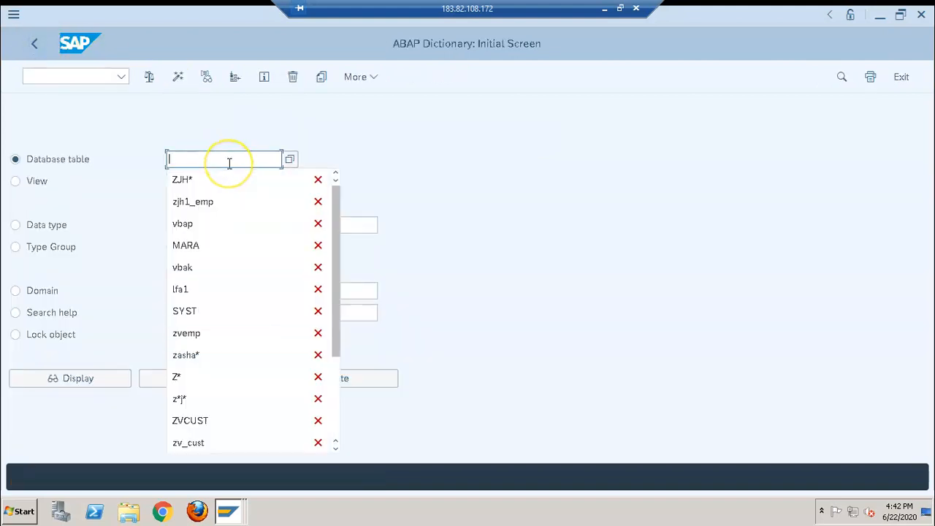
{"action": "left_click", "coordinate": [229, 178]}
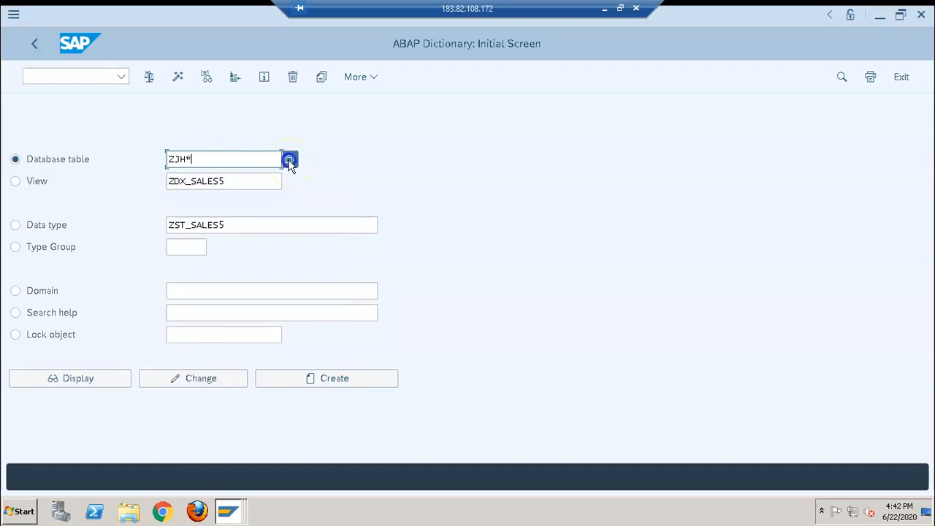
{"action": "left_click", "coordinate": [289, 160]}
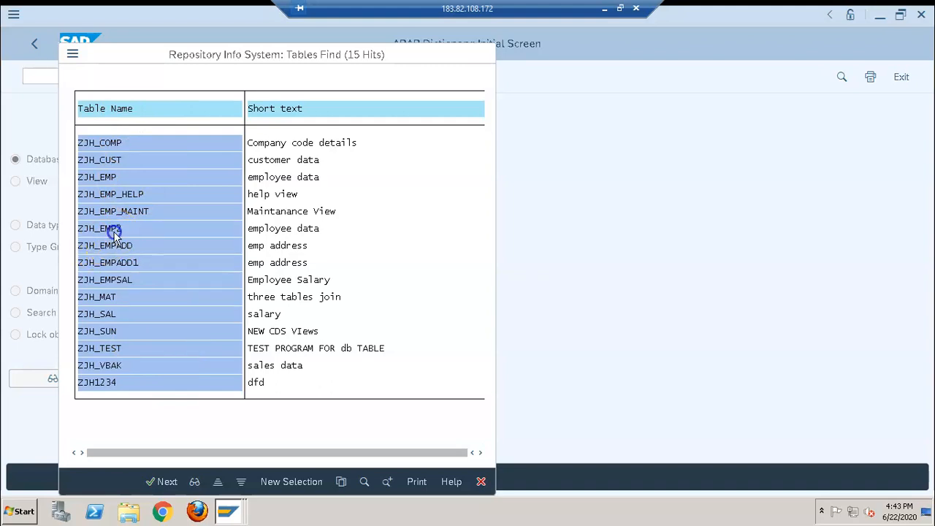
{"action": "double_click", "coordinate": [111, 229]}
{"action": "left_click", "coordinate": [106, 379]}
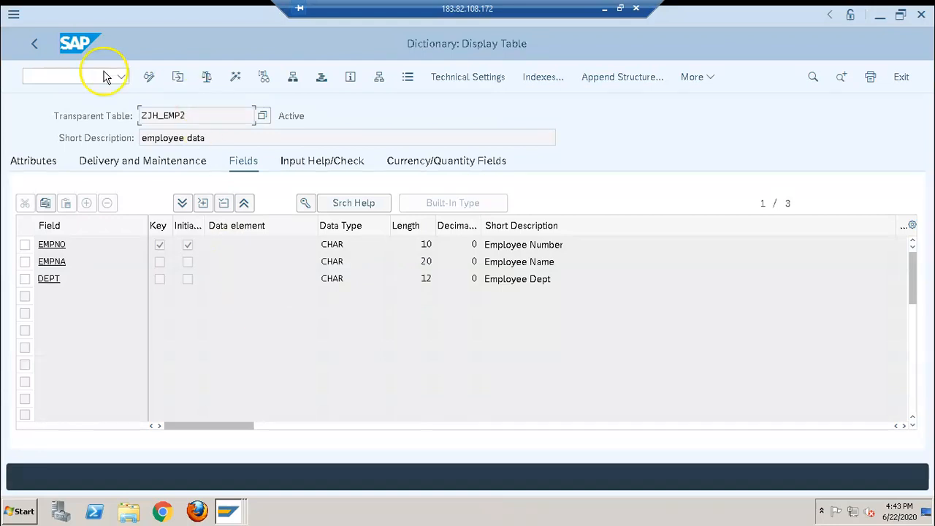
{"action": "left_click", "coordinate": [34, 44]}
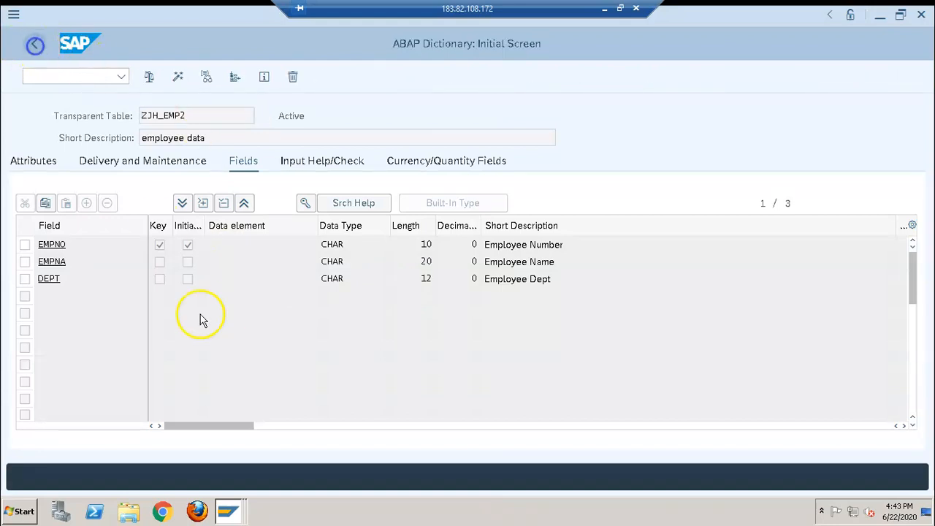
Step: Choose the salary table ZJH_SAL from the ZJH* tables and display its fields
{"action": "left_click", "coordinate": [231, 167]}
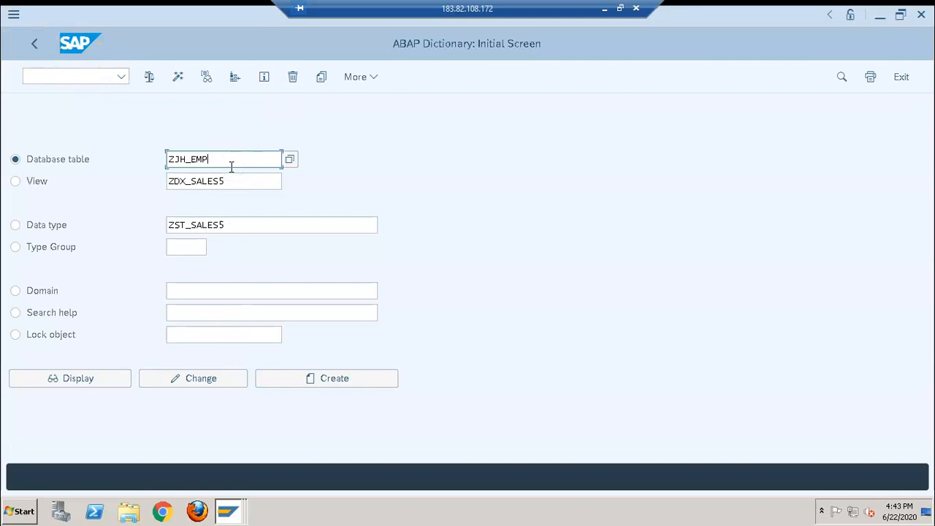
{"action": "key", "text": "BackSpace"}
{"action": "key", "text": "BackSpace"}
{"action": "type", "text": "*"}
{"action": "left_click", "coordinate": [285, 162]}
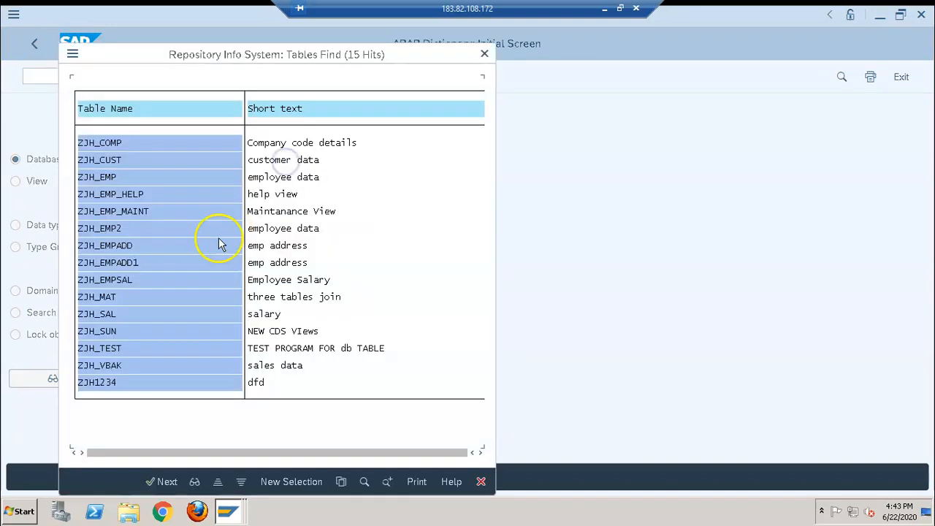
{"action": "double_click", "coordinate": [113, 315]}
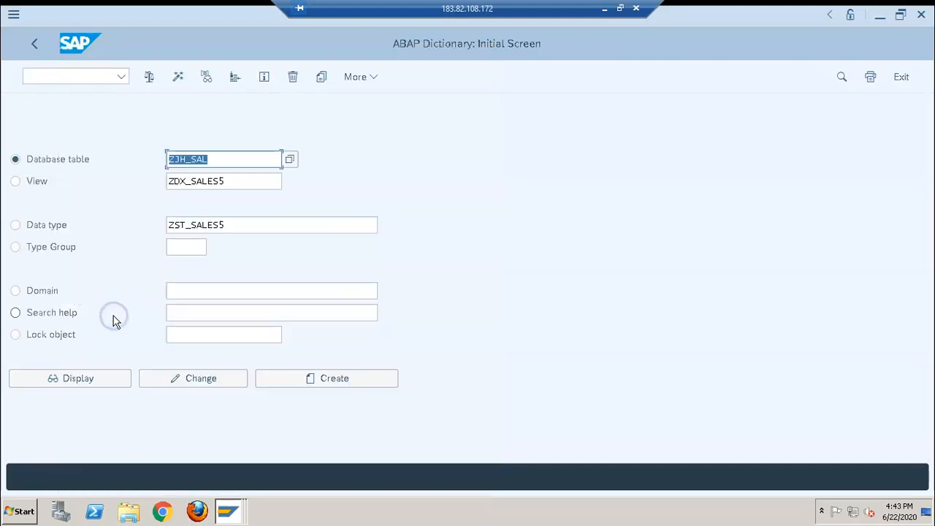
{"action": "left_click", "coordinate": [100, 382]}
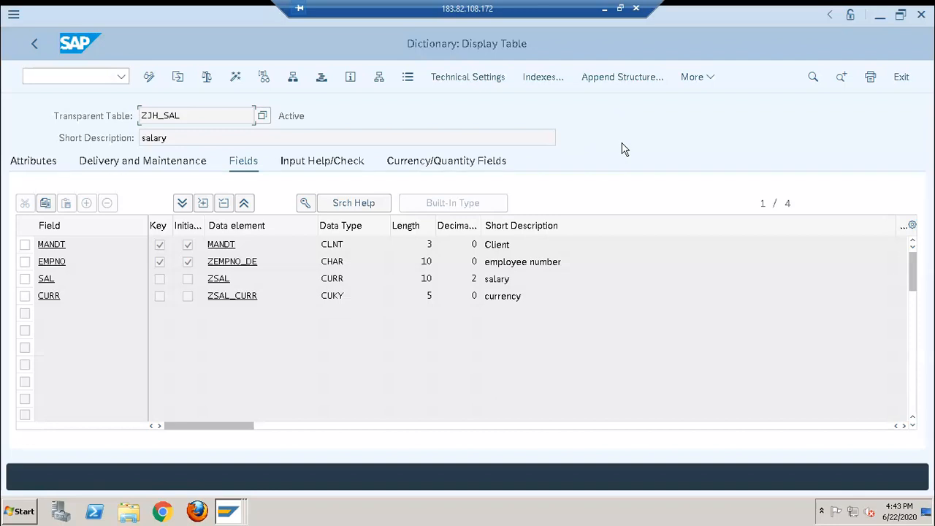
Step: Examine the data element ZEMPNO_DE behind the EMPNO field and return to the ZJH_SAL table definition
{"action": "double_click", "coordinate": [232, 260]}
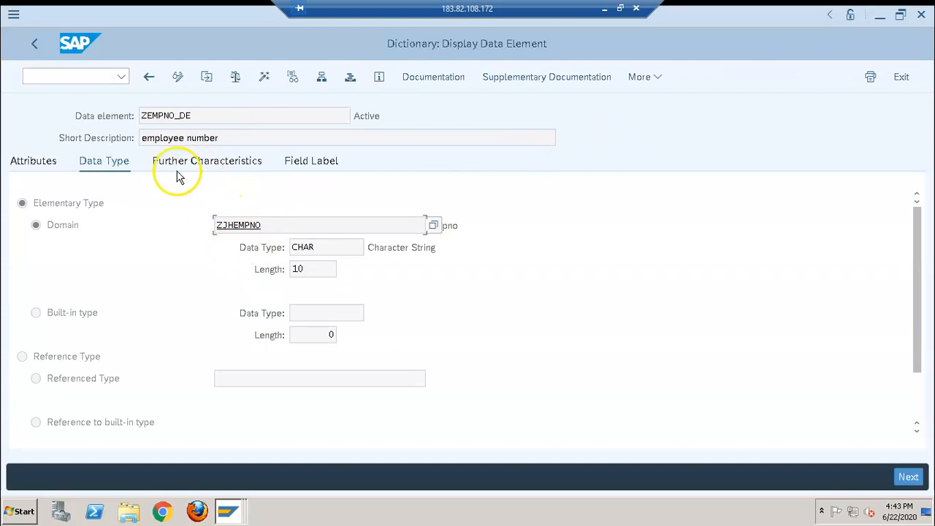
{"action": "left_click", "coordinate": [201, 168]}
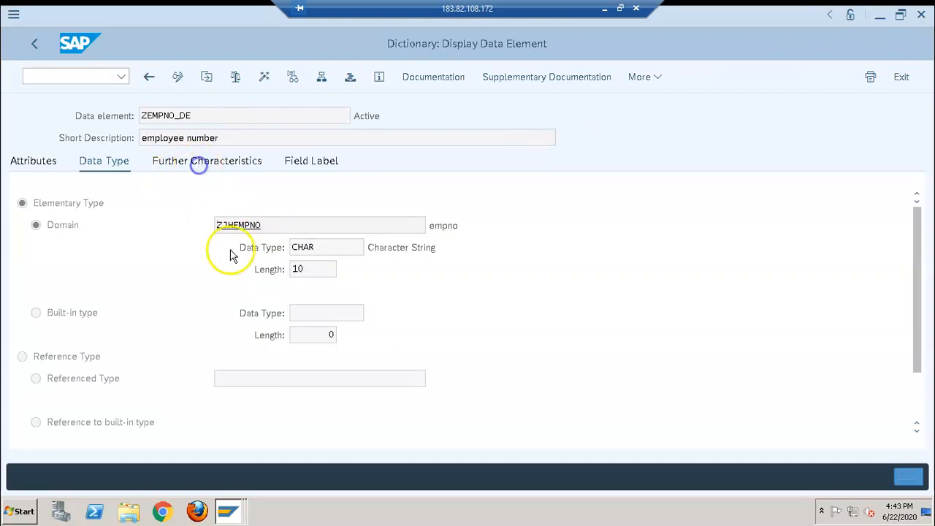
{"action": "left_click", "coordinate": [108, 162]}
{"action": "left_click", "coordinate": [148, 78]}
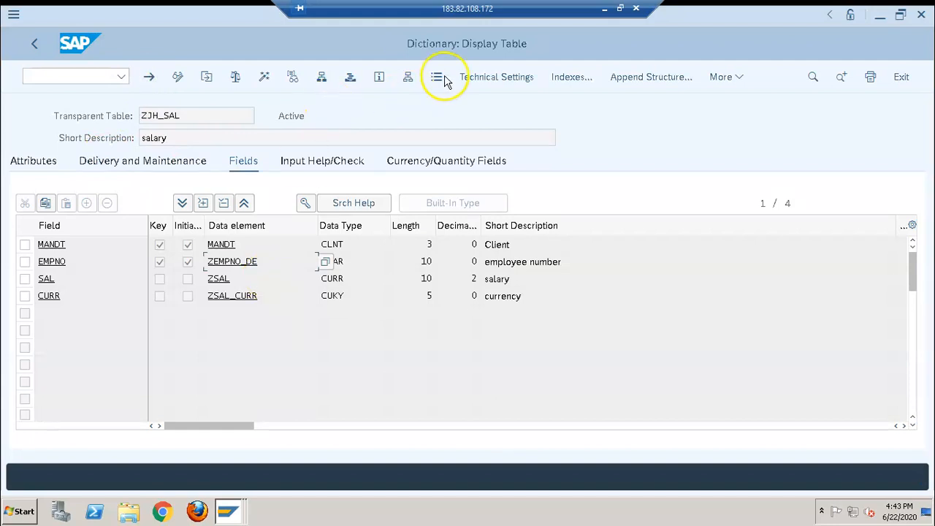
Step: Check EMPNO's value list on the ZJH_SAL contents selection screen, and review the table's input help and check table assignments
{"action": "left_click", "coordinate": [436, 79]}
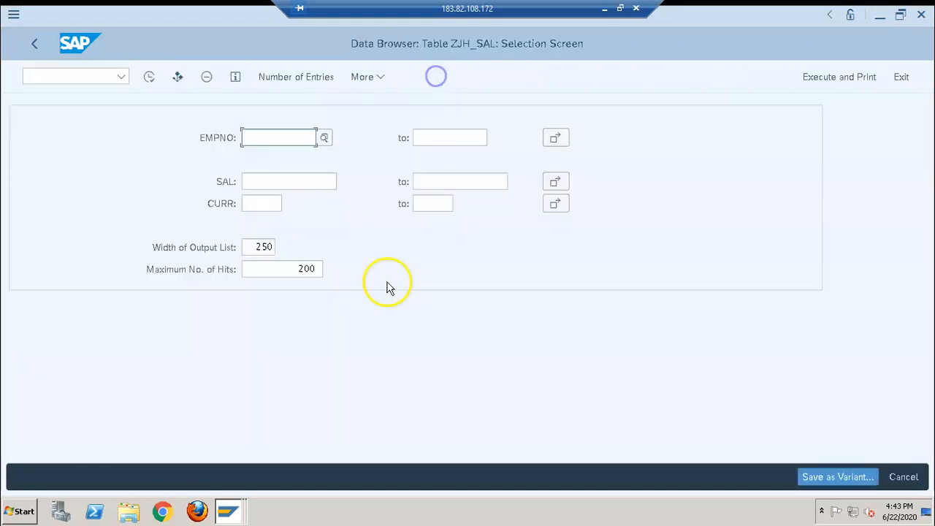
{"action": "left_click", "coordinate": [324, 139]}
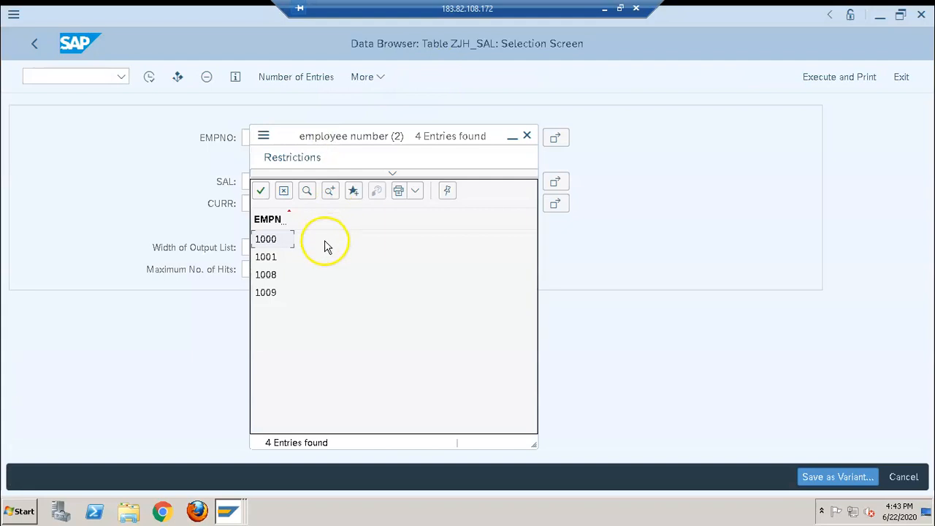
{"action": "left_click", "coordinate": [527, 136]}
{"action": "left_click", "coordinate": [288, 181]}
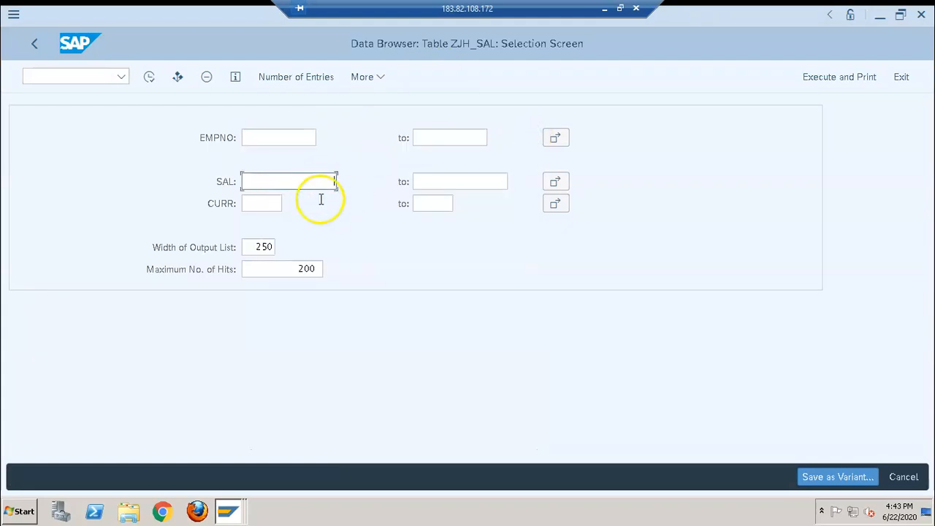
{"action": "left_click", "coordinate": [35, 47]}
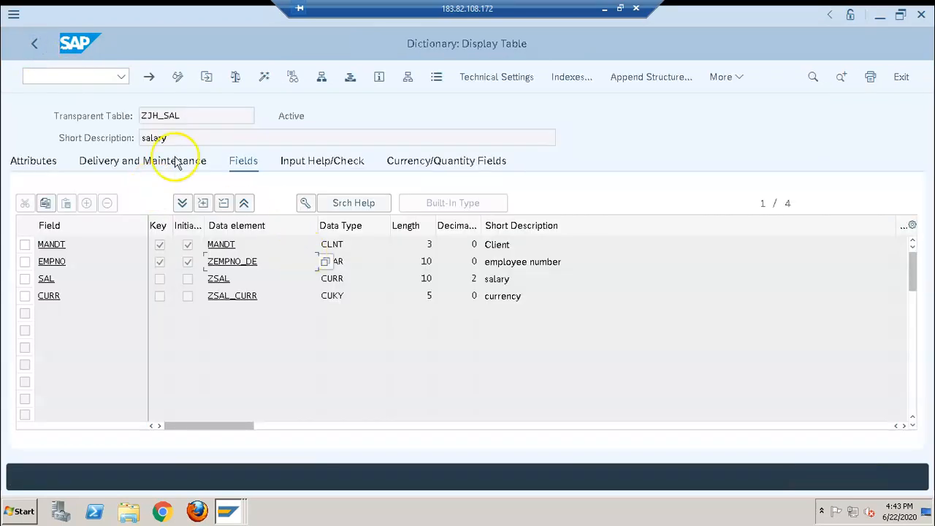
{"action": "left_click", "coordinate": [334, 166]}
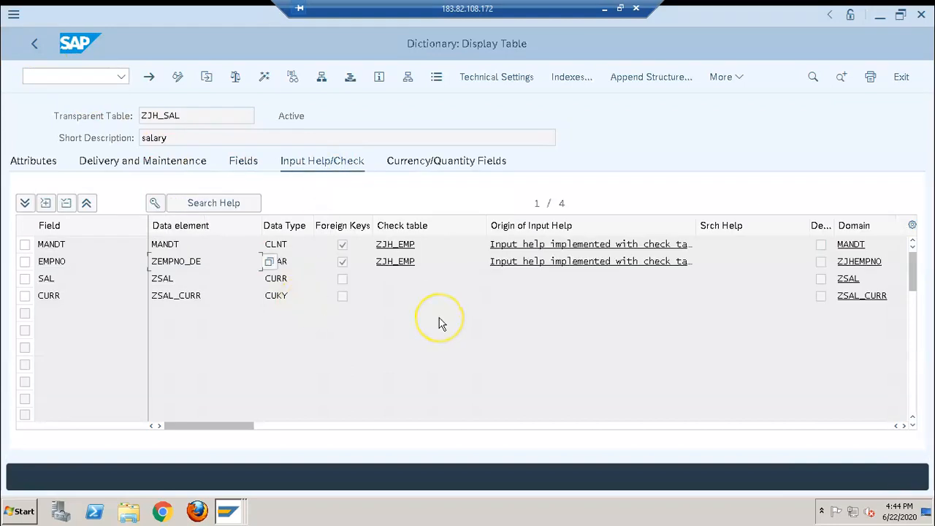
{"action": "left_click", "coordinate": [35, 44]}
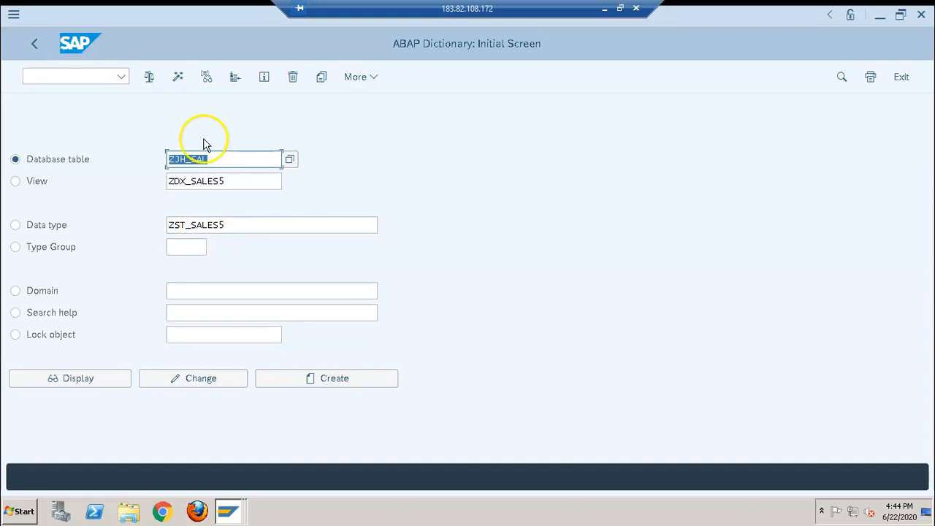
Step: Choose the table ZJH_EMPSAL from the ZJH* tables and open it for changing
{"action": "left_click", "coordinate": [228, 161]}
{"action": "key", "text": "BackSpace"}
{"action": "left_click", "coordinate": [219, 181]}
{"action": "left_click", "coordinate": [290, 163]}
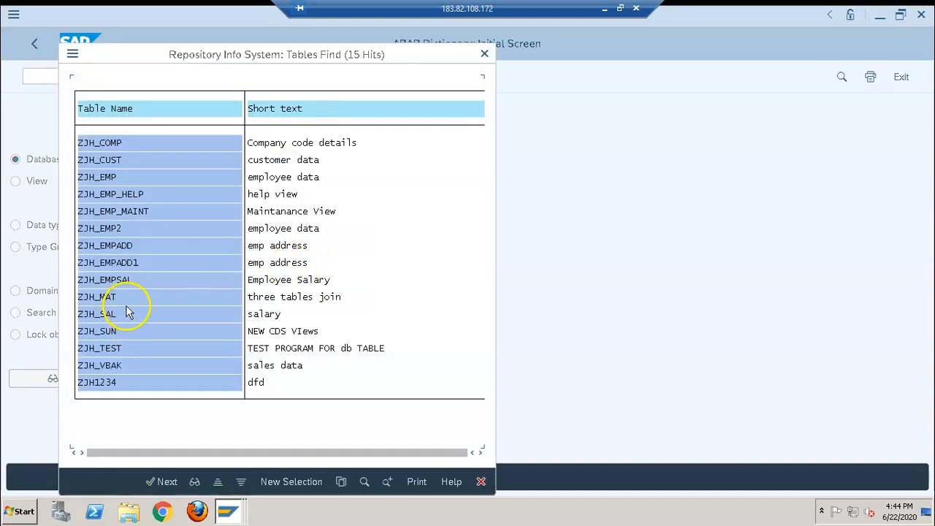
{"action": "left_click", "coordinate": [125, 283]}
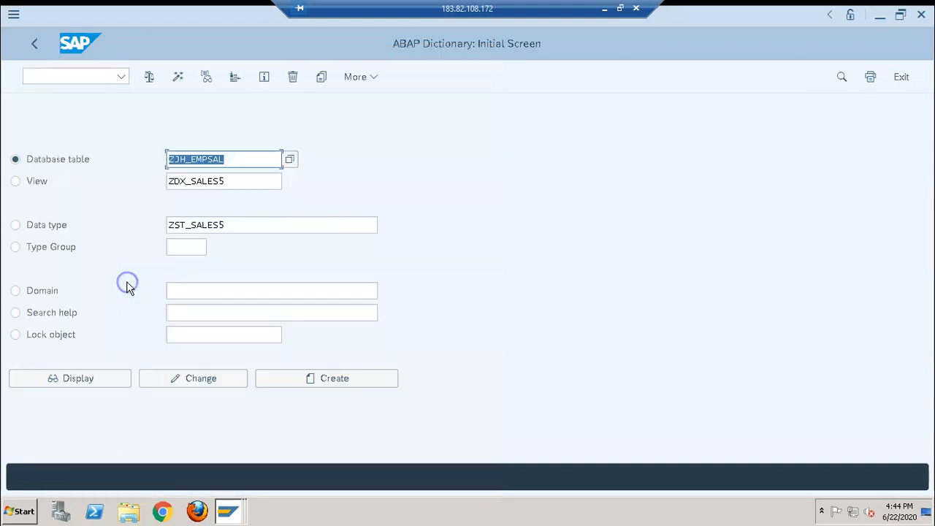
{"action": "left_click", "coordinate": [183, 378]}
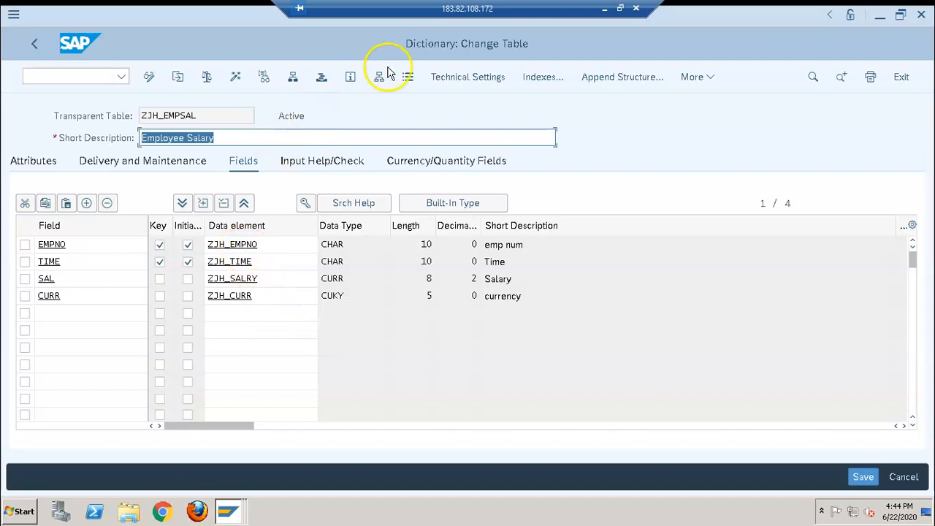
Step: Run the ZJH_EMPSAL contents selection without criteria, check whether EMPNO offers input help, and return to the table definition
{"action": "left_click", "coordinate": [409, 80]}
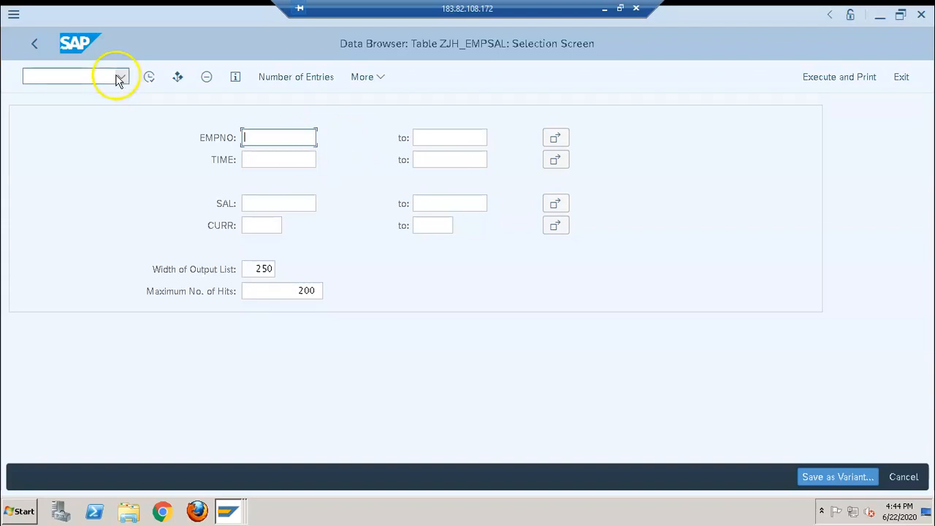
{"action": "left_click", "coordinate": [34, 45]}
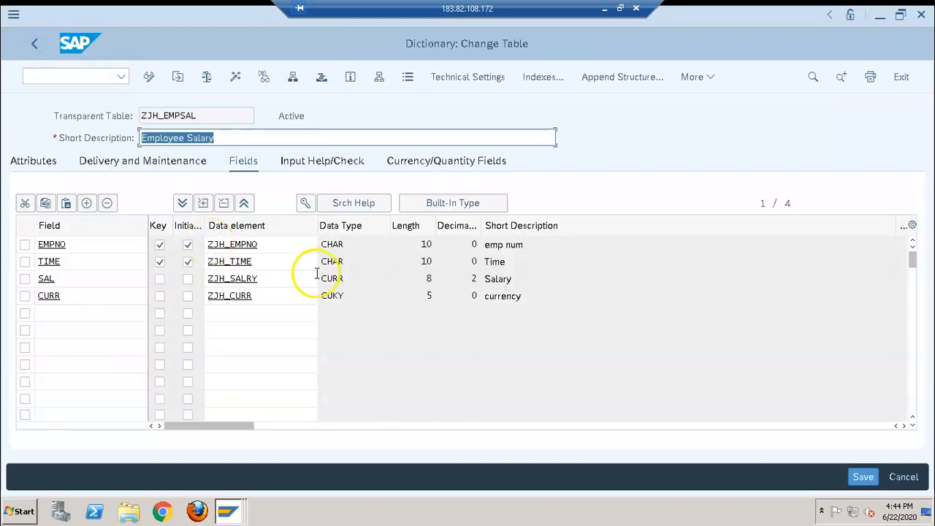
{"action": "left_click", "coordinate": [407, 77]}
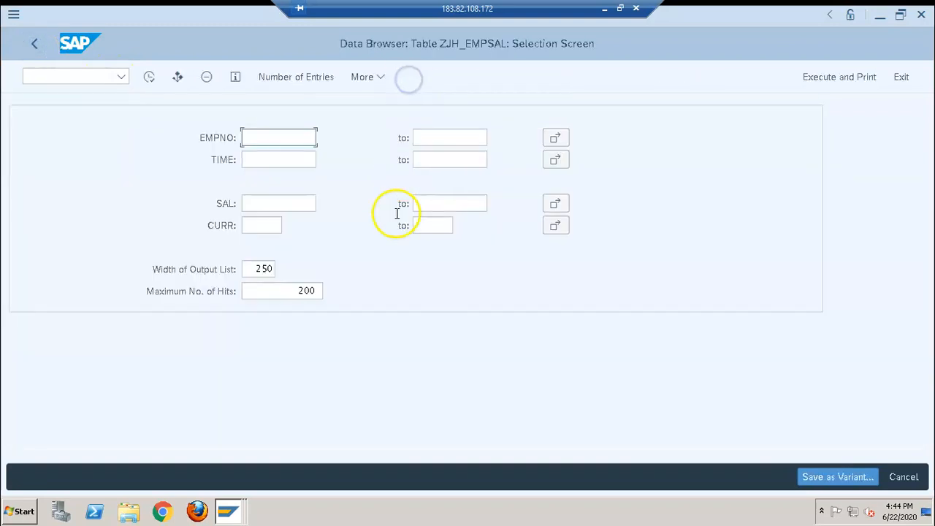
{"action": "left_click", "coordinate": [150, 77]}
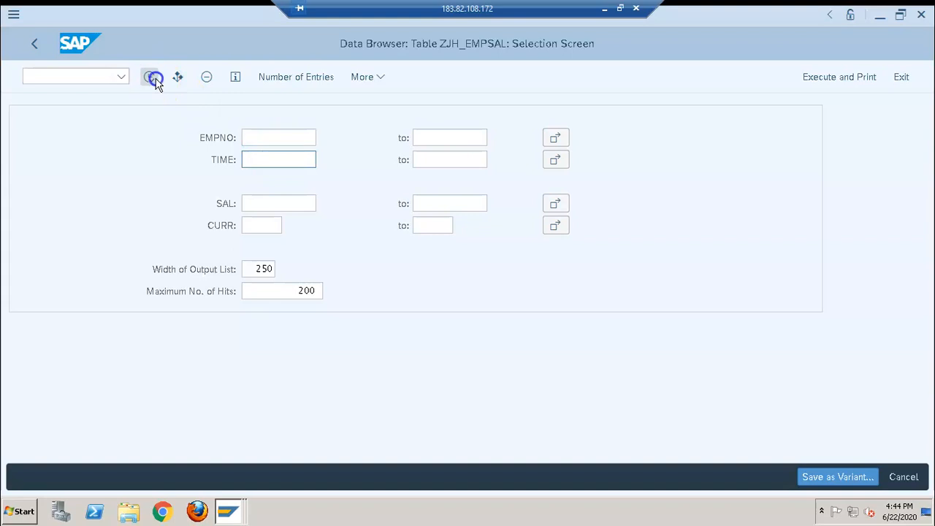
{"action": "left_click", "coordinate": [33, 43]}
{"action": "left_click", "coordinate": [250, 136]}
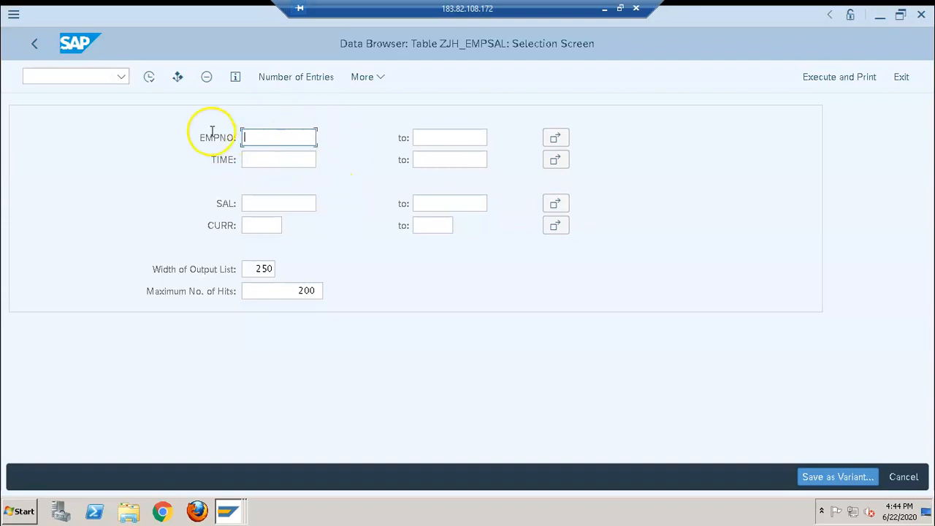
{"action": "left_click", "coordinate": [38, 43]}
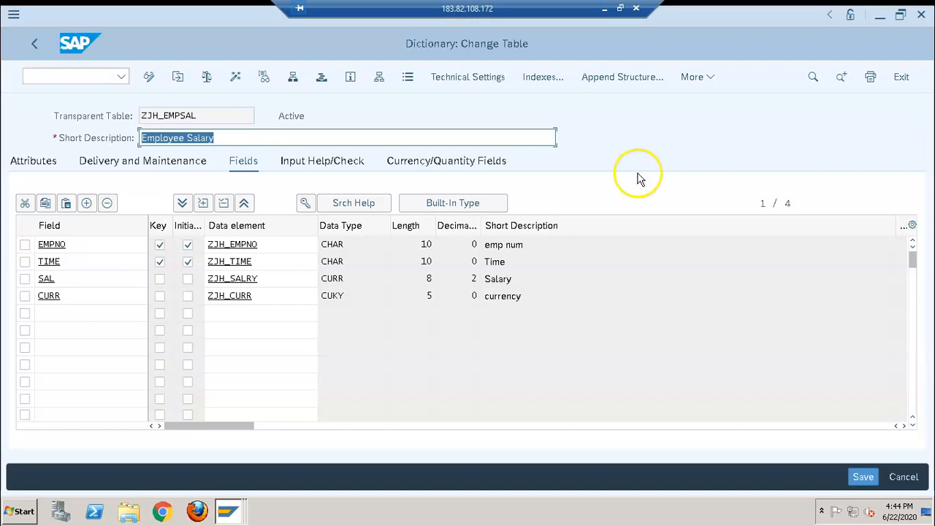
Step: Return to the dictionary's initial screen and review the personal value list of database tables
{"action": "left_click", "coordinate": [37, 50]}
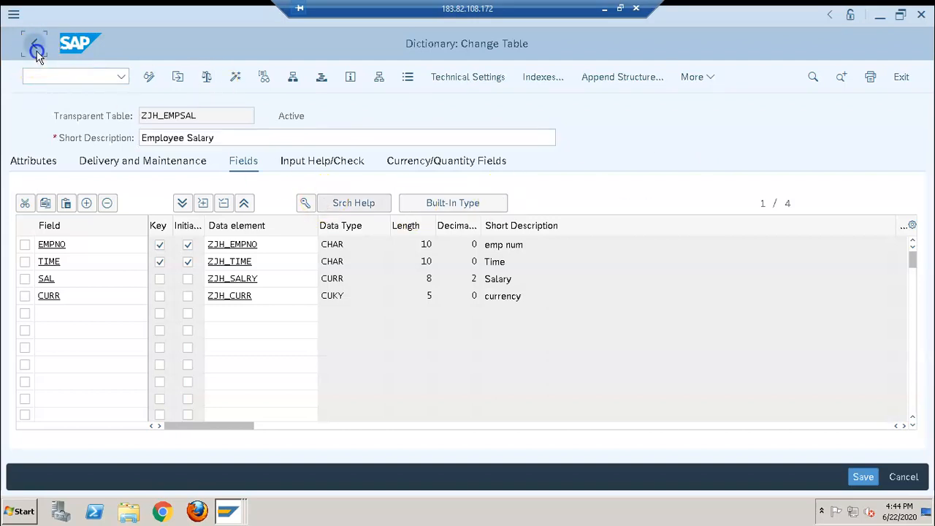
{"action": "left_click", "coordinate": [291, 160]}
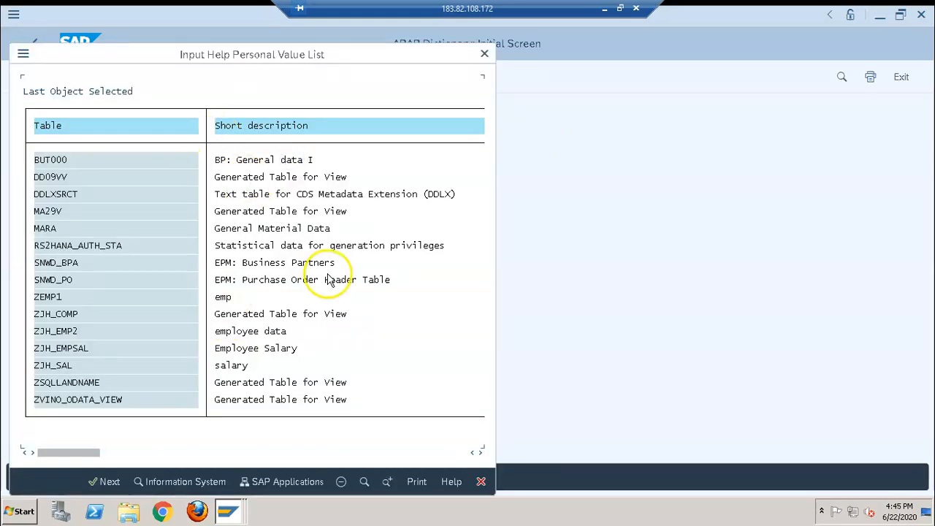
{"action": "left_click", "coordinate": [484, 54]}
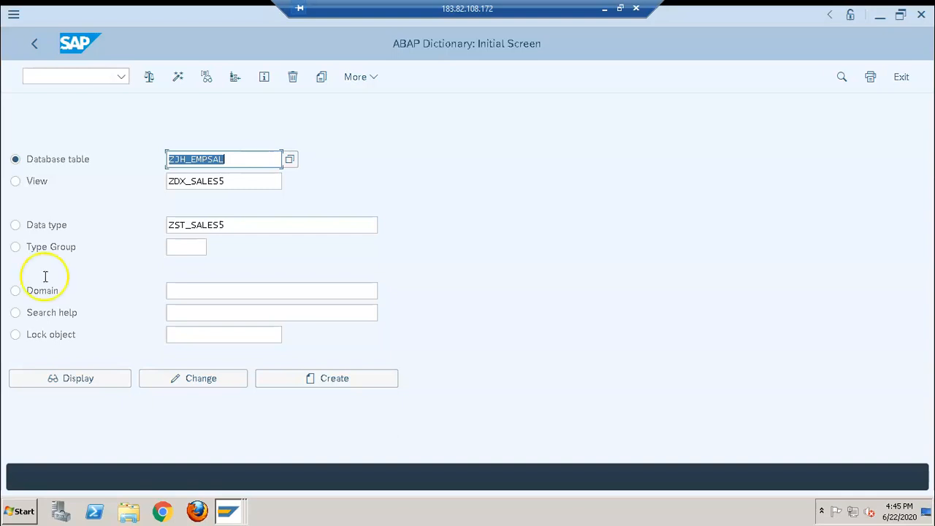
Step: Display the table ZJH_EMPSAL, check the data element ZJH_EMPNO of its EMPNO field, and return to the initial screen
{"action": "left_click", "coordinate": [100, 381]}
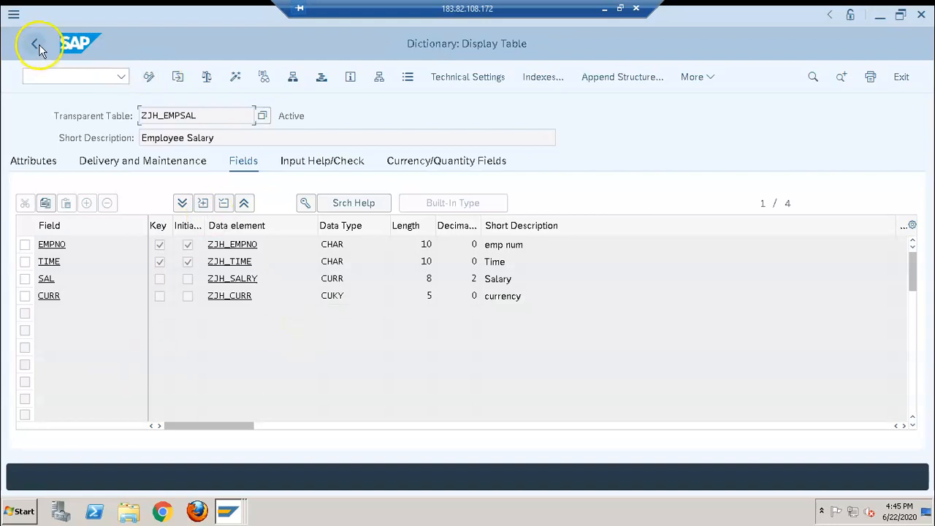
{"action": "left_click", "coordinate": [271, 244]}
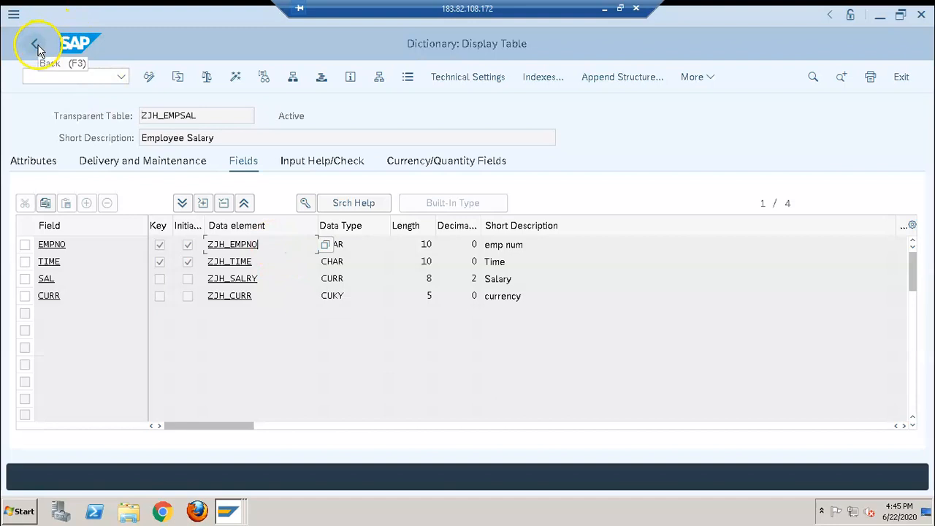
{"action": "left_click_drag", "start_coordinate": [275, 244], "coordinate": [194, 248]}
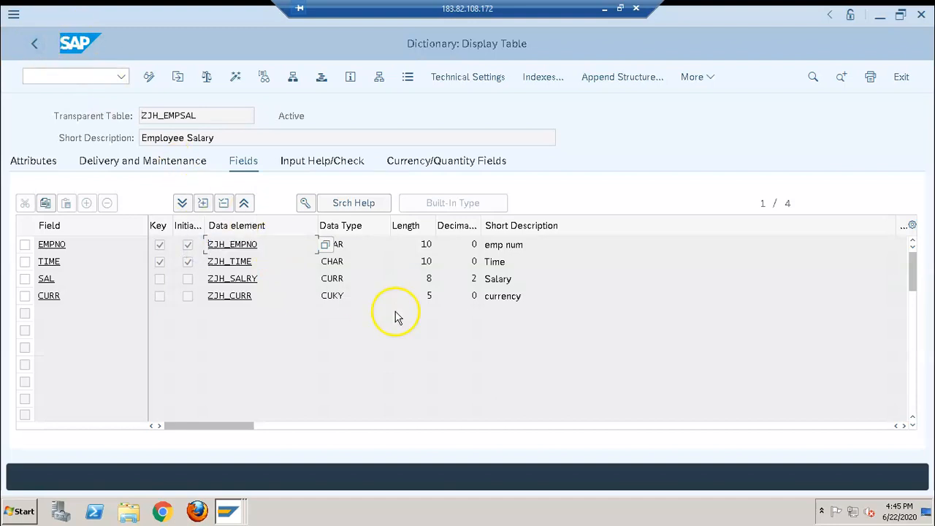
{"action": "left_click", "coordinate": [32, 44]}
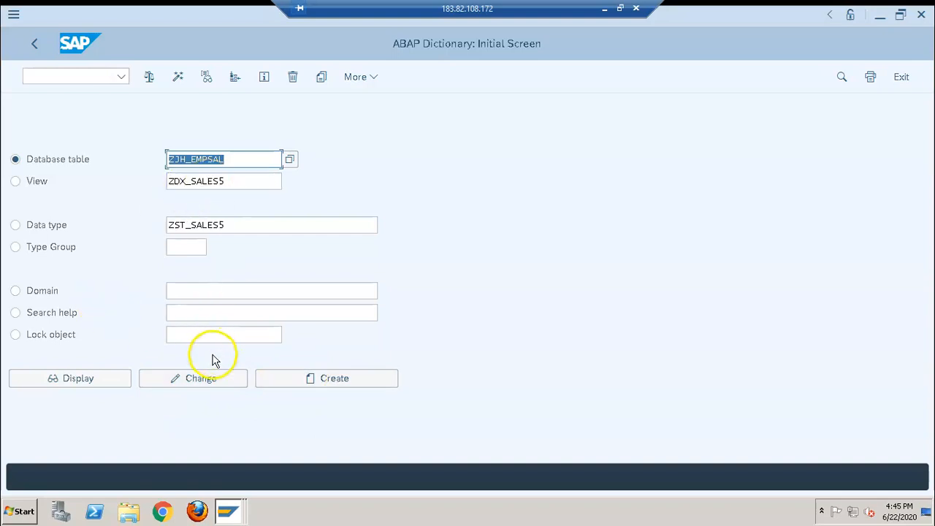
Step: Reopen ZJH_EMPSAL in display mode, compare the data elements of TIME and EMPNO, and leave the table
{"action": "left_click", "coordinate": [228, 159]}
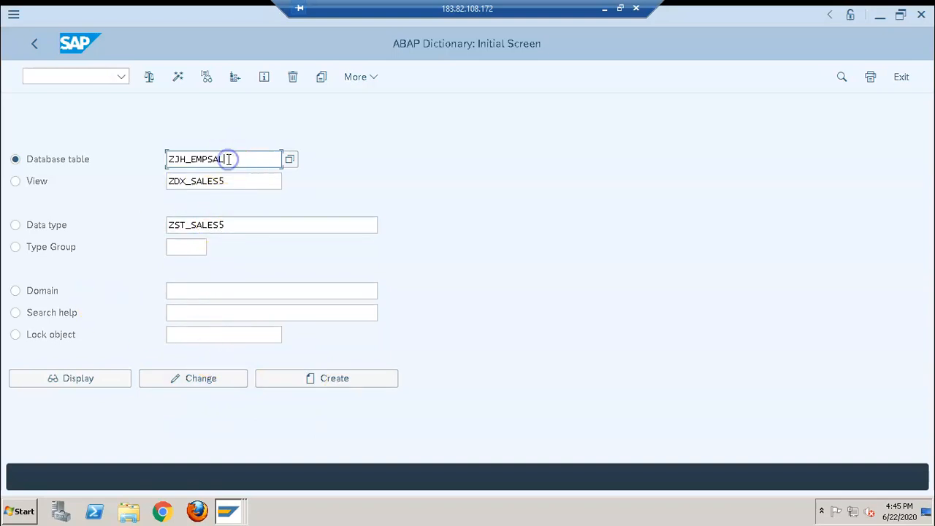
{"action": "left_click", "coordinate": [87, 380]}
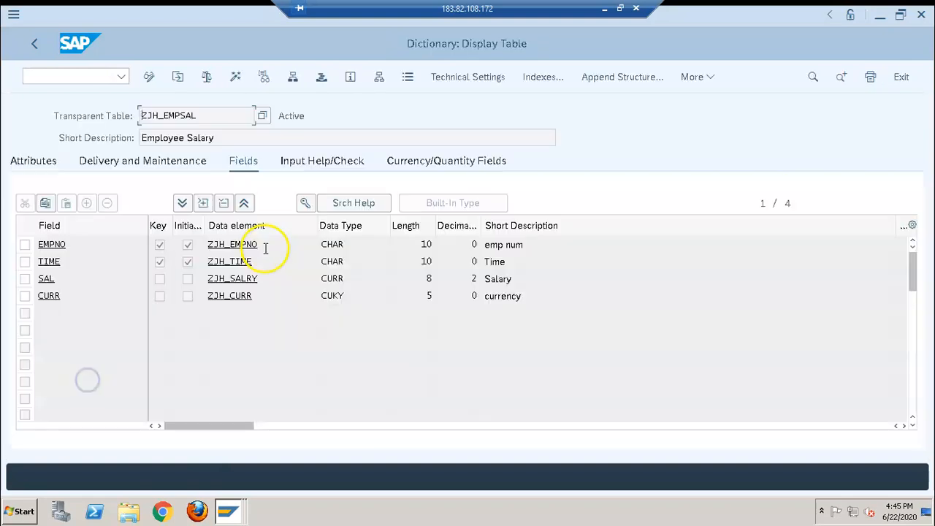
{"action": "left_click", "coordinate": [257, 265]}
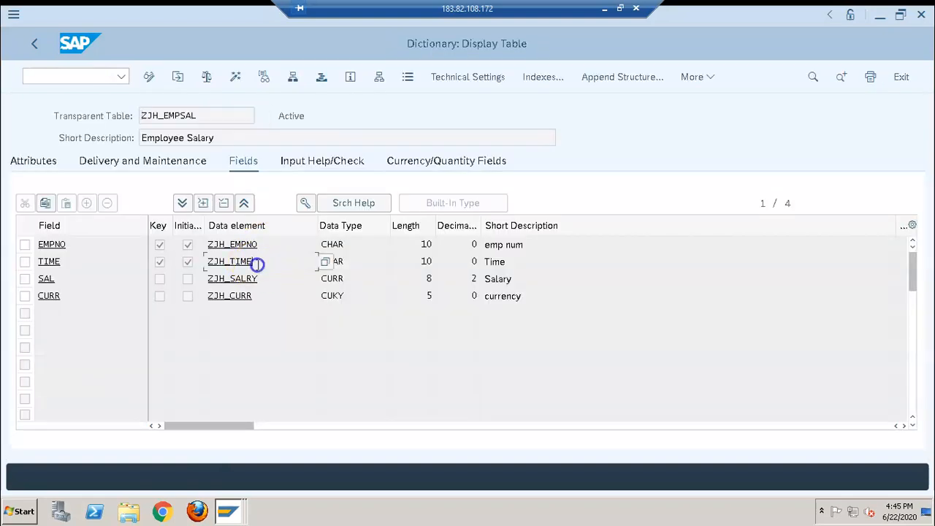
{"action": "left_click", "coordinate": [269, 244]}
{"action": "left_click", "coordinate": [47, 50]}
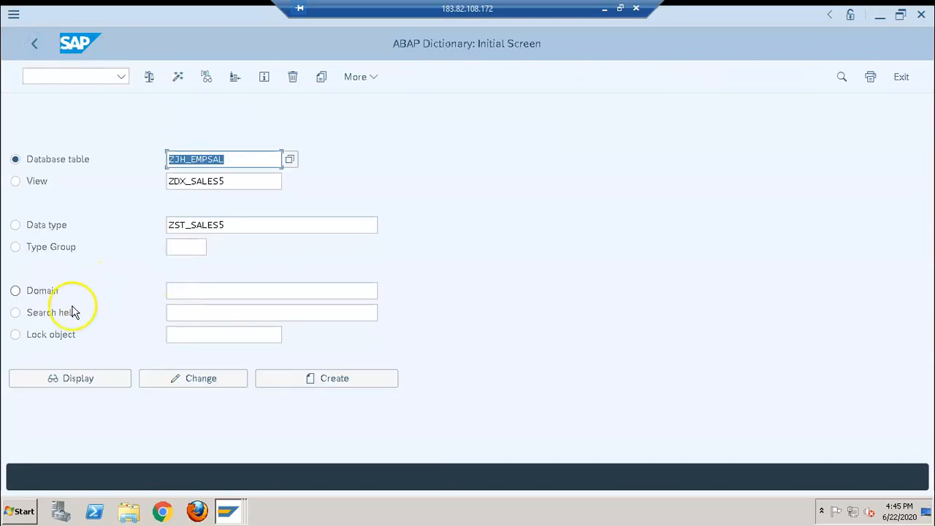
Step: Create an elementary search help named ZJH_EMP with the short description "Employee Data"
{"action": "left_click", "coordinate": [66, 315]}
{"action": "left_click", "coordinate": [229, 313]}
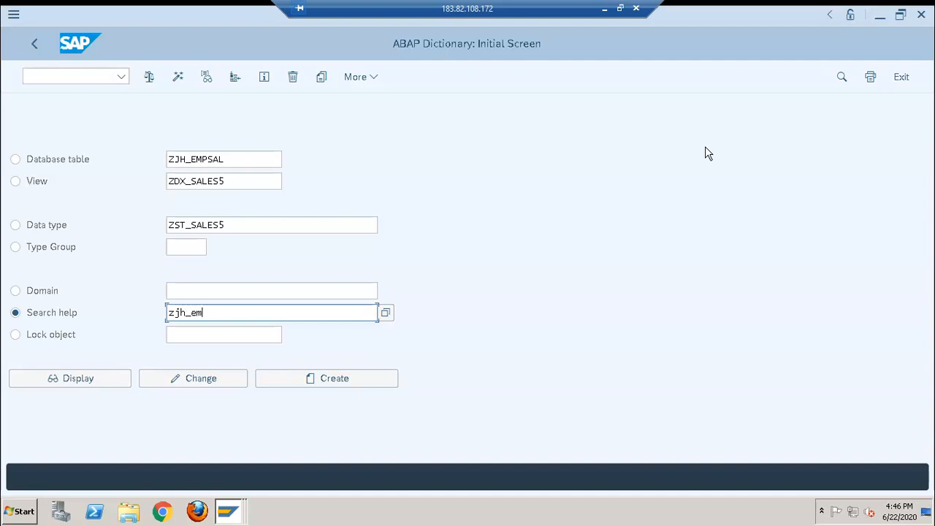
{"action": "left_click", "coordinate": [372, 385]}
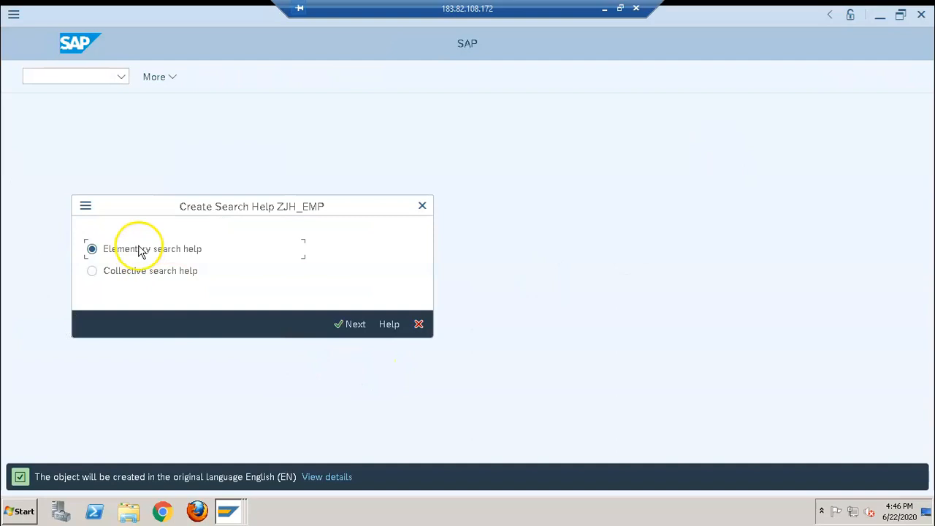
{"action": "left_click", "coordinate": [349, 323]}
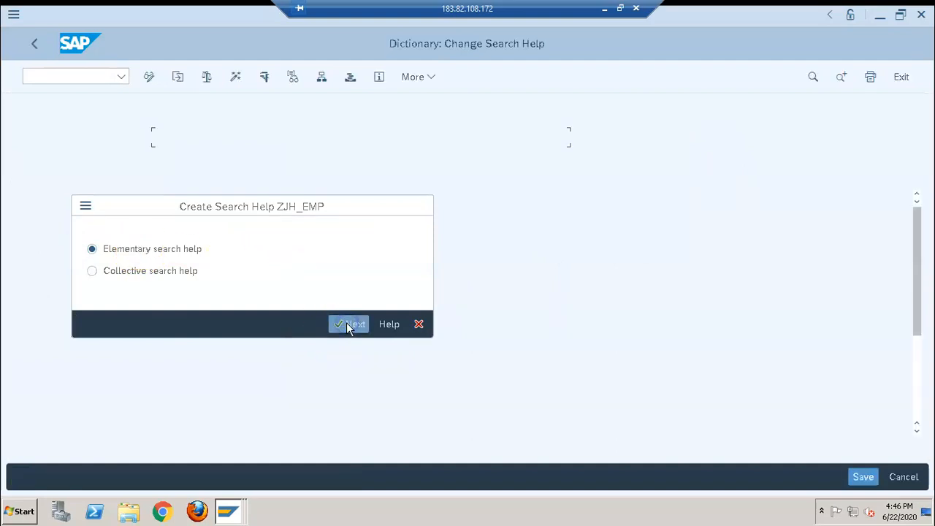
{"action": "left_click", "coordinate": [317, 138]}
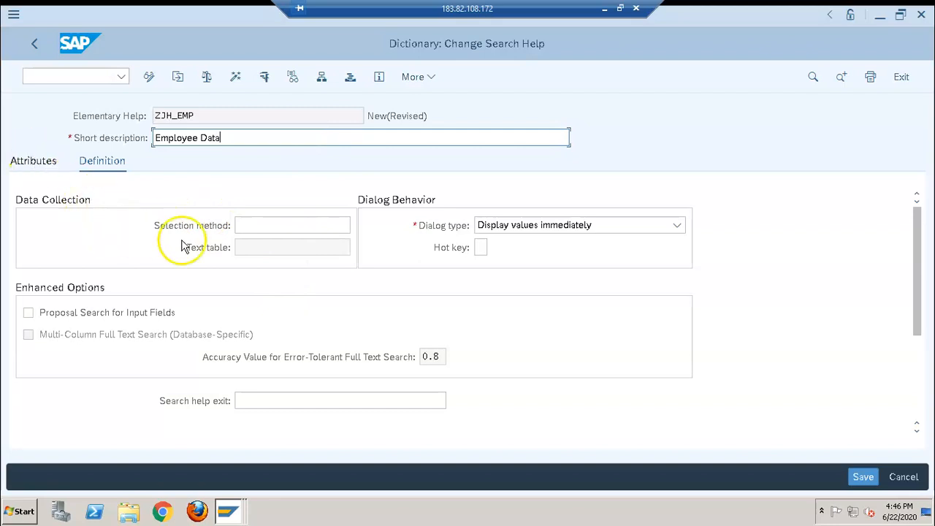
Step: In the other dictionary session, look up ZJH_EMPSAL among the ZJH* tables and display it for use as the selection method
{"action": "left_click", "coordinate": [250, 223]}
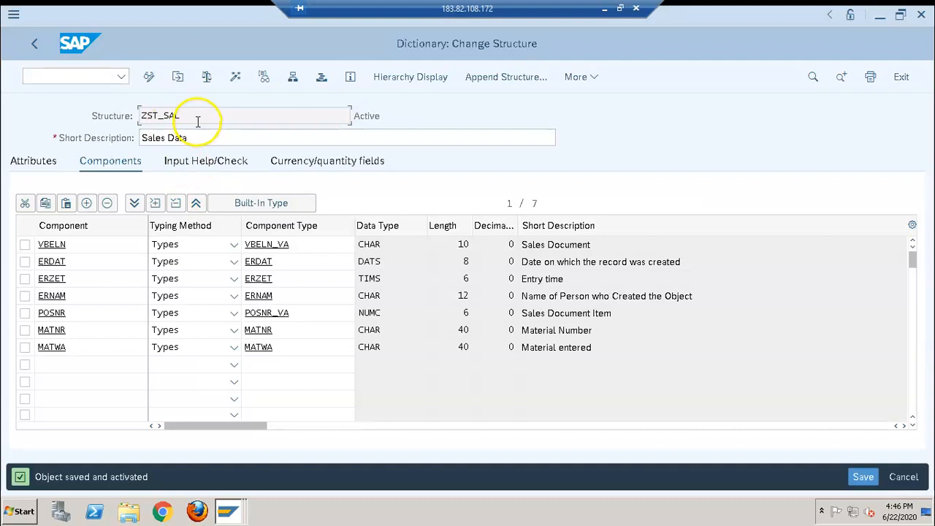
{"action": "left_click", "coordinate": [34, 45]}
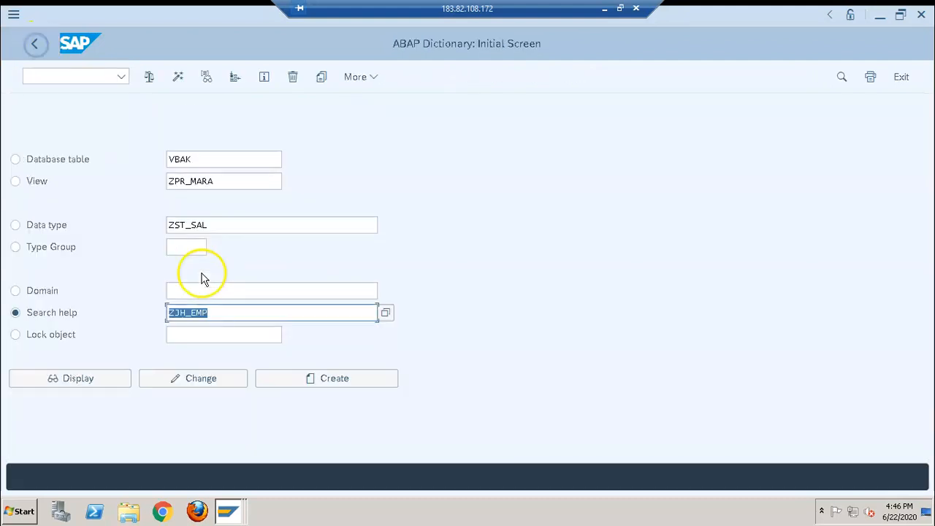
{"action": "left_click", "coordinate": [65, 159]}
{"action": "left_click", "coordinate": [241, 165]}
{"action": "key", "text": "BackSpace"}
{"action": "key", "text": "BackSpace"}
{"action": "key", "text": "BackSpace"}
{"action": "key", "text": "BackSpace"}
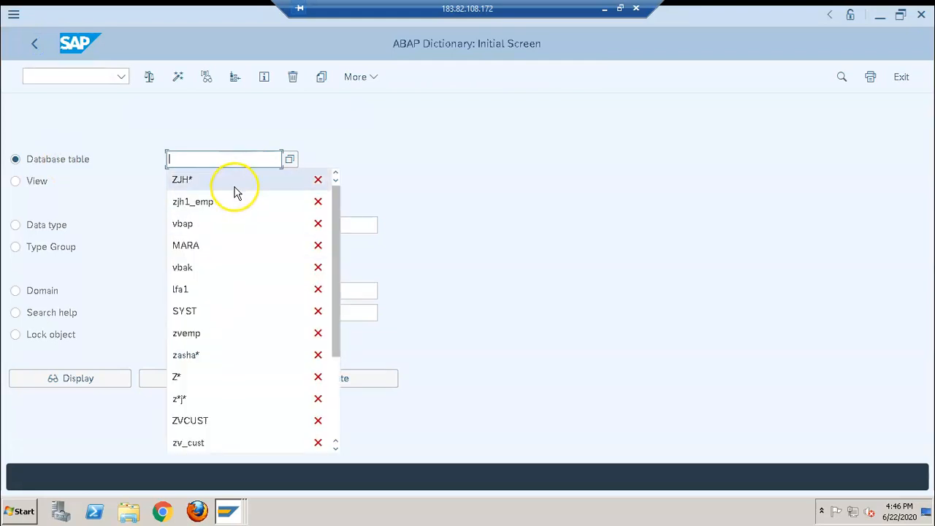
{"action": "left_click", "coordinate": [219, 179]}
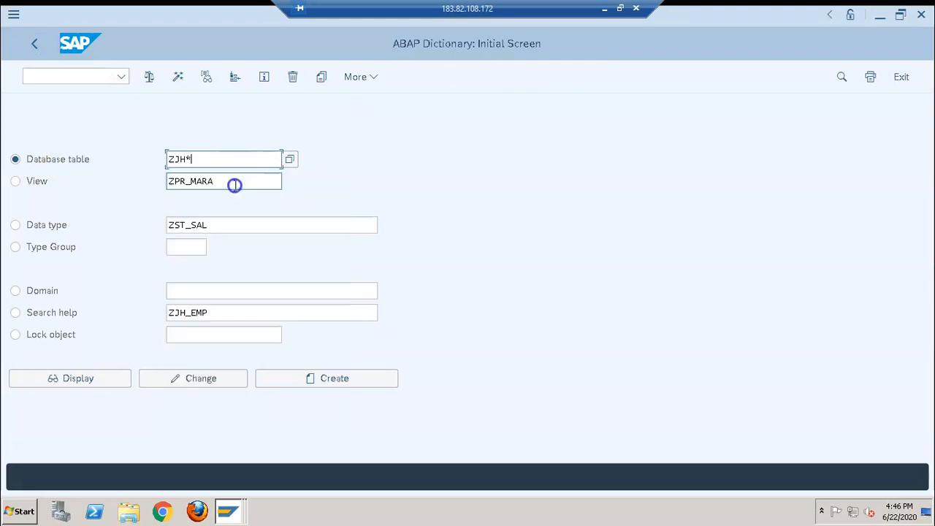
{"action": "left_click", "coordinate": [290, 159]}
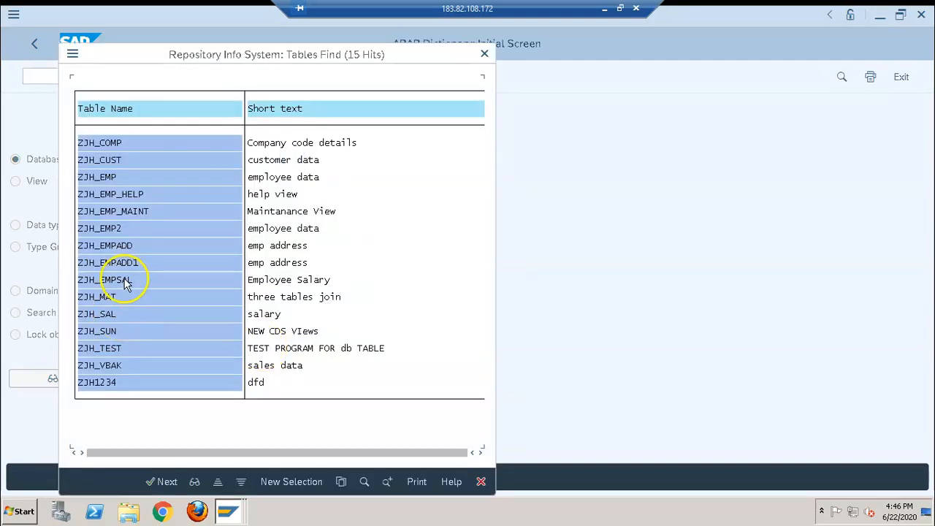
{"action": "left_click", "coordinate": [124, 280]}
{"action": "left_click", "coordinate": [85, 377]}
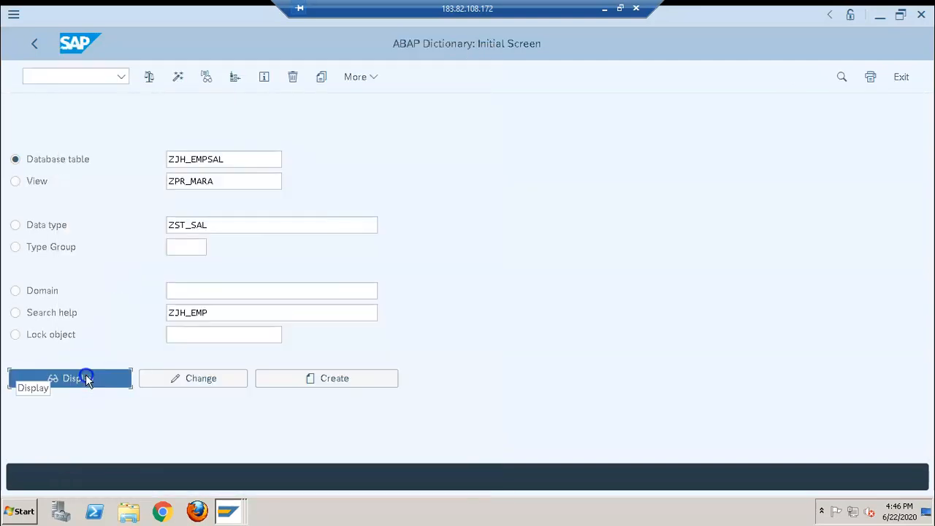
{"action": "left_click", "coordinate": [205, 118]}
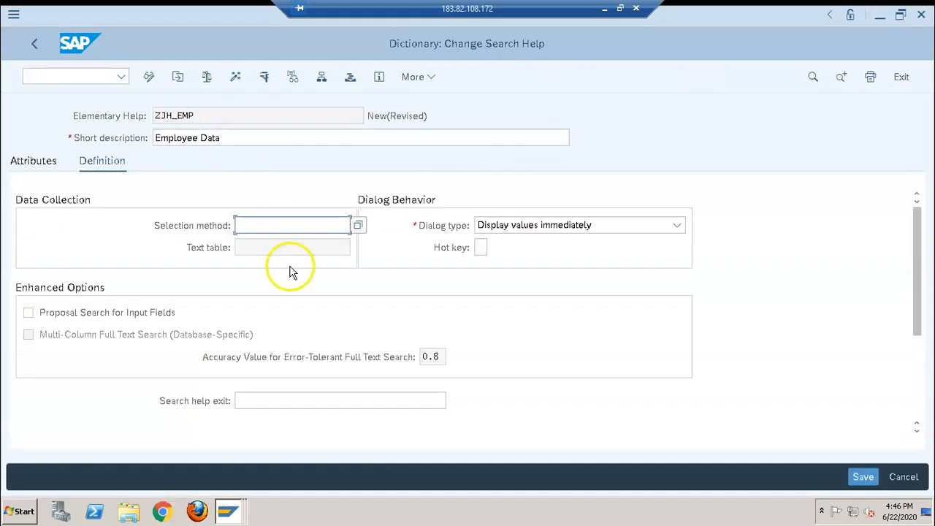
Step: Try ZJH_EMPSAL as the selection method of ZJH_EMP, clear it again, and check the search help's attributes
{"action": "left_click", "coordinate": [268, 222]}
{"action": "left_click", "coordinate": [269, 219]}
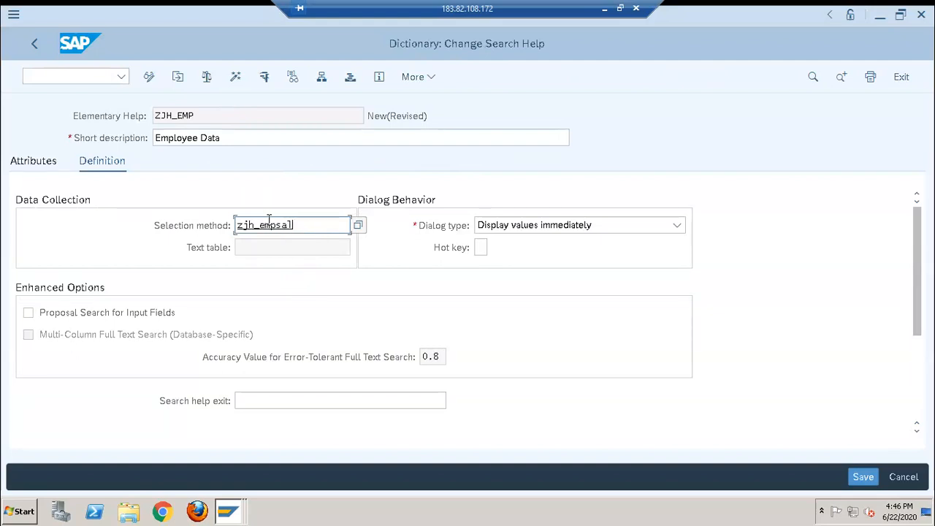
{"action": "type", "text": "zjh_empsal"}
{"action": "key", "text": "Return"}
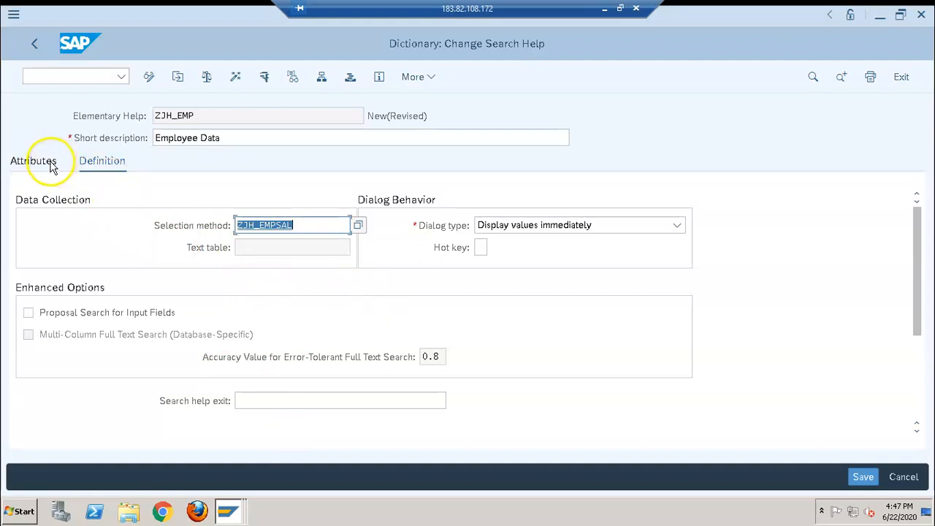
{"action": "key", "text": "BackSpace"}
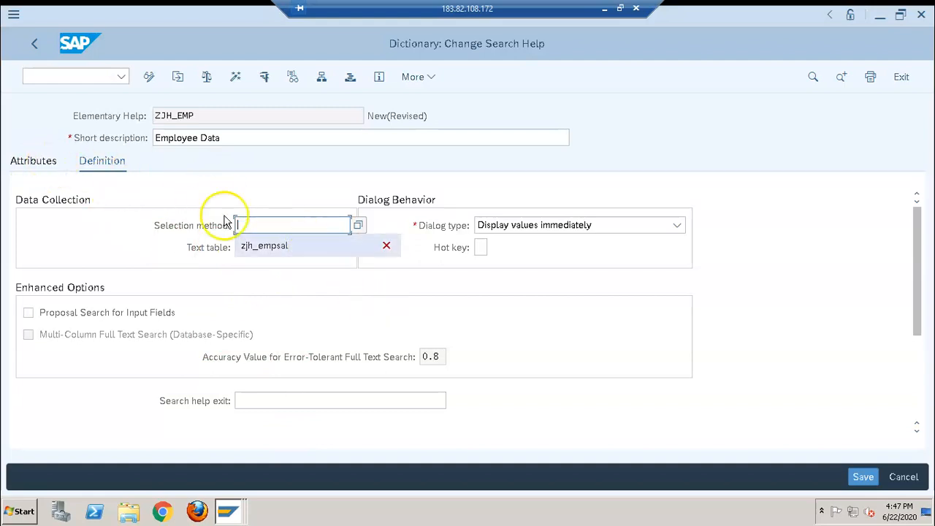
{"action": "left_click", "coordinate": [33, 160]}
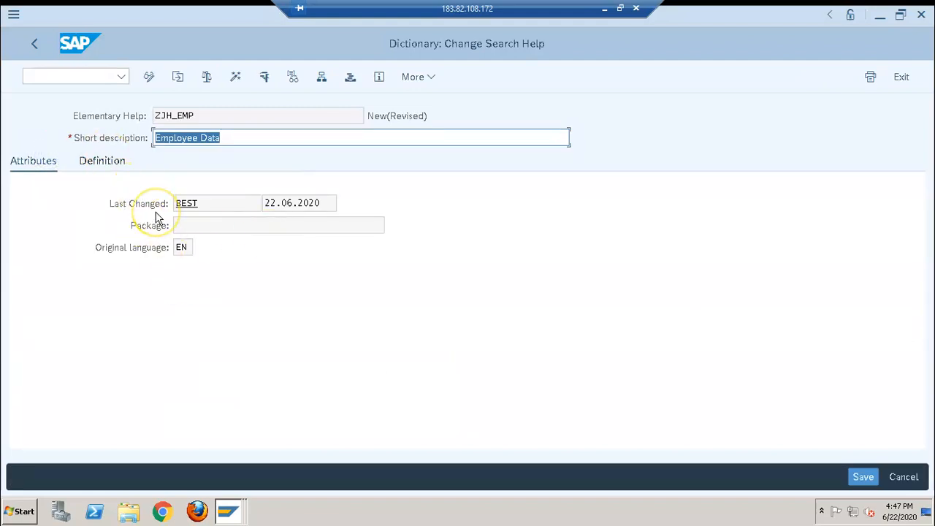
{"action": "left_click", "coordinate": [111, 162]}
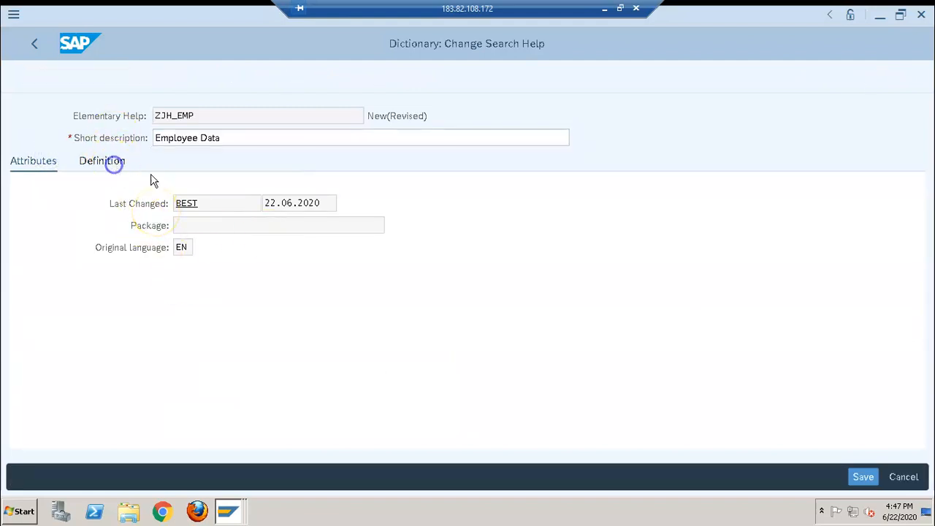
Step: Set the selection method of ZJH_EMP to ZJH_EMPSAL and save the search help in package $TMP
{"action": "left_click", "coordinate": [283, 229]}
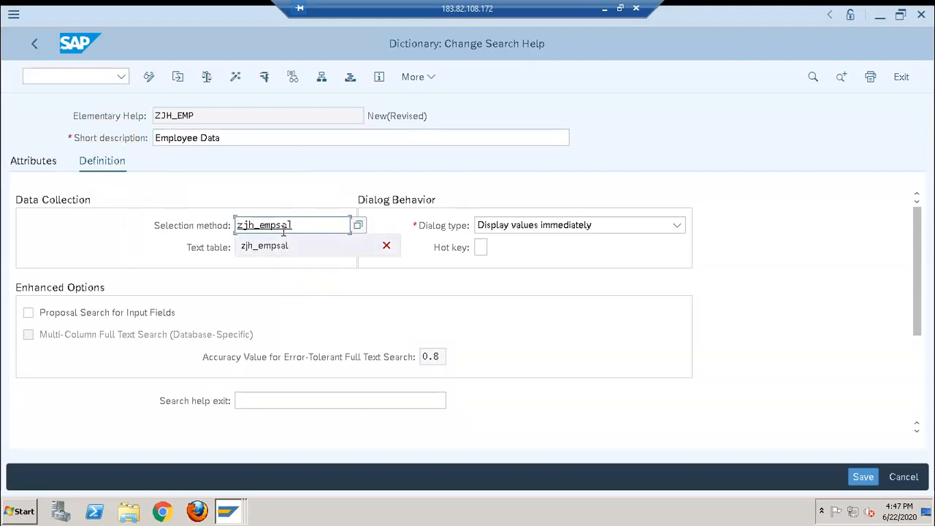
{"action": "type", "text": "zjh_empsal"}
{"action": "key", "text": "Return"}
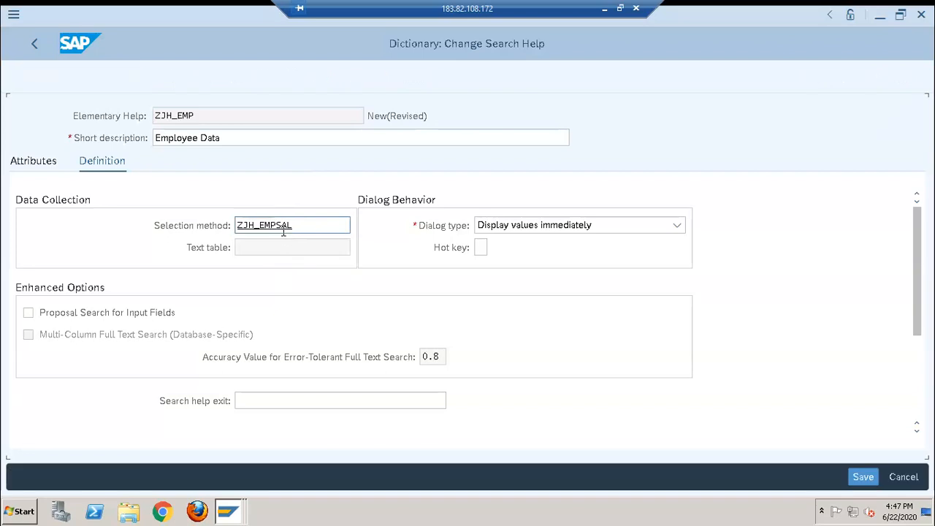
{"action": "left_click", "coordinate": [863, 476]}
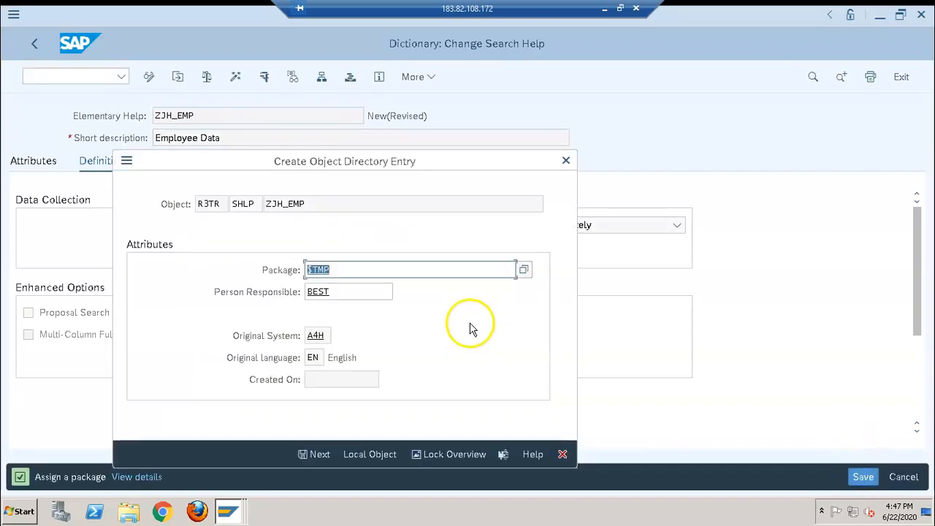
{"action": "left_click", "coordinate": [320, 454]}
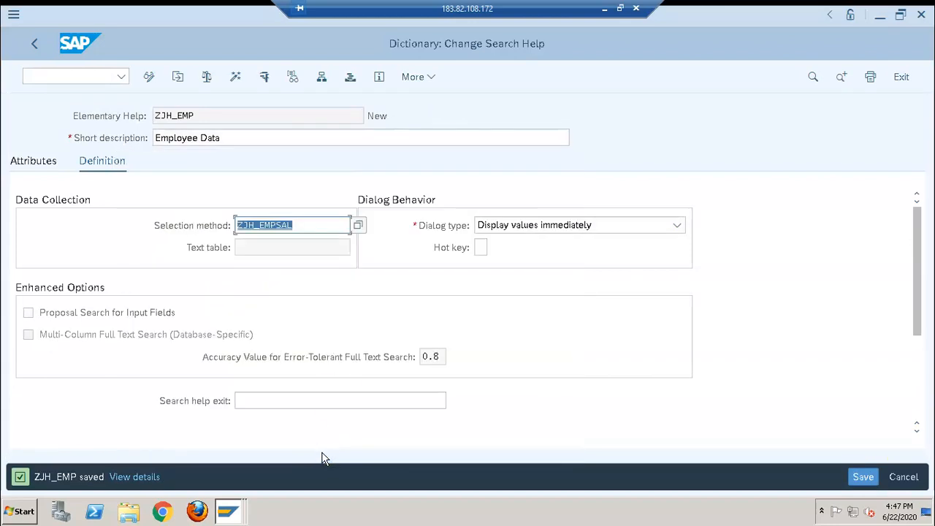
Step: Enable proposal search for input fields, save ZJH_EMP, and look over its parameter table
{"action": "left_click", "coordinate": [88, 312]}
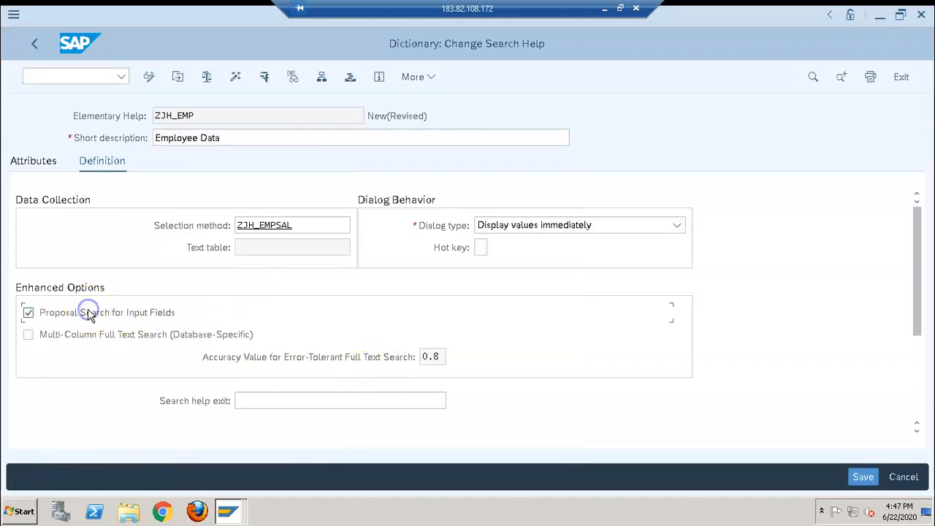
{"action": "left_click", "coordinate": [862, 477]}
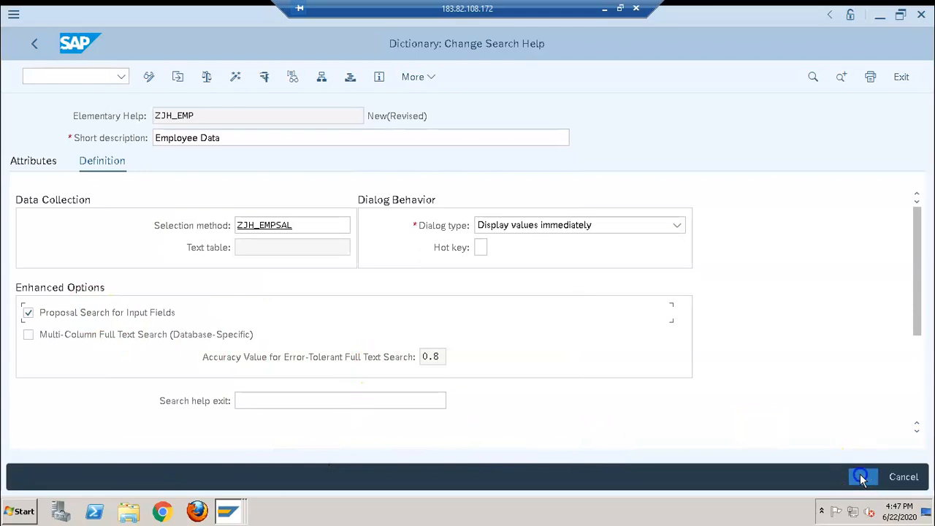
{"action": "left_click", "coordinate": [918, 377]}
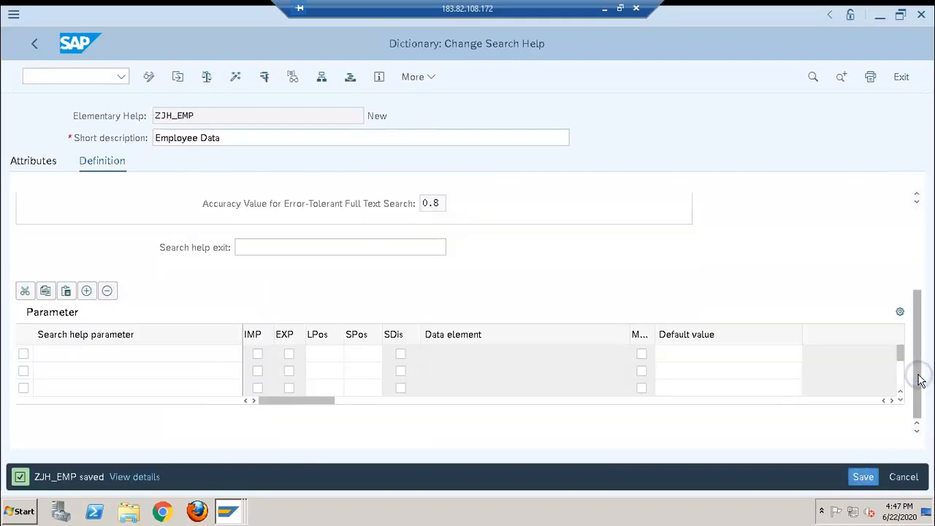
{"action": "left_click", "coordinate": [918, 266]}
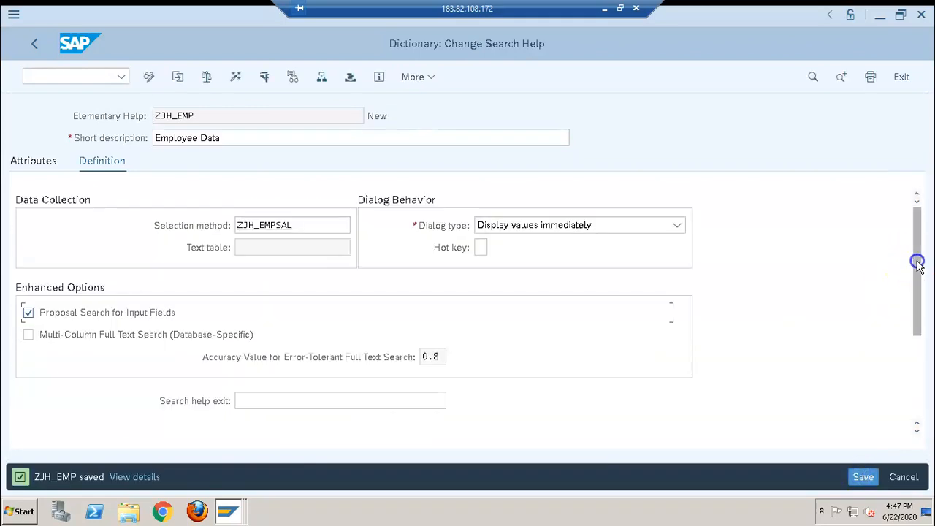
Step: Disable proposal search for input fields and add EMPNO and TIME as parameters of search help ZJH_EMP
{"action": "left_click", "coordinate": [27, 314]}
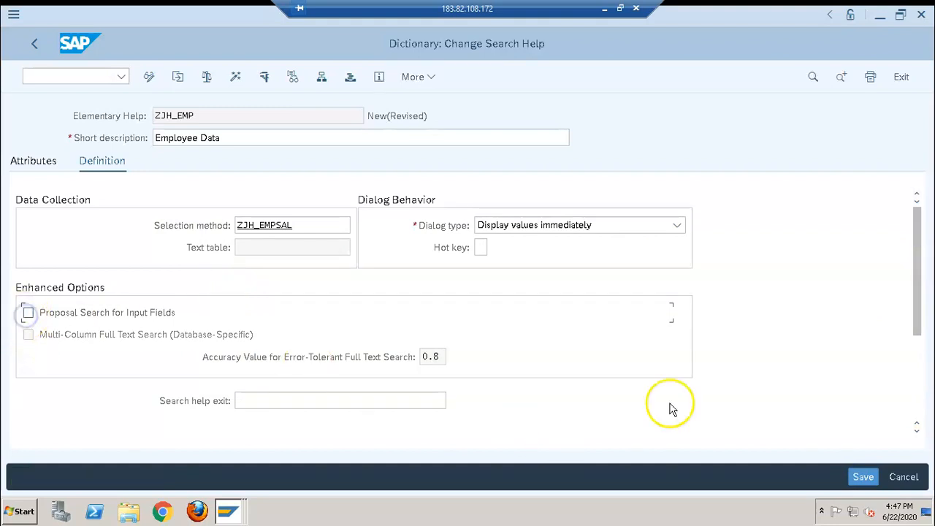
{"action": "left_click", "coordinate": [918, 394]}
{"action": "left_click", "coordinate": [179, 350]}
{"action": "left_click", "coordinate": [250, 355]}
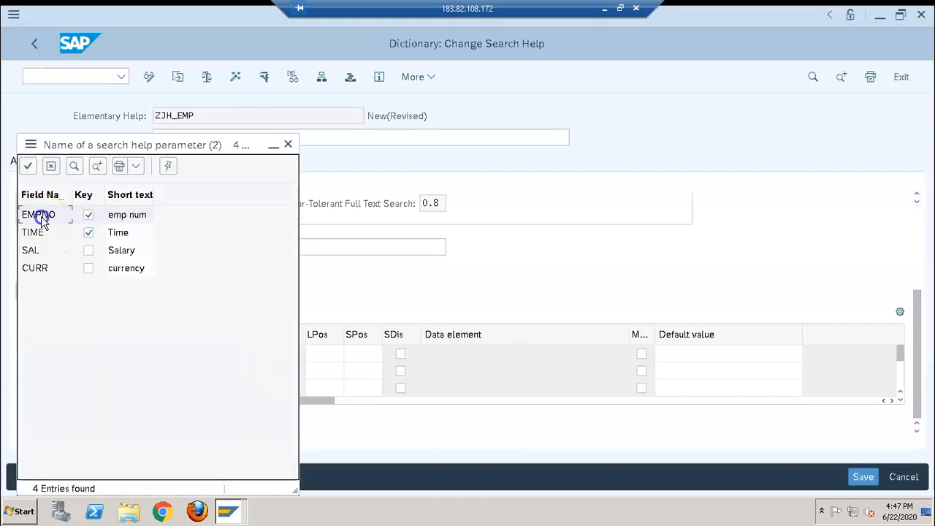
{"action": "double_click", "coordinate": [42, 217]}
{"action": "left_click", "coordinate": [129, 372]}
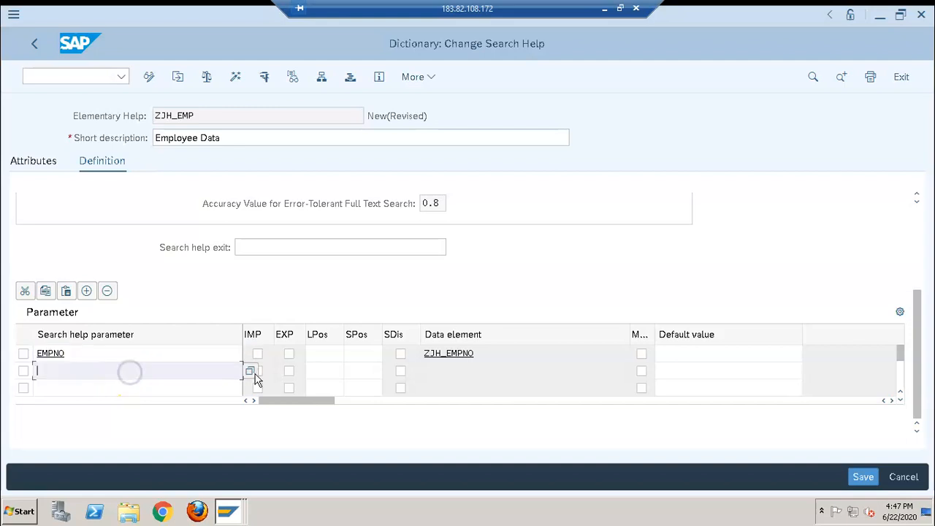
{"action": "left_click", "coordinate": [251, 372]}
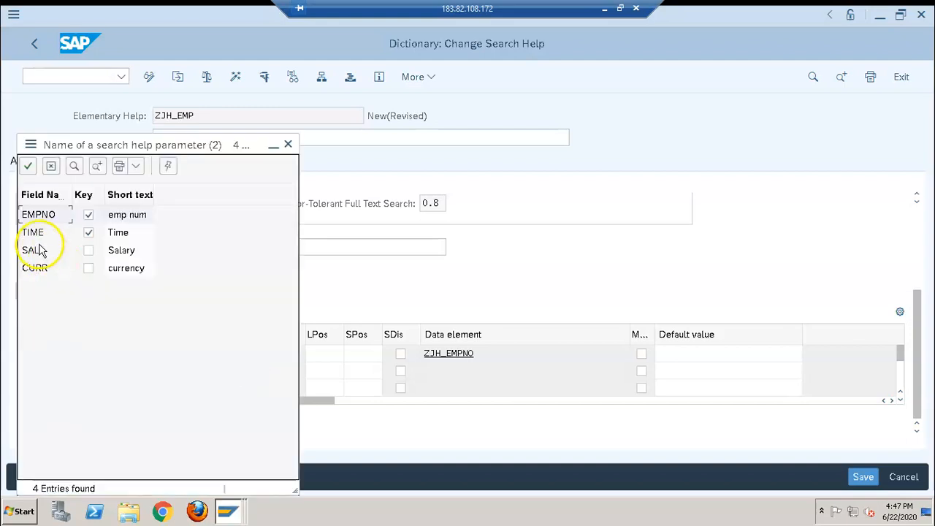
{"action": "double_click", "coordinate": [34, 233]}
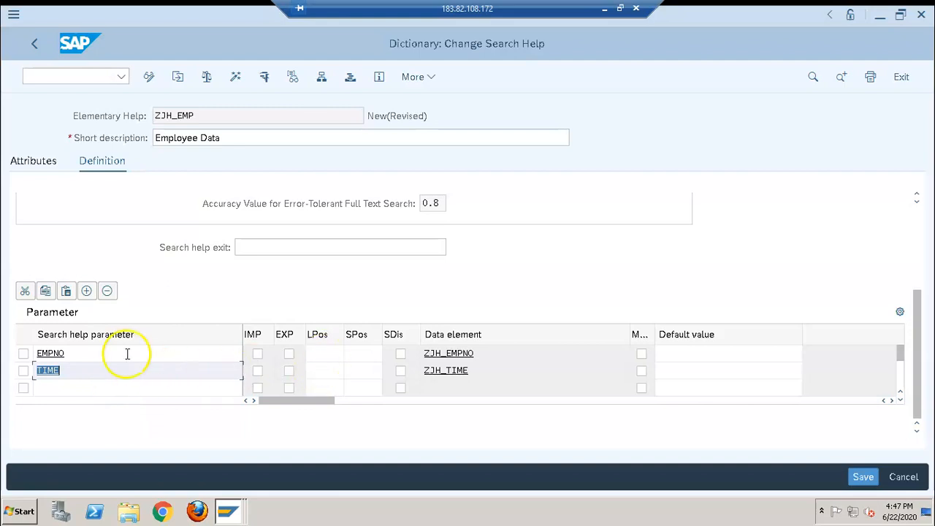
Step: Mark EMPNO as both an import and export parameter, and TIME as an export parameter
{"action": "left_click", "coordinate": [257, 355]}
{"action": "left_click", "coordinate": [287, 355]}
{"action": "left_click", "coordinate": [289, 372]}
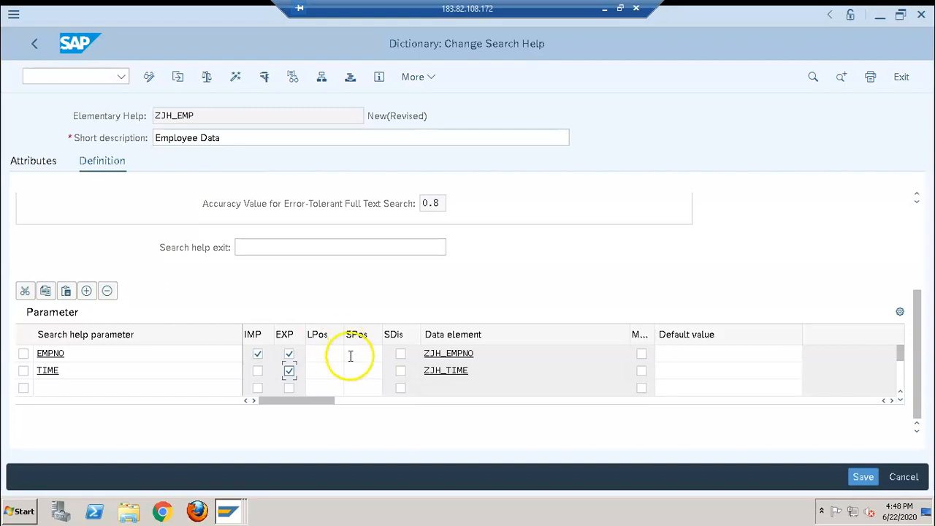
Step: Set the list and search positions to 1 and 2 for EMPNO and 3 and 4 for TIME, and activate ZJH_EMP
{"action": "left_click", "coordinate": [328, 354]}
{"action": "type", "text": "1"}
{"action": "left_click", "coordinate": [367, 354]}
{"action": "type", "text": "2"}
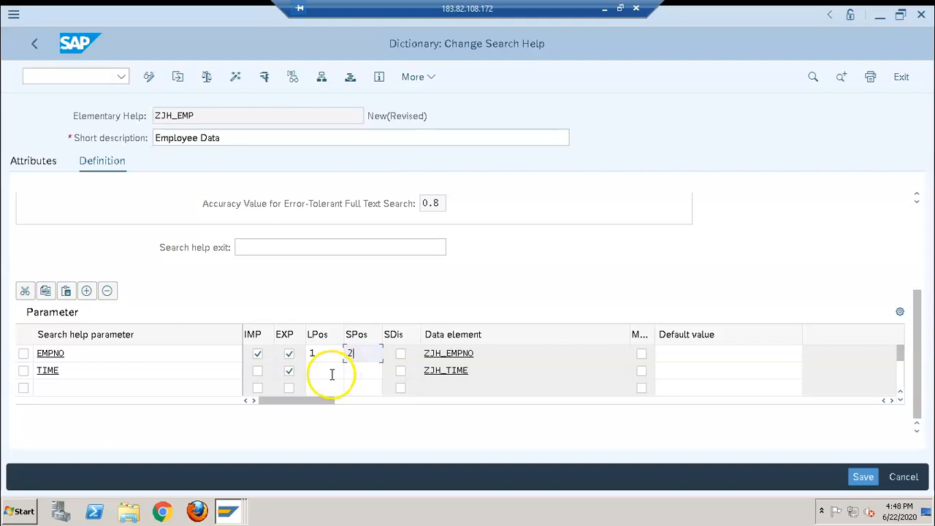
{"action": "left_click", "coordinate": [331, 371]}
{"action": "type", "text": "3"}
{"action": "left_click", "coordinate": [353, 373]}
{"action": "type", "text": "4"}
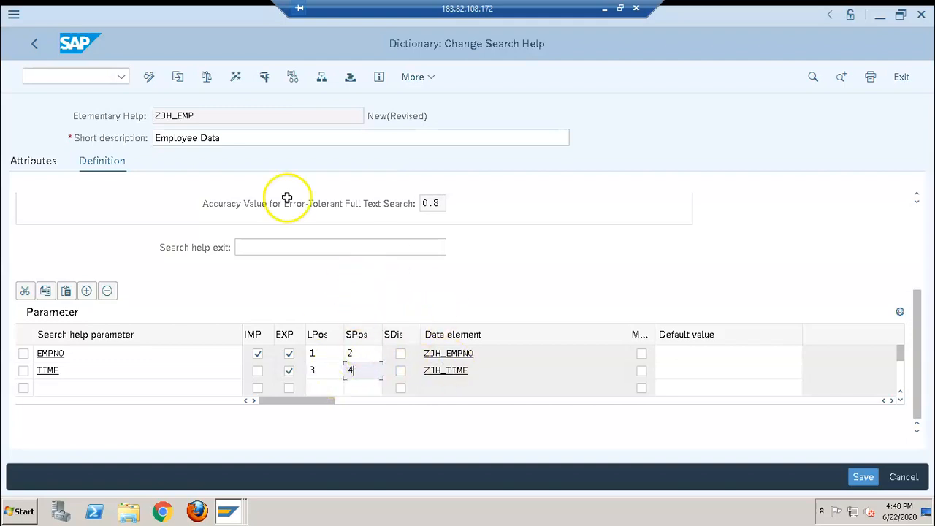
{"action": "left_click", "coordinate": [234, 77]}
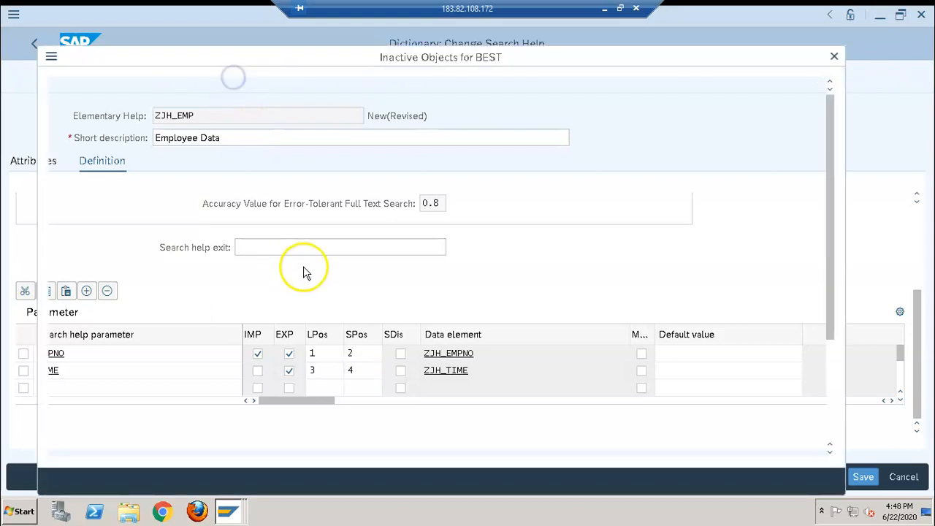
{"action": "key", "text": "Return"}
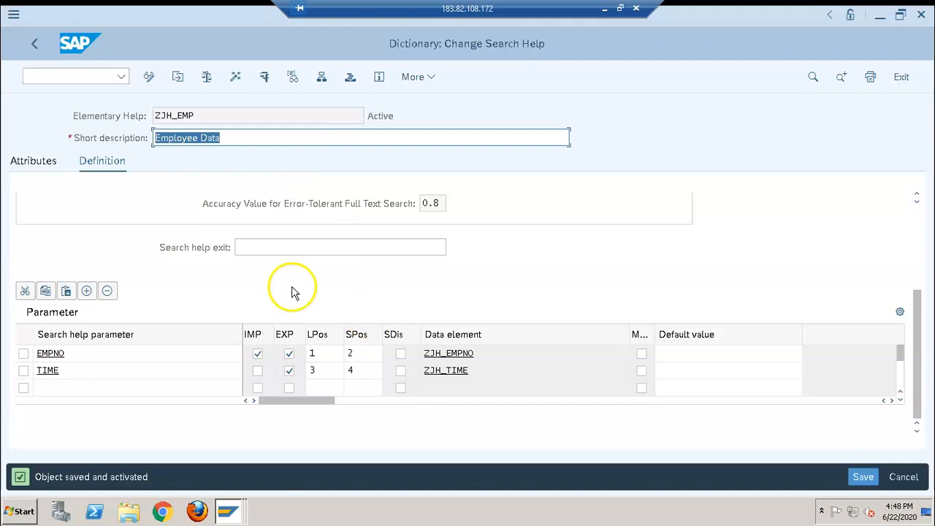
Step: Return to the dictionary's initial screen and open database table ZJH_EMPSAL for changing
{"action": "left_click", "coordinate": [33, 43]}
{"action": "left_click", "coordinate": [228, 312]}
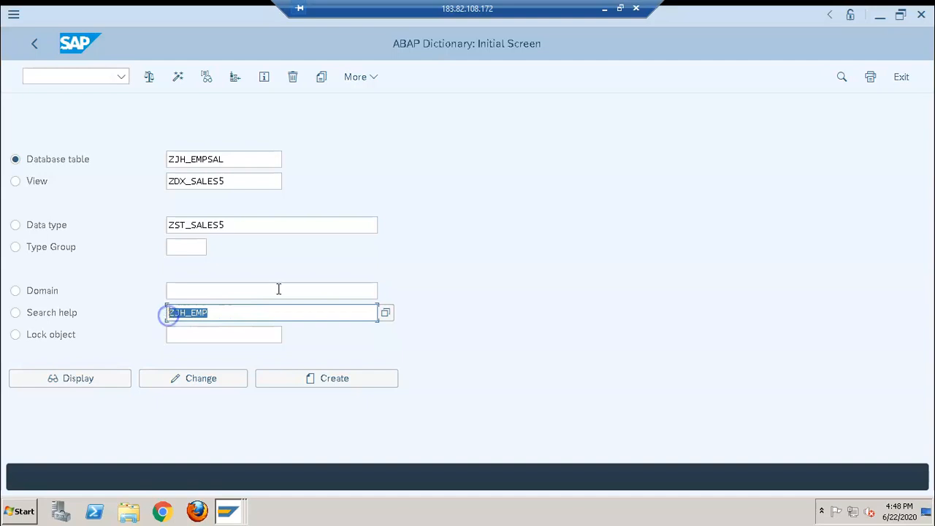
{"action": "left_click", "coordinate": [534, 228]}
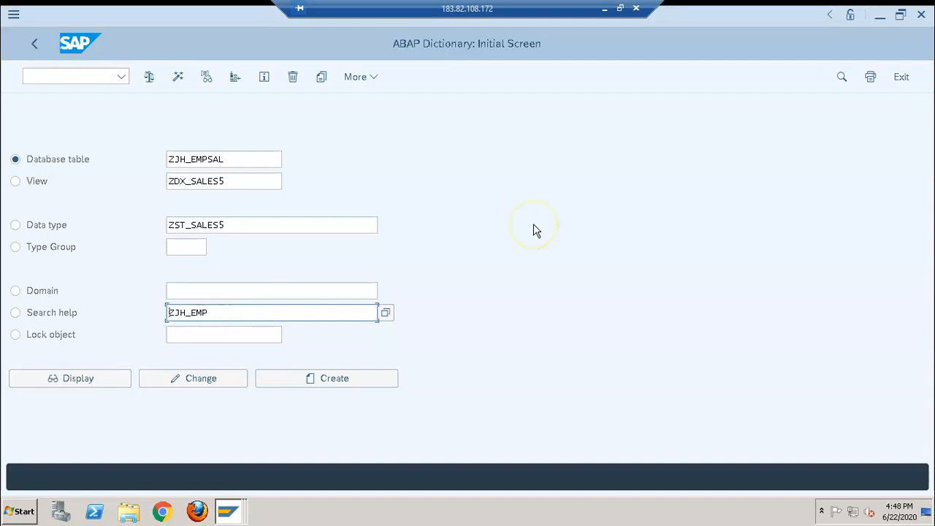
{"action": "left_click", "coordinate": [65, 229]}
{"action": "left_click", "coordinate": [64, 228]}
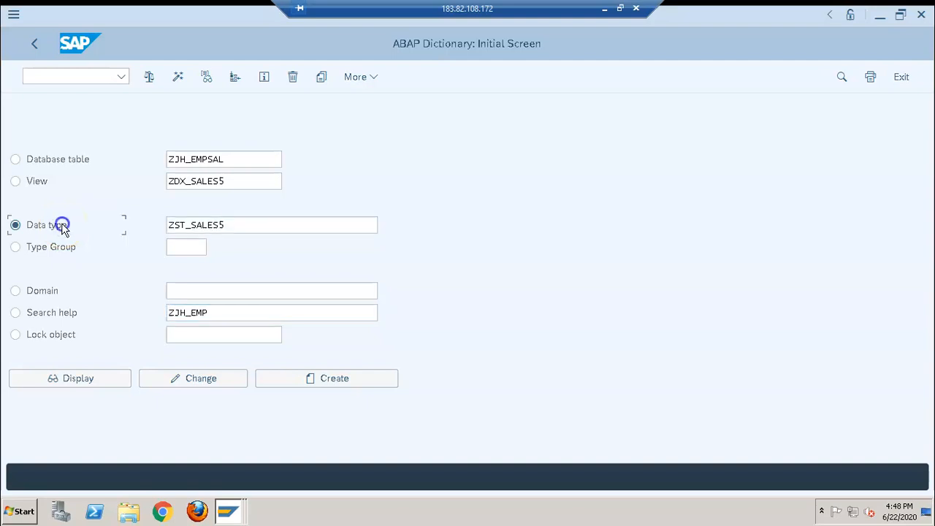
{"action": "left_click", "coordinate": [81, 160]}
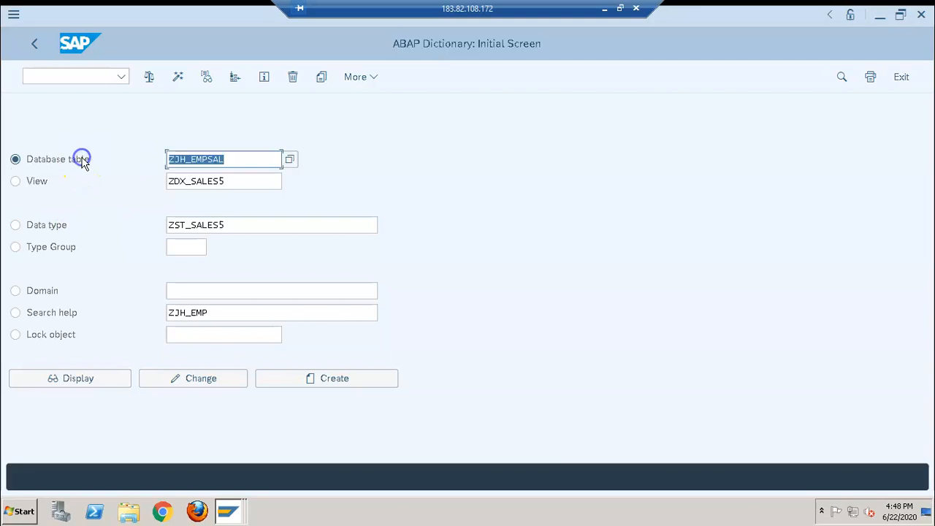
{"action": "left_click", "coordinate": [218, 389]}
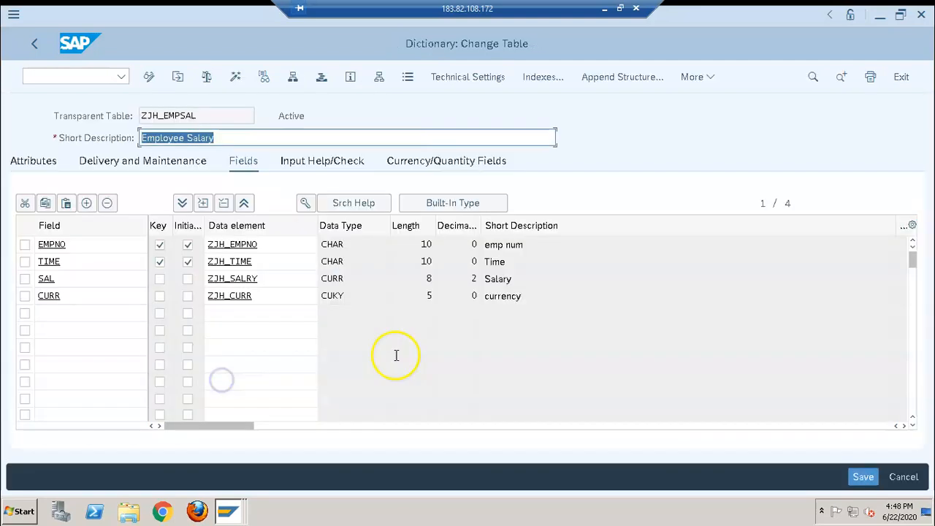
Step: Assign search help ZJH_EMP with parameter EMPNO to data element ZJH_EMPNO, and activate it without displaying the activation log
{"action": "double_click", "coordinate": [252, 248]}
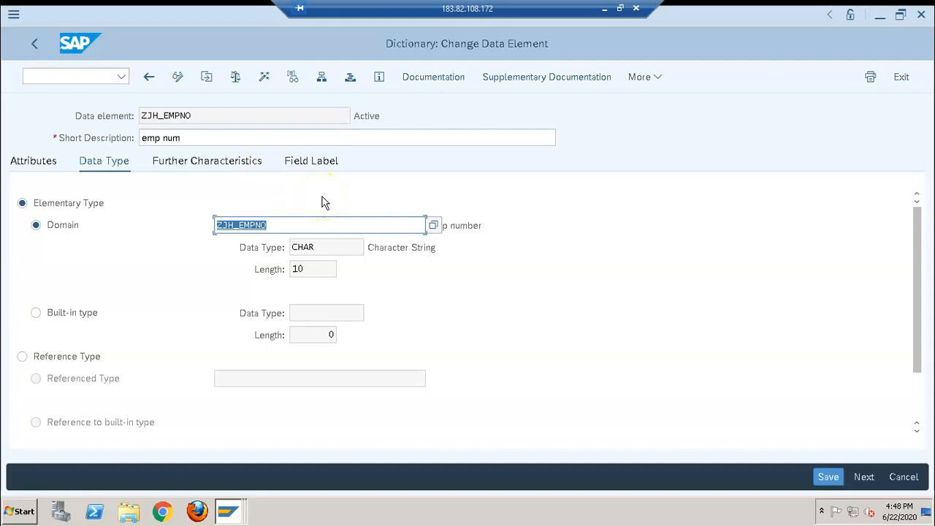
{"action": "left_click", "coordinate": [230, 168]}
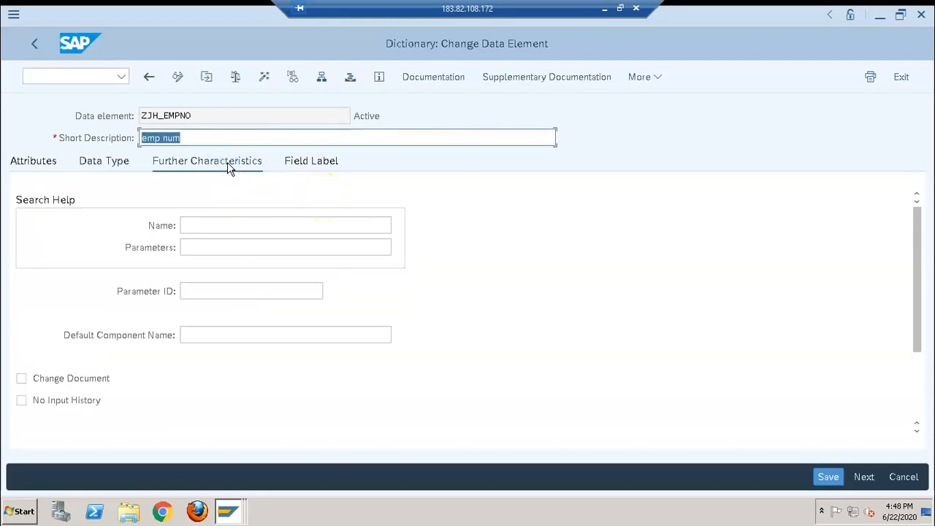
{"action": "left_click", "coordinate": [221, 228]}
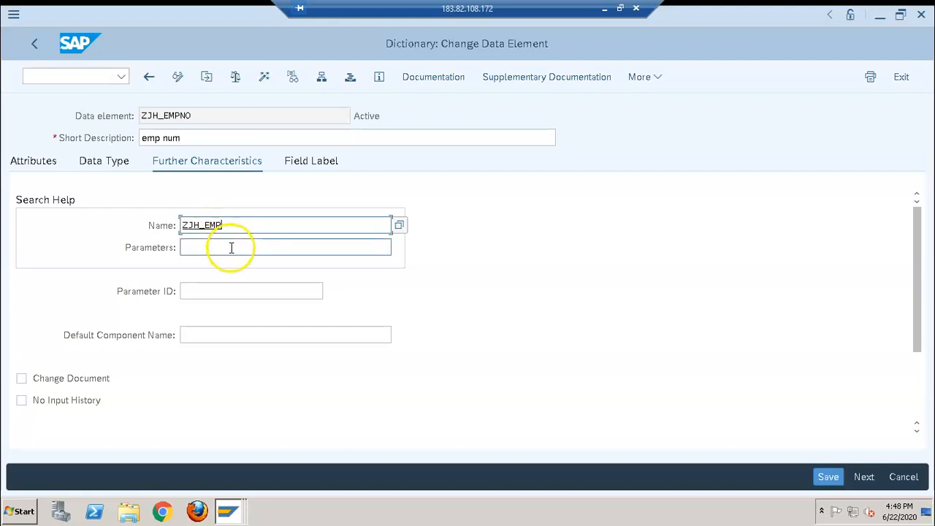
{"action": "left_click", "coordinate": [229, 246]}
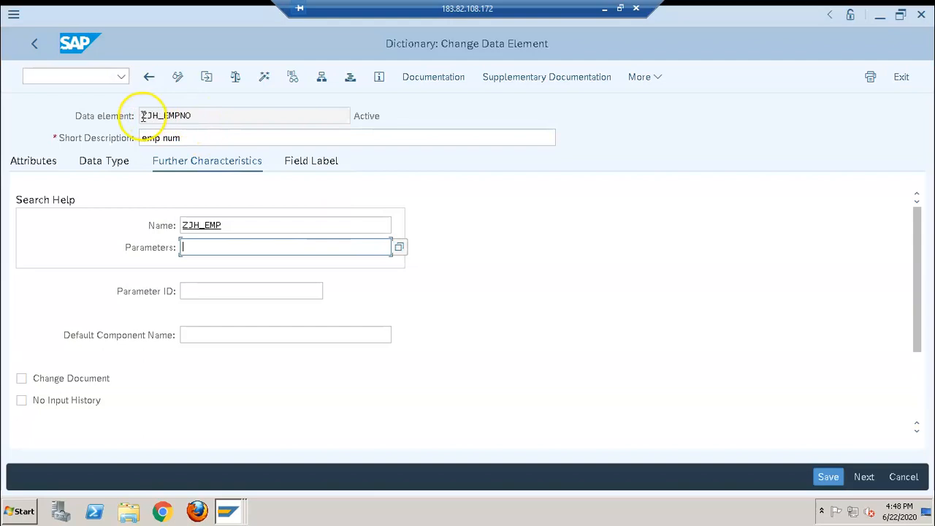
{"action": "left_click", "coordinate": [400, 246]}
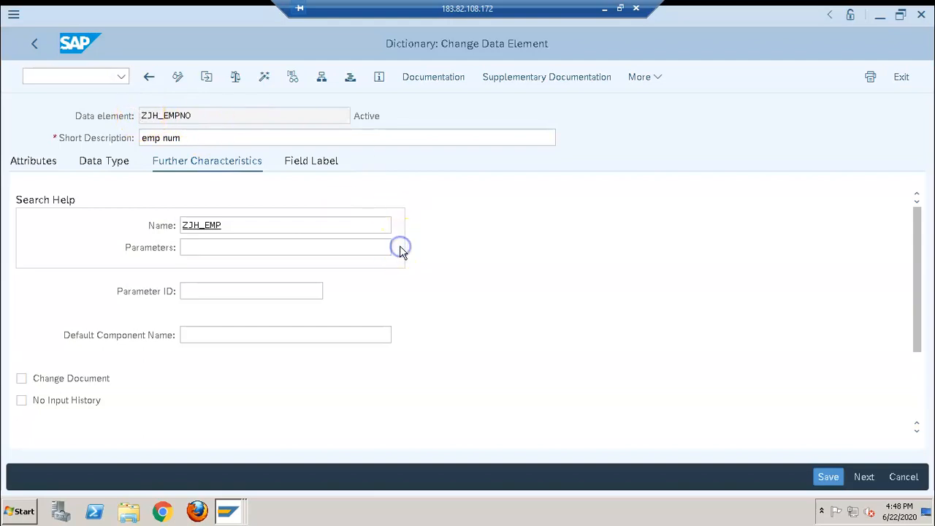
{"action": "left_click", "coordinate": [225, 192]}
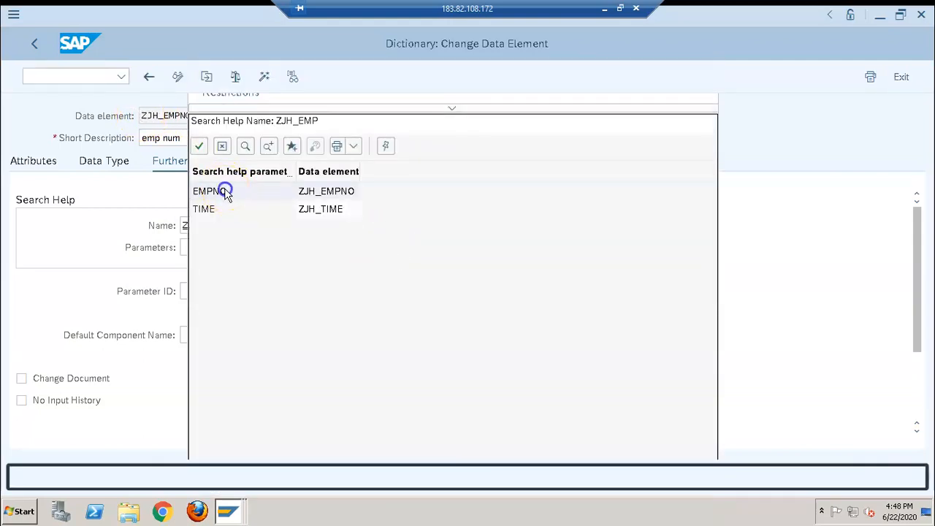
{"action": "left_click", "coordinate": [262, 78]}
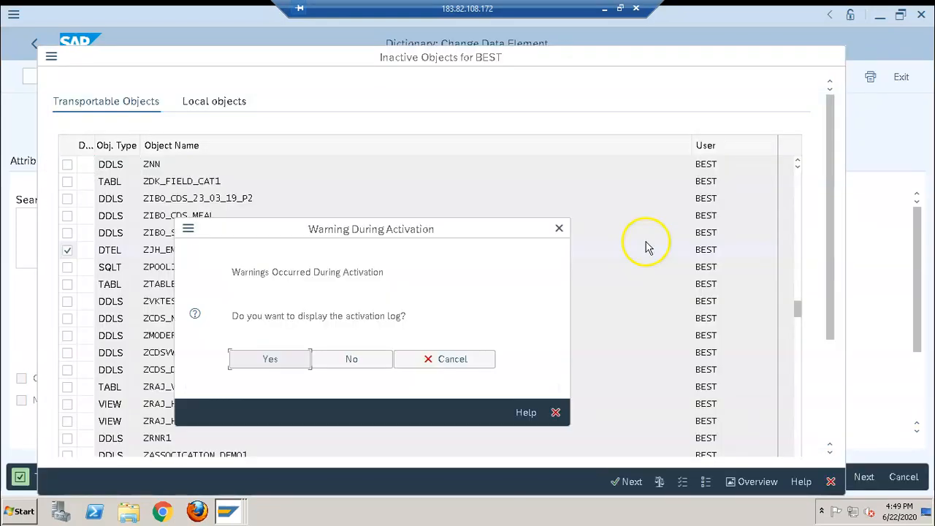
{"action": "left_click", "coordinate": [384, 358]}
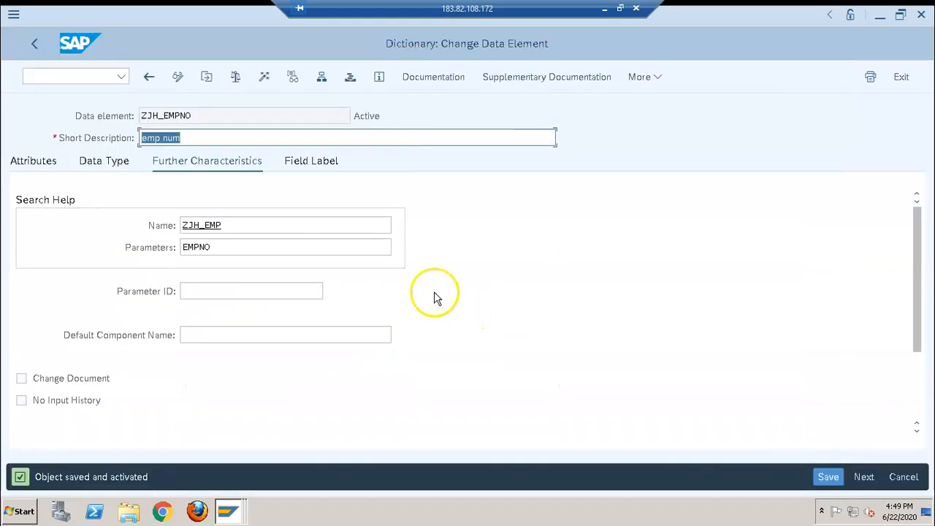
Step: Go back to table ZJH_EMPSAL and check the EMPNO field for input help on its data browser selection screen
{"action": "left_click", "coordinate": [148, 77]}
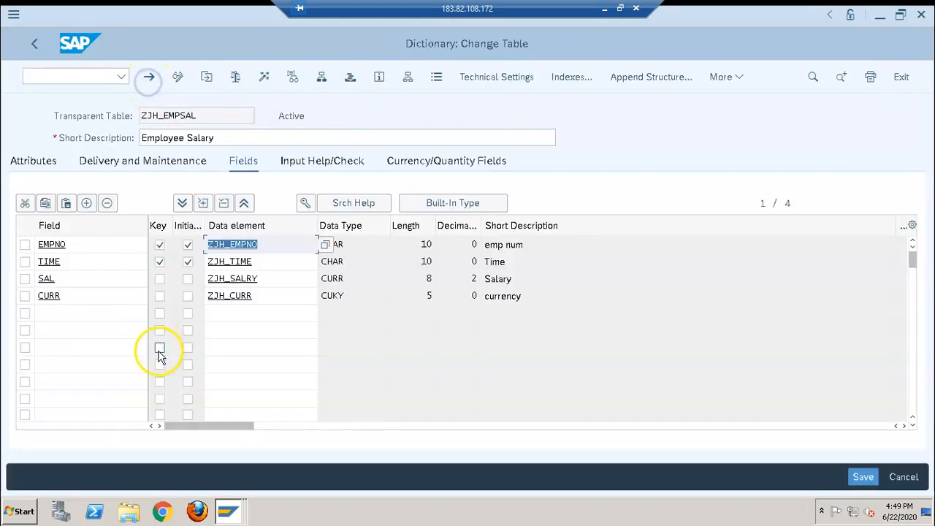
{"action": "left_click", "coordinate": [292, 242]}
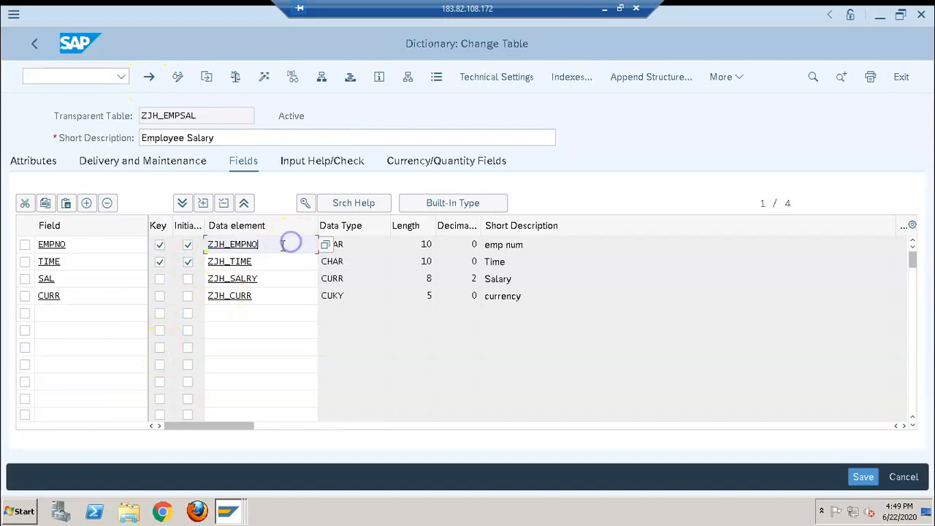
{"action": "left_click", "coordinate": [437, 76]}
{"action": "left_click", "coordinate": [305, 139]}
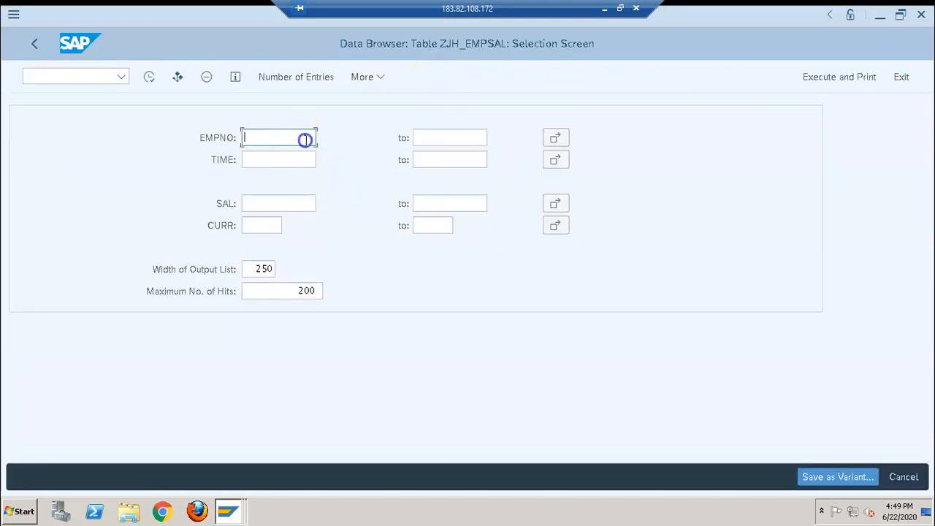
{"action": "left_click", "coordinate": [34, 43]}
Step: Review the search help assignment of data element ZJH_EMPNO and the parameter settings of ZJH_EMP, and return to table ZJH_EMPSAL
{"action": "double_click", "coordinate": [247, 244]}
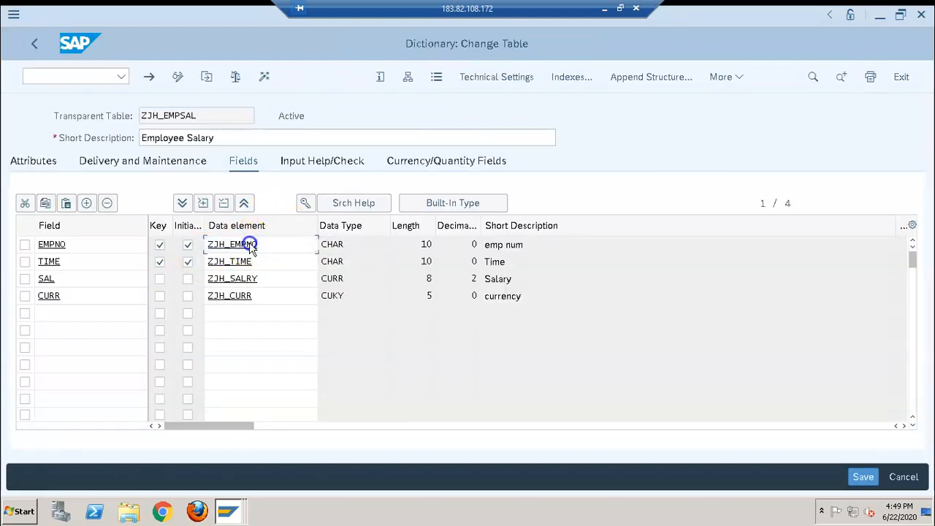
{"action": "double_click", "coordinate": [203, 225]}
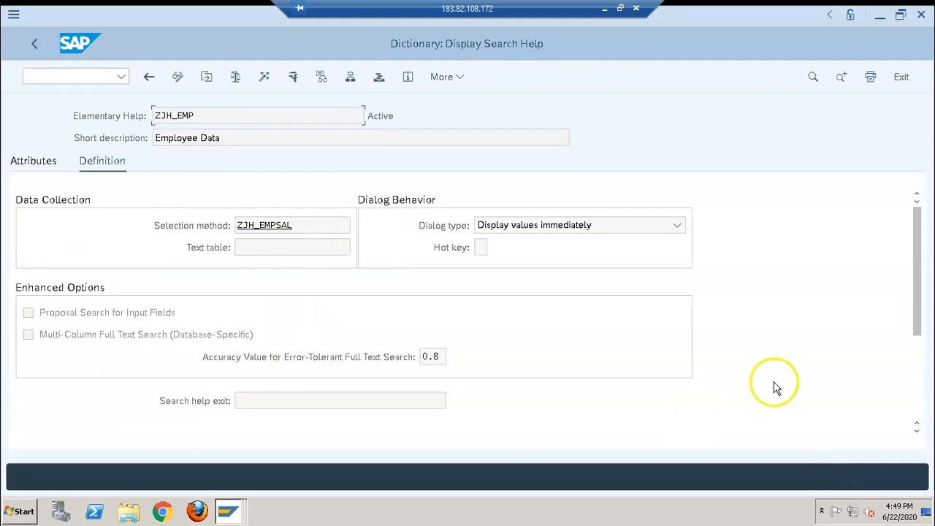
{"action": "scroll", "coordinate": [922, 379], "scroll_direction": "down", "scroll_amount": 3}
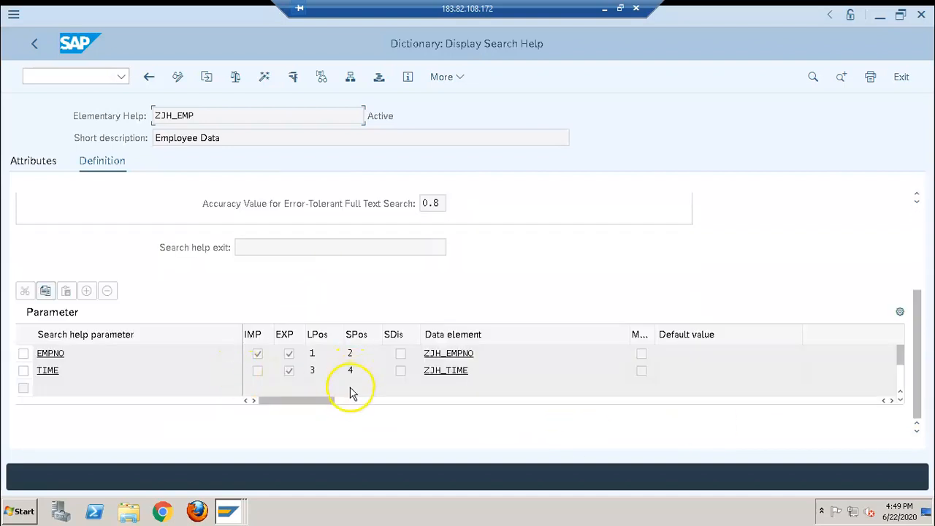
{"action": "left_click", "coordinate": [149, 77]}
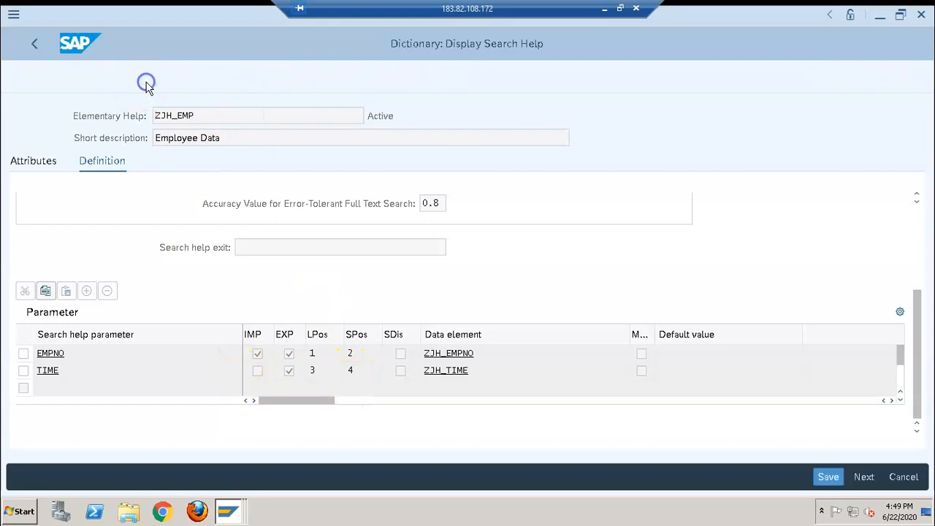
{"action": "left_click", "coordinate": [149, 78]}
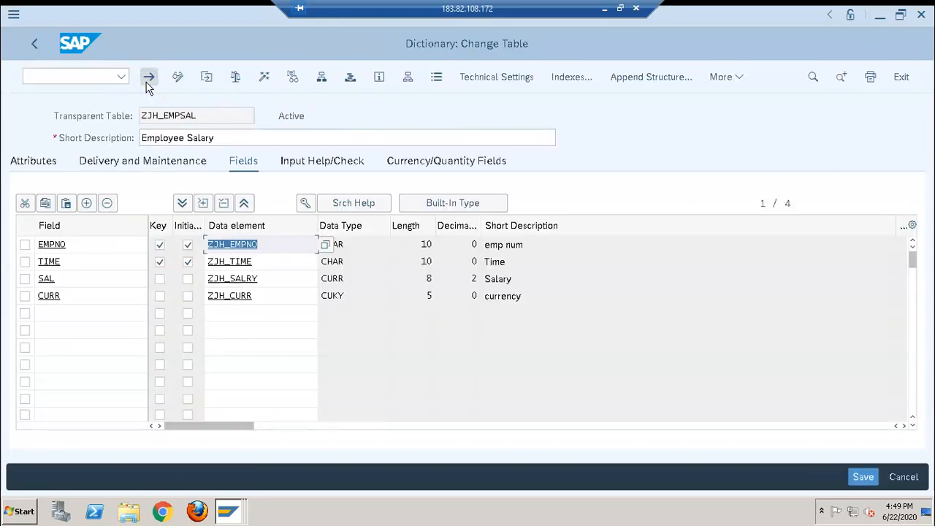
{"action": "left_click", "coordinate": [148, 78]}
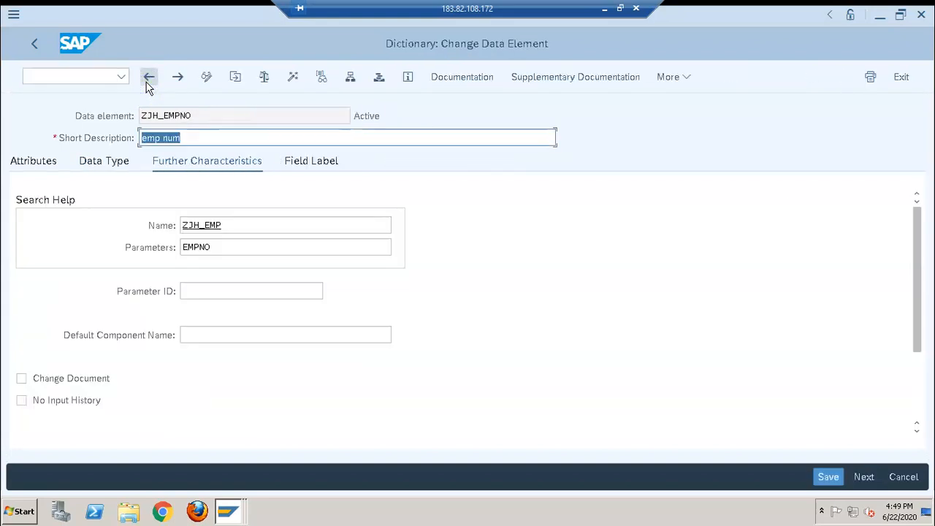
{"action": "left_click", "coordinate": [149, 77]}
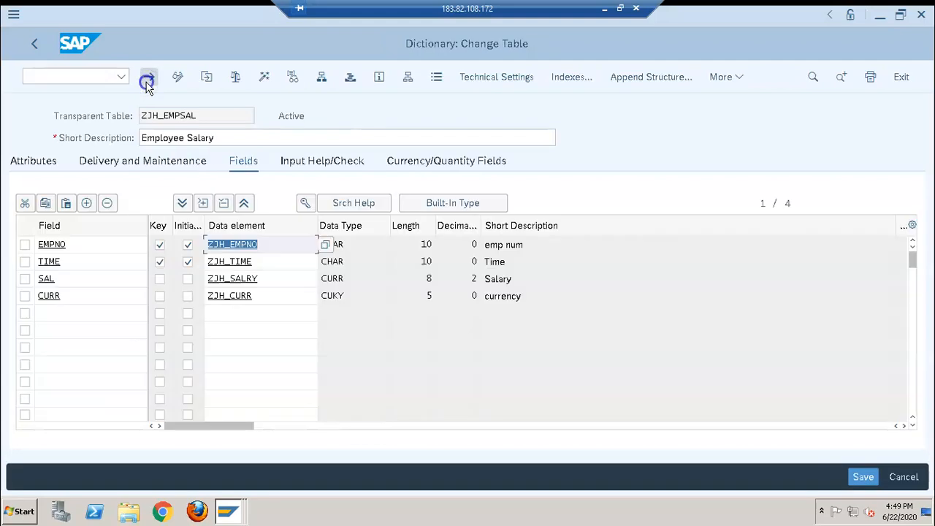
{"action": "left_click", "coordinate": [149, 77]}
{"action": "left_click", "coordinate": [148, 80]}
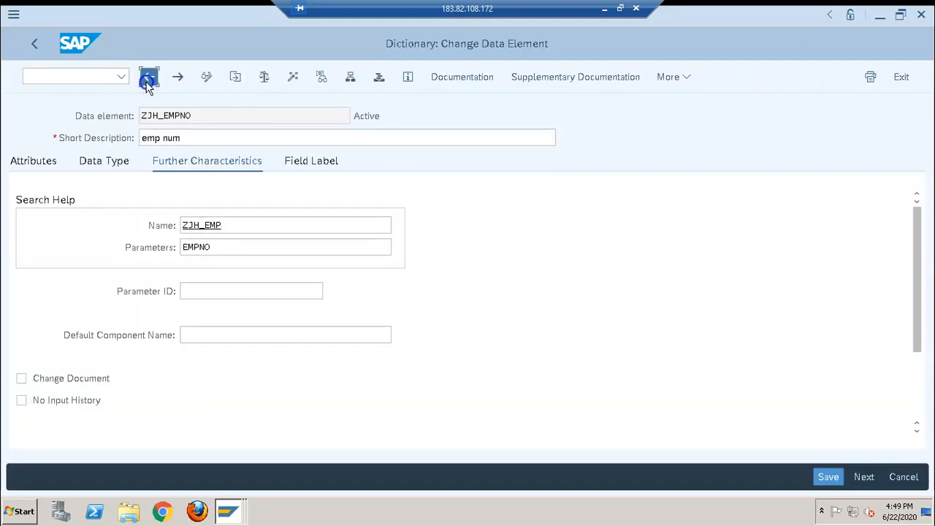
Step: Restart transaction SE11, display table ZJH_EMPSAL, and check the EMPNO field for input help on its data browser selection screen
{"action": "left_click", "coordinate": [103, 76]}
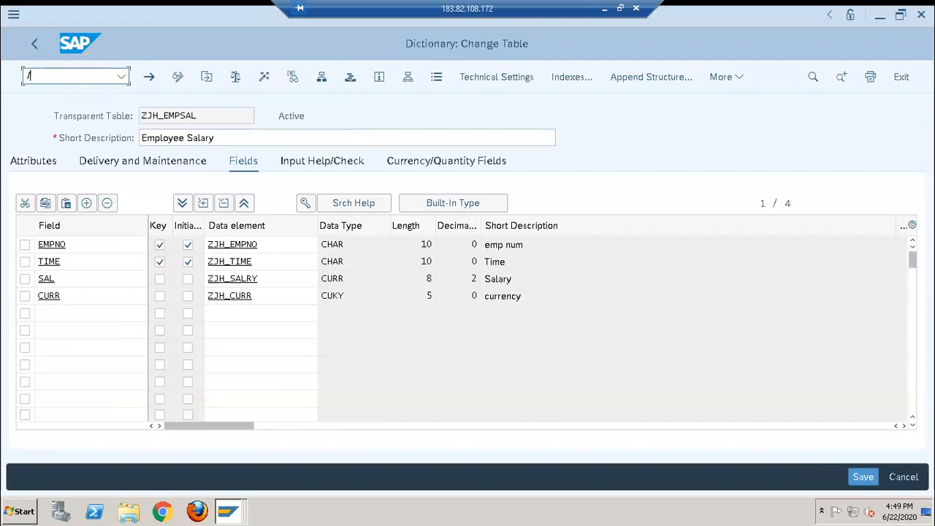
{"action": "type", "text": "/nse11"}
{"action": "key", "text": "Return"}
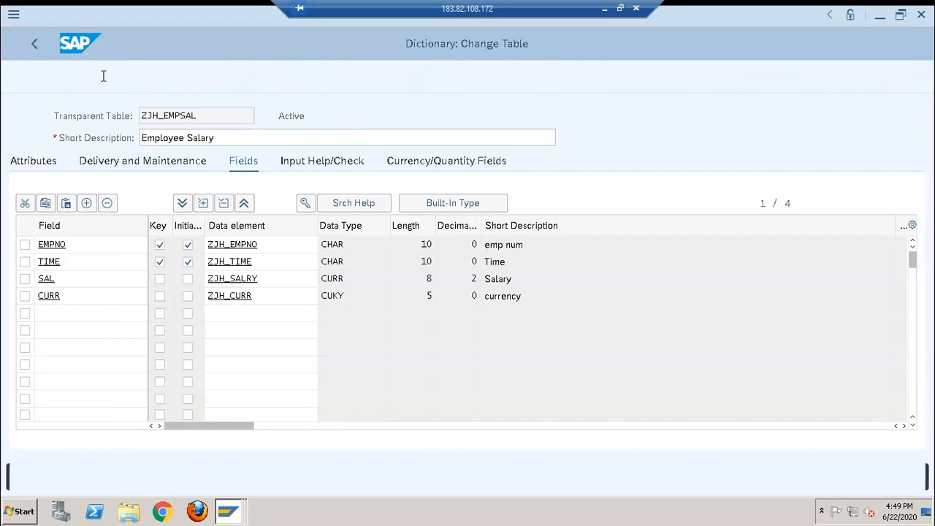
{"action": "left_click", "coordinate": [115, 380]}
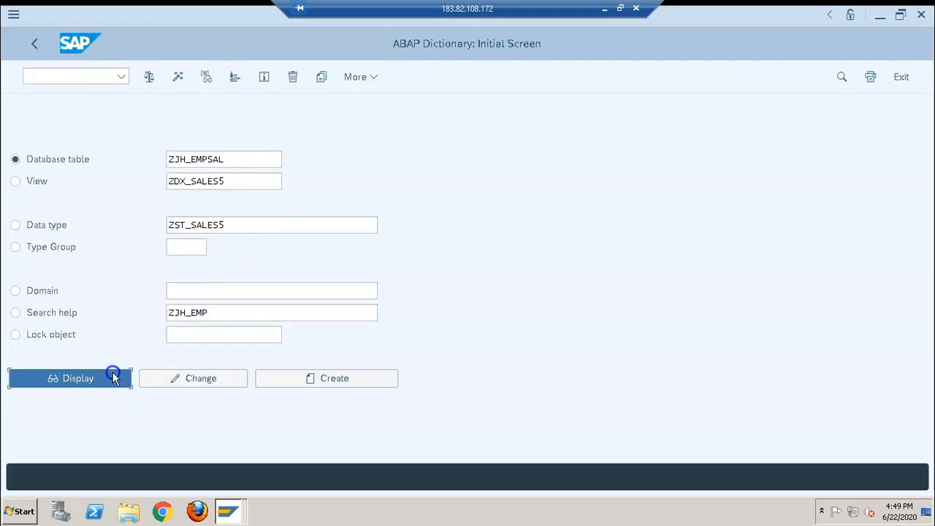
{"action": "left_click", "coordinate": [407, 77]}
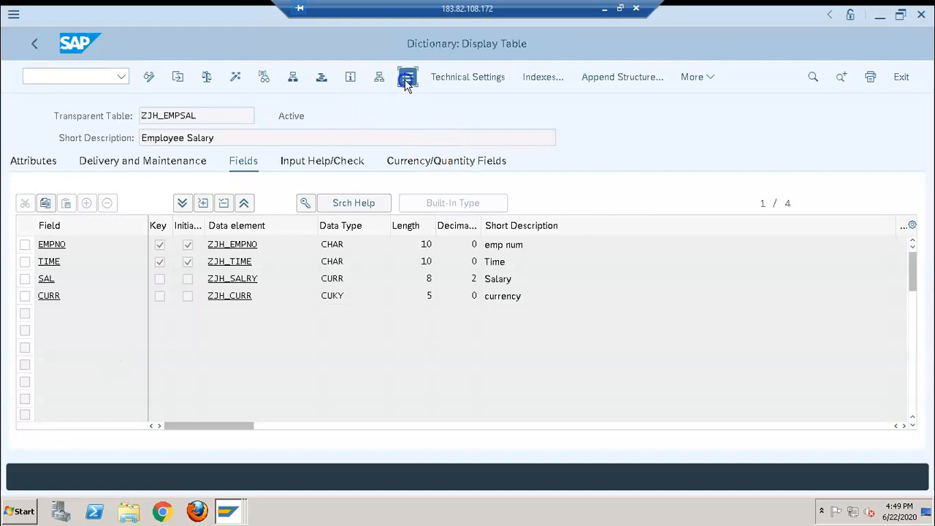
{"action": "left_click", "coordinate": [290, 133]}
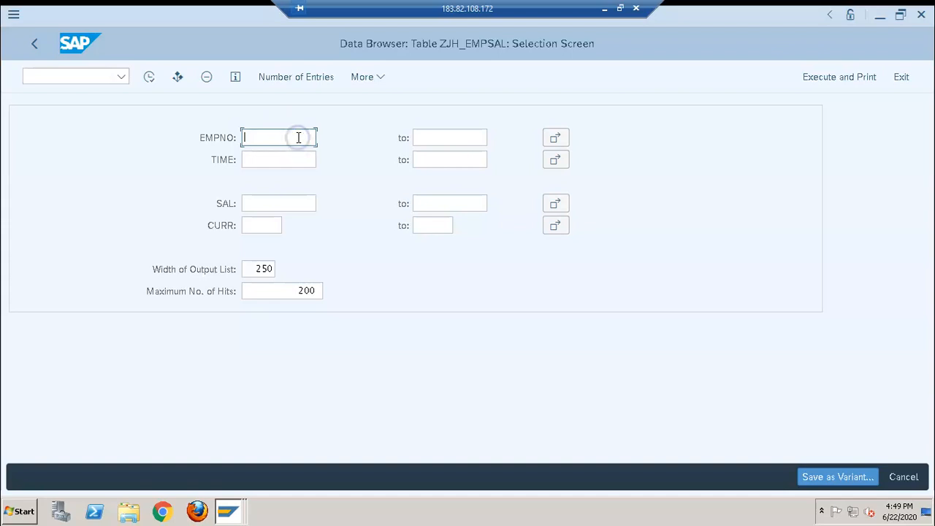
{"action": "left_click", "coordinate": [33, 45]}
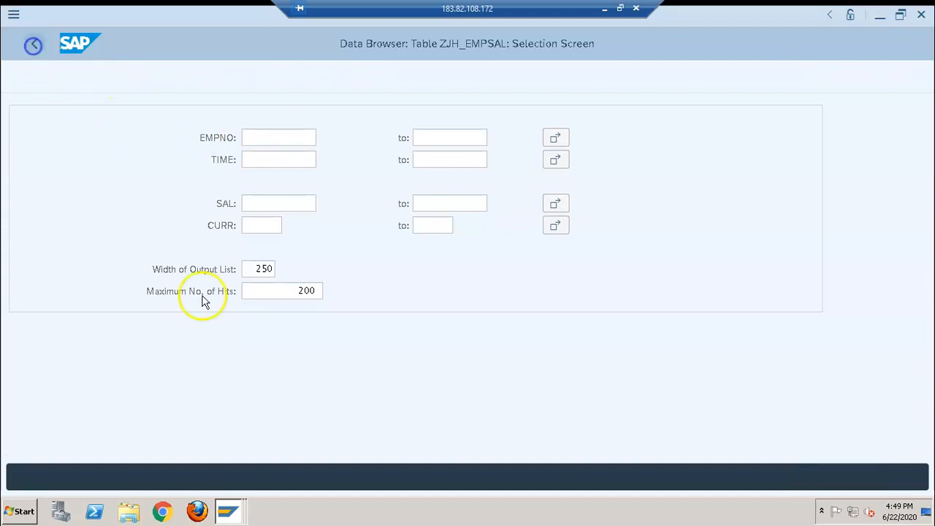
Step: Review data element ZJH_EMPNO's search help assignment and the parameter settings of search help ZJH_EMP, and go back to the table
{"action": "double_click", "coordinate": [239, 244]}
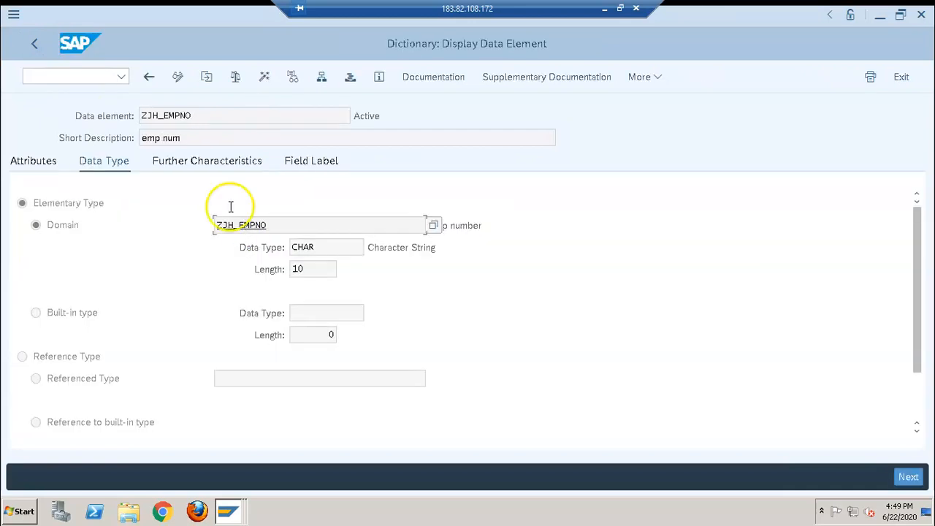
{"action": "left_click", "coordinate": [209, 163]}
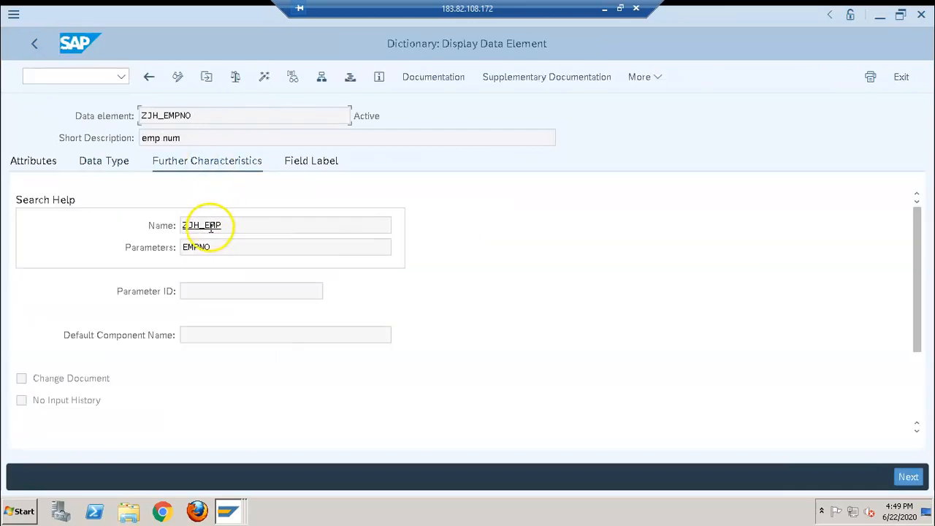
{"action": "double_click", "coordinate": [210, 227]}
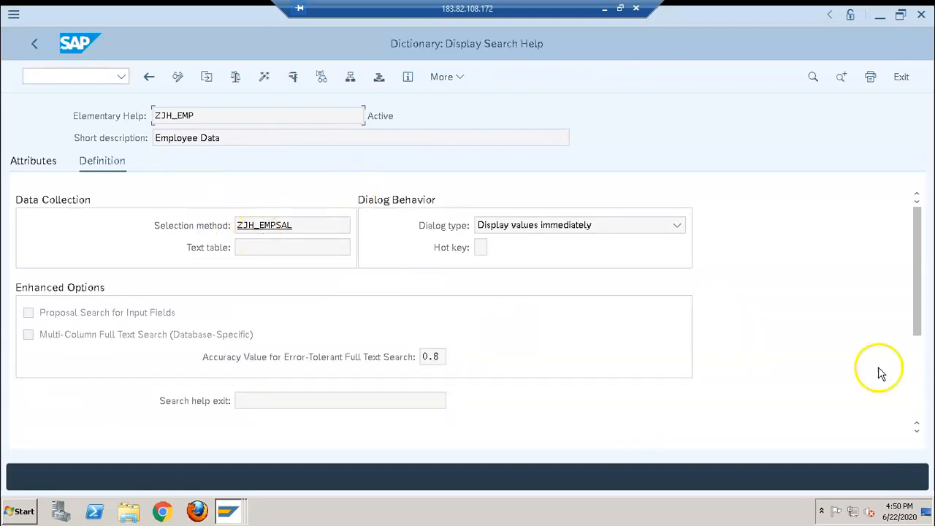
{"action": "left_click", "coordinate": [918, 392]}
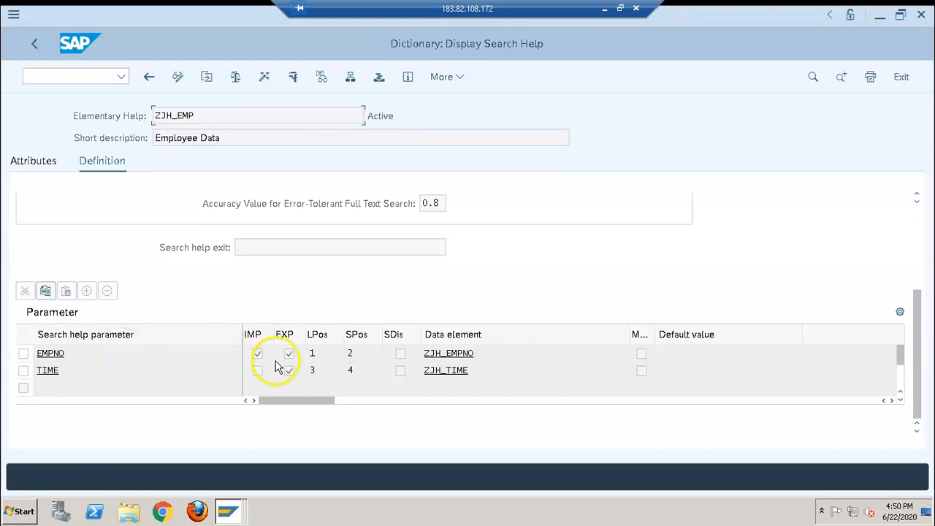
{"action": "left_click", "coordinate": [150, 78]}
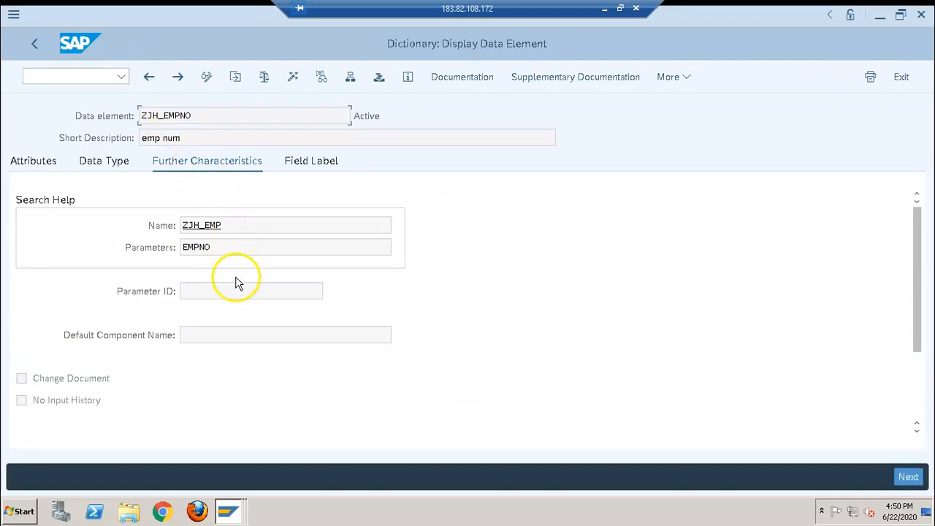
{"action": "left_click", "coordinate": [149, 81]}
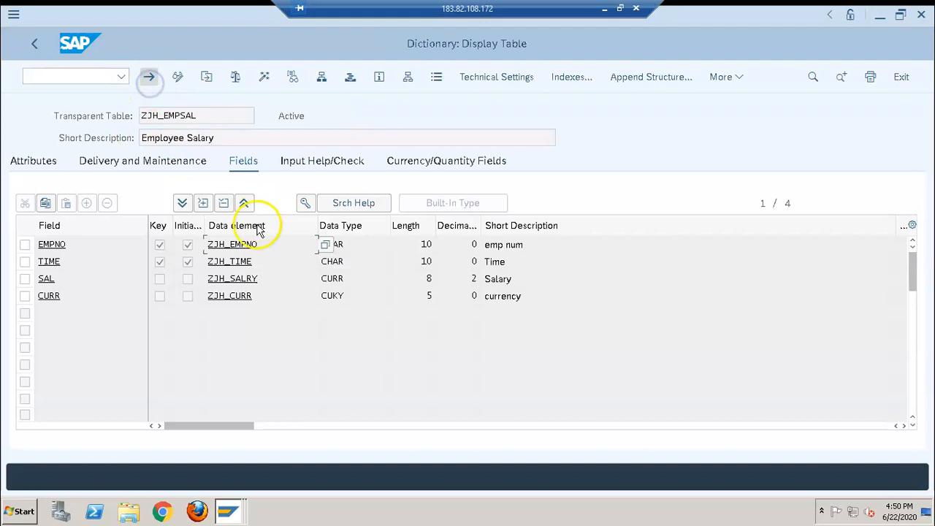
Step: Compare the selection options of EMPNO with the input help of TIME on the table's data browser selection screen
{"action": "left_click", "coordinate": [437, 78]}
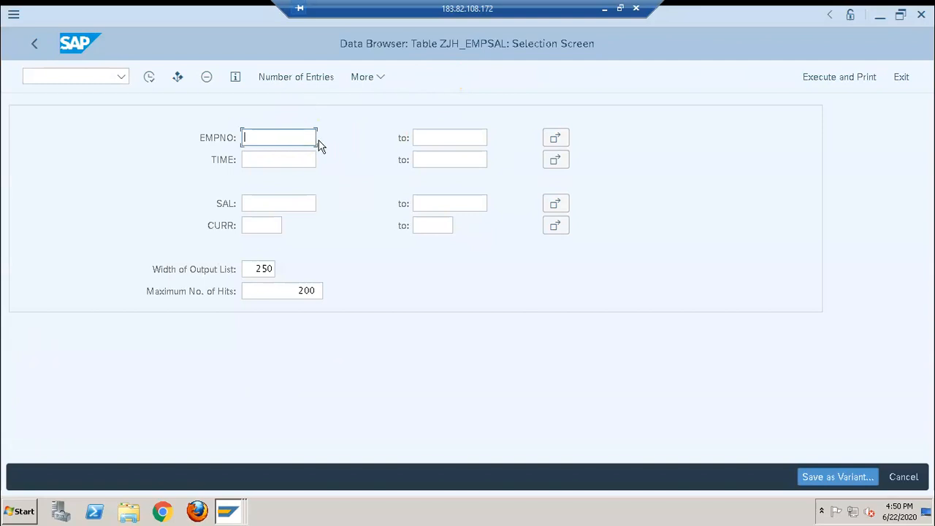
{"action": "left_click", "coordinate": [555, 139]}
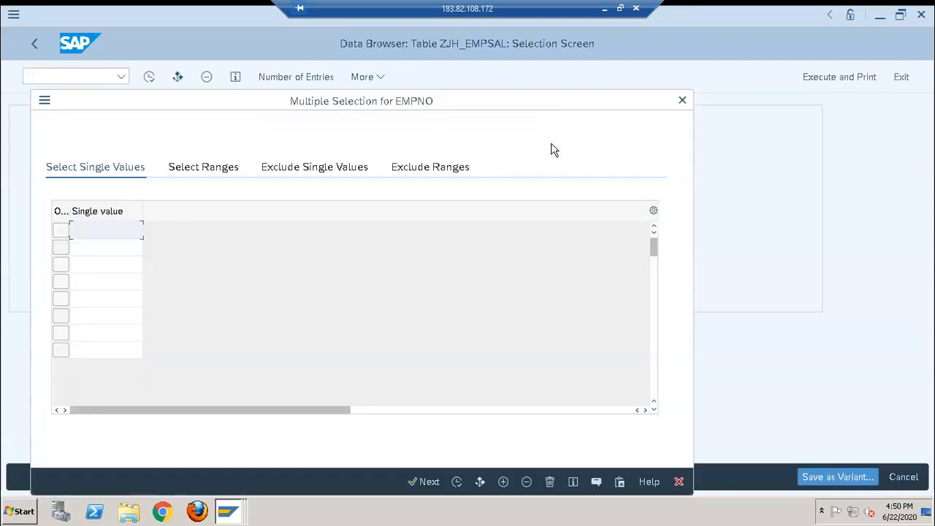
{"action": "left_click", "coordinate": [680, 100]}
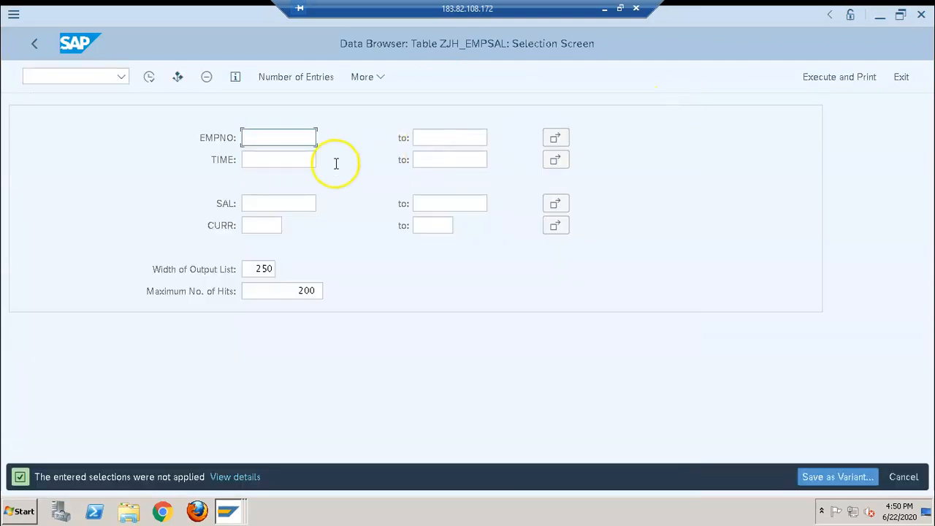
{"action": "left_click", "coordinate": [295, 158]}
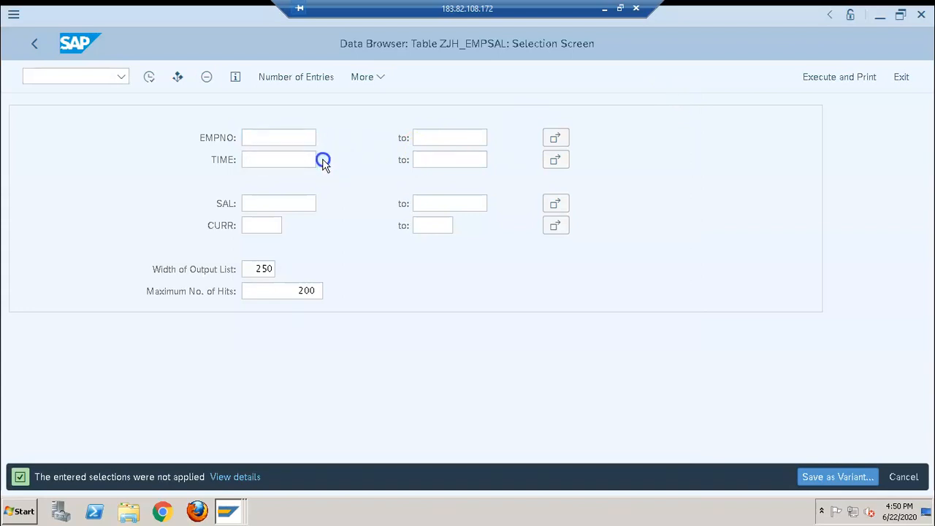
{"action": "left_click", "coordinate": [323, 161]}
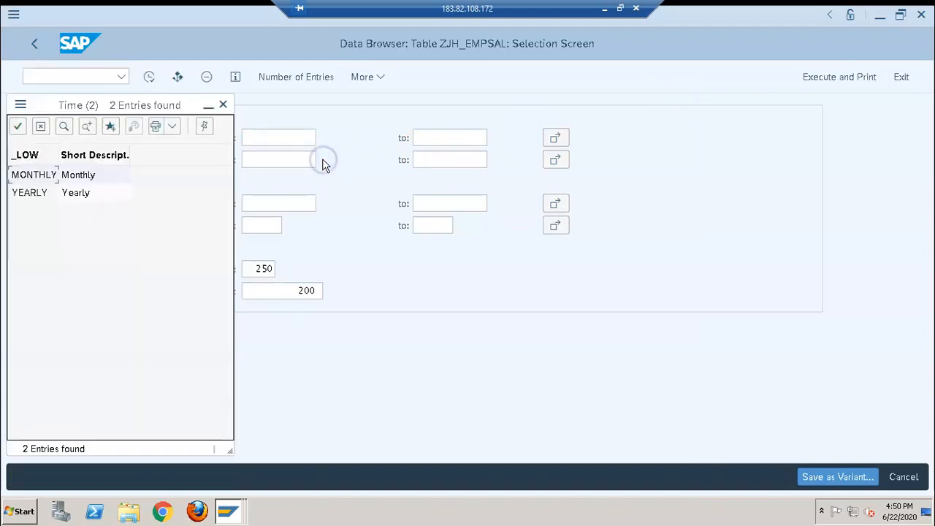
{"action": "left_click", "coordinate": [224, 105]}
Step: Return to the table display and recheck the search help name and parameter assigned to data element ZJH_EMPNO
{"action": "left_click", "coordinate": [31, 41]}
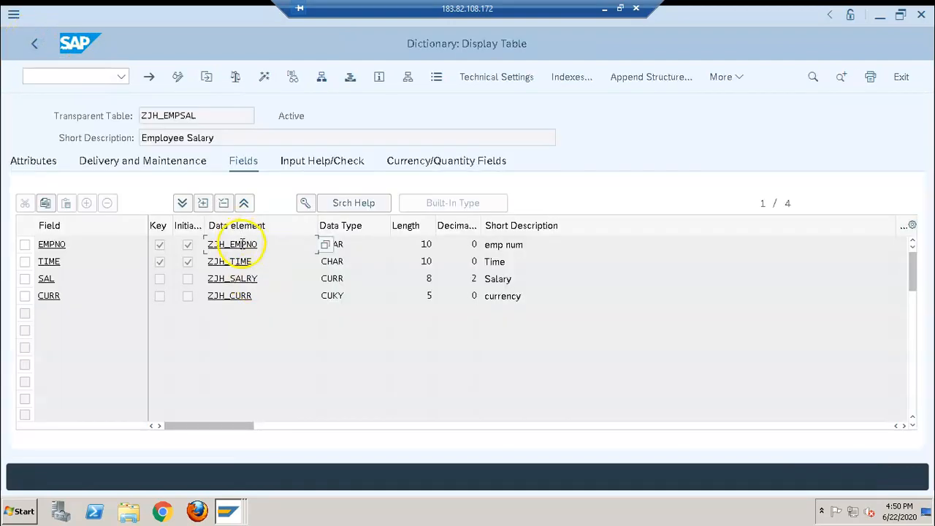
{"action": "double_click", "coordinate": [244, 247]}
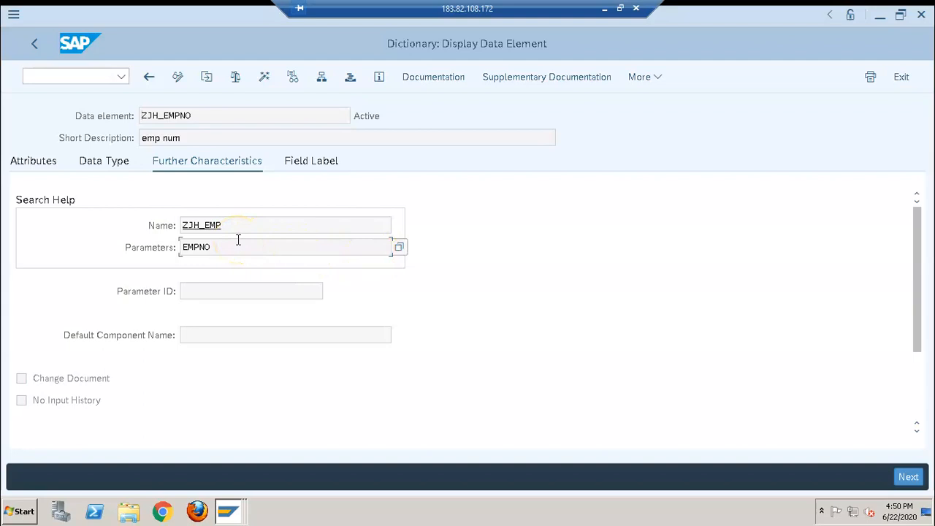
{"action": "left_click", "coordinate": [31, 43]}
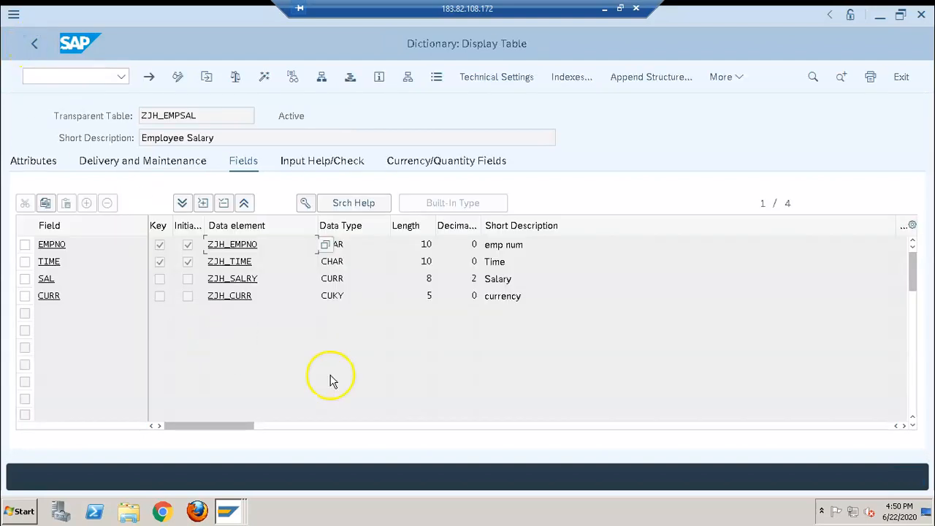
Step: Close the two table display sessions and the ABAP Editor initial screen session
{"action": "left_click", "coordinate": [225, 515]}
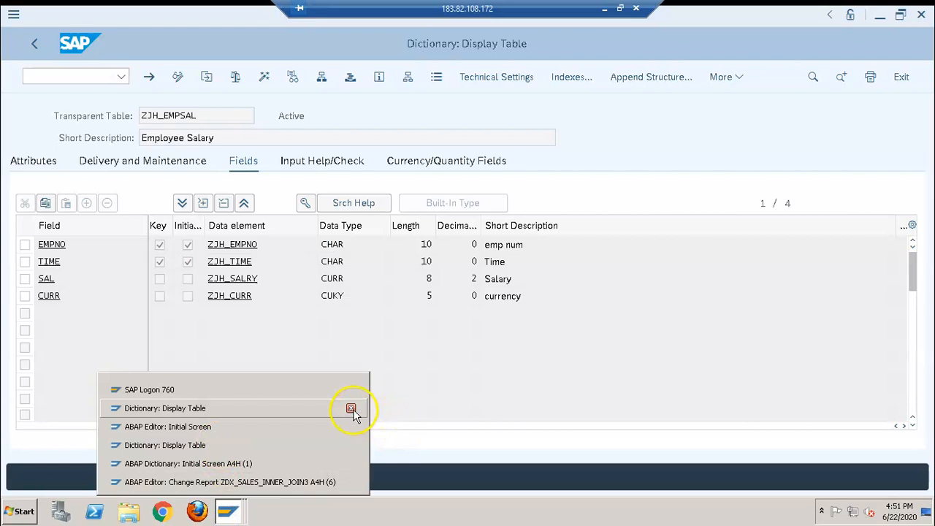
{"action": "left_click", "coordinate": [351, 408]}
{"action": "left_click", "coordinate": [350, 426]}
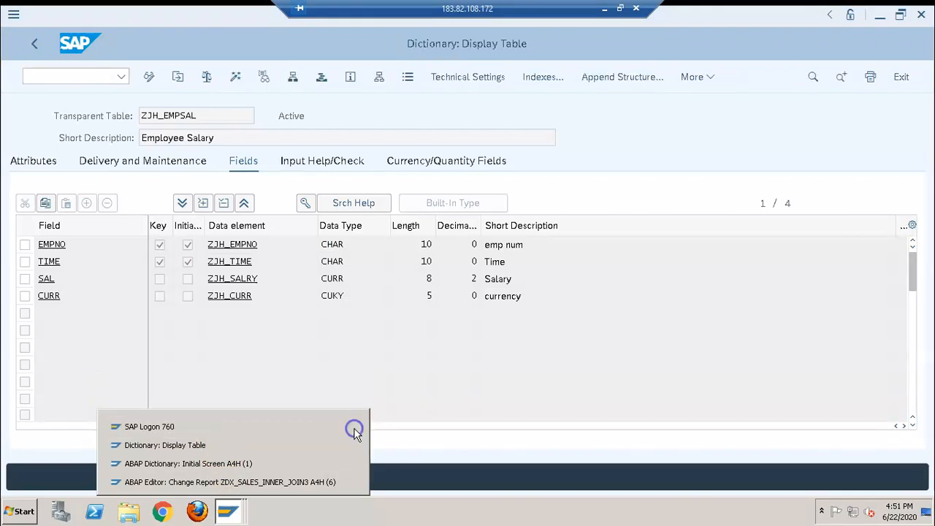
{"action": "left_click", "coordinate": [352, 444]}
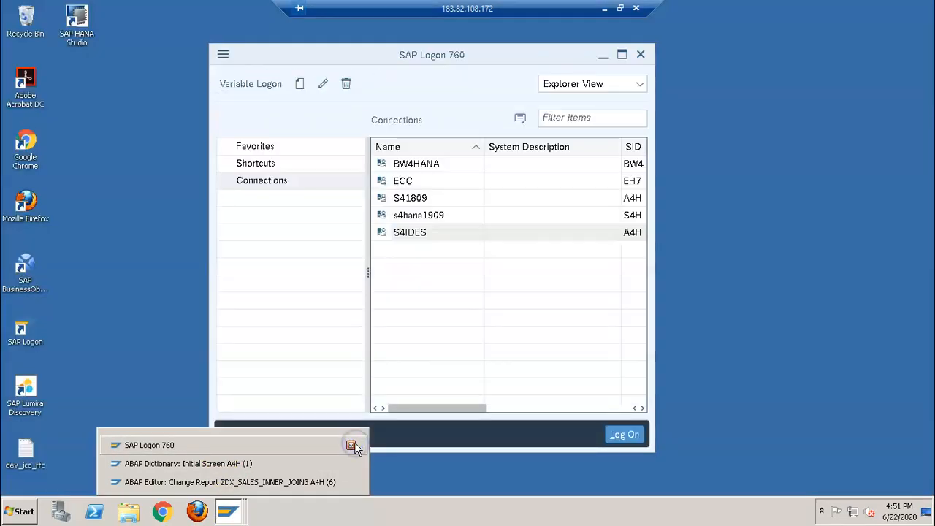
Step: Switch to the remaining ABAP Dictionary initial screen session and open search help ZJH_EMP for changing
{"action": "left_click", "coordinate": [329, 482]}
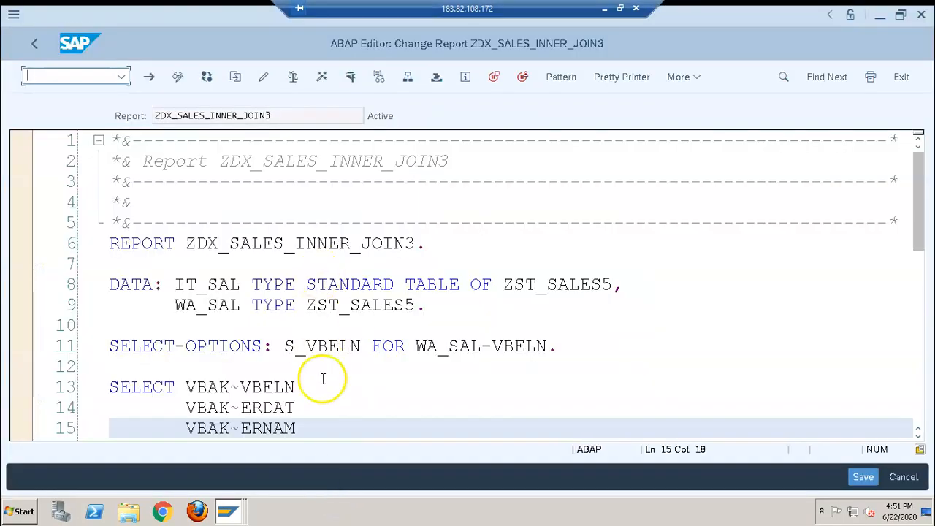
{"action": "left_click", "coordinate": [228, 511]}
{"action": "left_click", "coordinate": [237, 466]}
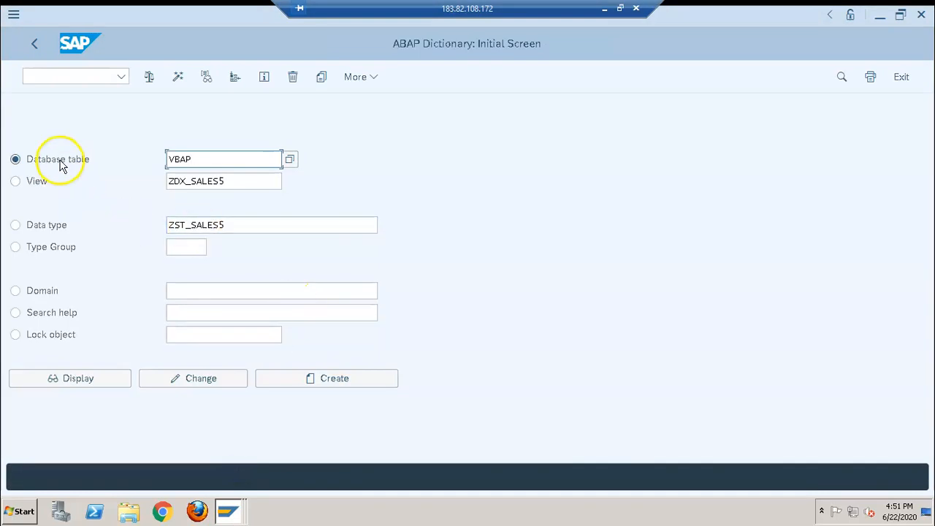
{"action": "left_click", "coordinate": [61, 314]}
{"action": "left_click", "coordinate": [197, 316]}
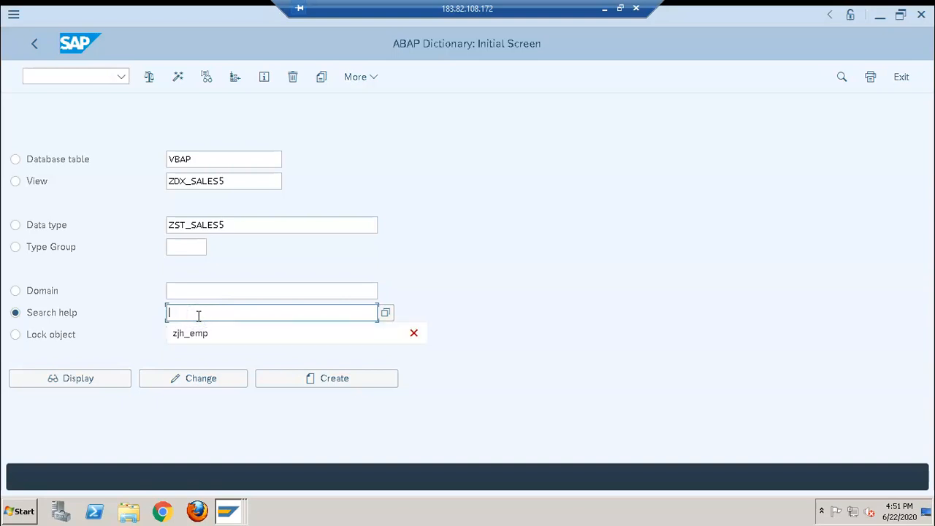
{"action": "left_click", "coordinate": [201, 333]}
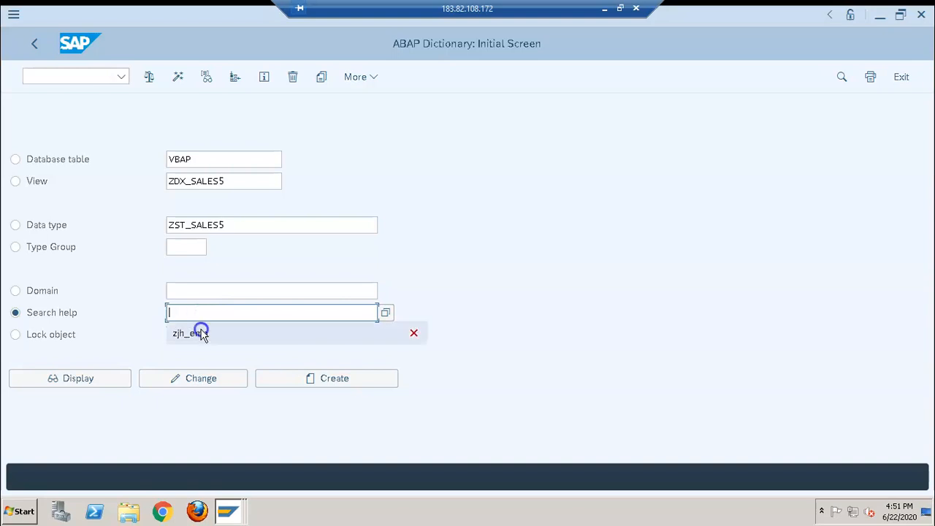
{"action": "left_click", "coordinate": [210, 376]}
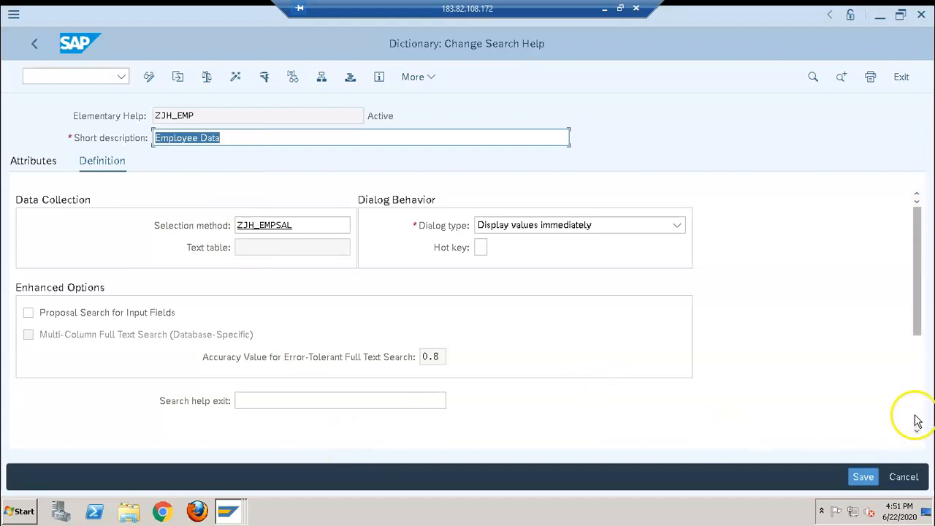
Step: Set the TIME parameter's list position (LPos) to 1 and selection position (SPos) to 2
{"action": "scroll", "coordinate": [919, 411], "scroll_direction": "down", "scroll_amount": 3}
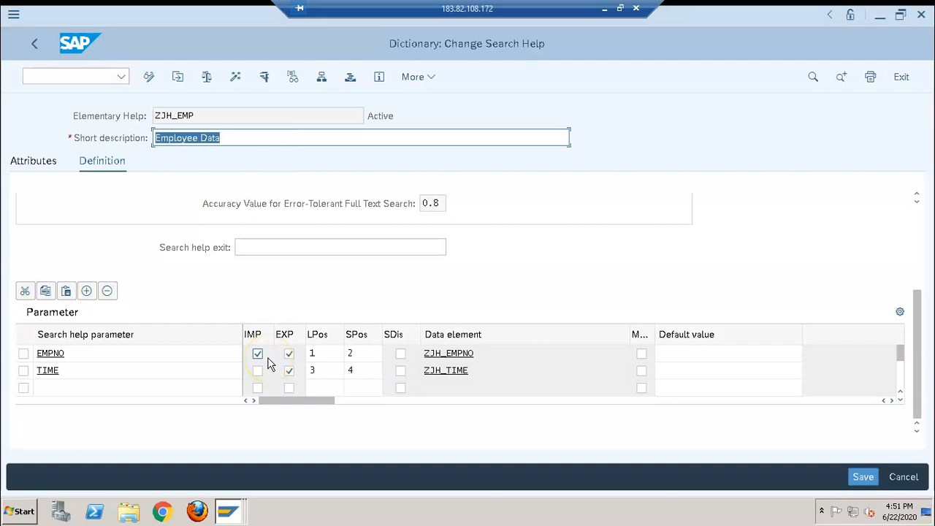
{"action": "left_click", "coordinate": [331, 373]}
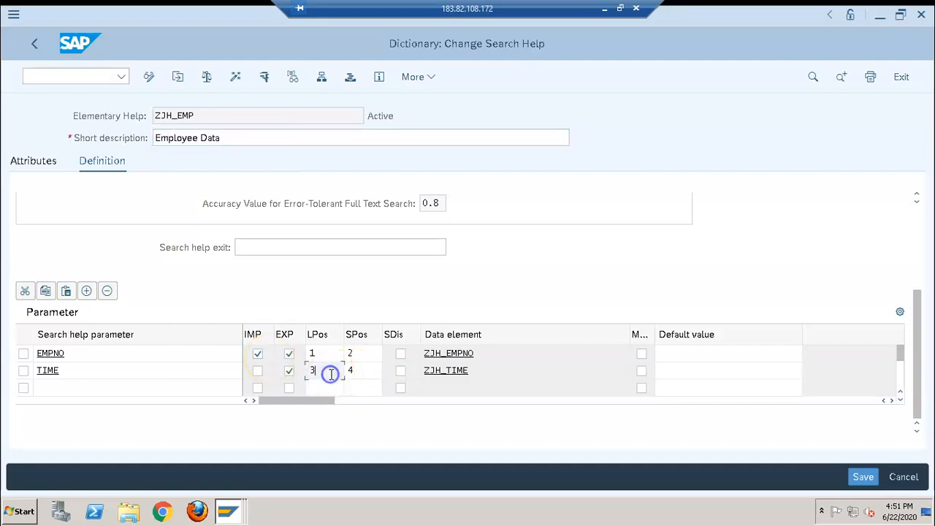
{"action": "key", "text": "BackSpace"}
{"action": "type", "text": "1"}
{"action": "key", "text": "Tab"}
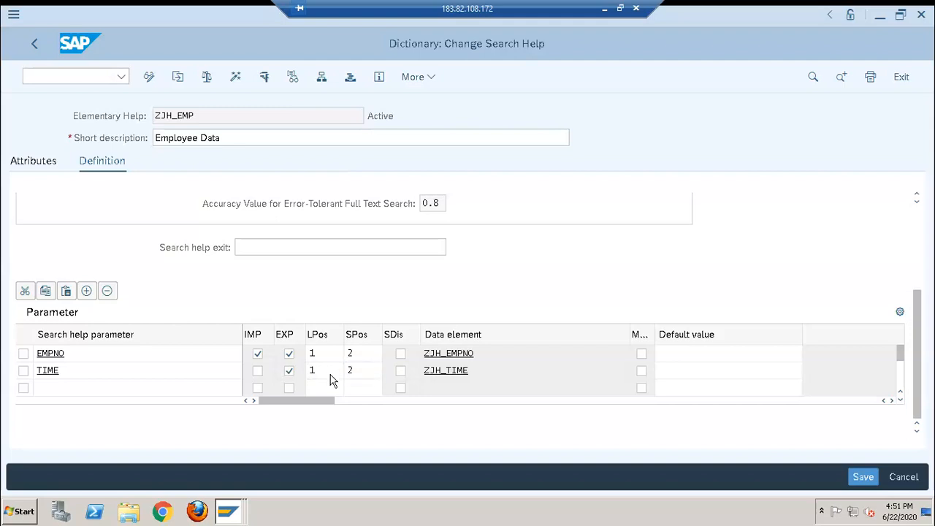
{"action": "key", "text": "Return"}
Step: Try to activate search help ZJH_EMP, view the activation log, and return to the definition
{"action": "left_click", "coordinate": [264, 77]}
{"action": "key", "text": "Return"}
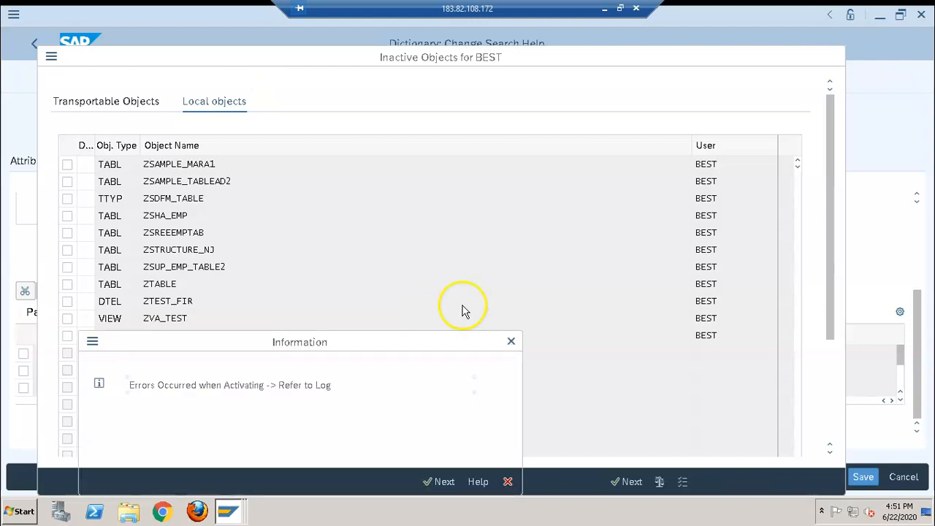
{"action": "left_click", "coordinate": [443, 482]}
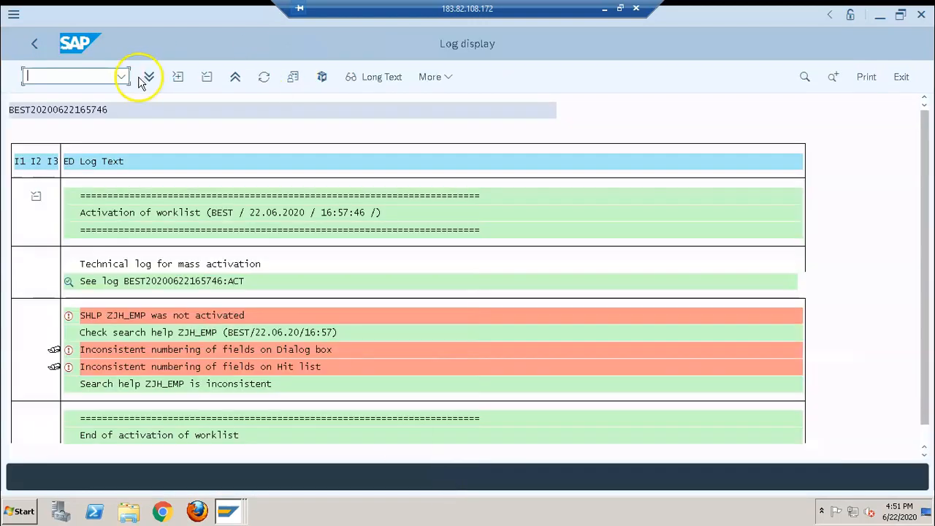
{"action": "left_click", "coordinate": [35, 43]}
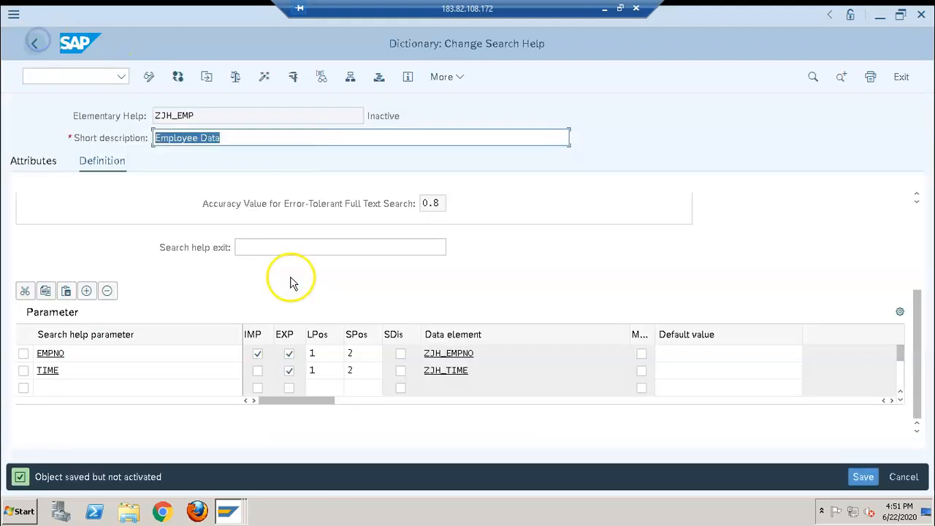
Step: Set the TIME parameter's list position (LPos) to 3 and selection position (SPos) to 4
{"action": "left_click", "coordinate": [365, 353]}
{"action": "left_click", "coordinate": [320, 372]}
{"action": "key", "text": "BackSpace"}
{"action": "type", "text": "3"}
{"action": "key", "text": "Tab"}
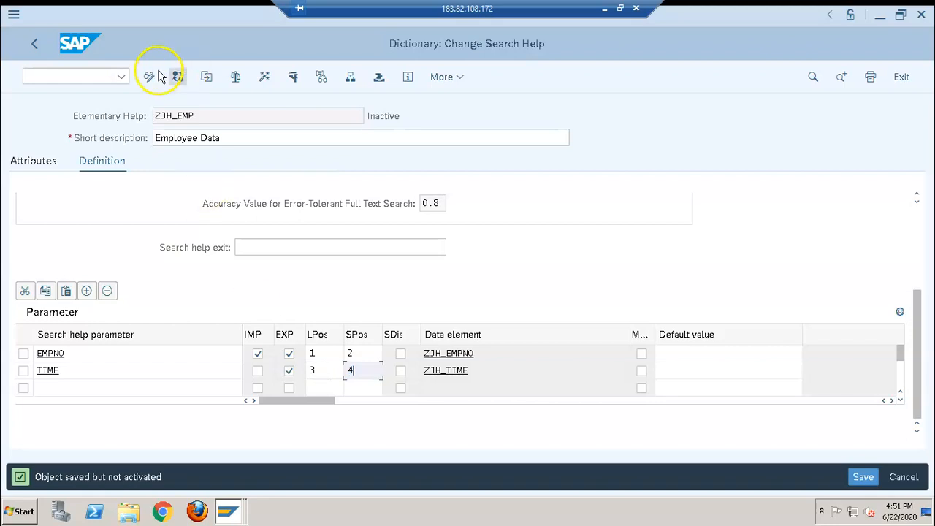
Step: Activate search help ZJH_EMP and return to the ABAP Dictionary initial screen
{"action": "left_click", "coordinate": [264, 77]}
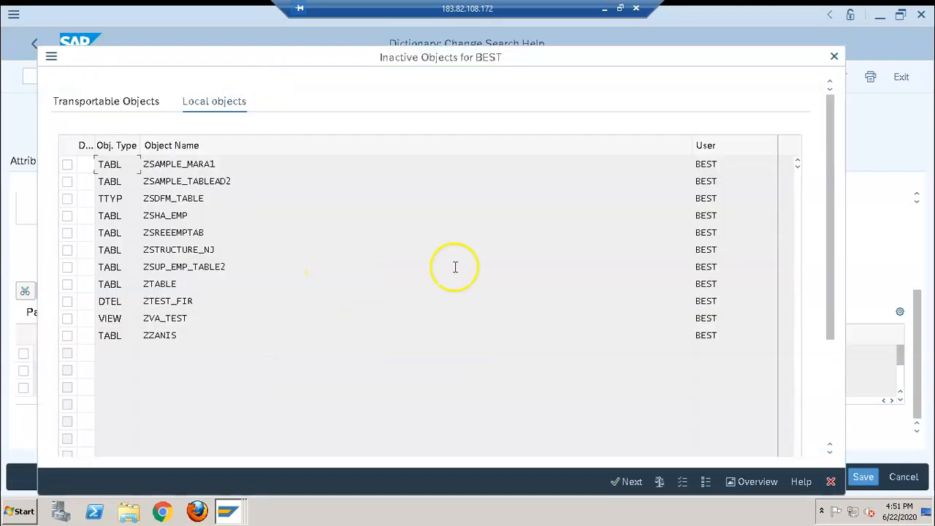
{"action": "key", "text": "Return"}
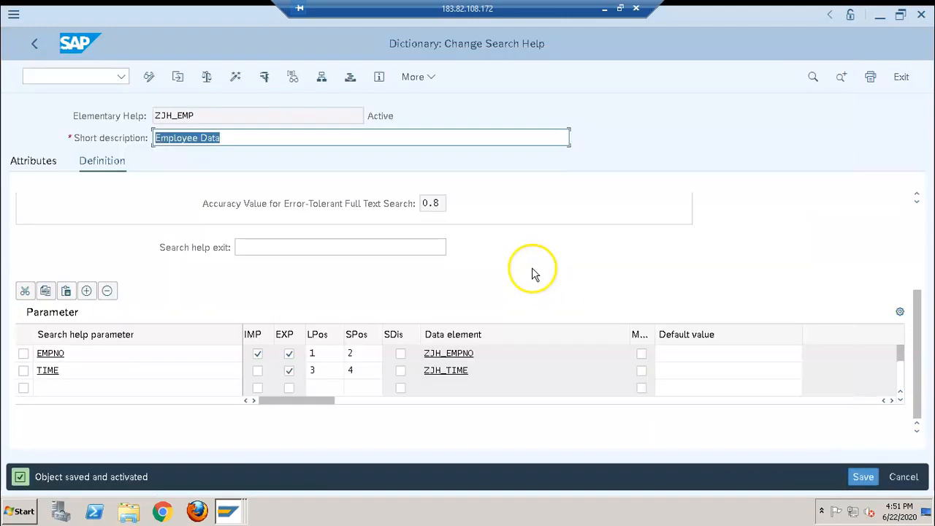
{"action": "left_click", "coordinate": [35, 45]}
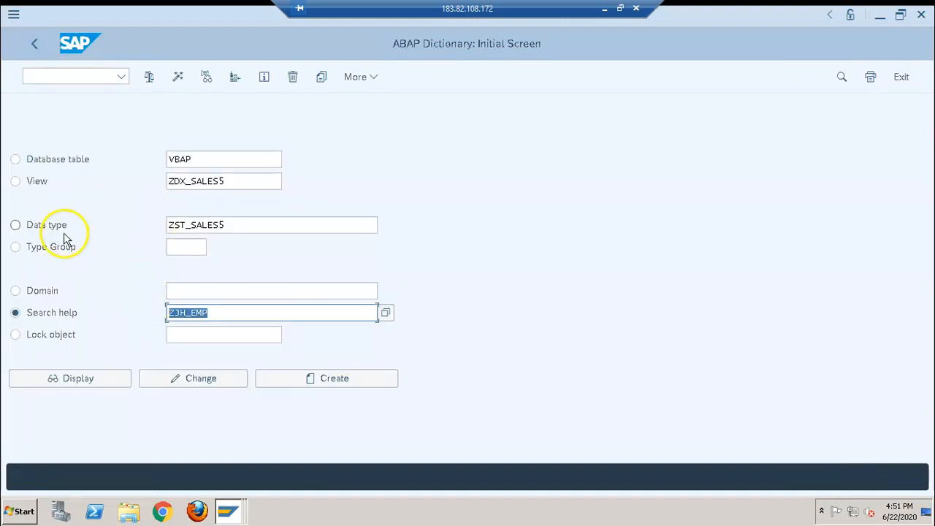
Step: Open database table ZJH_EMPSAL for changing from the ABAP Dictionary initial screen
{"action": "left_click", "coordinate": [80, 161]}
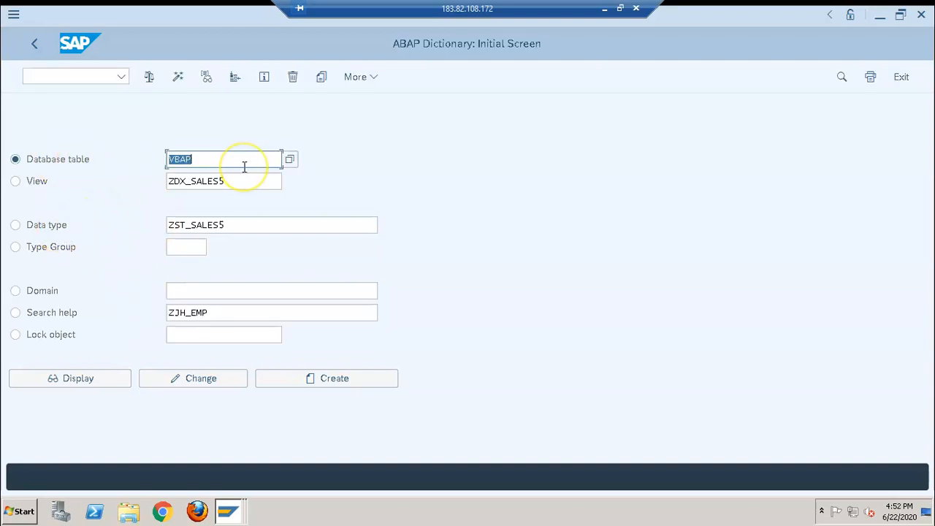
{"action": "key", "text": "BackSpace"}
{"action": "left_click", "coordinate": [234, 181]}
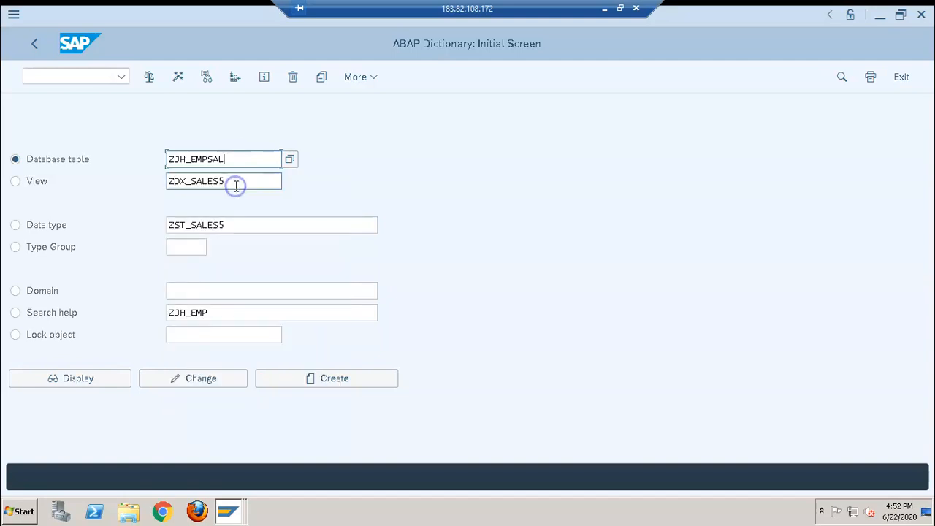
{"action": "left_click", "coordinate": [218, 379]}
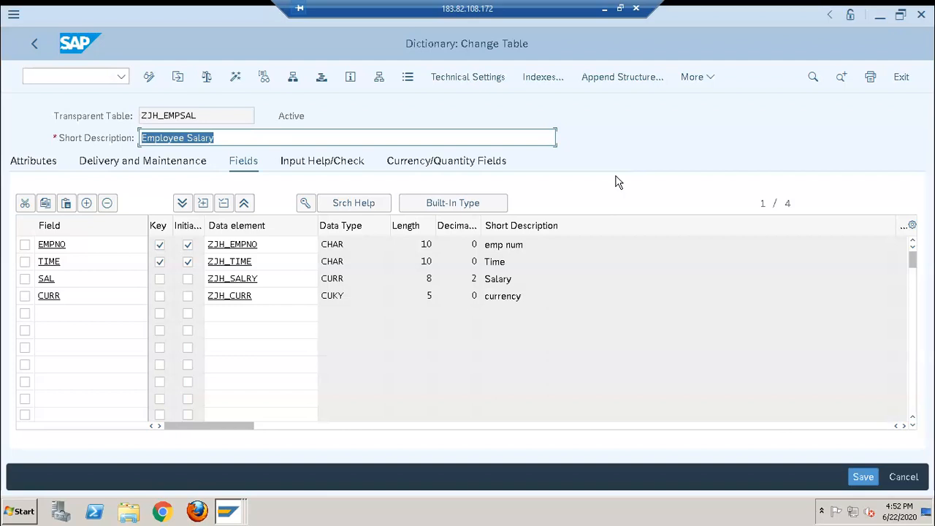
Step: Display all entries of table ZJH_EMPSAL in the Data Browser and return to its selection screen
{"action": "left_click", "coordinate": [409, 80]}
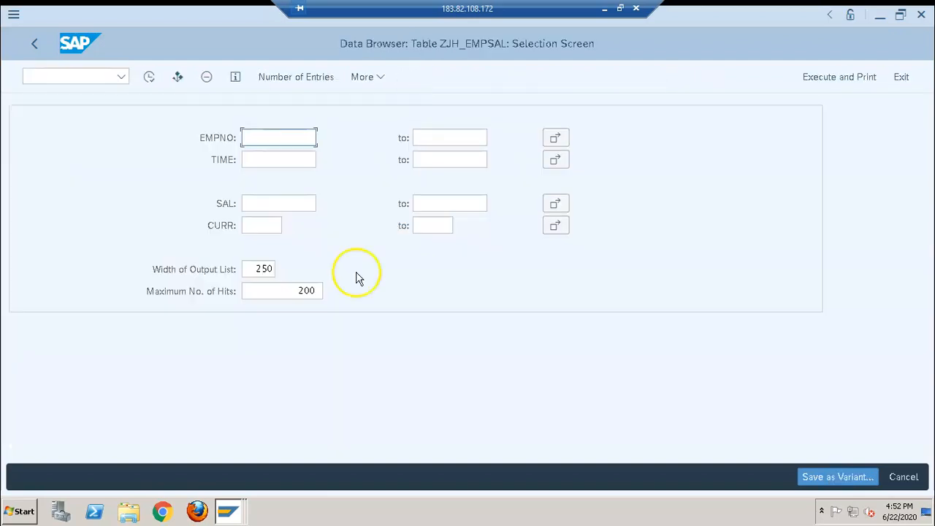
{"action": "left_click", "coordinate": [149, 79]}
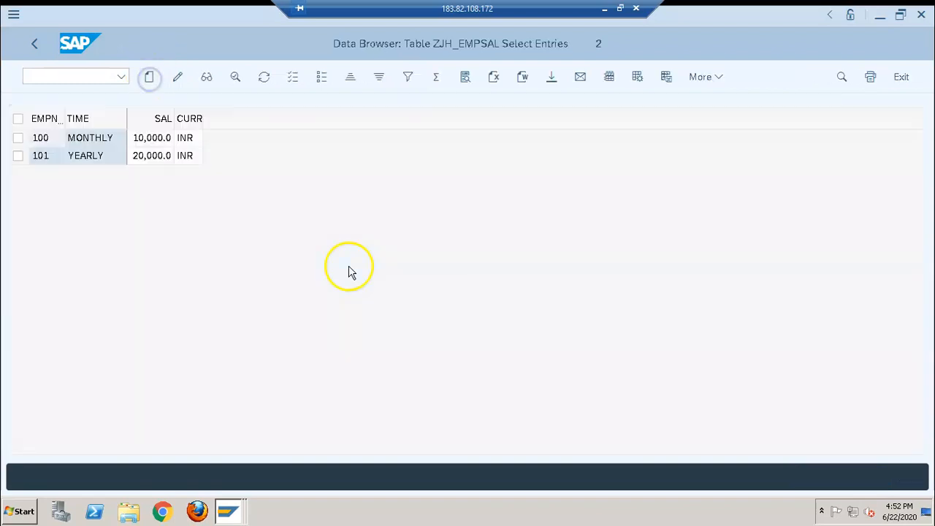
{"action": "left_click", "coordinate": [33, 44]}
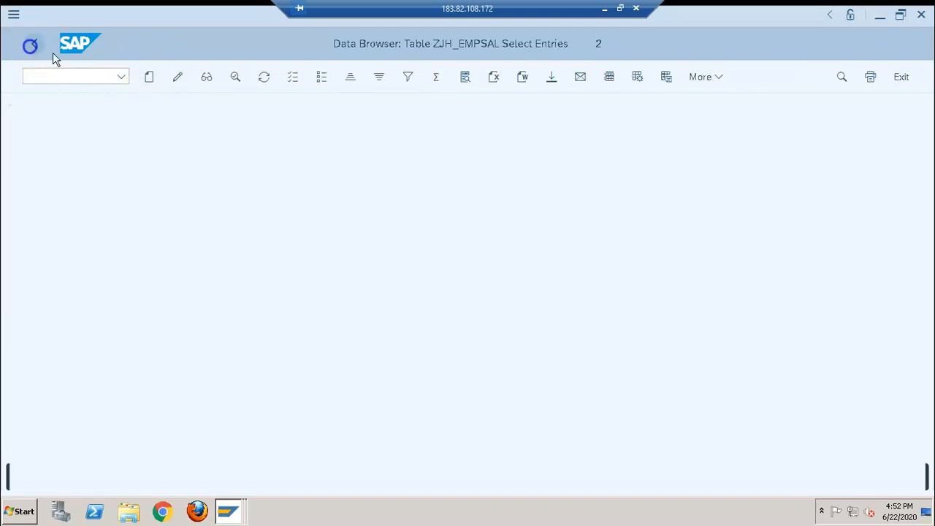
Step: Check the input help of the TIME selection field, close it, and return to the table definition
{"action": "left_click", "coordinate": [290, 160]}
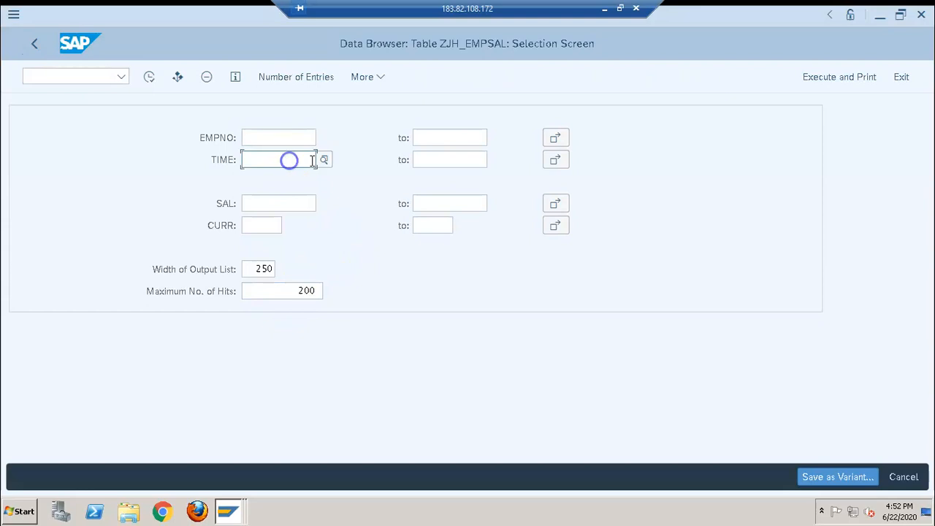
{"action": "left_click", "coordinate": [324, 159]}
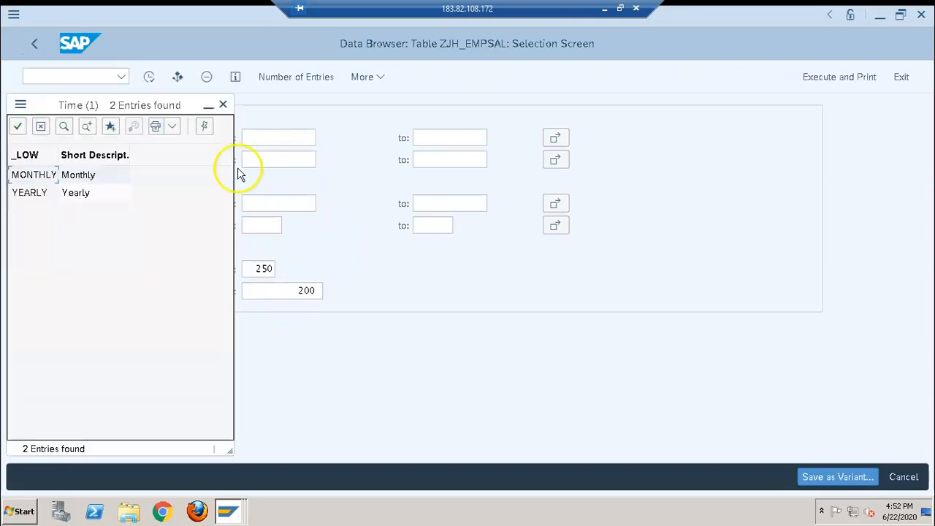
{"action": "left_click", "coordinate": [223, 105]}
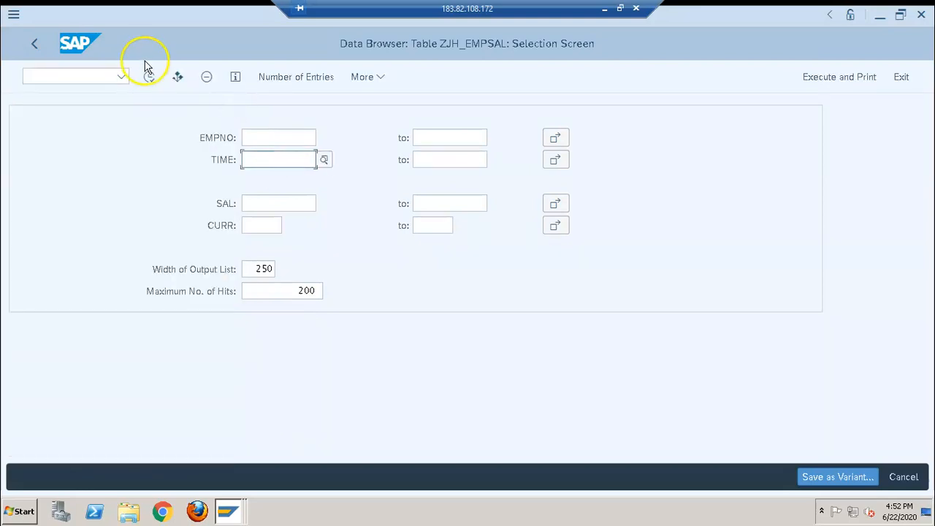
{"action": "left_click", "coordinate": [27, 46]}
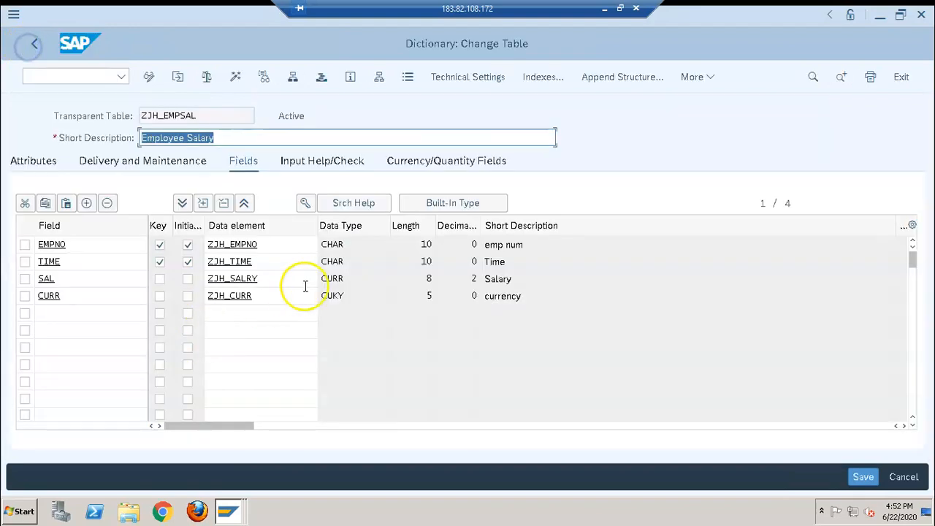
Step: Open data element ZJH_TIME, inspect its domain and further characteristics, and return to the table
{"action": "left_click", "coordinate": [280, 264]}
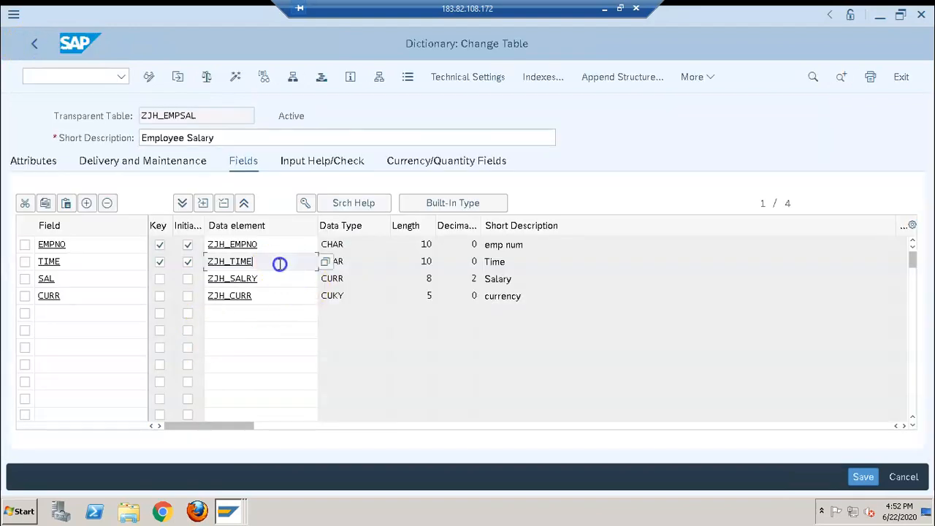
{"action": "double_click", "coordinate": [242, 260]}
{"action": "left_click", "coordinate": [205, 162]}
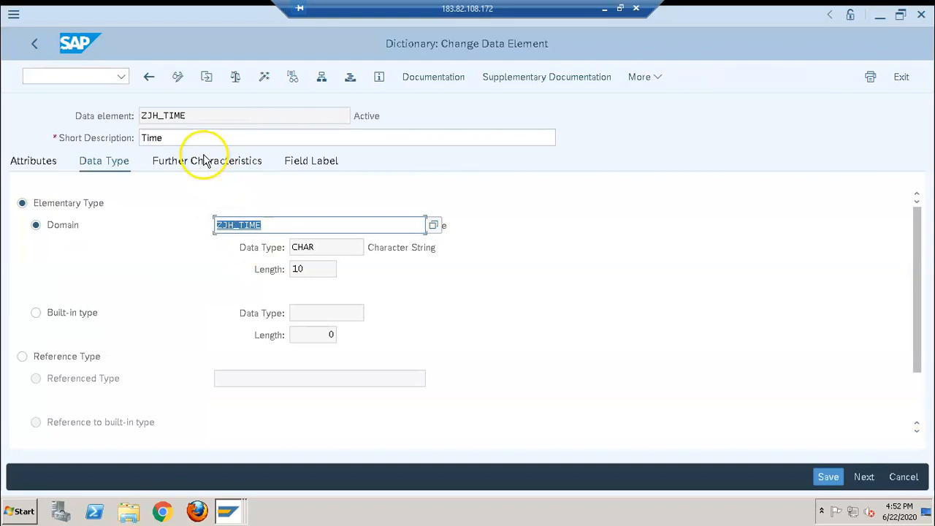
{"action": "left_click", "coordinate": [106, 153]}
{"action": "left_click", "coordinate": [147, 77]}
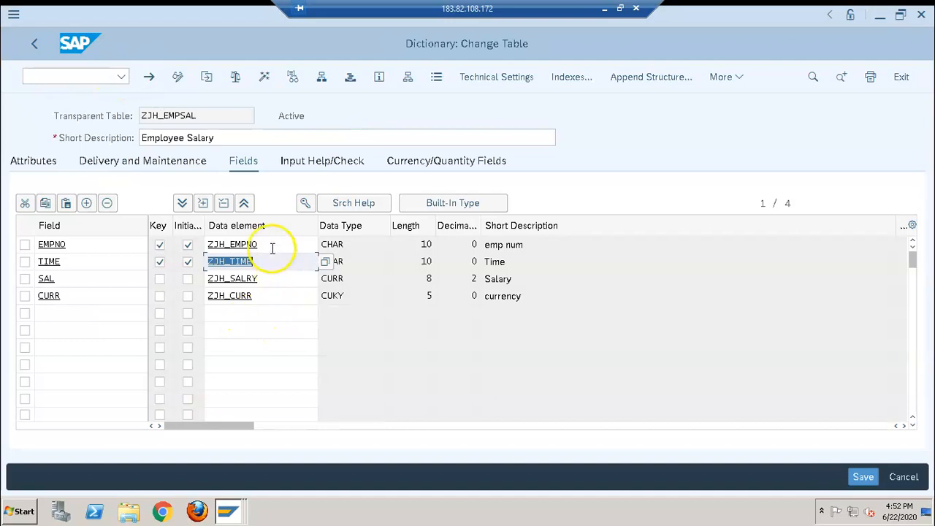
Step: Open the search help assignment of data element ZJH_EMPNO and reselect EMPNO as its parameter
{"action": "left_click", "coordinate": [271, 244]}
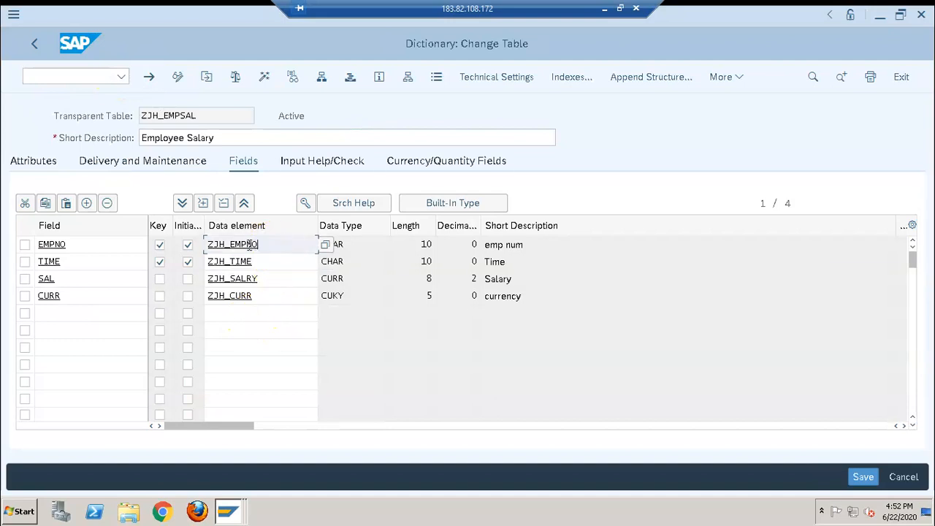
{"action": "double_click", "coordinate": [248, 244]}
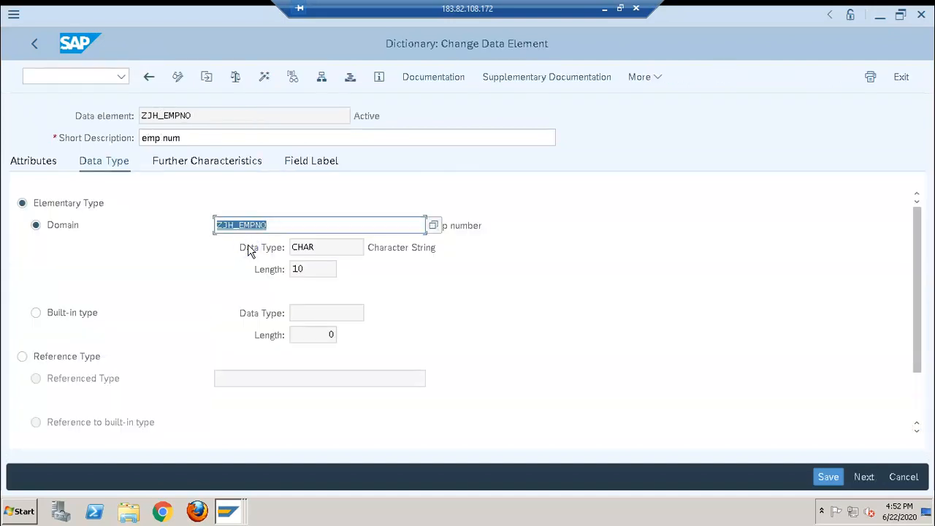
{"action": "left_click", "coordinate": [236, 159]}
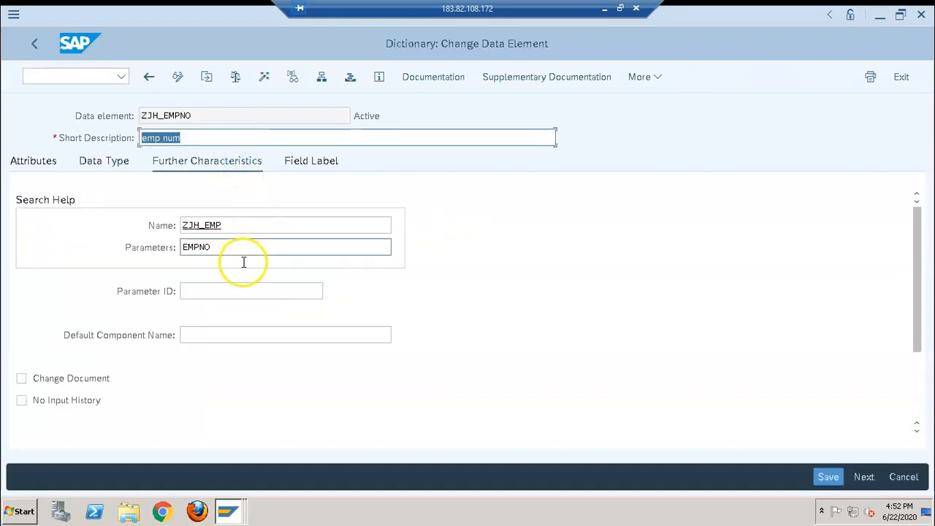
{"action": "left_click", "coordinate": [239, 247]}
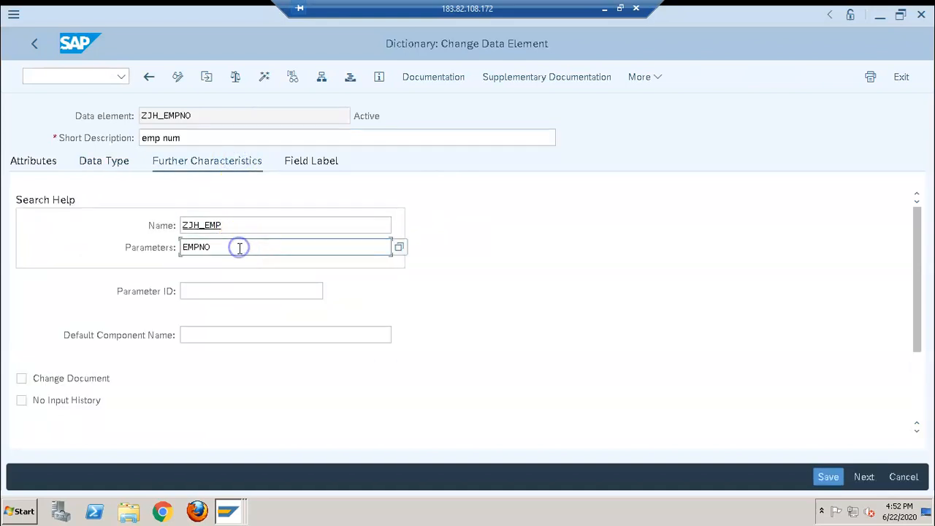
{"action": "left_click", "coordinate": [241, 290]}
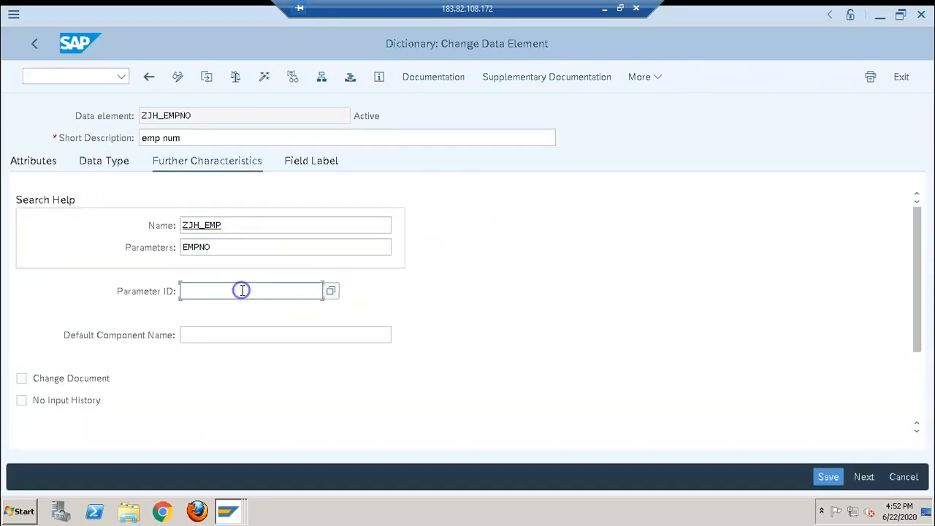
{"action": "left_click", "coordinate": [302, 246]}
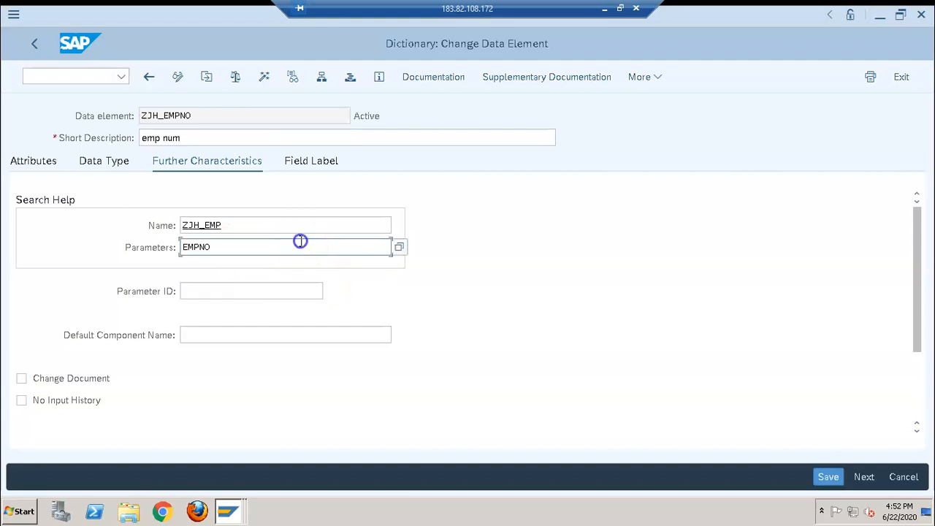
{"action": "left_click", "coordinate": [399, 249]}
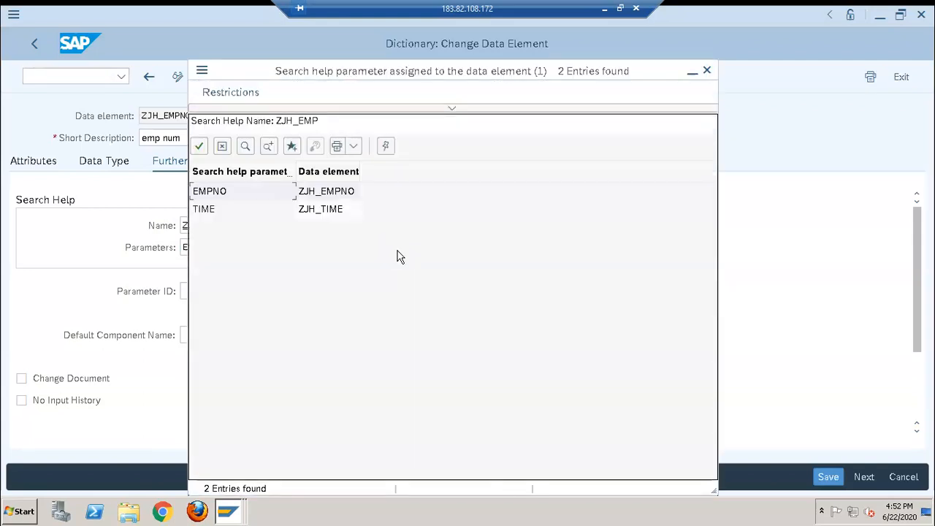
{"action": "double_click", "coordinate": [223, 193]}
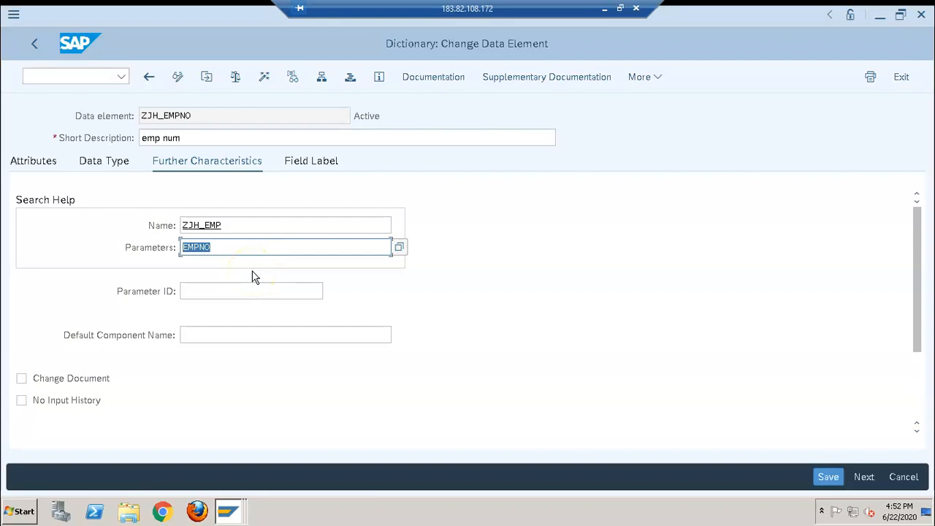
{"action": "left_click", "coordinate": [250, 290]}
{"action": "left_click", "coordinate": [330, 293]}
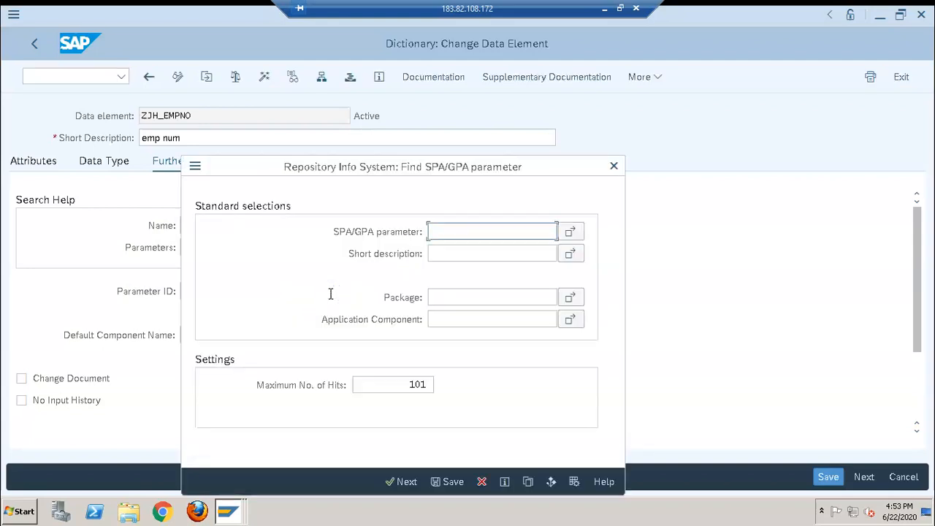
{"action": "left_click", "coordinate": [614, 166]}
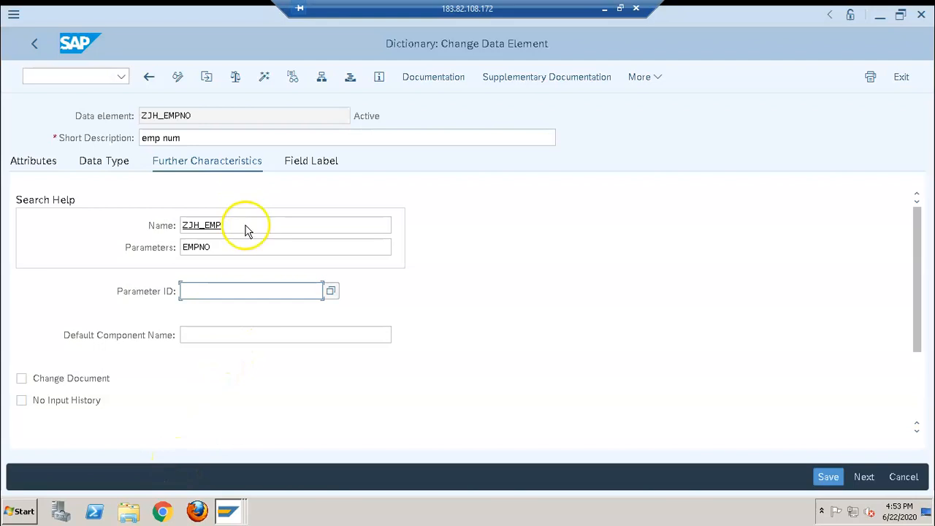
Step: Replace the search help parameter of data element ZJH_EMPNO with TIME from the list of parameters
{"action": "left_click", "coordinate": [245, 247]}
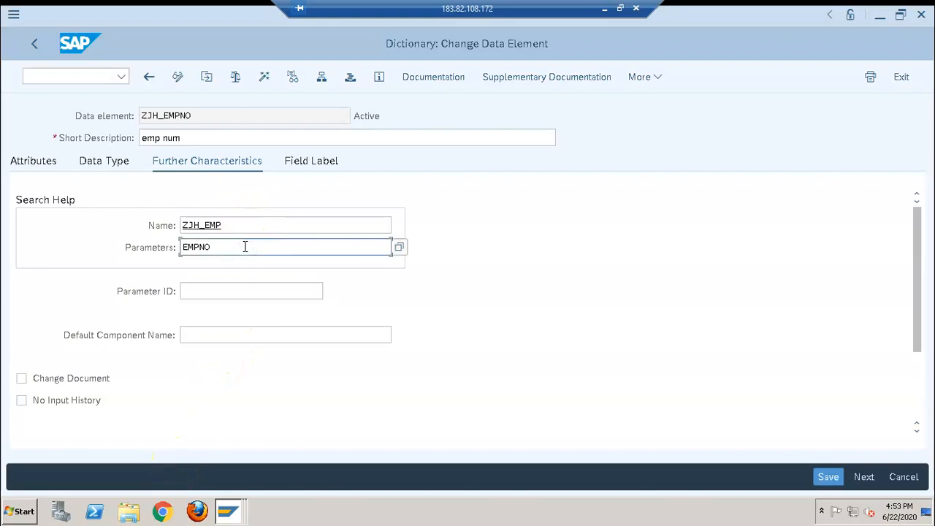
{"action": "key", "text": "BackSpace"}
{"action": "key", "text": "BackSpace"}
{"action": "key", "text": "BackSpace"}
{"action": "key", "text": "BackSpace"}
{"action": "key", "text": "BackSpace"}
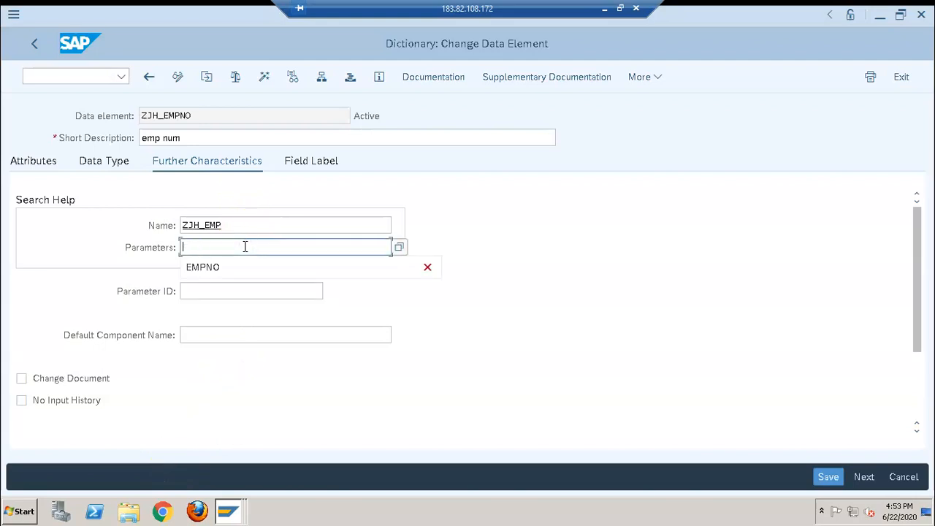
{"action": "left_click", "coordinate": [395, 247]}
{"action": "left_click", "coordinate": [234, 213]}
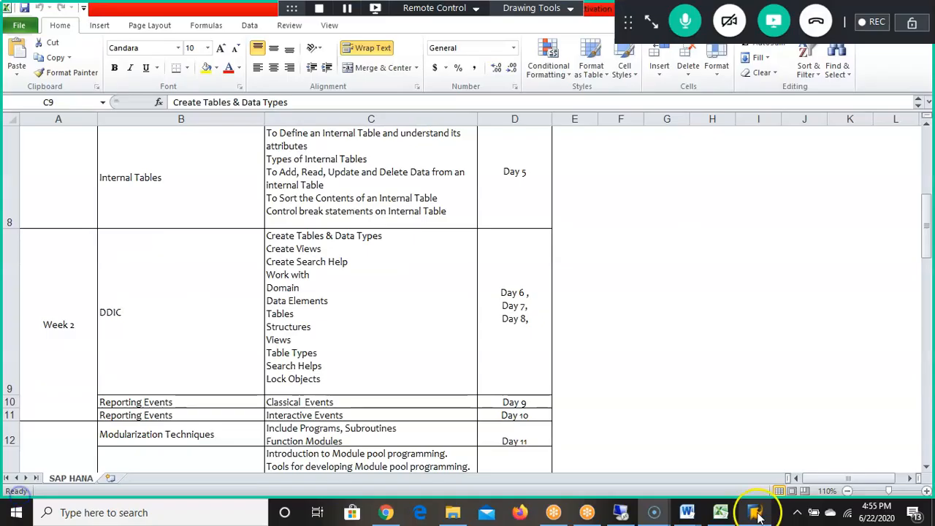
Step: Switch back to the remote SAP session and leave data element ZJH_EMPNO without saving the changes
{"action": "left_click", "coordinate": [758, 516]}
{"action": "left_click", "coordinate": [758, 517]}
{"action": "left_click", "coordinate": [653, 513]}
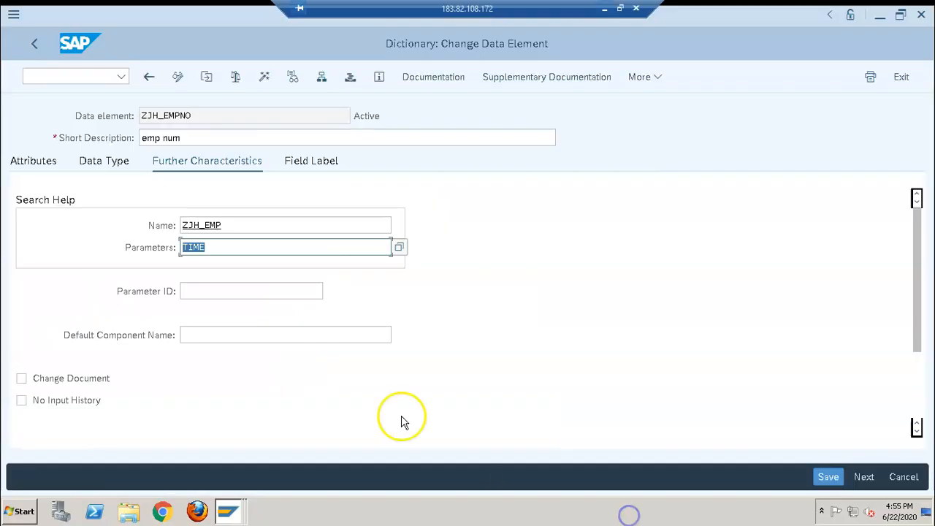
{"action": "left_click", "coordinate": [34, 46]}
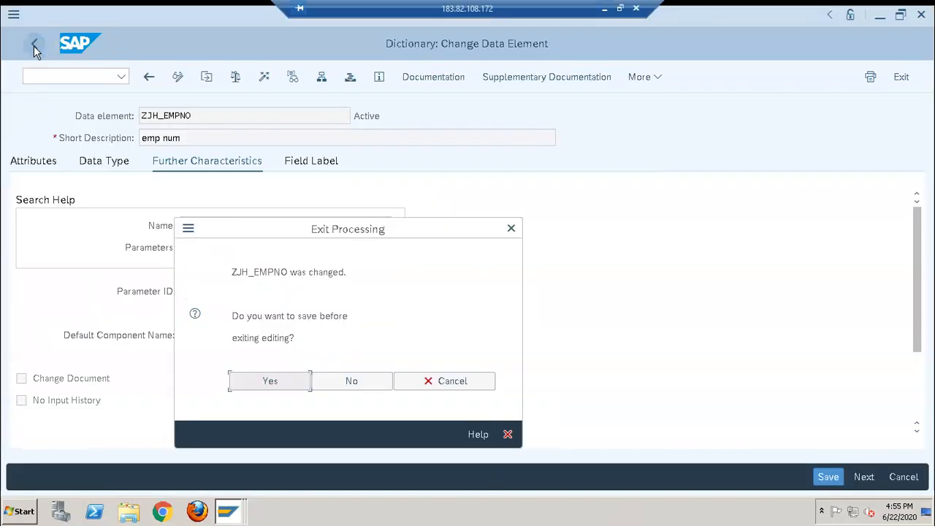
{"action": "left_click", "coordinate": [352, 381]}
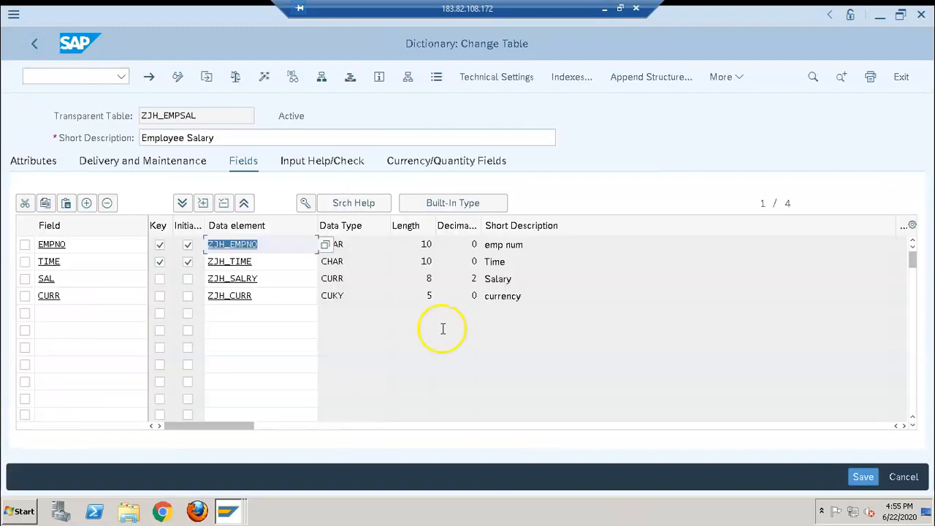
Step: Leave table ZJH_EMPSAL, and find table ZJH_EMPADD1 with the pattern ZJH* and open it for changing
{"action": "left_click", "coordinate": [32, 49]}
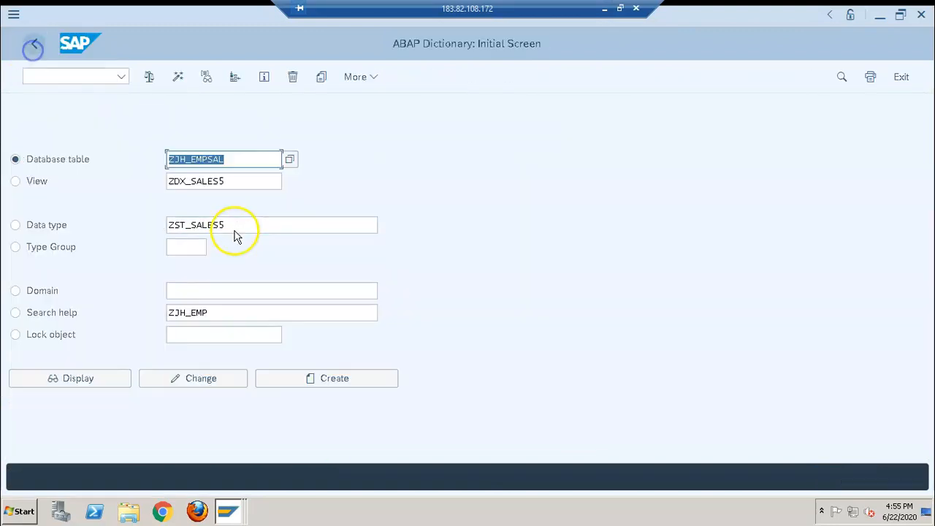
{"action": "left_click", "coordinate": [230, 164]}
{"action": "key", "text": "BackSpace"}
{"action": "key", "text": "BackSpace"}
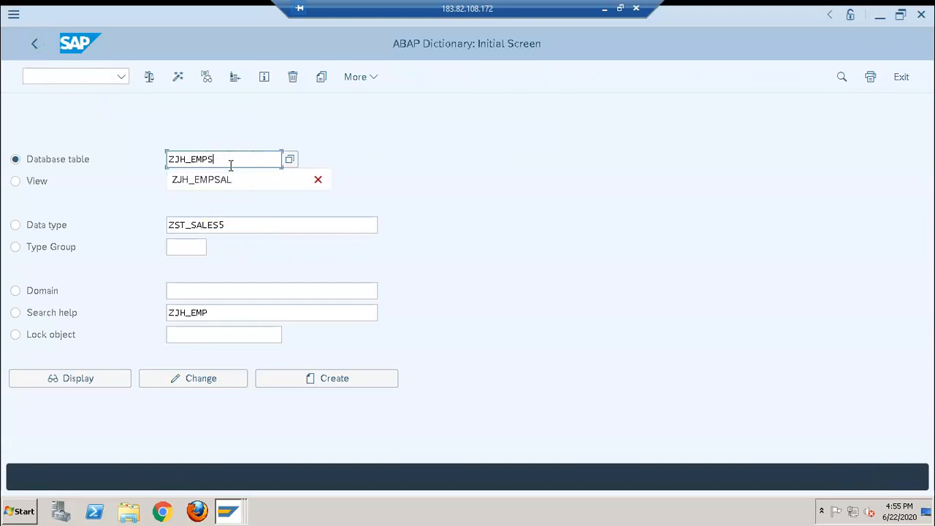
{"action": "key", "text": "BackSpace"}
{"action": "type", "text": "*"}
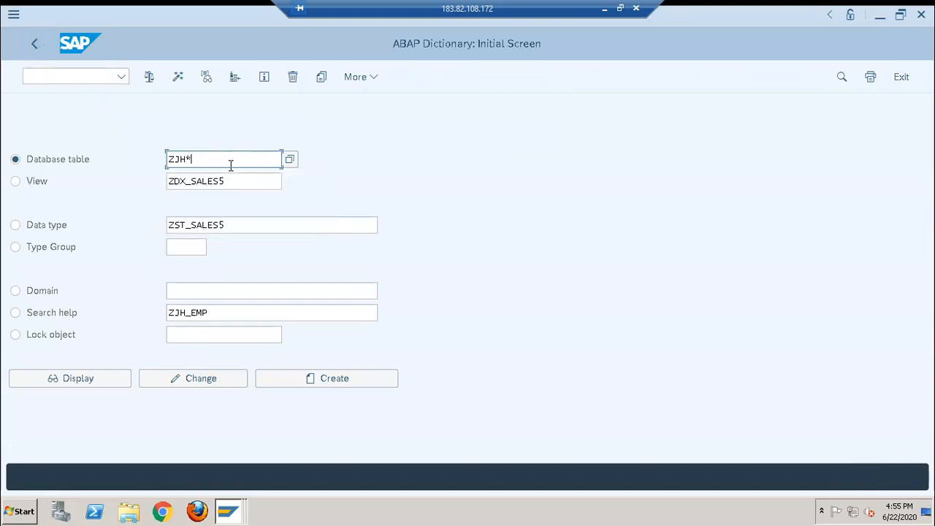
{"action": "left_click", "coordinate": [289, 159]}
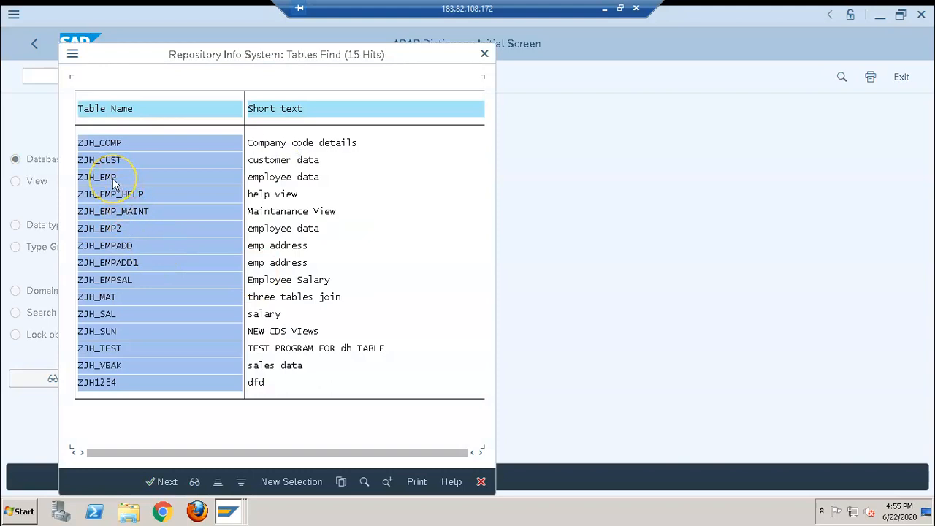
{"action": "double_click", "coordinate": [130, 264]}
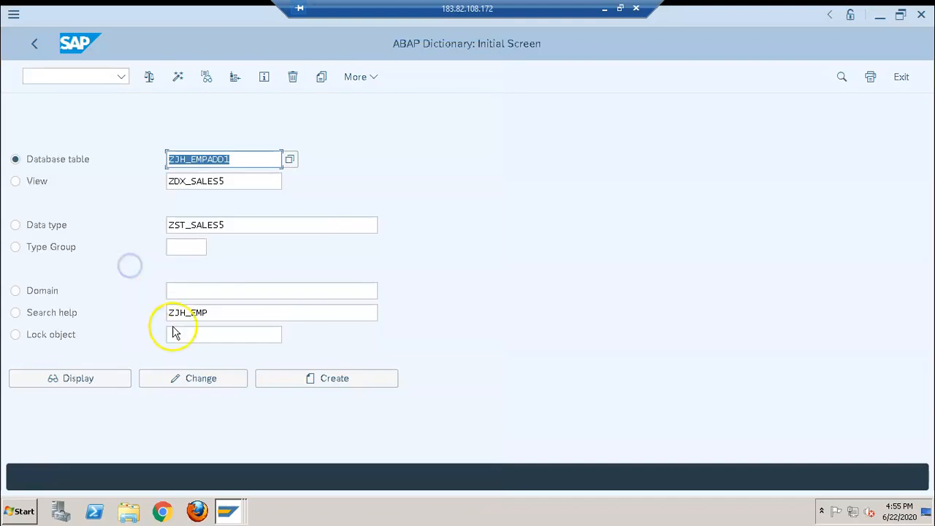
{"action": "left_click", "coordinate": [187, 380]}
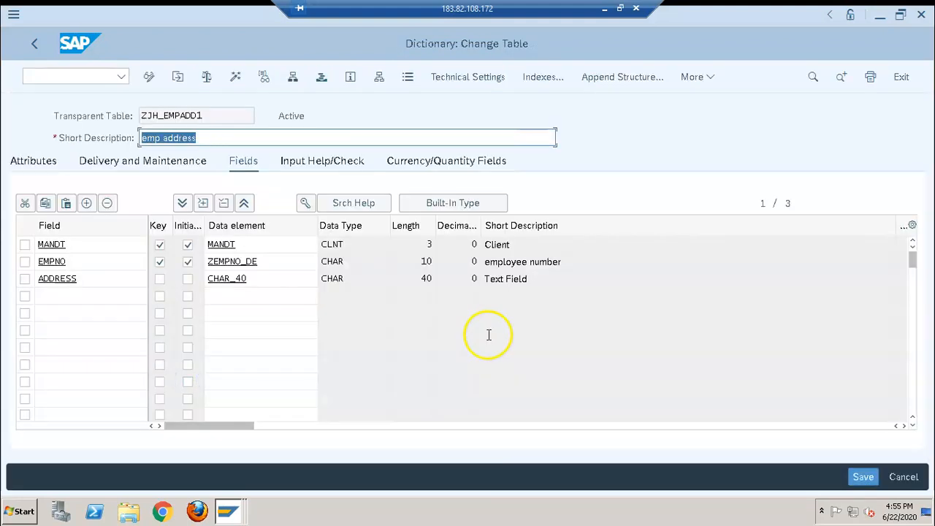
Step: Inspect the search help and data type of data element ZEMPNO_DE, and return to the table
{"action": "double_click", "coordinate": [232, 261]}
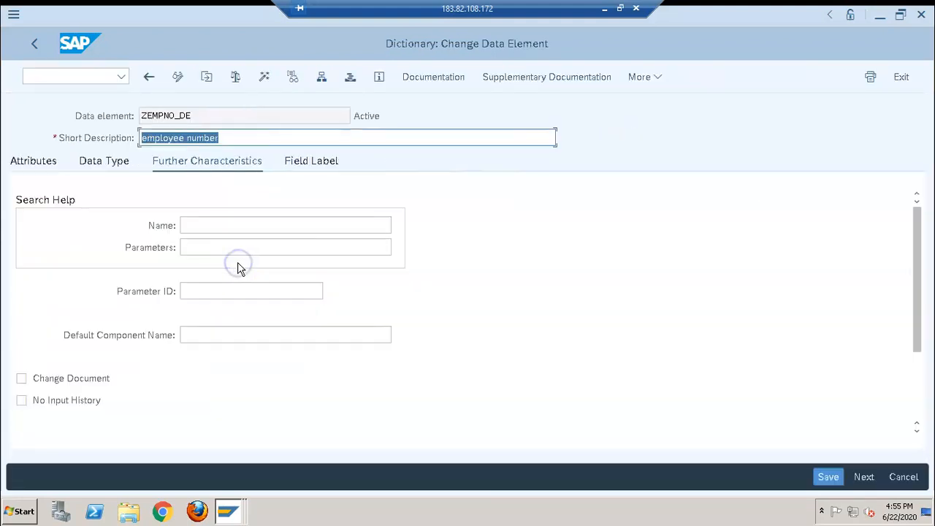
{"action": "left_click", "coordinate": [95, 161]}
{"action": "left_click", "coordinate": [224, 168]}
{"action": "left_click", "coordinate": [147, 77]}
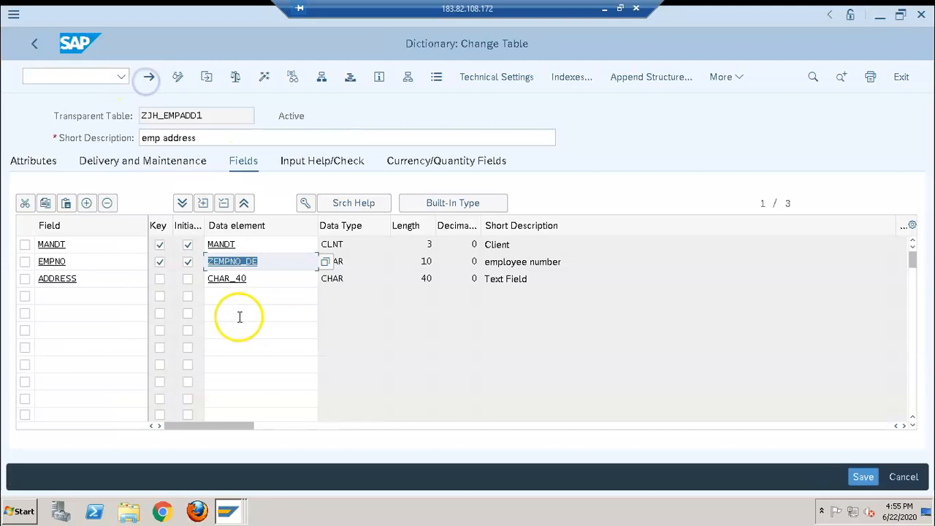
Step: Check the EMPNO input help on the data selection screen of table ZJH_EMPADD1, and go back to the dictionary's initial screen
{"action": "left_click", "coordinate": [436, 77]}
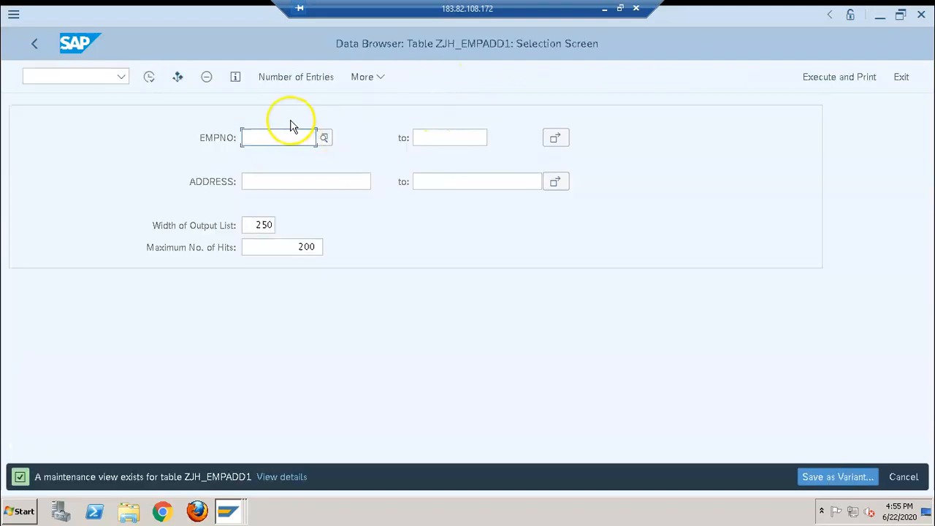
{"action": "left_click", "coordinate": [323, 137]}
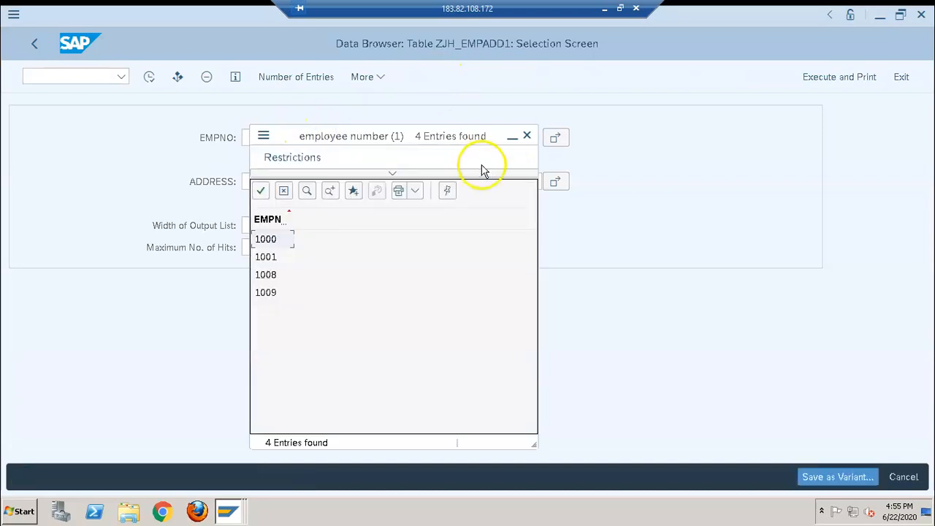
{"action": "left_click", "coordinate": [526, 136]}
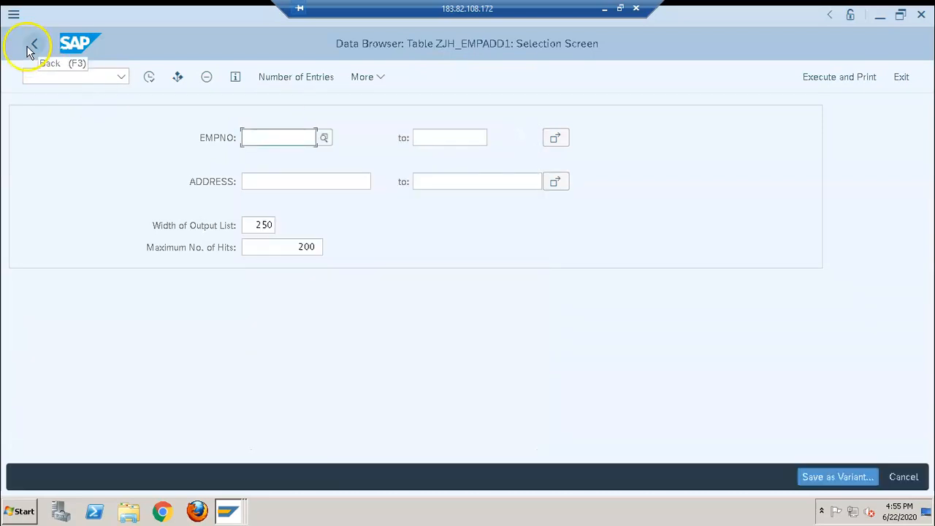
{"action": "left_click", "coordinate": [34, 43]}
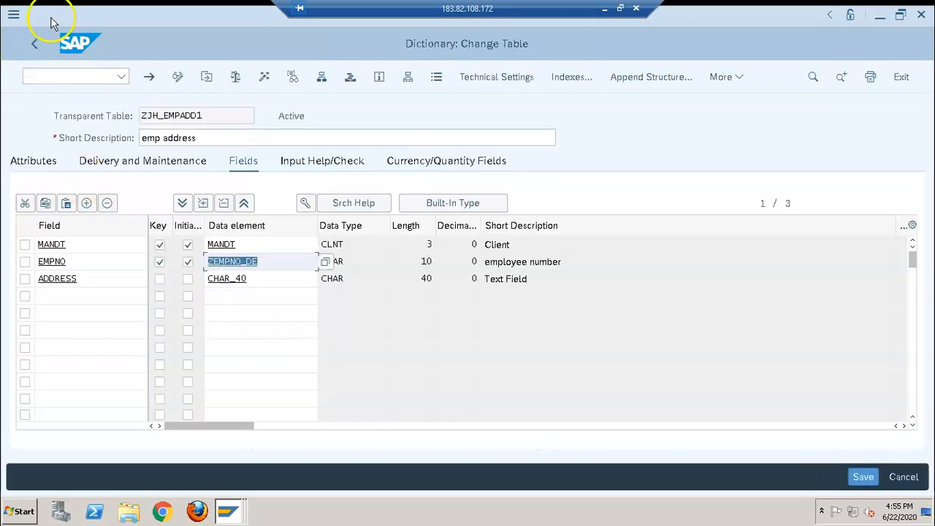
{"action": "left_click", "coordinate": [34, 45]}
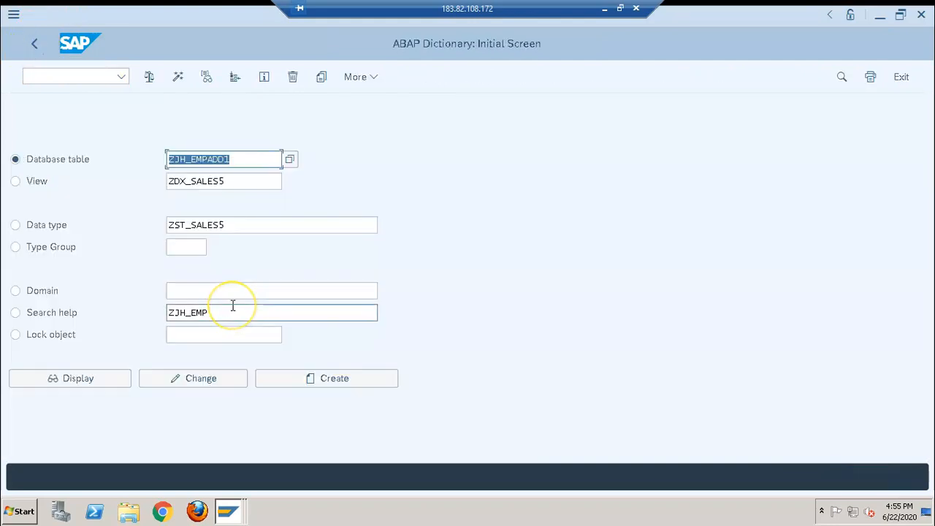
Step: Reopen table ZJH_EMPADD1 for changing and add a field EMPNAME with data element ZEMPNA_DE
{"action": "left_click", "coordinate": [215, 383]}
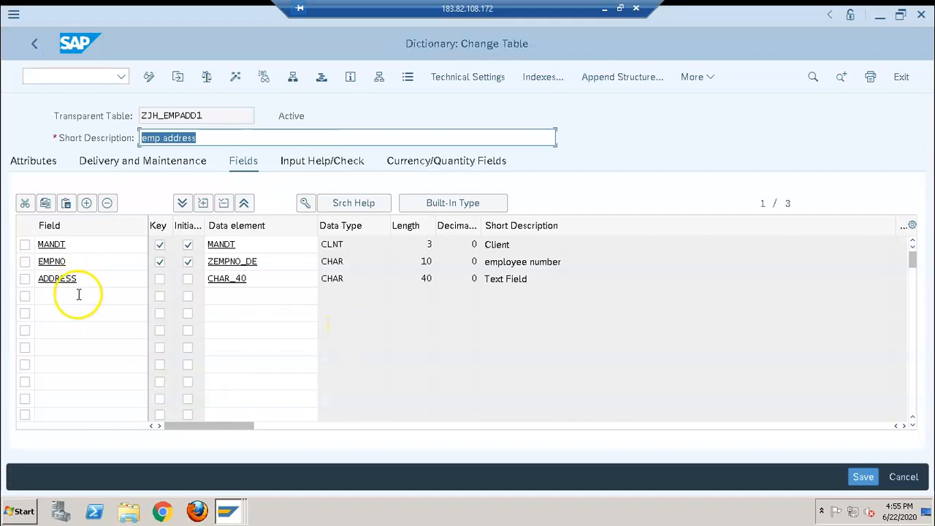
{"action": "left_click", "coordinate": [77, 296]}
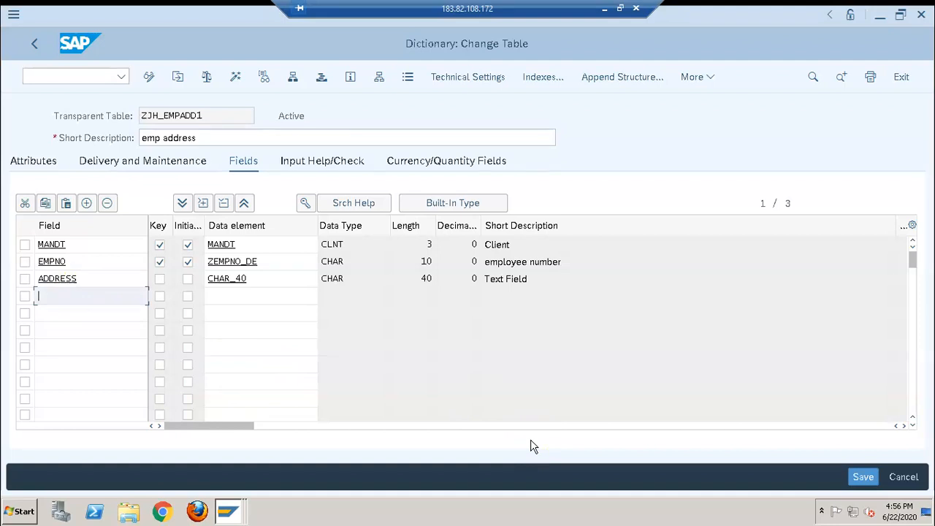
{"action": "type", "text": "Em"}
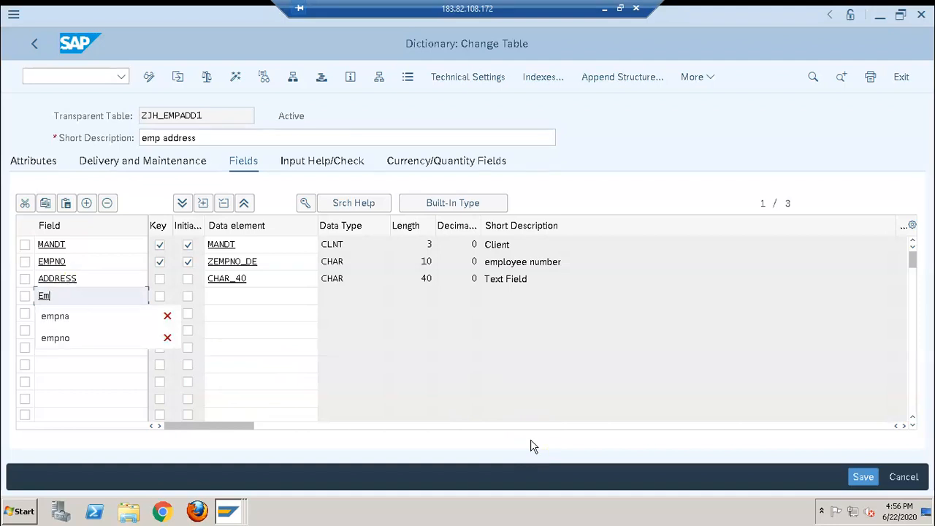
{"action": "type", "text": "pna"}
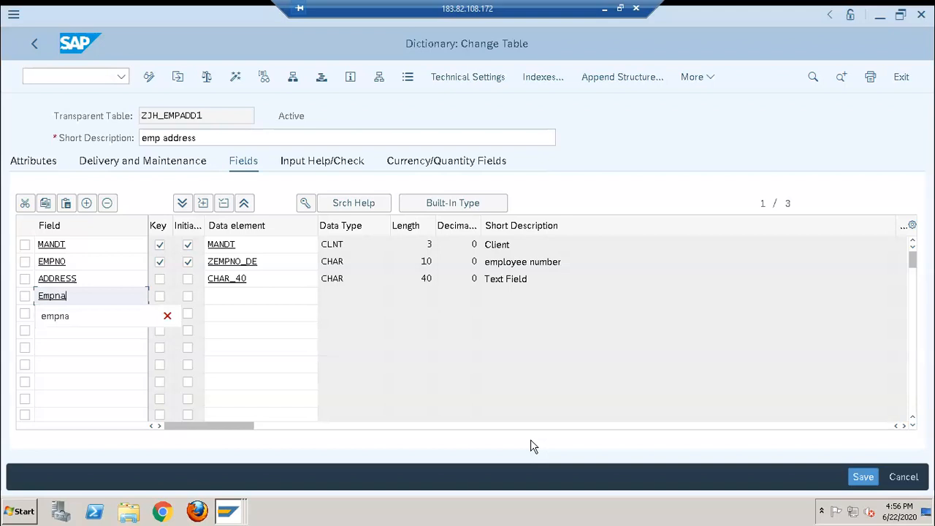
{"action": "type", "text": "me"}
{"action": "key", "text": "Tab"}
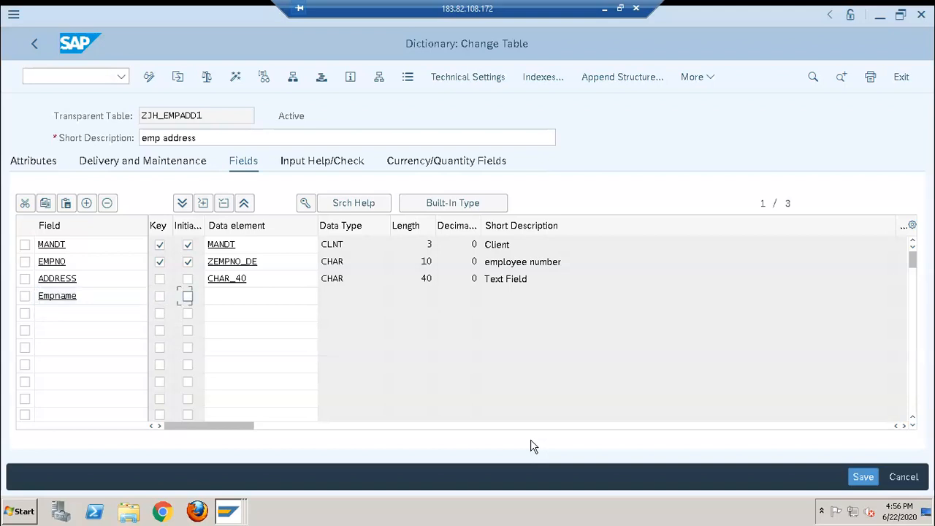
{"action": "key", "text": "Tab"}
{"action": "type", "text": "zempna_d"}
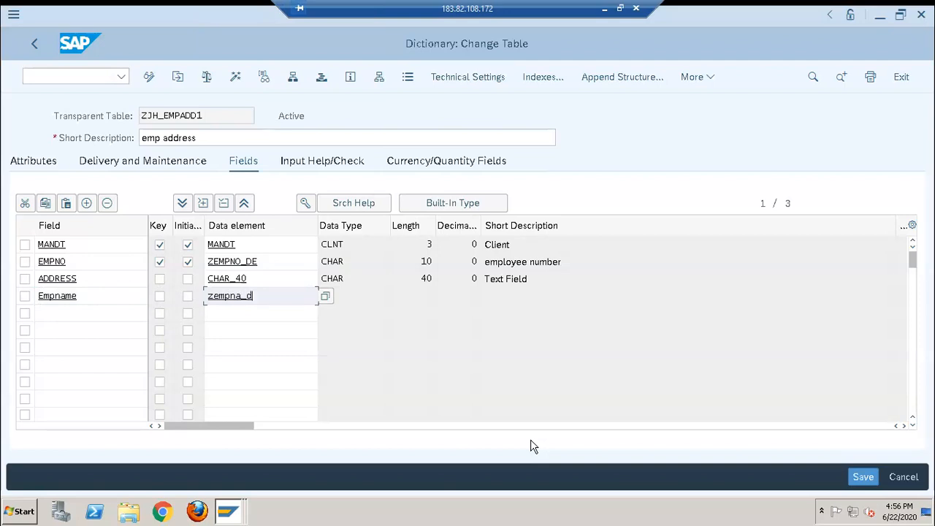
{"action": "type", "text": "e"}
{"action": "key", "text": "Return"}
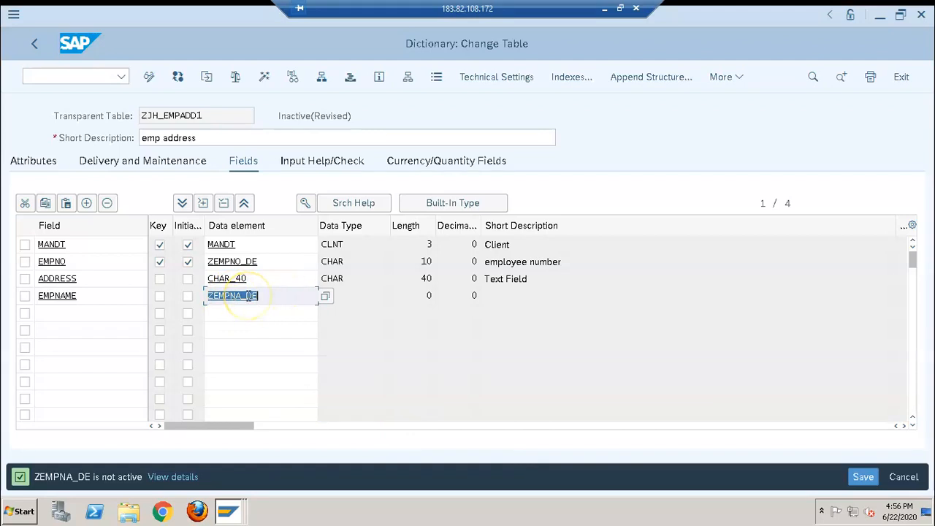
Step: Save the table and create data element ZEMPNA_DE with the short description "Emp Name"
{"action": "double_click", "coordinate": [249, 296]}
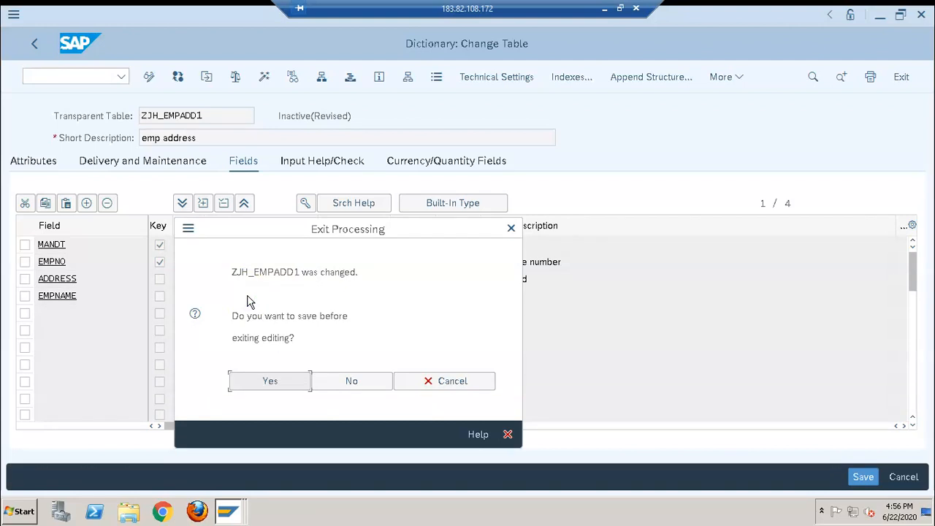
{"action": "left_click", "coordinate": [271, 385]}
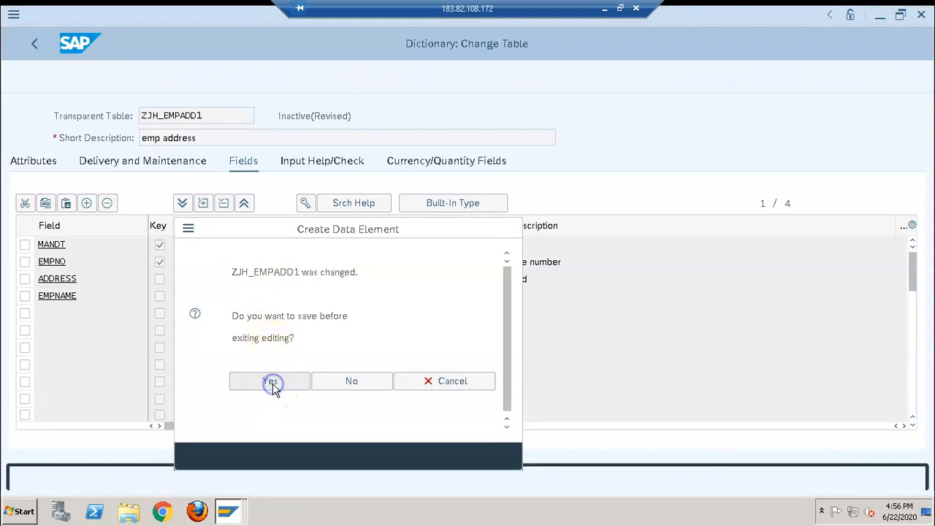
{"action": "left_click", "coordinate": [287, 409]}
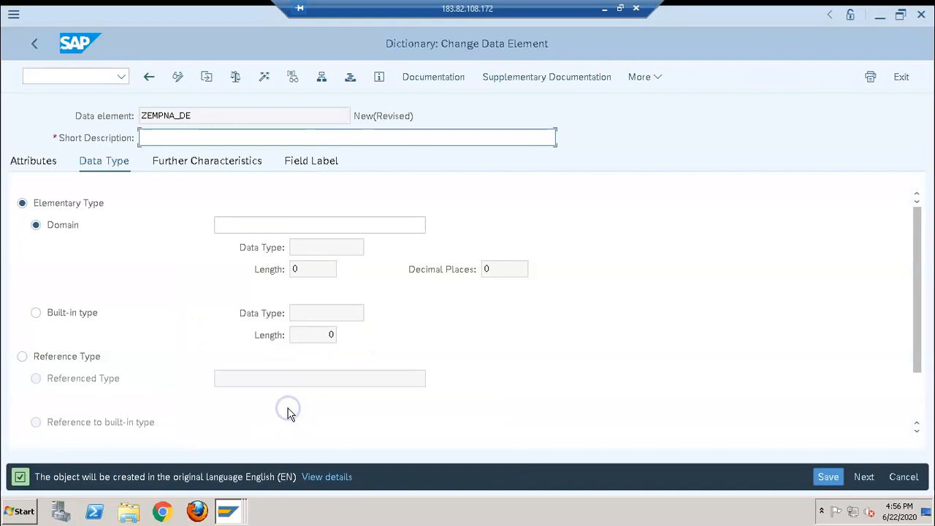
{"action": "left_click", "coordinate": [359, 137]}
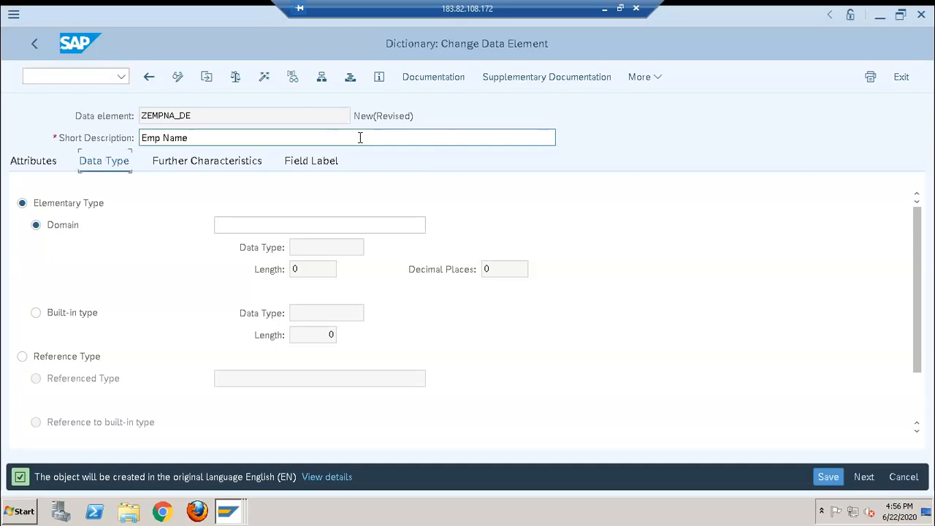
Step: Assign domain ZEMPNA_DE as the elementary type of data element ZEMPNA_DE
{"action": "key", "text": "Tab"}
{"action": "key", "text": "Tab"}
{"action": "type", "text": "ze"}
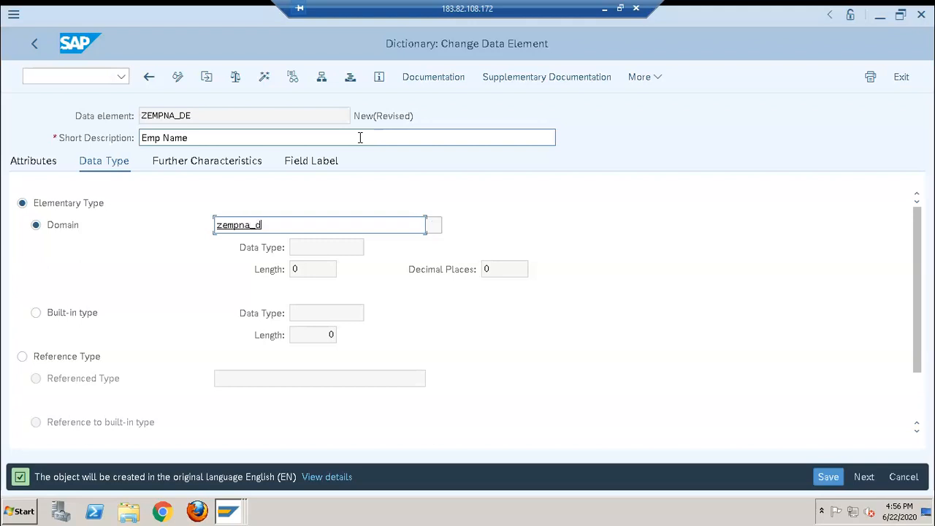
{"action": "type", "text": "mpna_de"}
{"action": "key", "text": "Return"}
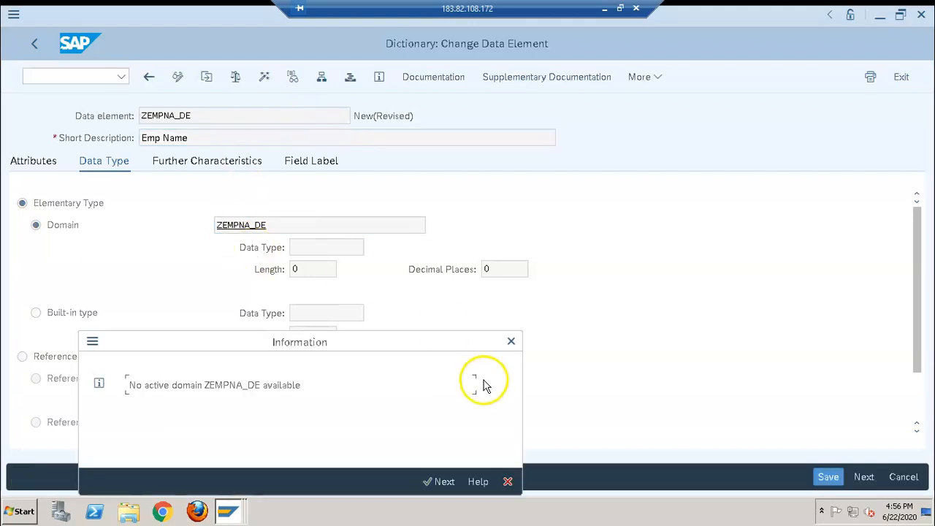
{"action": "left_click", "coordinate": [511, 342]}
Step: Save the data element and create domain ZEMPNA_DE described as "Emp Name", with data type CHAR and 20 characters
{"action": "double_click", "coordinate": [237, 225]}
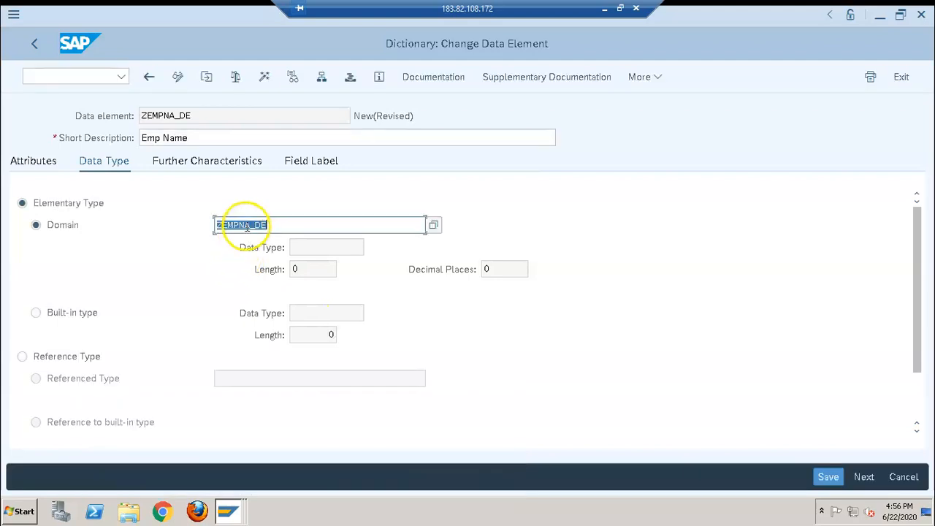
{"action": "left_click", "coordinate": [281, 382]}
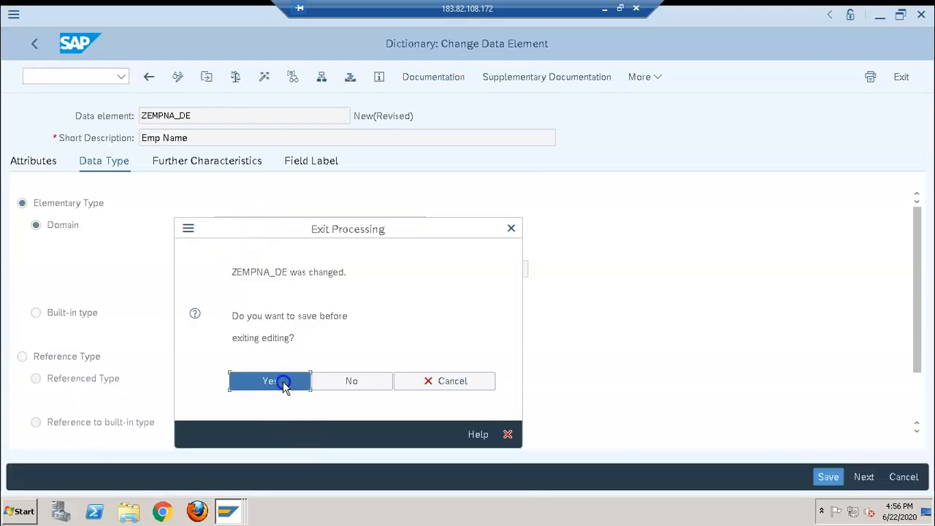
{"action": "left_click", "coordinate": [315, 447]}
{"action": "left_click", "coordinate": [286, 409]}
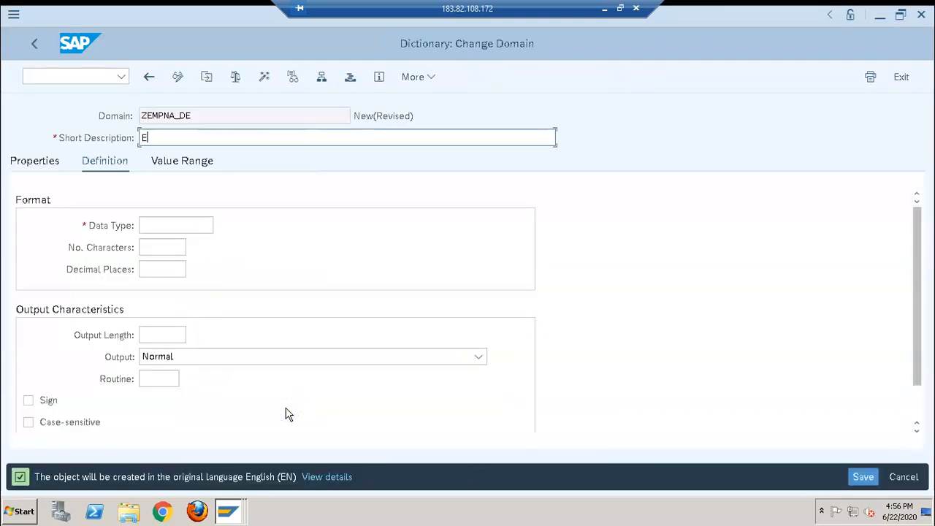
{"action": "type", "text": "Emp Name"}
{"action": "key", "text": "Tab"}
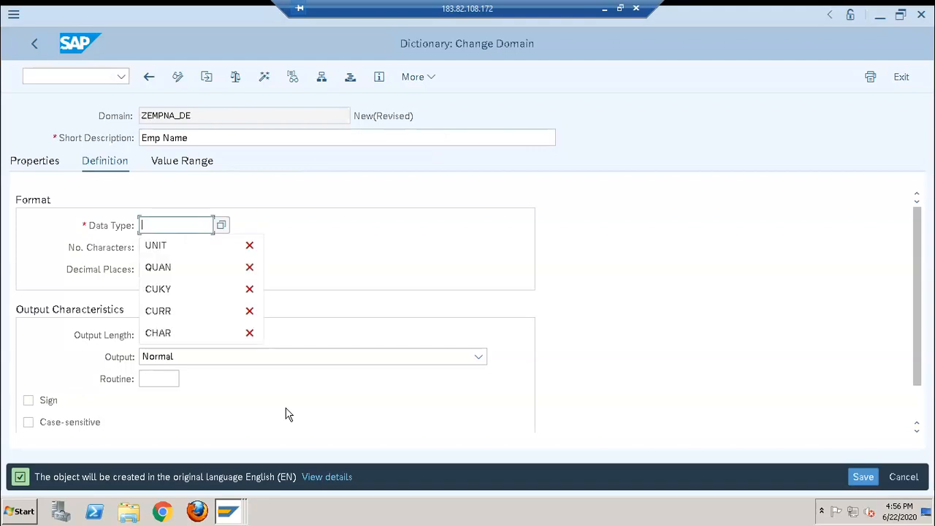
{"action": "type", "text": "char"}
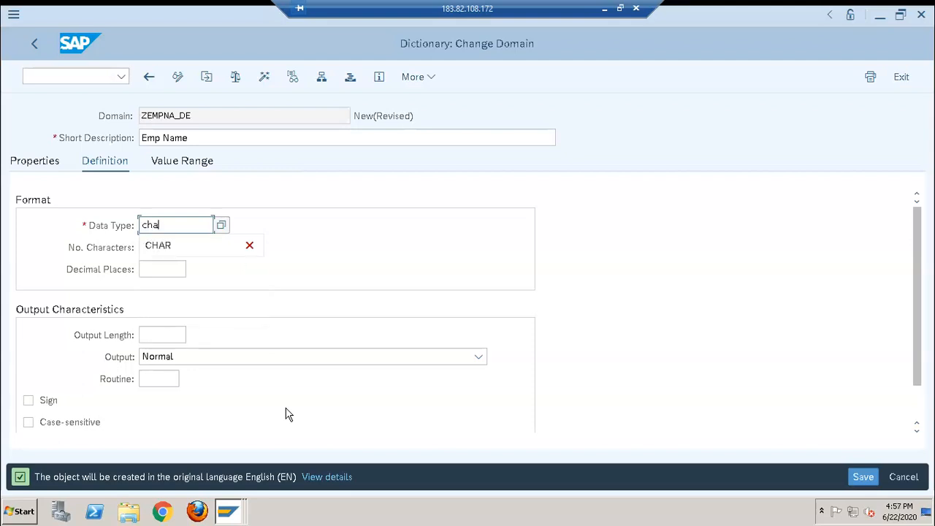
{"action": "key", "text": "Tab"}
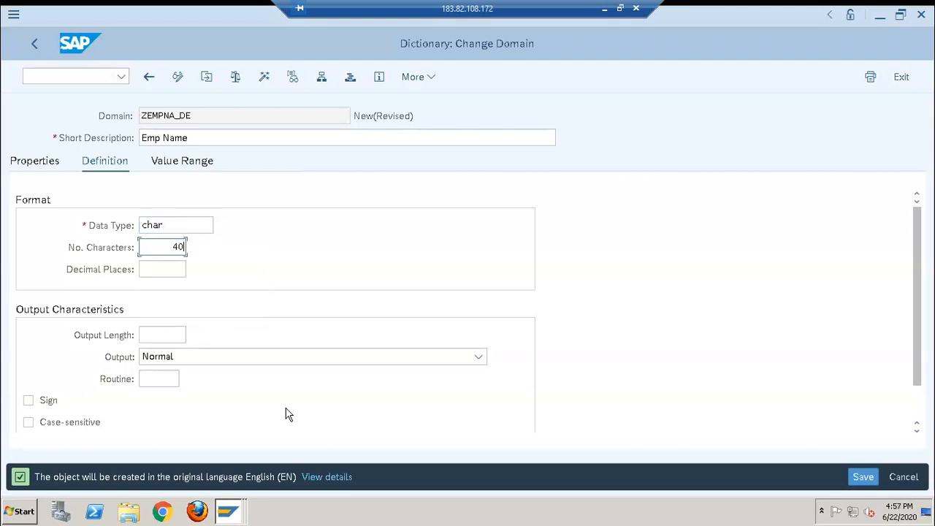
{"action": "type", "text": "4"}
{"action": "key", "text": "BackSpace"}
{"action": "type", "text": "2"}
Step: Save and activate domain ZEMPNA_DE, and return to the data element
{"action": "left_click", "coordinate": [263, 77]}
{"action": "left_click", "coordinate": [325, 454]}
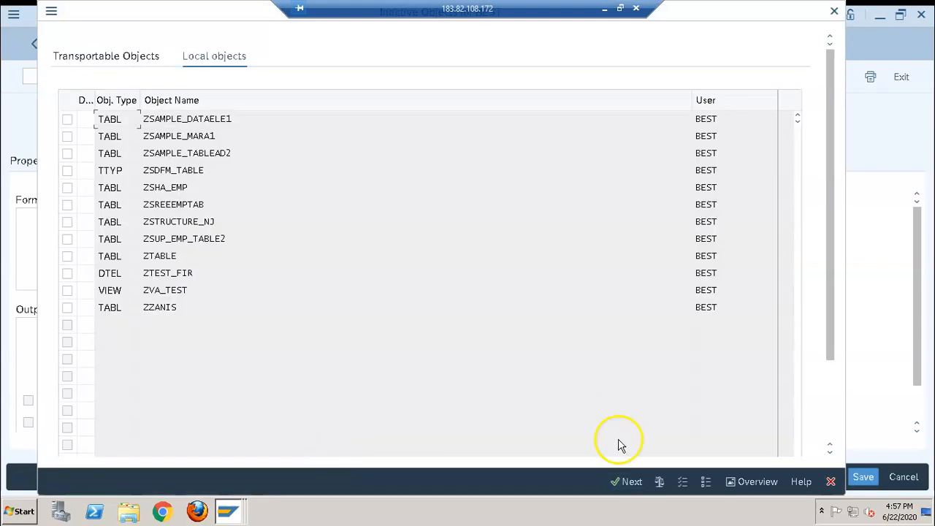
{"action": "left_click", "coordinate": [631, 482]}
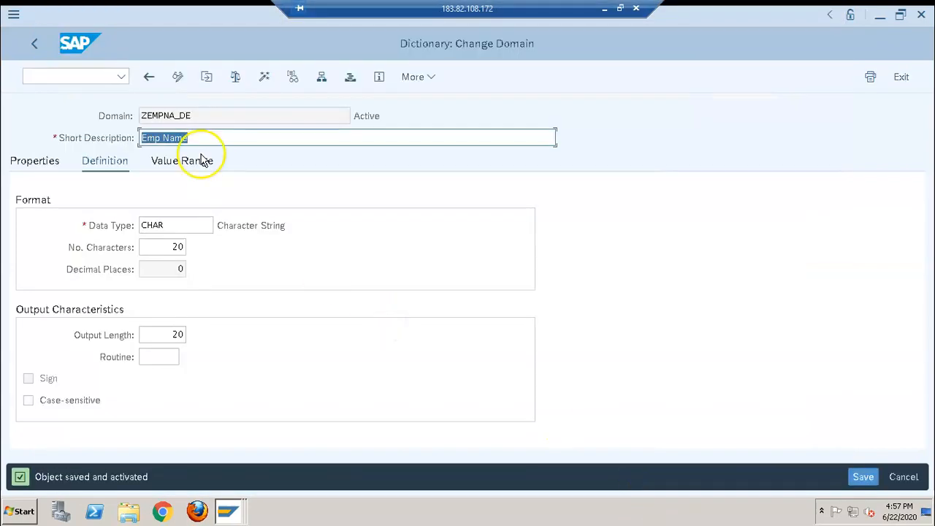
{"action": "left_click", "coordinate": [149, 77]}
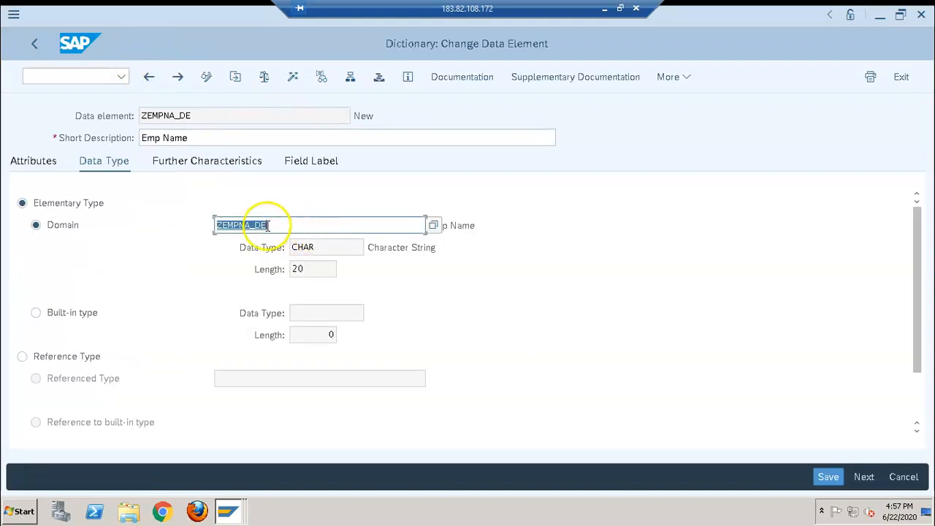
Step: Activate data element ZEMPNA_DE and return to the field list of table ZJH_EMPADD1
{"action": "left_click", "coordinate": [301, 225]}
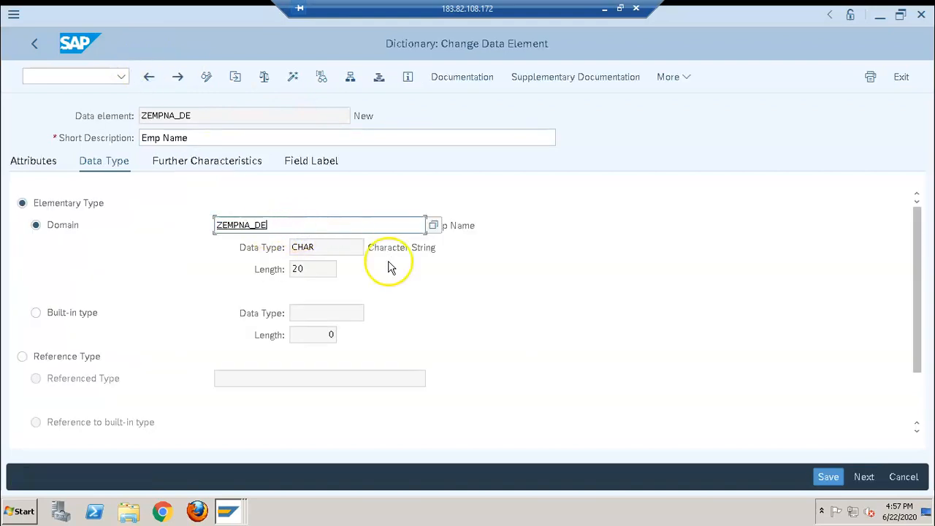
{"action": "left_click", "coordinate": [285, 77]}
{"action": "left_click", "coordinate": [292, 77]}
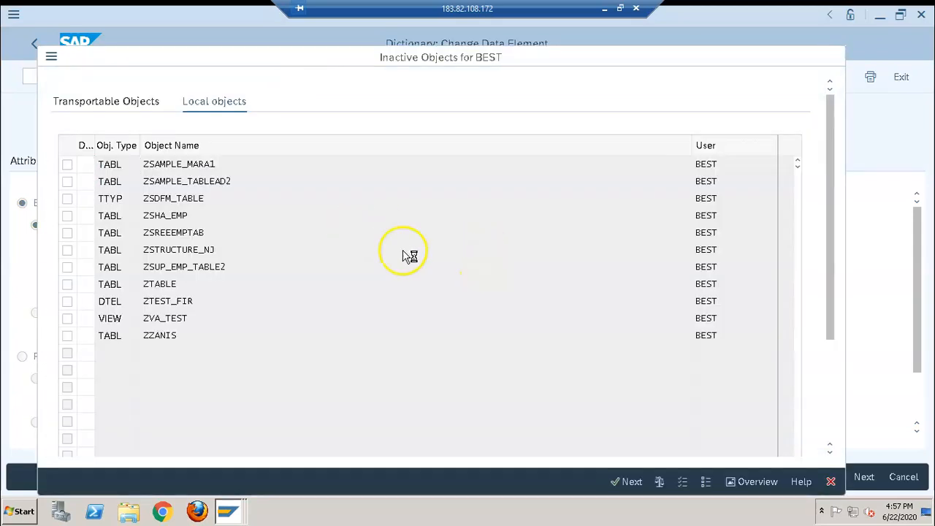
{"action": "key", "text": "Return"}
{"action": "left_click", "coordinate": [150, 79]}
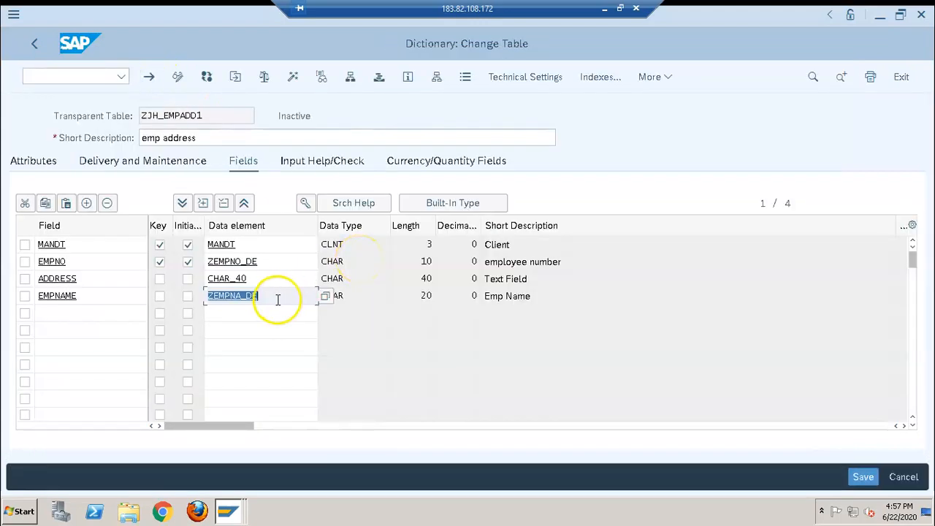
Step: Examine the existing entries of table ZJH_EMPADD1 in the data browser and return to the table definition
{"action": "left_click", "coordinate": [465, 78]}
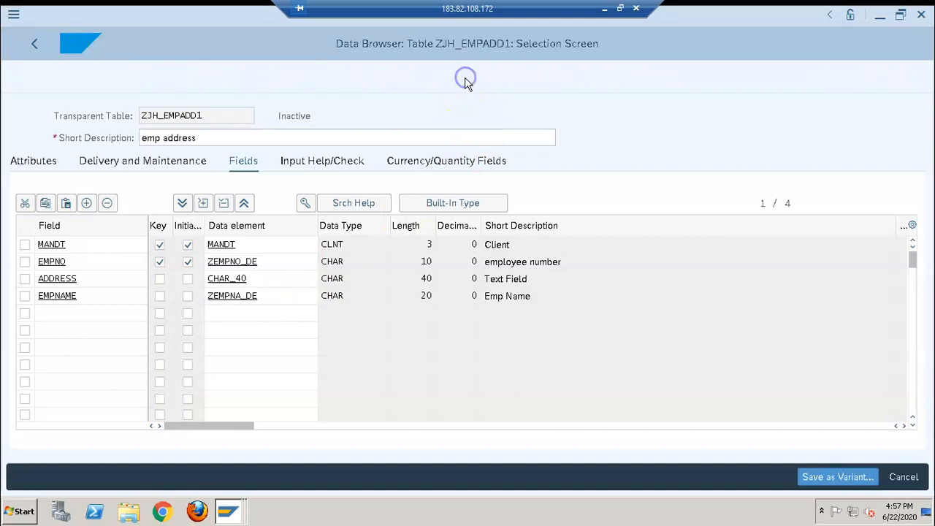
{"action": "left_click", "coordinate": [150, 78]}
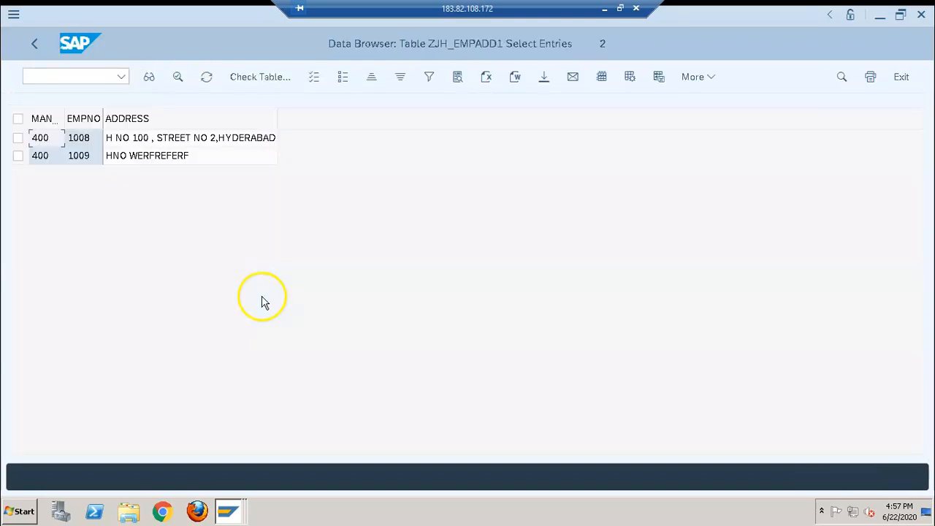
{"action": "left_click", "coordinate": [228, 155]}
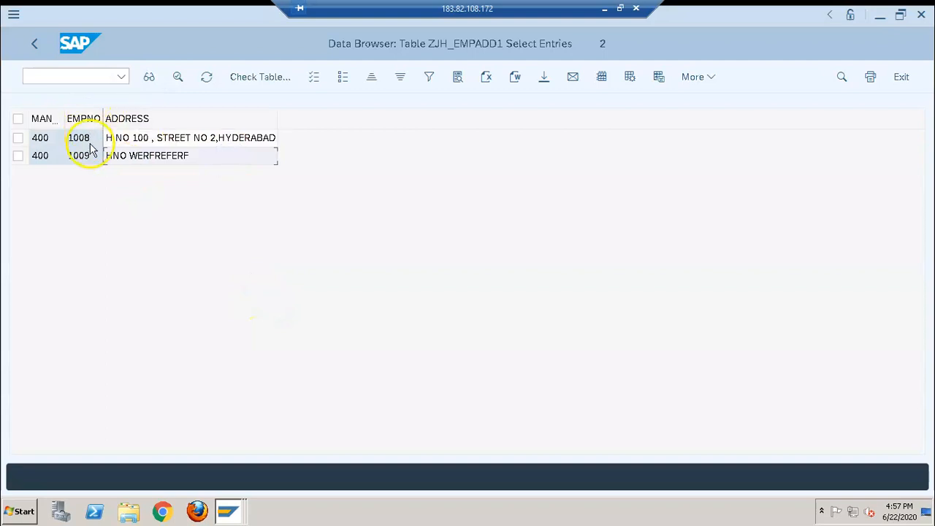
{"action": "left_click", "coordinate": [36, 48]}
{"action": "left_click", "coordinate": [36, 48]}
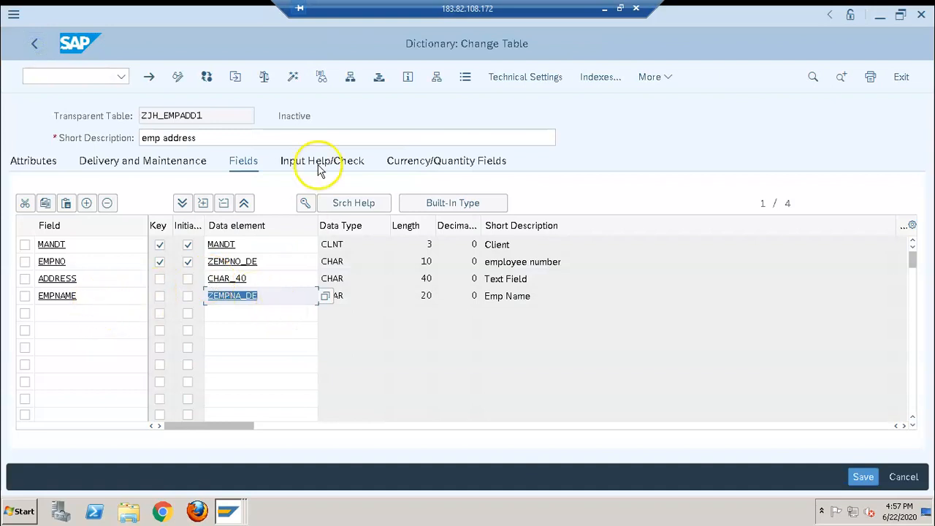
Step: Activate table ZJH_EMPADD1 without displaying the activation log, and open its contents for creating entries
{"action": "left_click", "coordinate": [292, 81]}
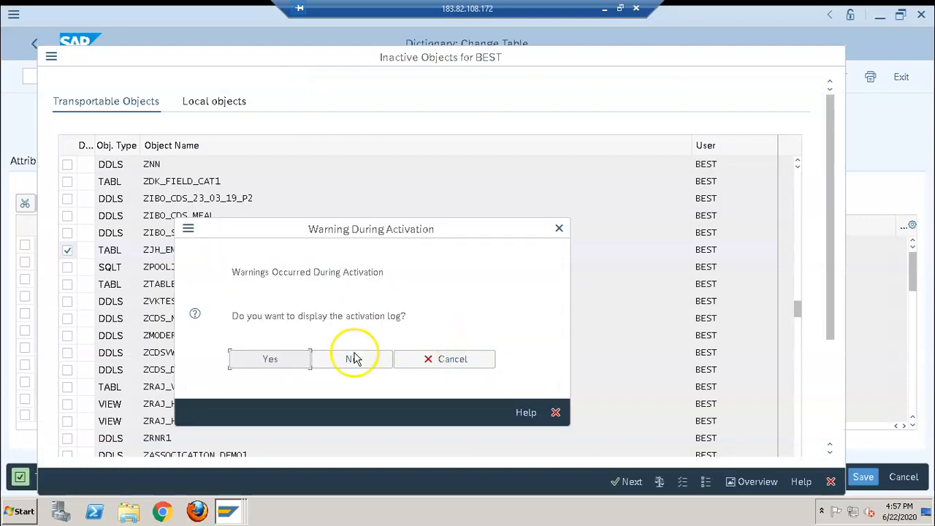
{"action": "left_click", "coordinate": [351, 362]}
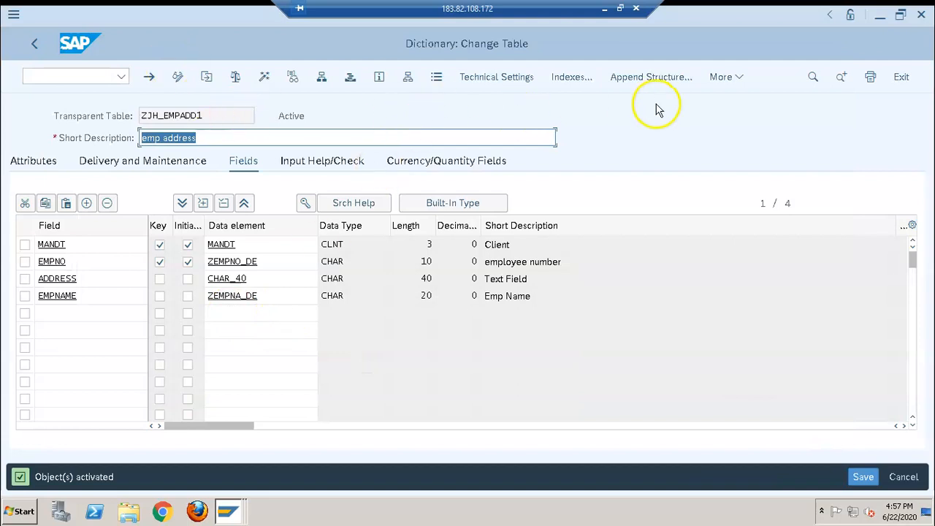
{"action": "left_click", "coordinate": [718, 77]}
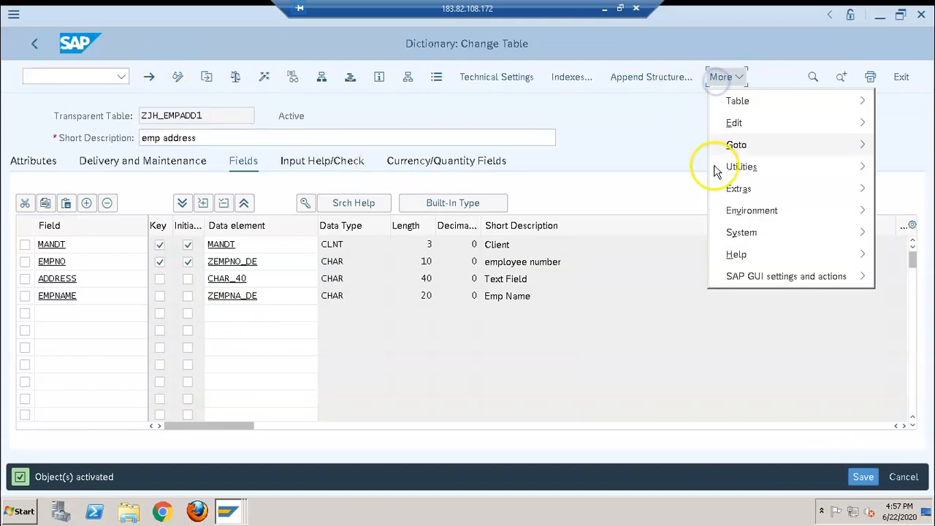
{"action": "mouse_move", "coordinate": [738, 109]}
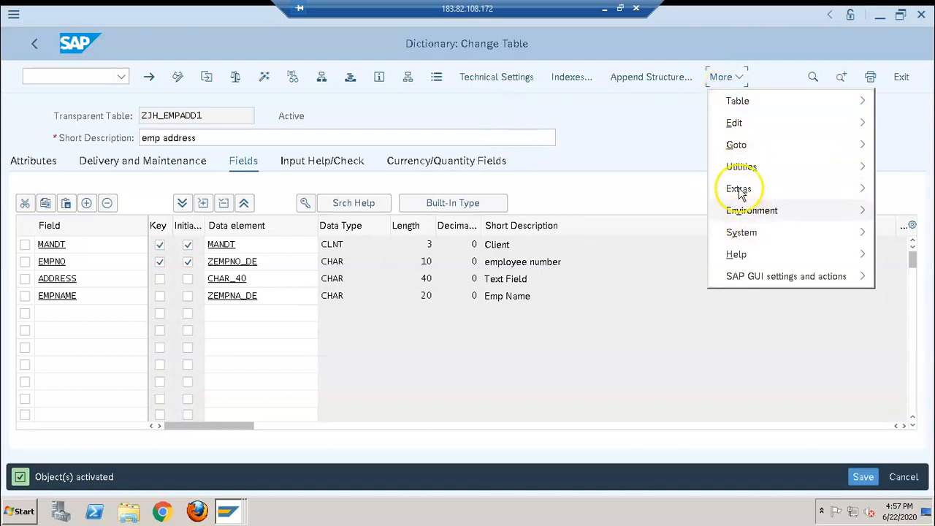
{"action": "mouse_move", "coordinate": [742, 173]}
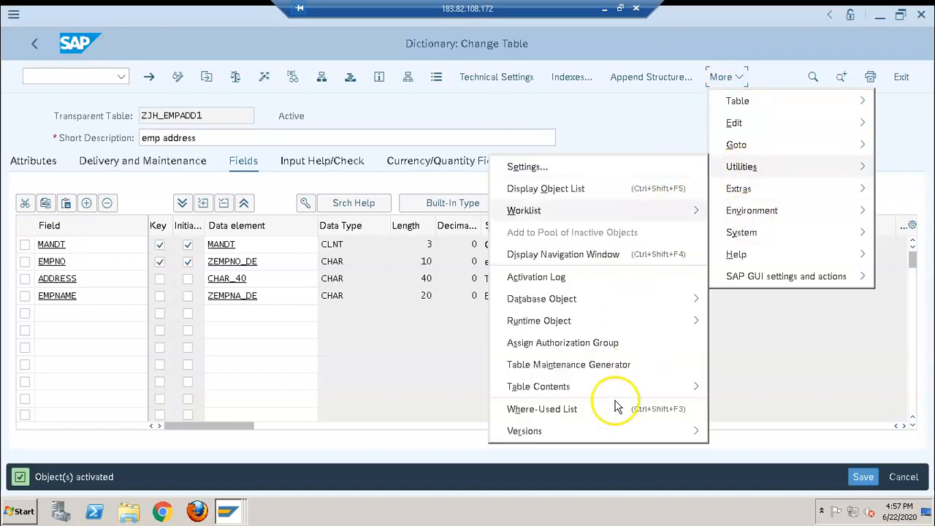
{"action": "mouse_move", "coordinate": [677, 390]}
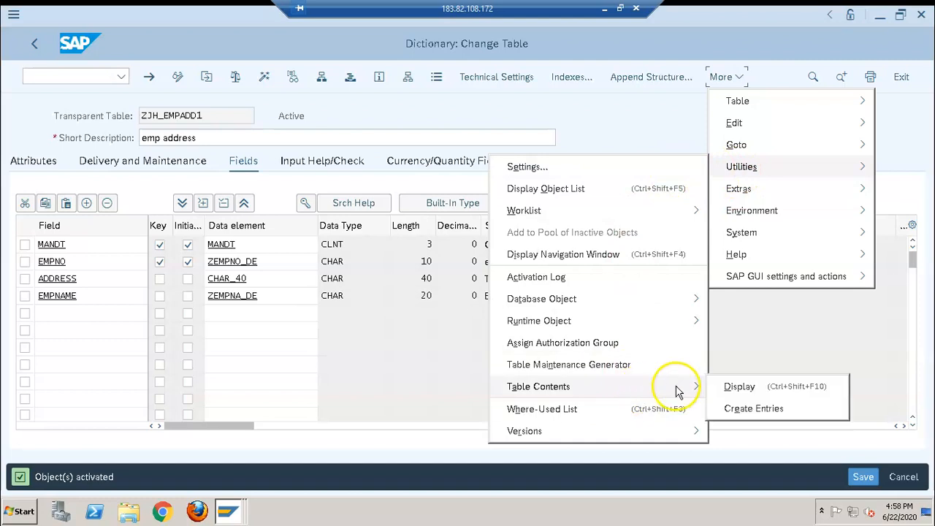
{"action": "left_click", "coordinate": [731, 409]}
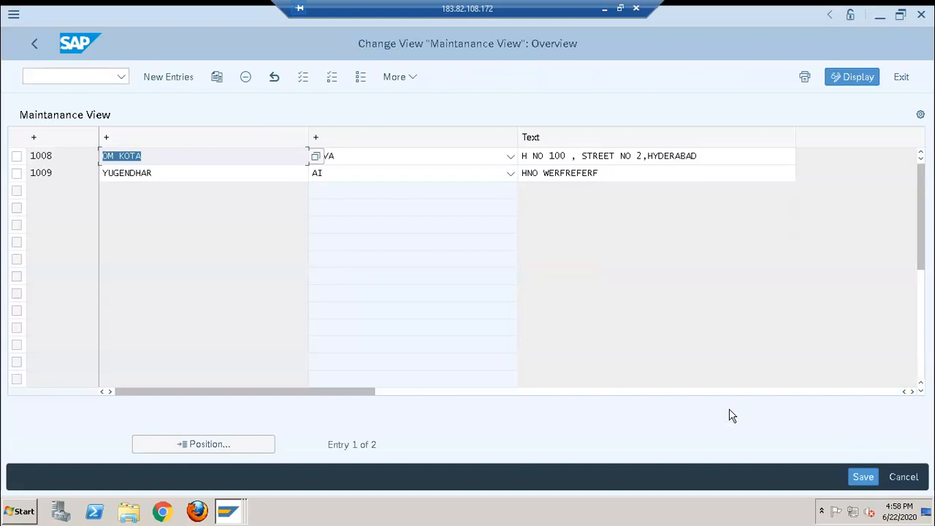
Step: Start a new entry in the maintenance view with an employee number and "Banglore" in the second column
{"action": "left_click", "coordinate": [175, 78]}
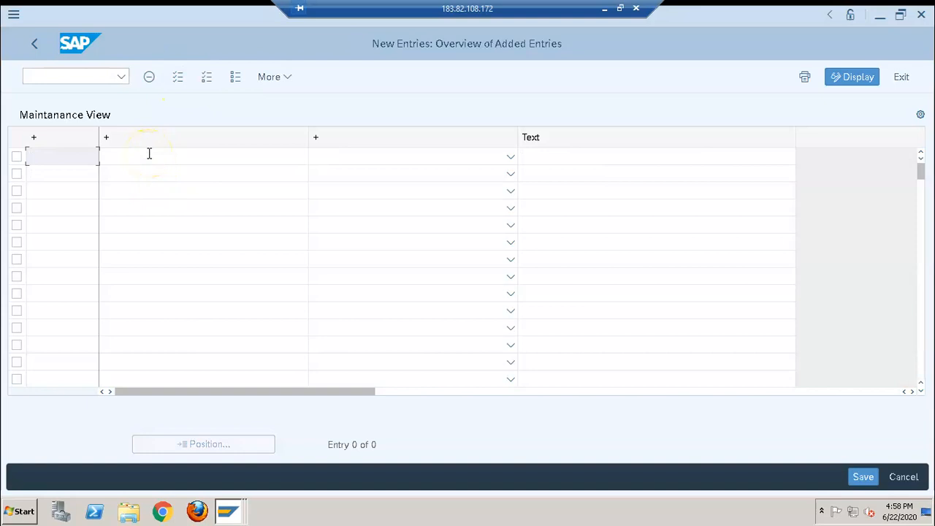
{"action": "type", "text": "100"}
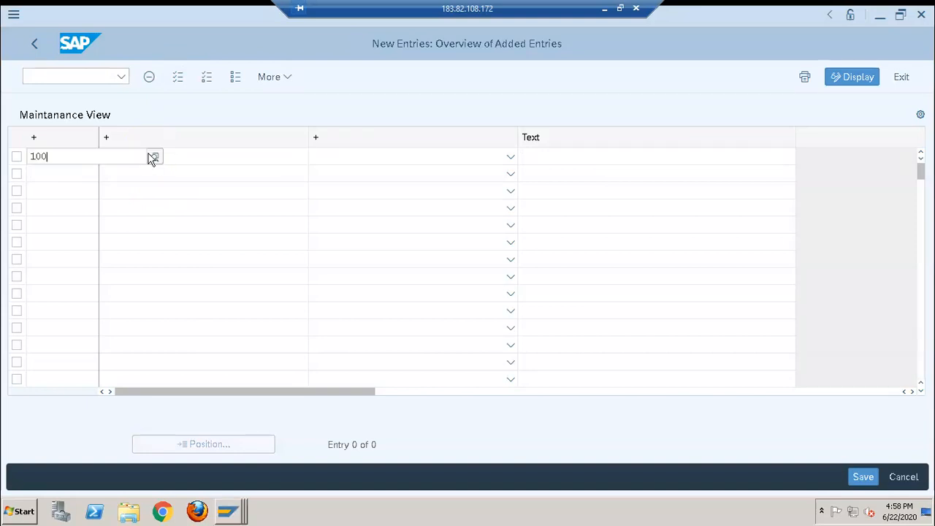
{"action": "key", "text": "BackSpace"}
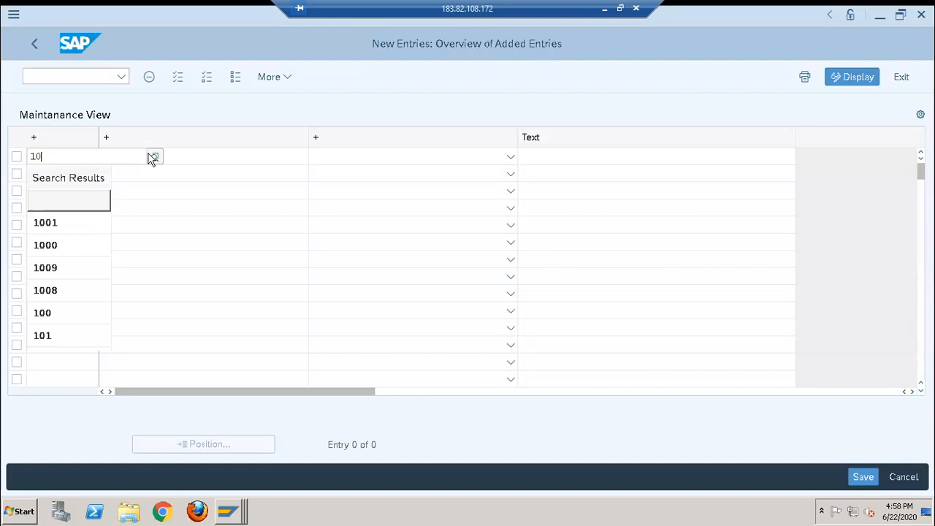
{"action": "left_click", "coordinate": [149, 155]}
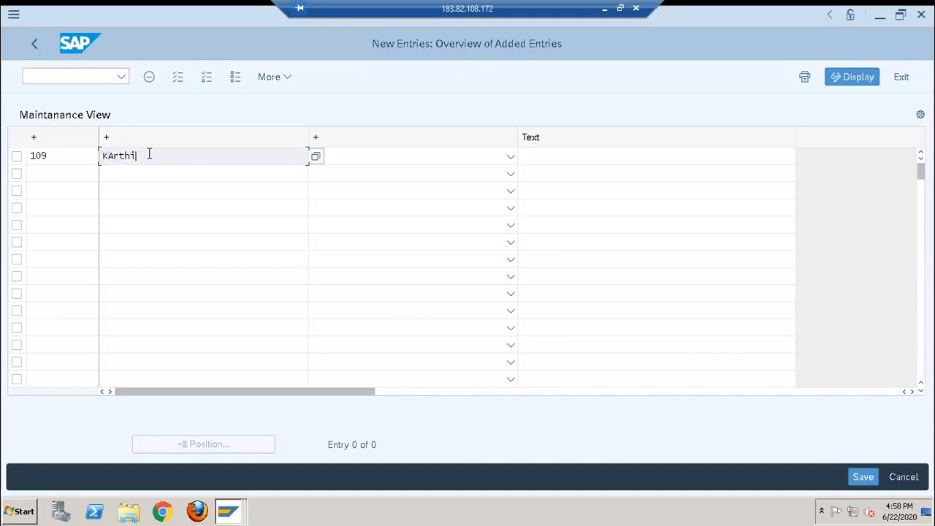
{"action": "key", "text": "Tab"}
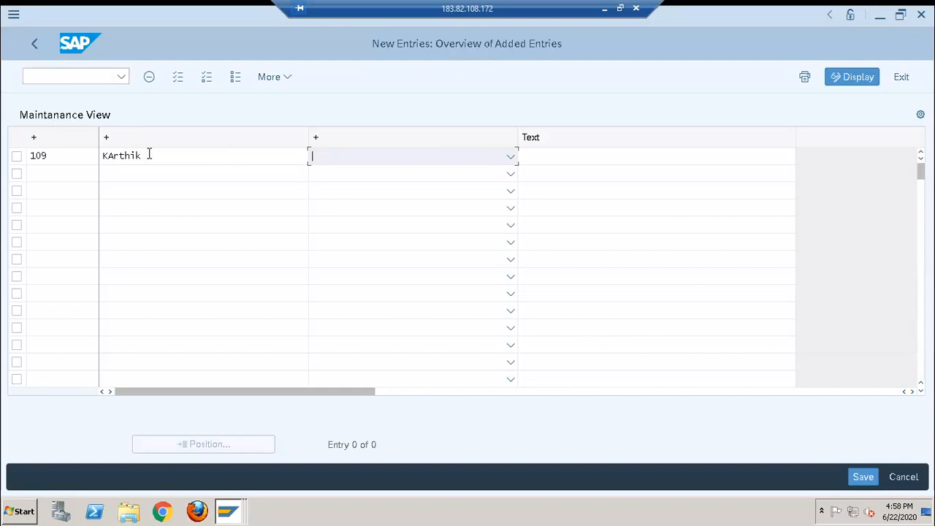
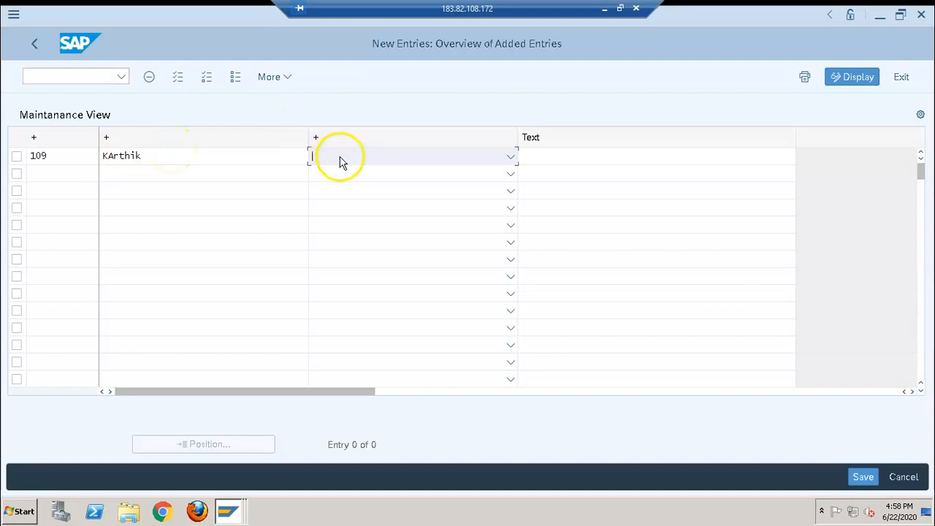
{"action": "left_click", "coordinate": [147, 162]}
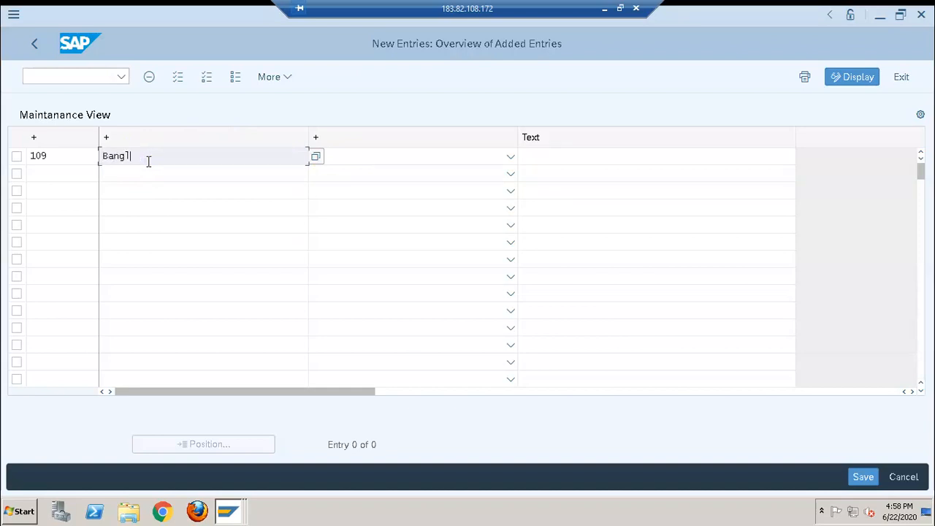
{"action": "key", "text": "Tab"}
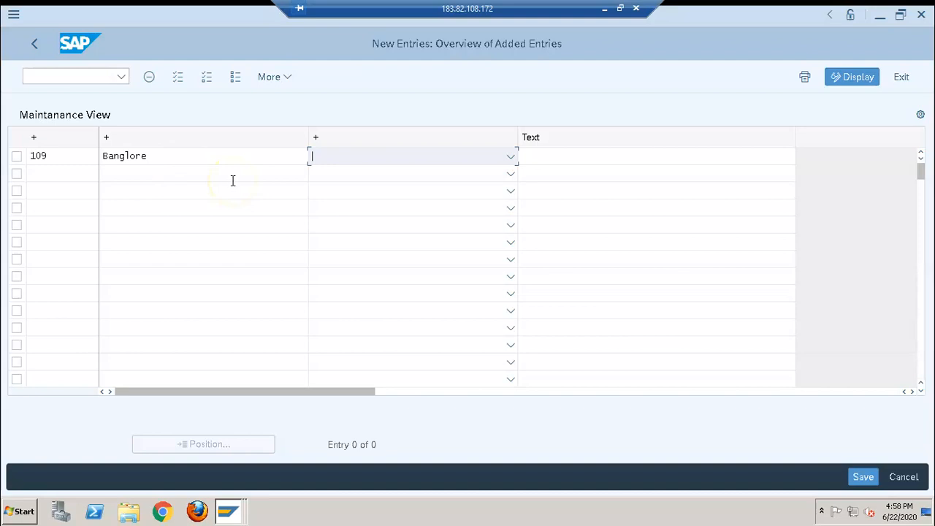
Step: Fill the entry's text with the employee's name, choose SAP in the third column, try to save it, and close the session
{"action": "left_click", "coordinate": [537, 160]}
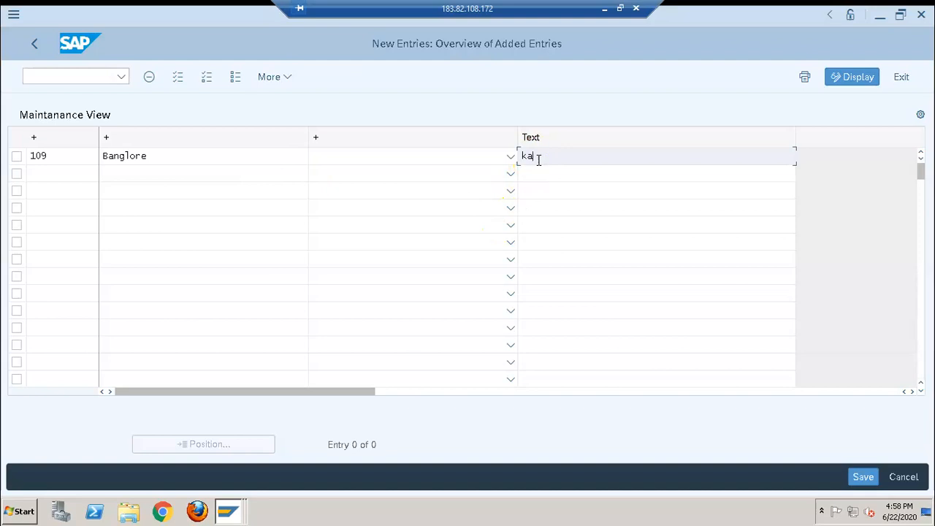
{"action": "left_click", "coordinate": [416, 161]}
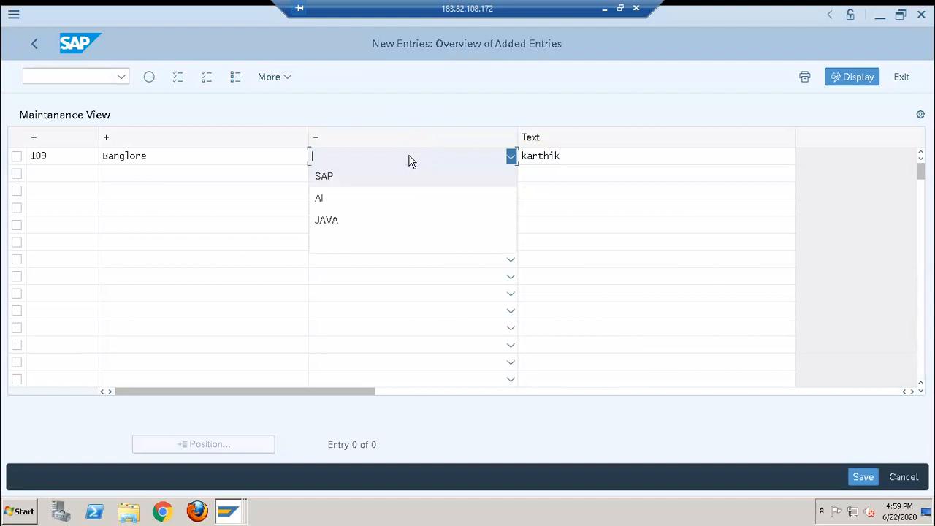
{"action": "key", "text": "Down"}
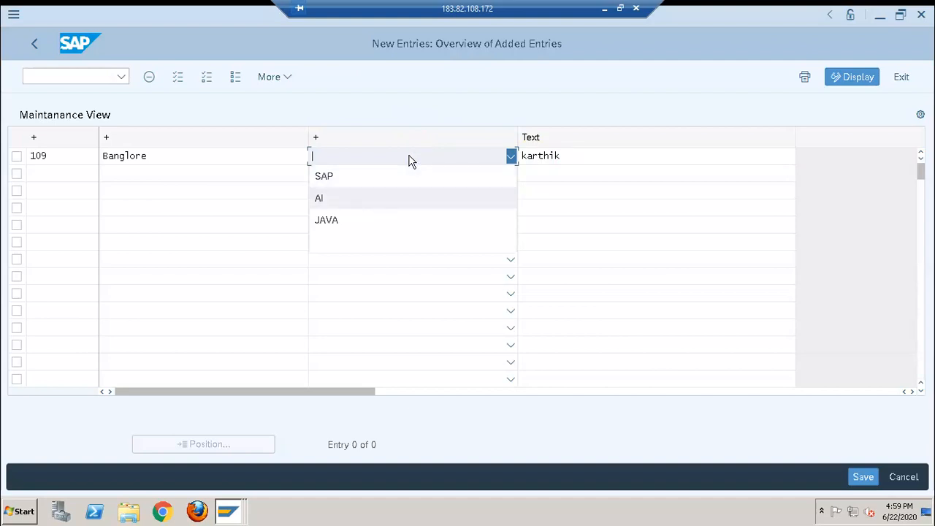
{"action": "left_click", "coordinate": [325, 177]}
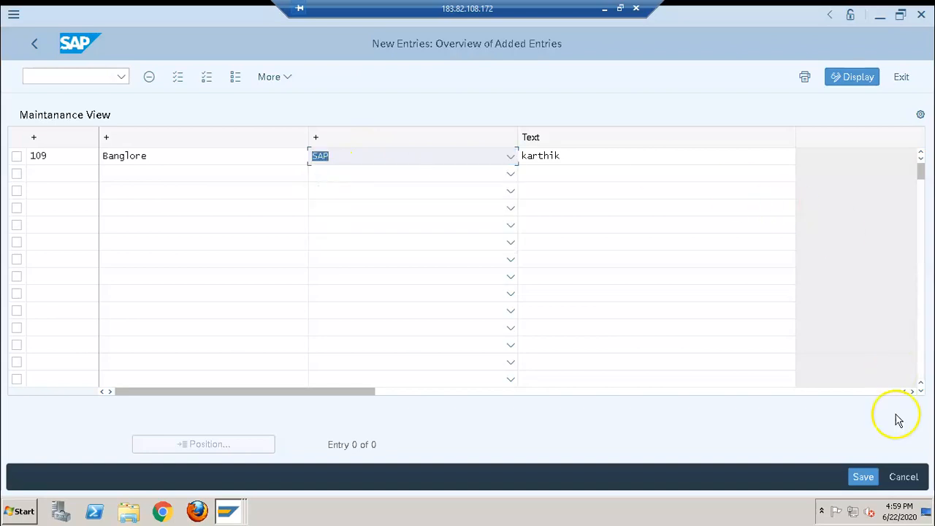
{"action": "left_click", "coordinate": [863, 476]}
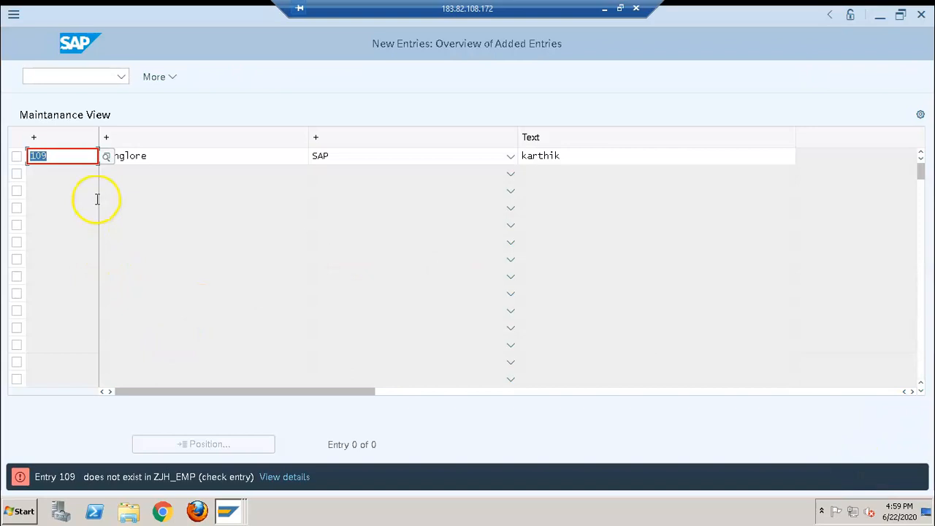
{"action": "left_click", "coordinate": [920, 14]}
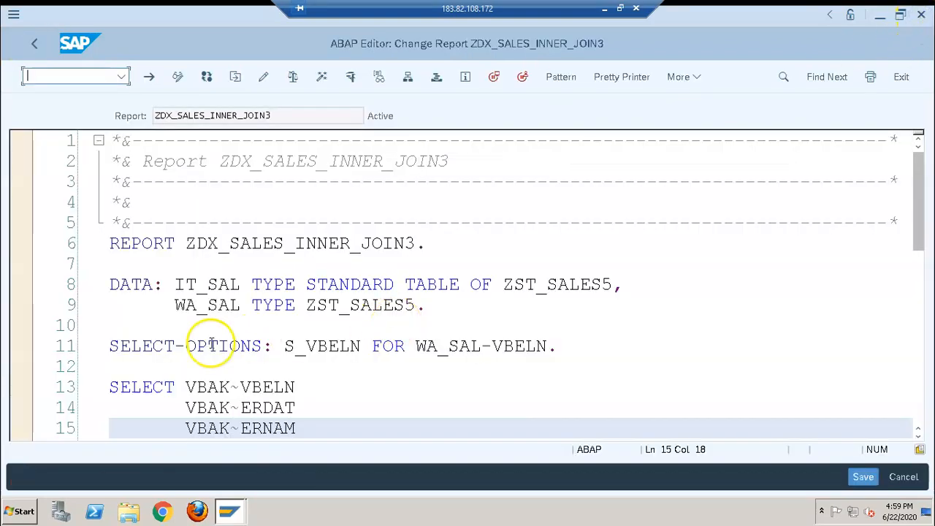
Step: Leave the ABAP Editor and open the ABAP Dictionary with transaction se11
{"action": "left_click", "coordinate": [33, 43]}
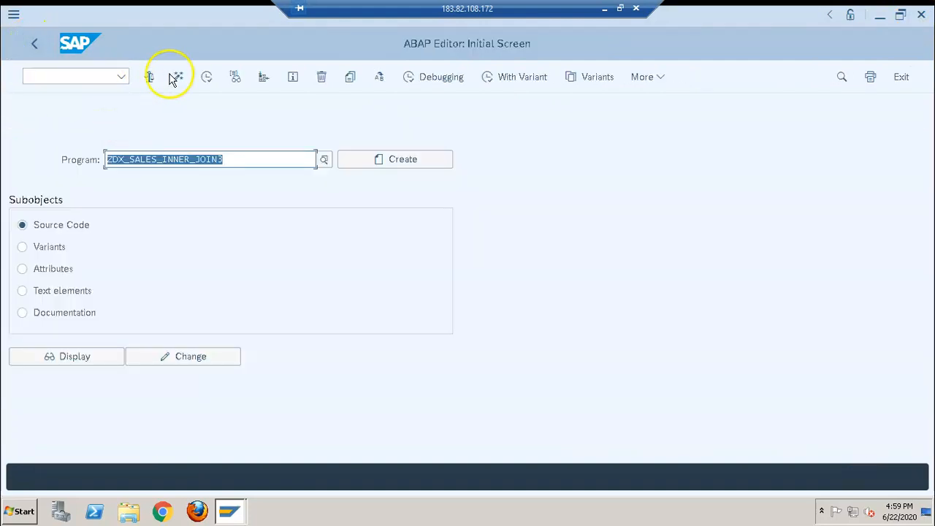
{"action": "left_click", "coordinate": [33, 44]}
{"action": "left_click", "coordinate": [85, 77]}
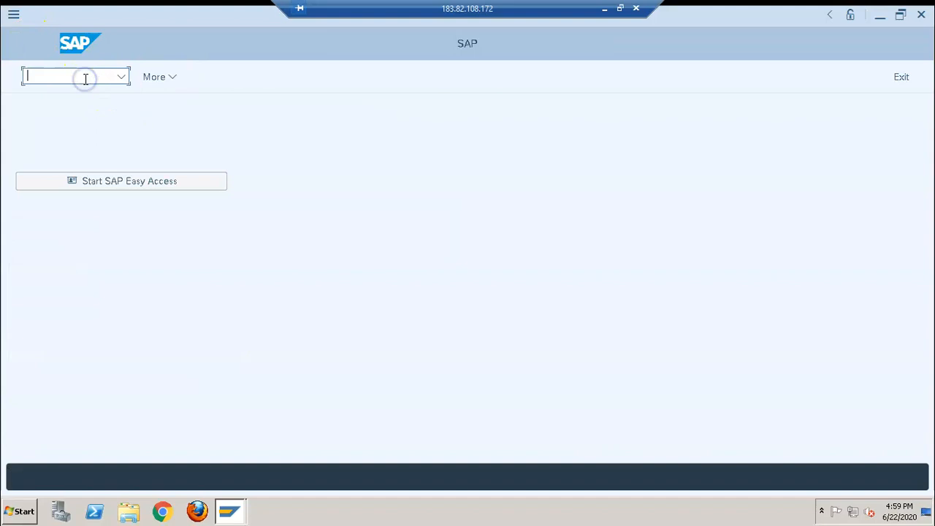
{"action": "type", "text": "se11"}
{"action": "key", "text": "Return"}
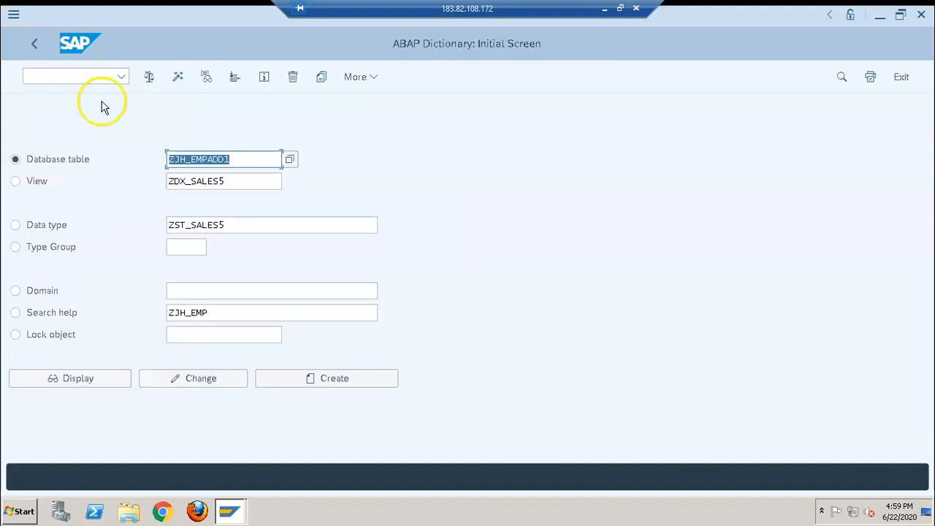
Step: Create a new database table named ZDX_EMP in the ABAP Dictionary
{"action": "left_click", "coordinate": [256, 160]}
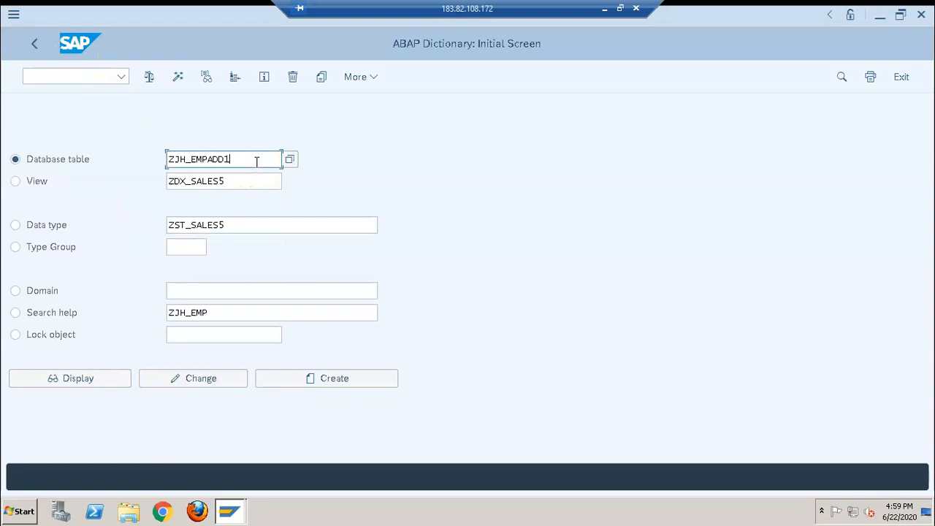
{"action": "key", "text": "BackSpace"}
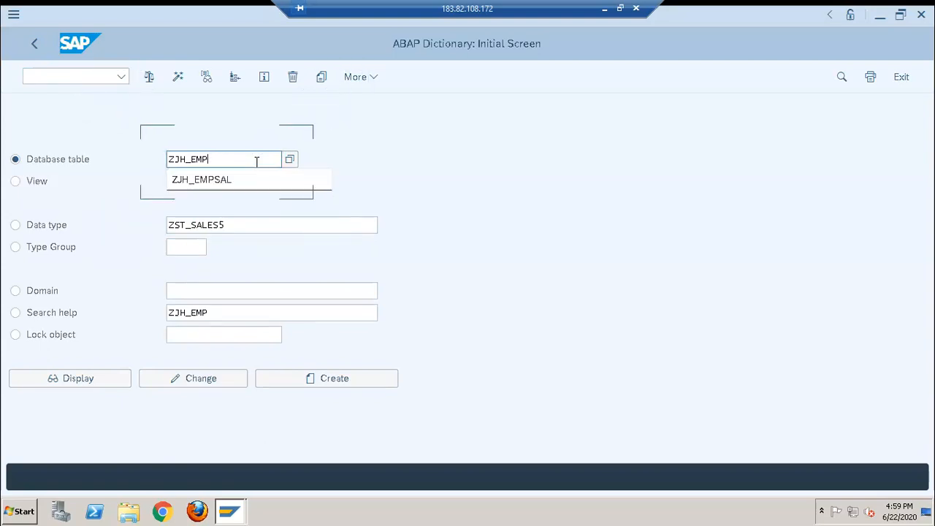
{"action": "key", "text": "Left"}
{"action": "key", "text": "BackSpace"}
{"action": "type", "text": "dx"}
{"action": "left_click", "coordinate": [369, 377]}
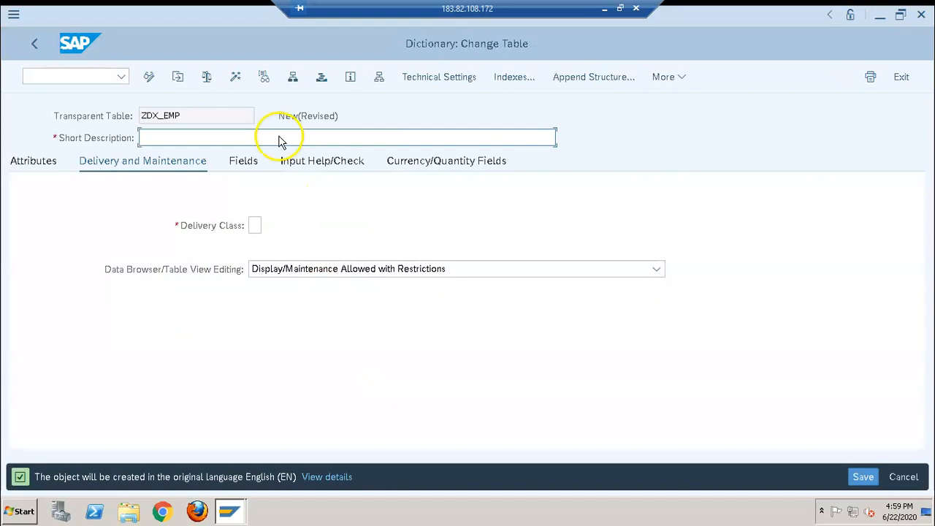
Step: Describe the table as "emp data" and set delivery class A with Display/Maintenance Allowed for table view editing
{"action": "left_click", "coordinate": [279, 137]}
{"action": "type", "text": "emp data"}
{"action": "left_click", "coordinate": [256, 226]}
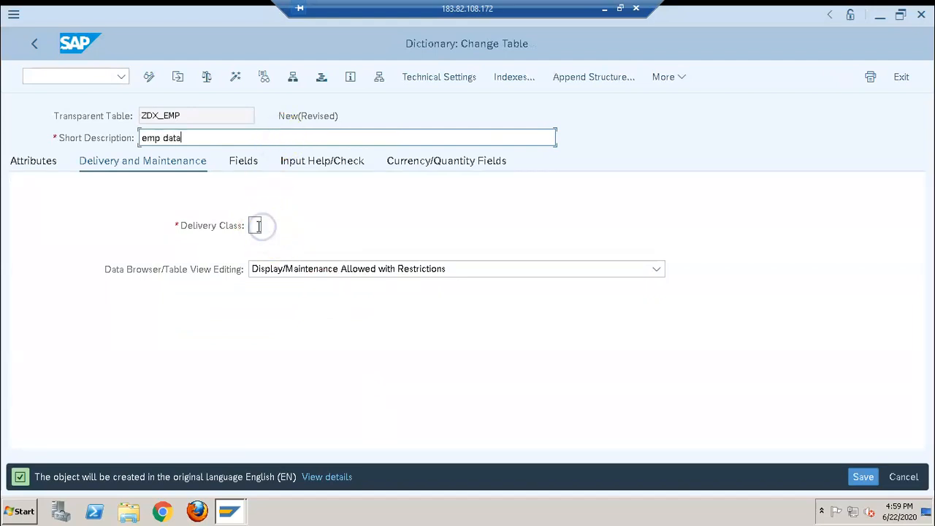
{"action": "left_click", "coordinate": [269, 228]}
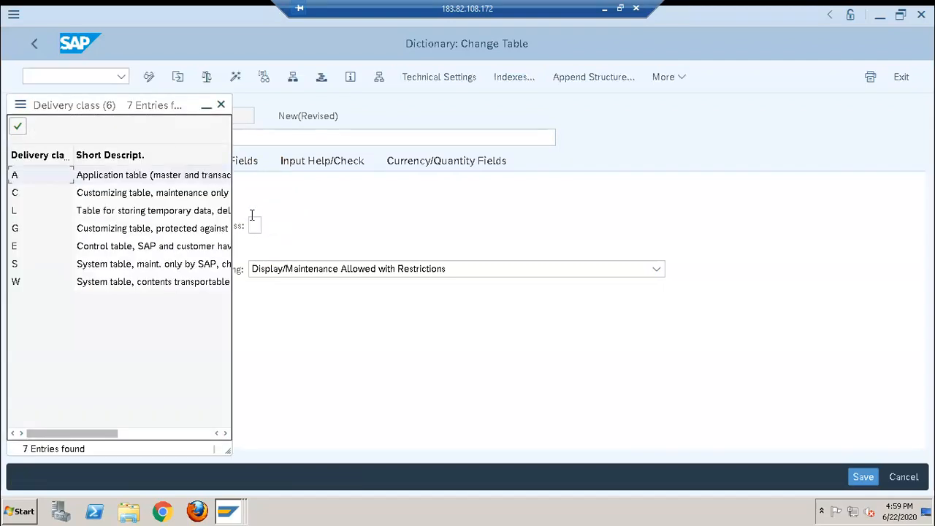
{"action": "left_click", "coordinate": [159, 178]}
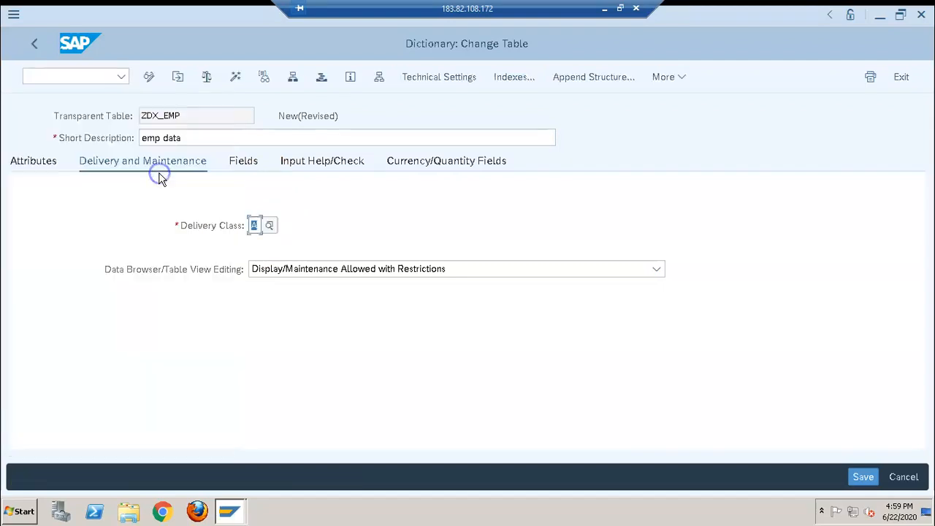
{"action": "left_click", "coordinate": [352, 268]}
{"action": "left_click", "coordinate": [356, 310]}
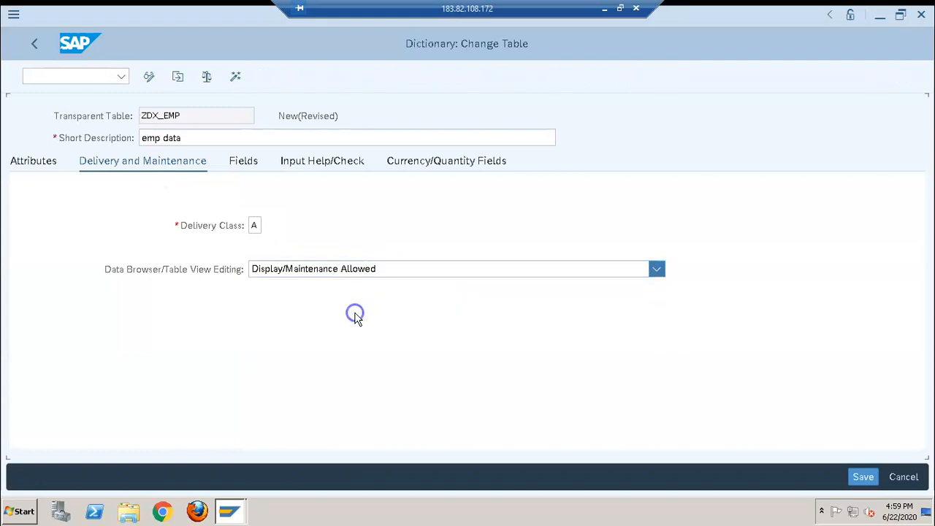
Step: Add the first table field MANDT as a key field with initial values, using data element MANDT
{"action": "left_click", "coordinate": [242, 162]}
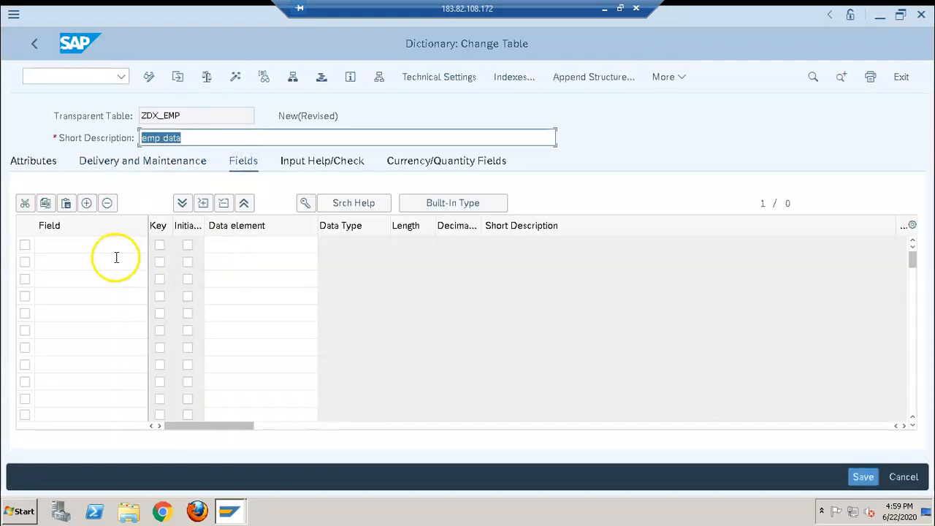
{"action": "left_click", "coordinate": [110, 244]}
{"action": "type", "text": "mandt"}
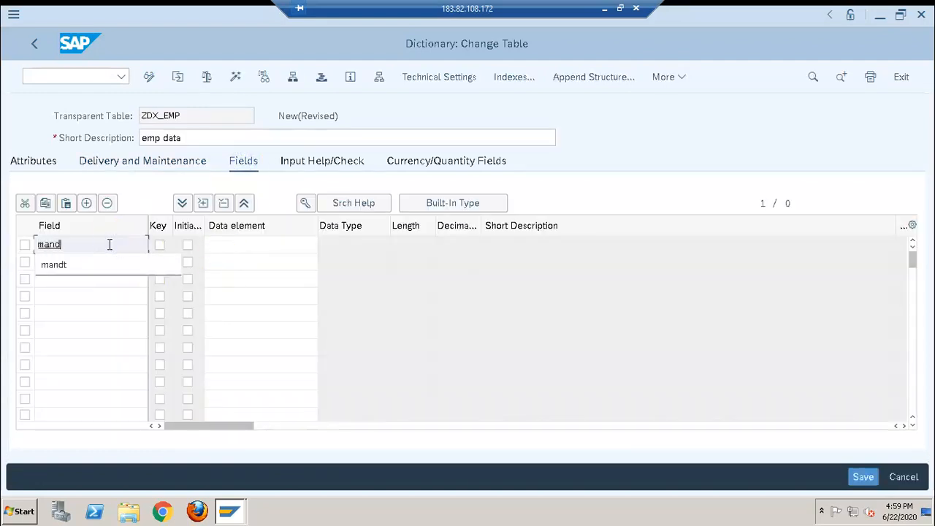
{"action": "key", "text": "Tab"}
{"action": "key", "text": "space"}
{"action": "key", "text": "Tab"}
{"action": "key", "text": "space"}
{"action": "key", "text": "Tab"}
{"action": "type", "text": "mandt"}
{"action": "key", "text": "Return"}
Step: Add the key field EMPNO with initial values below MANDT, using data element ZEMPNO_DE
{"action": "left_click", "coordinate": [95, 266]}
{"action": "type", "text": "e"}
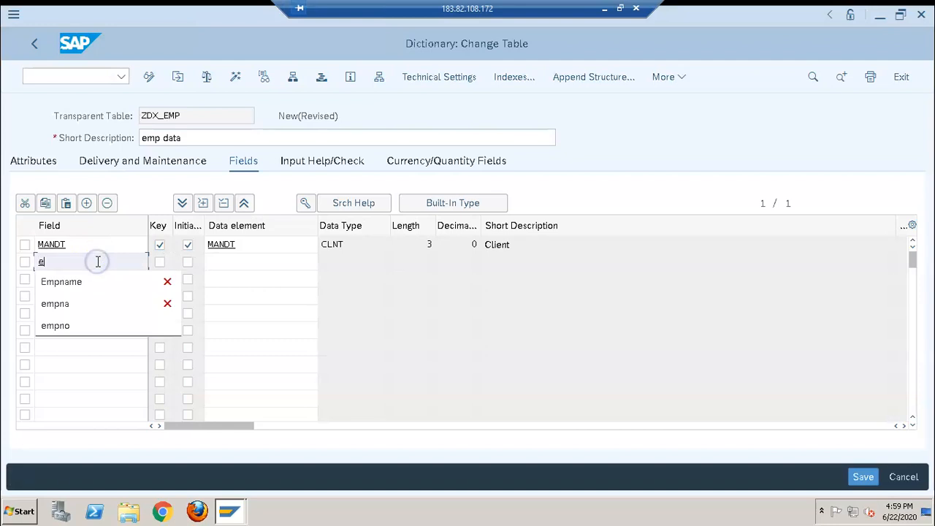
{"action": "type", "text": "mpno"}
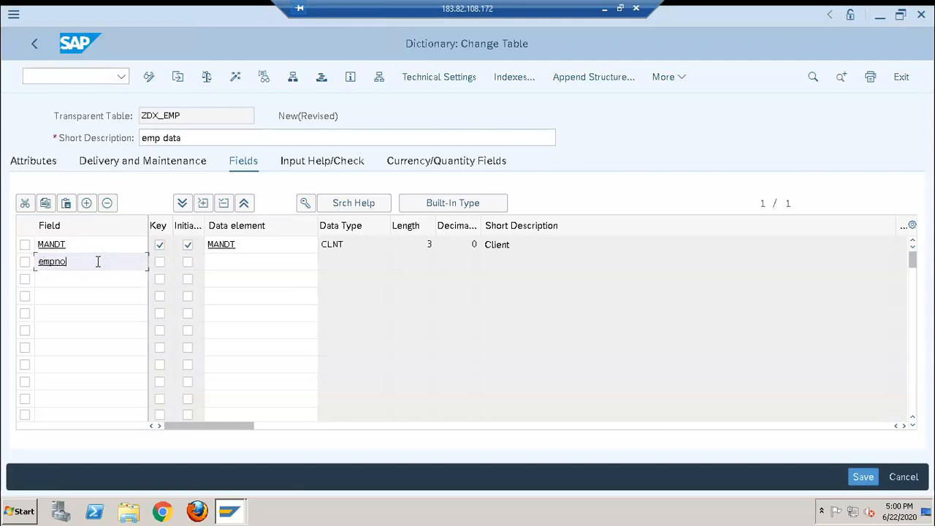
{"action": "key", "text": "Tab"}
{"action": "key", "text": "space"}
{"action": "key", "text": "Tab"}
{"action": "type", "text": "z"}
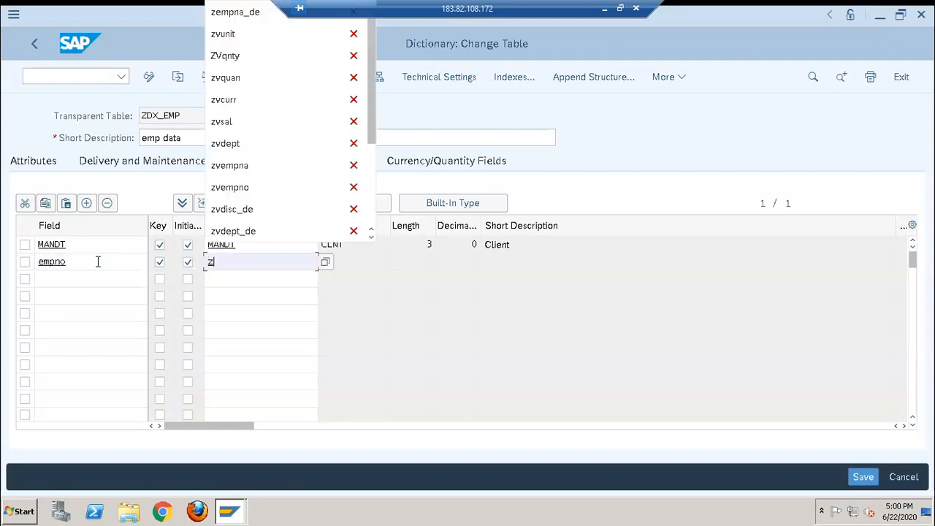
{"action": "type", "text": "empno"}
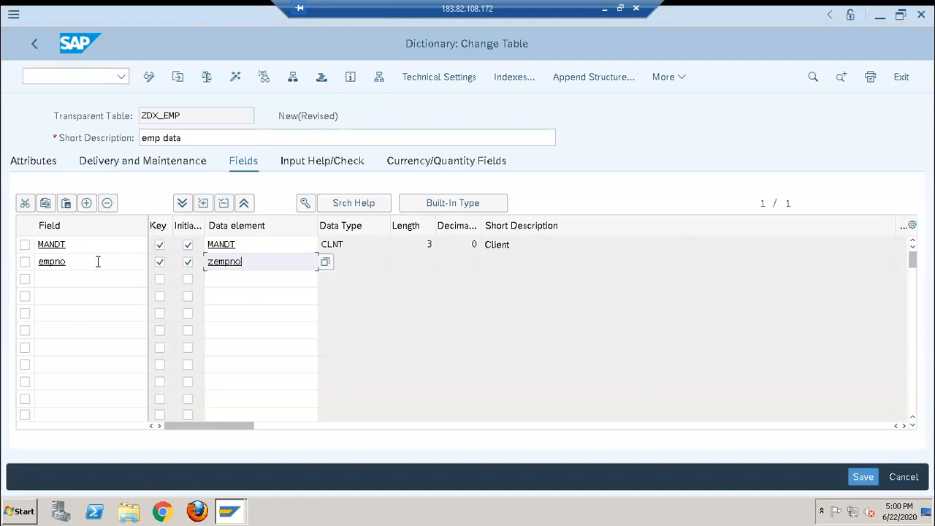
{"action": "type", "text": "_de"}
{"action": "key", "text": "Return"}
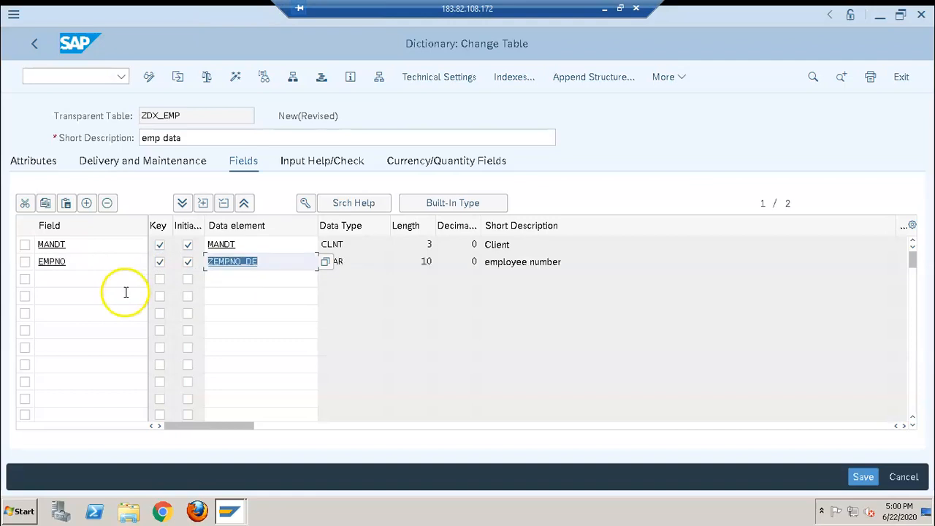
Step: Add the non-key field EMPNA below EMPNO, using data element ZEMPNA_DE
{"action": "left_click", "coordinate": [96, 283]}
{"action": "type", "text": "empna"}
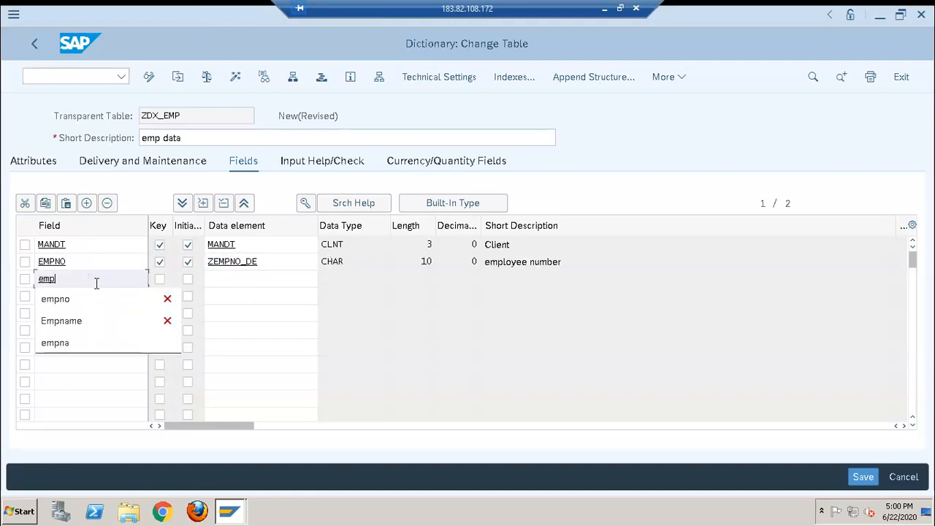
{"action": "key", "text": "Tab"}
{"action": "key", "text": "Tab"}
{"action": "type", "text": "zempna_de"}
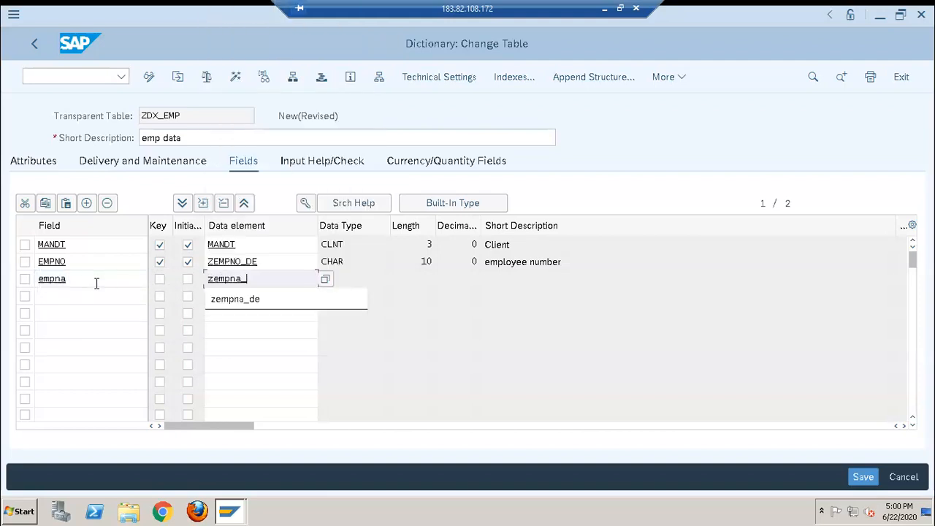
{"action": "key", "text": "Return"}
Step: Add the non-key field DEPT below EMPNA and assign it data element ZDEPT_DE
{"action": "left_click", "coordinate": [86, 295]}
{"action": "type", "text": "dept"}
{"action": "key", "text": "Tab"}
{"action": "key", "text": "Tab"}
{"action": "type", "text": "zdep"}
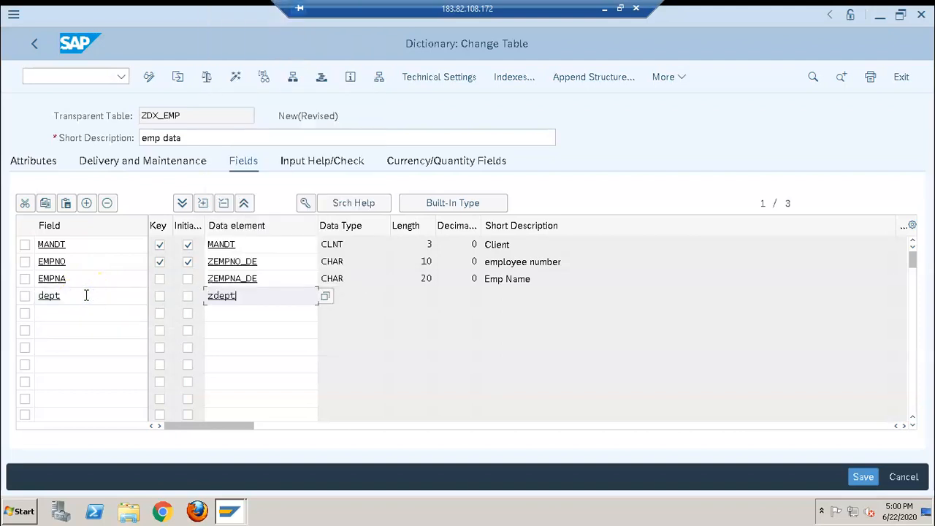
{"action": "type", "text": "t_de"}
{"action": "key", "text": "Return"}
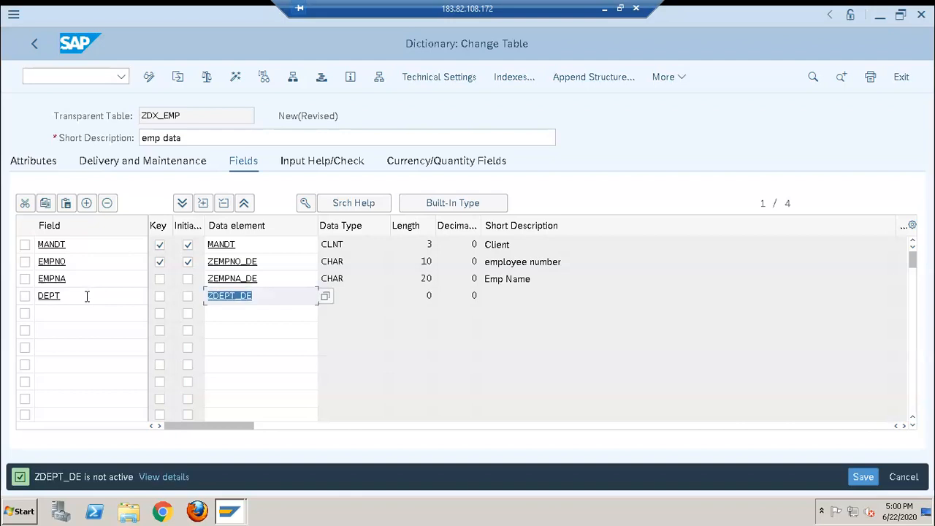
Step: Remove the DE ending from the data element name of the DEPT field
{"action": "left_click", "coordinate": [264, 295]}
{"action": "key", "text": "BackSpace"}
{"action": "key", "text": "BackSpace"}
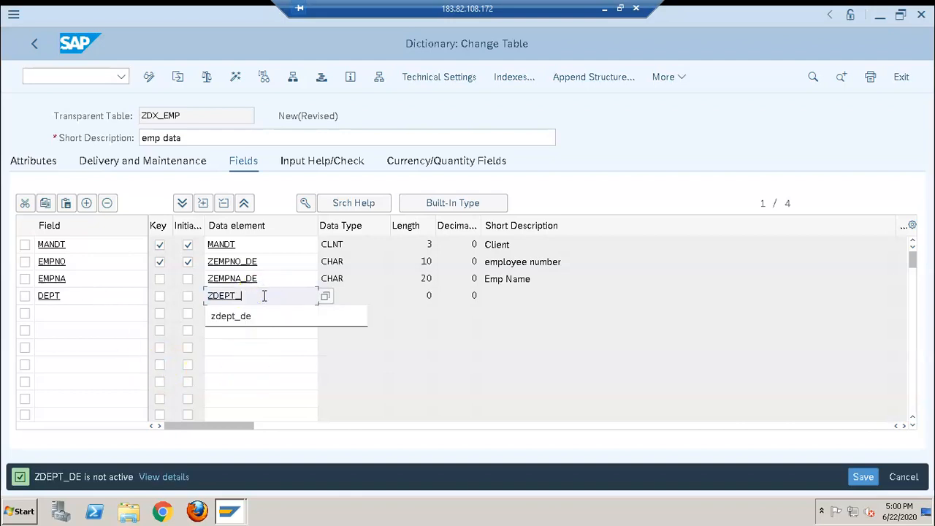
Step: Assign data element ZEMPNO_DE to the DEPT field of table ZDX_EMP
{"action": "key", "text": "BackSpace"}
{"action": "key", "text": "BackSpace"}
{"action": "type", "text": "e"}
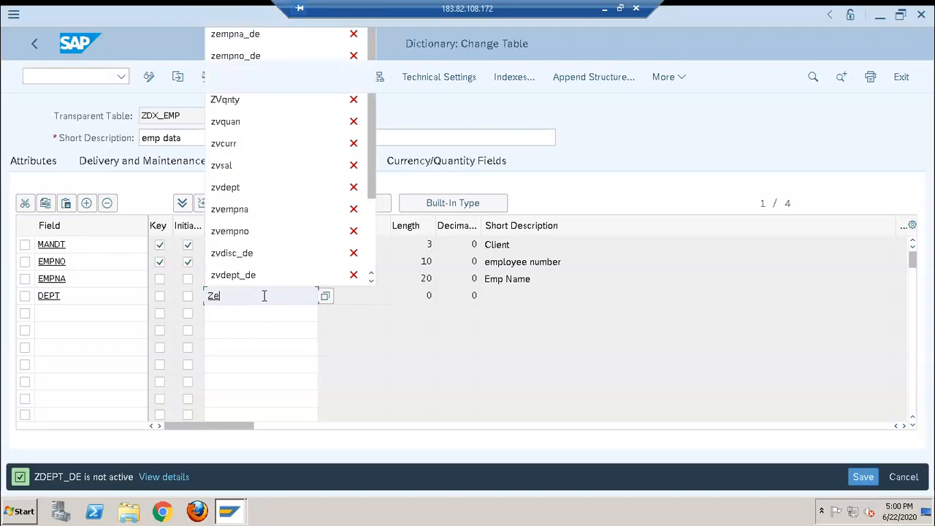
{"action": "type", "text": "mpno_de"}
{"action": "key", "text": "Return"}
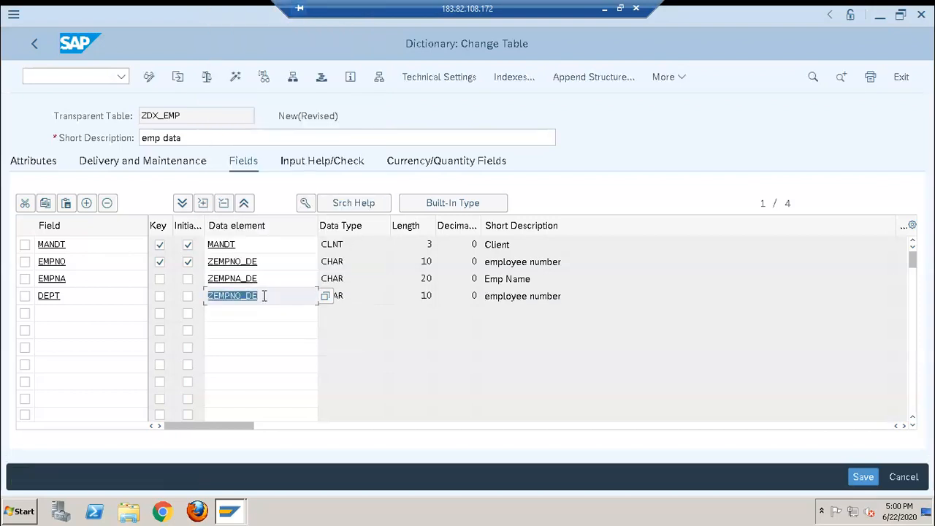
Step: Save table ZDX_EMP in package $TMP and open its technical settings
{"action": "left_click", "coordinate": [463, 78]}
{"action": "left_click", "coordinate": [275, 382]}
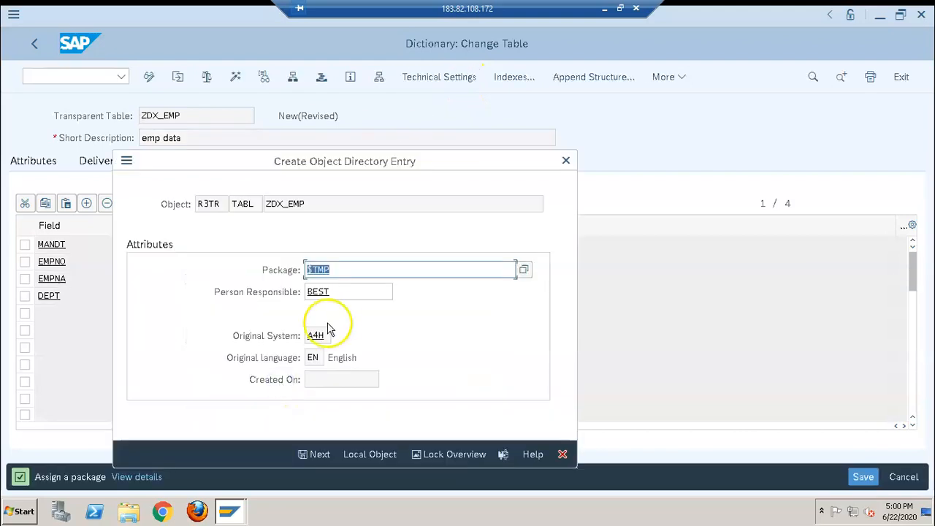
{"action": "left_click", "coordinate": [321, 454]}
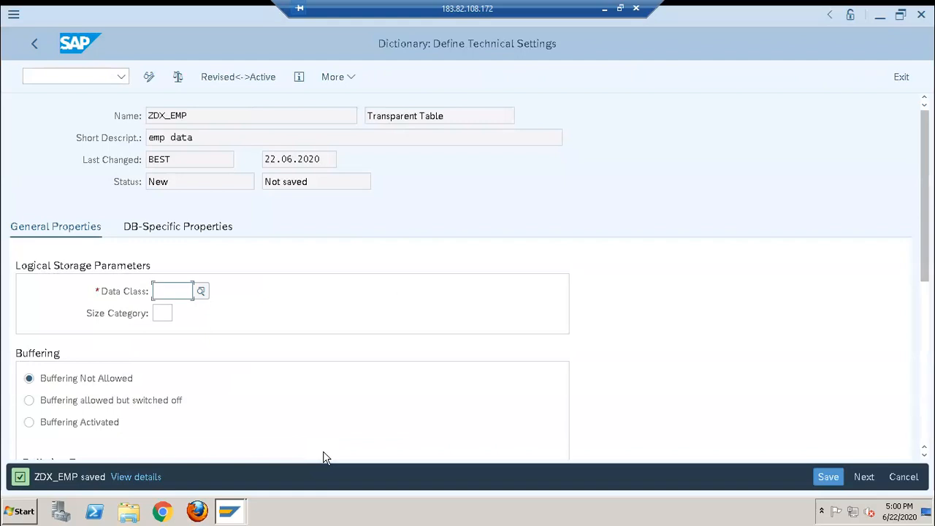
Step: Set the technical settings to data class APPL0 and size category 0, and save them
{"action": "left_click", "coordinate": [201, 291]}
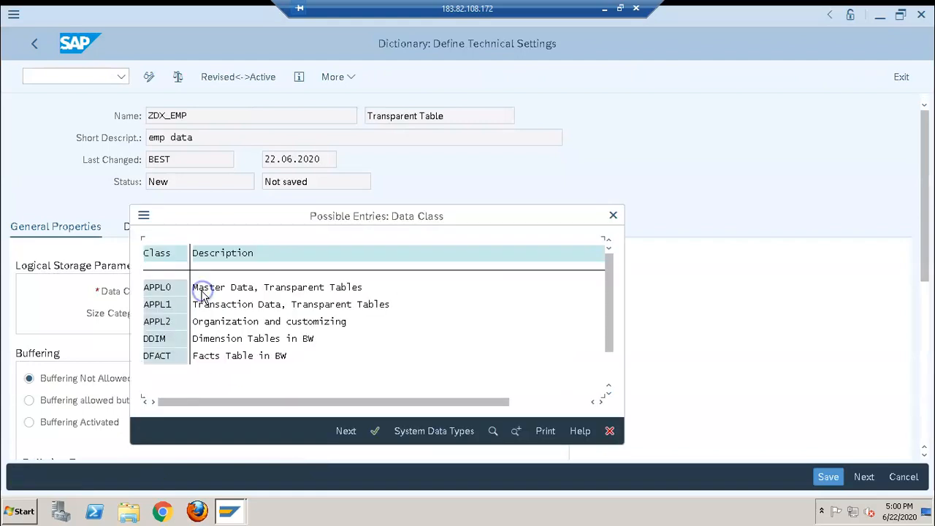
{"action": "double_click", "coordinate": [179, 288]}
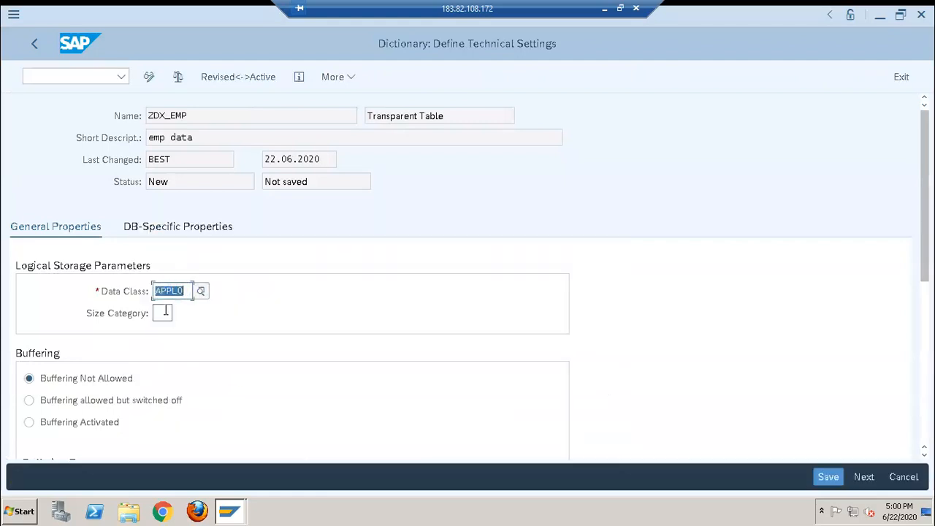
{"action": "left_click", "coordinate": [164, 312]}
{"action": "left_click", "coordinate": [180, 314]}
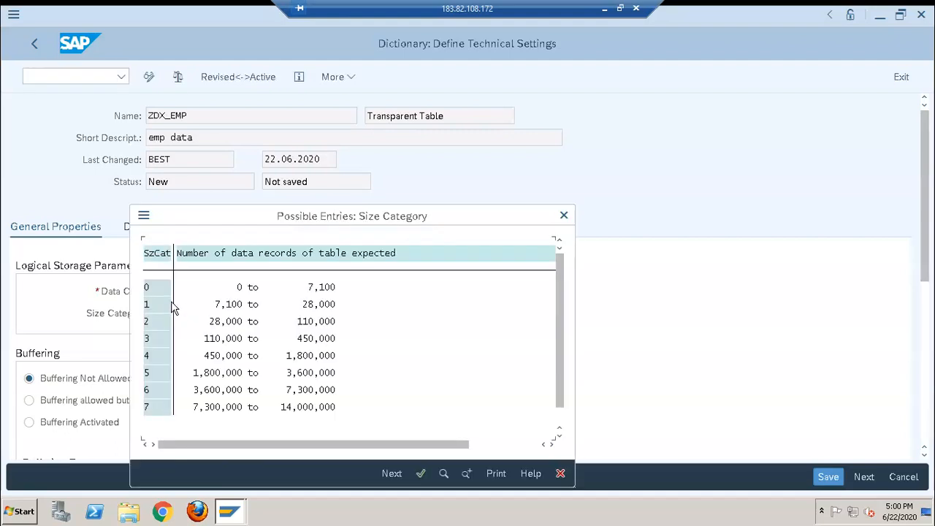
{"action": "double_click", "coordinate": [168, 288]}
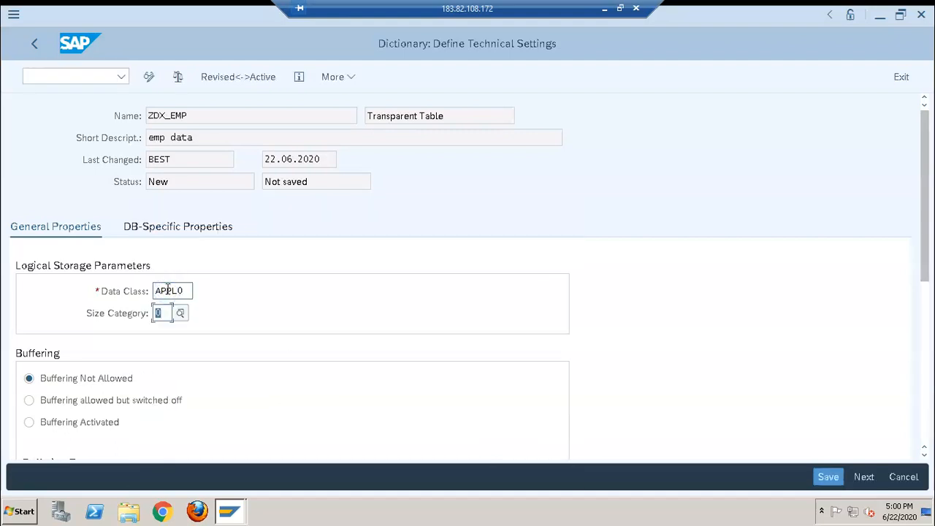
{"action": "left_click", "coordinate": [826, 476]}
Step: Return to the table definition and activate ZDX_EMP without displaying the activation log
{"action": "left_click", "coordinate": [31, 46]}
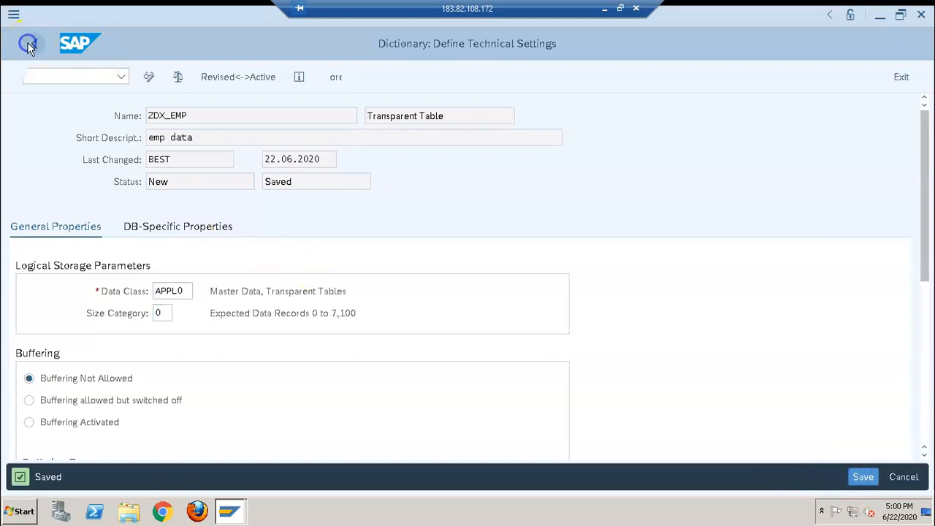
{"action": "left_click", "coordinate": [235, 76]}
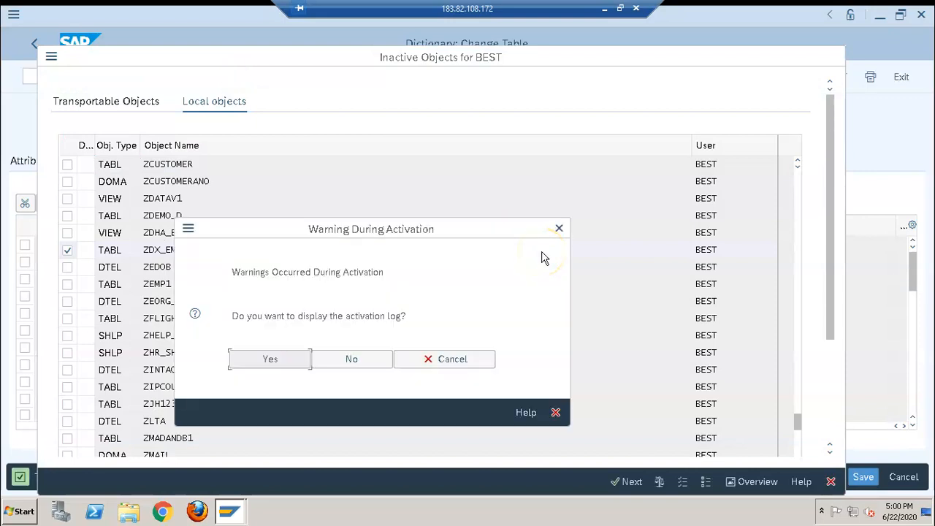
{"action": "left_click", "coordinate": [357, 356]}
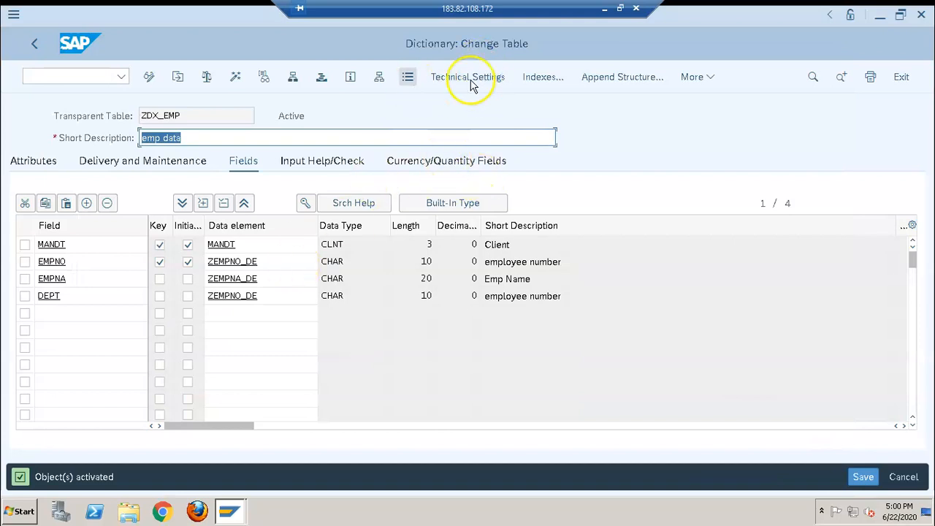
Step: Create a table entry with EMPNO 100, the employee's name and department SAP, and save it
{"action": "left_click", "coordinate": [694, 77]}
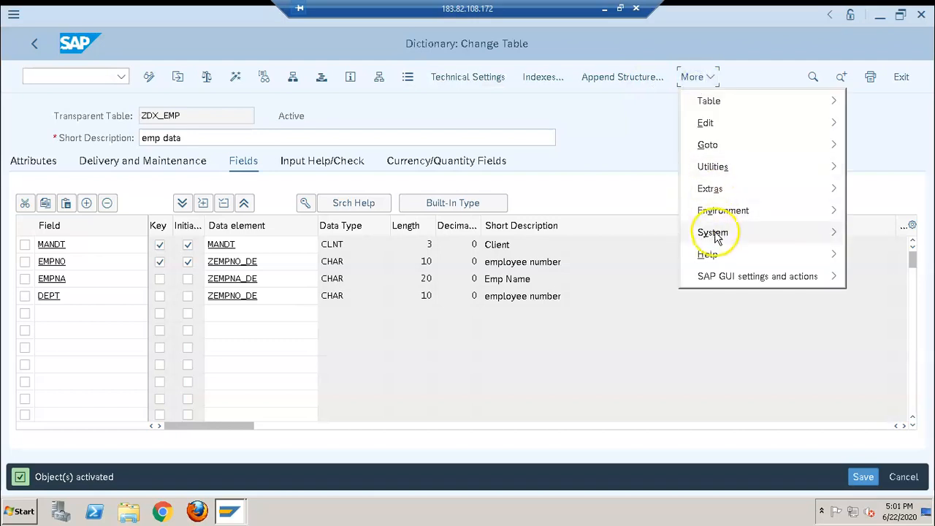
{"action": "mouse_move", "coordinate": [710, 166]}
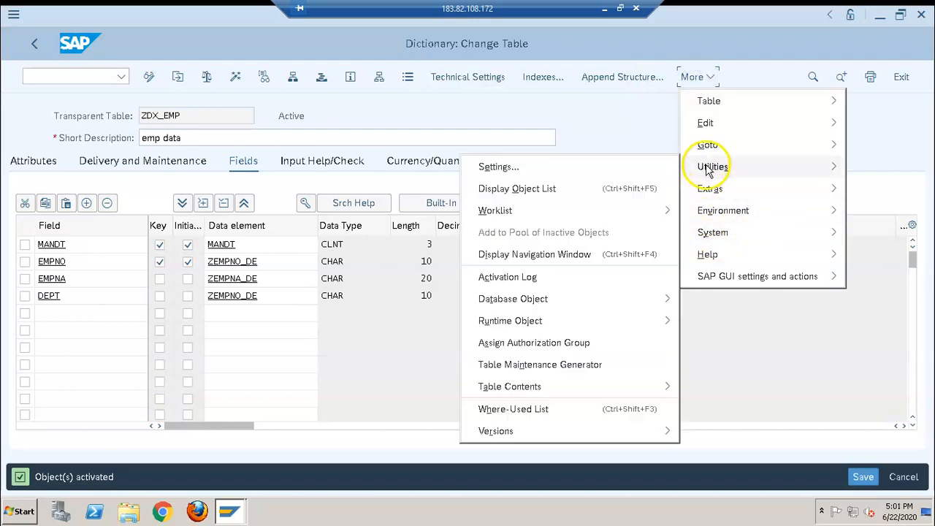
{"action": "mouse_move", "coordinate": [568, 386]}
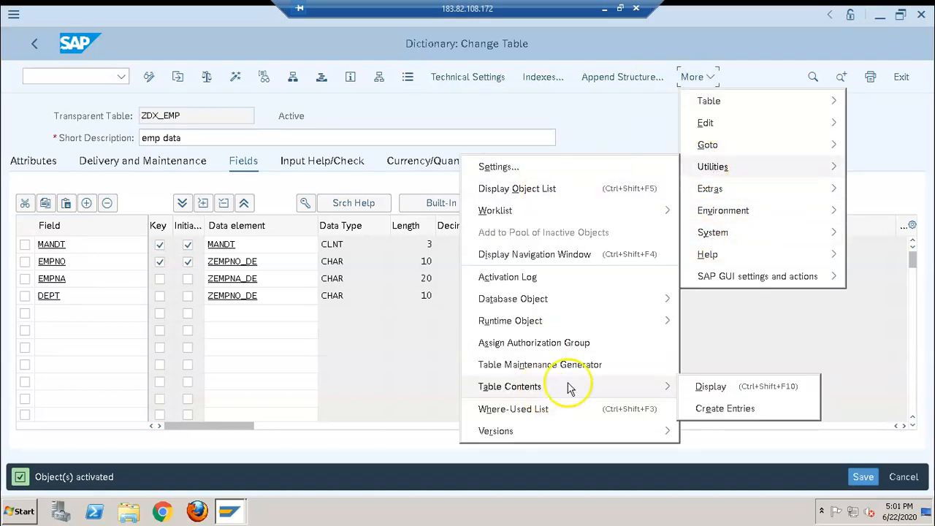
{"action": "left_click", "coordinate": [726, 410]}
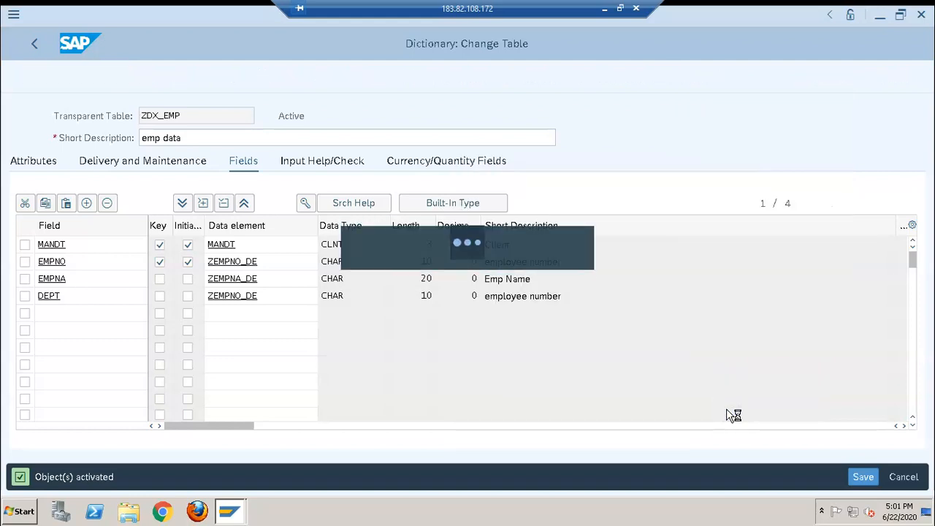
{"action": "type", "text": "100"}
{"action": "key", "text": "Tab"}
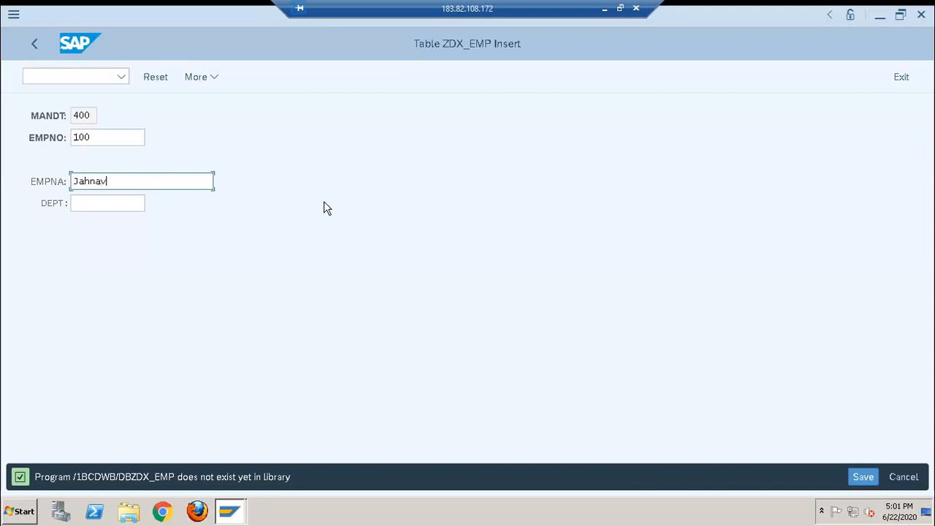
{"action": "type", "text": "Jahnavi"}
{"action": "key", "text": "Tab"}
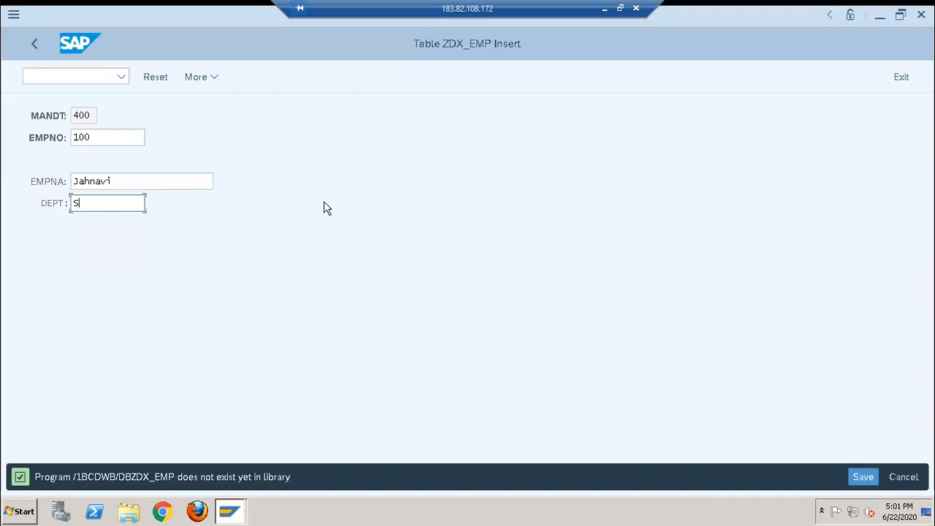
{"action": "left_click", "coordinate": [863, 478]}
Step: Save a second table entry with EMPNO 101, the employee's name and department abap
{"action": "left_click", "coordinate": [131, 143]}
{"action": "key", "text": "Tab"}
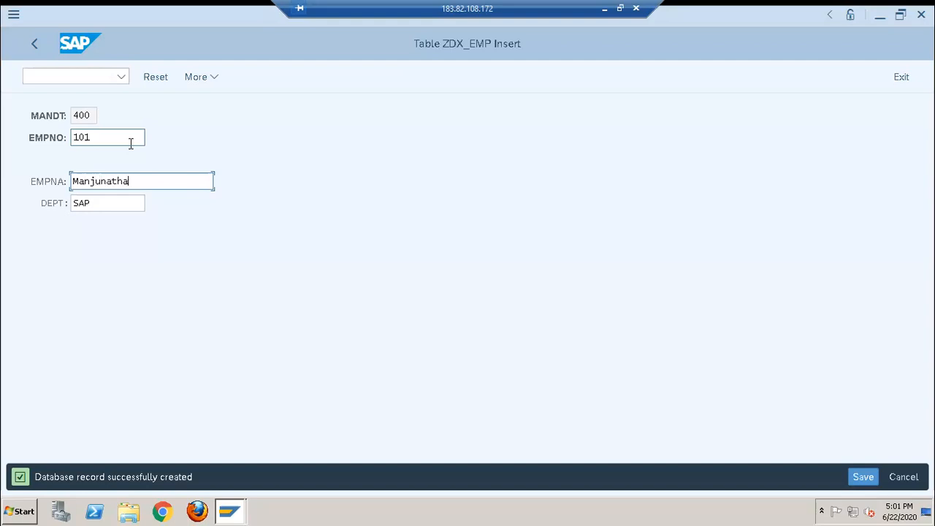
{"action": "key", "text": "Tab"}
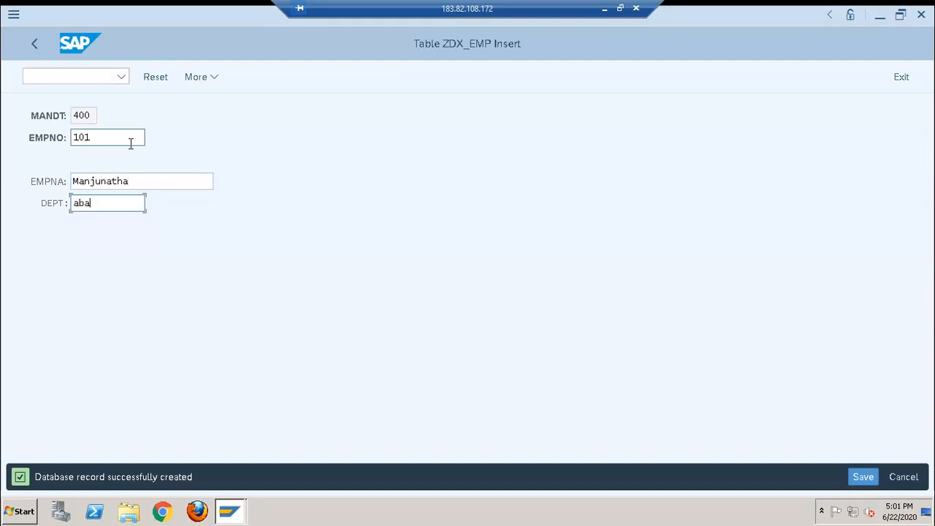
{"action": "left_click", "coordinate": [863, 476]}
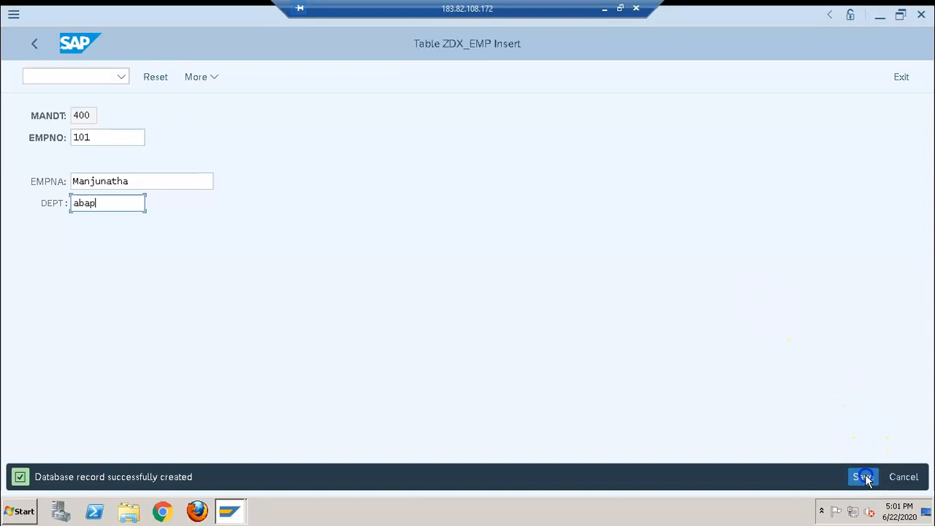
Step: Save a third table entry with EMPNO 102 and the employee's name, keeping department ABAP
{"action": "left_click", "coordinate": [110, 138]}
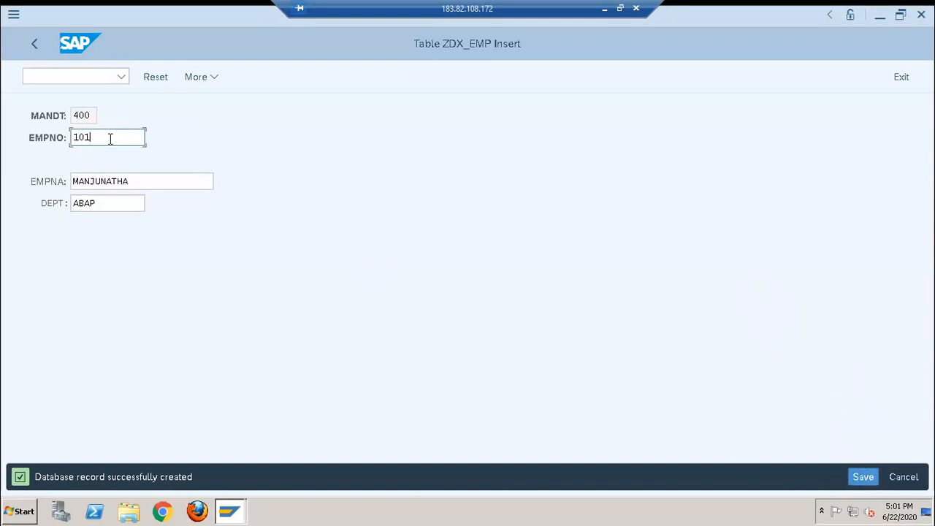
{"action": "key", "text": "BackSpace"}
{"action": "type", "text": "2"}
{"action": "key", "text": "Tab"}
{"action": "type", "text": "la"}
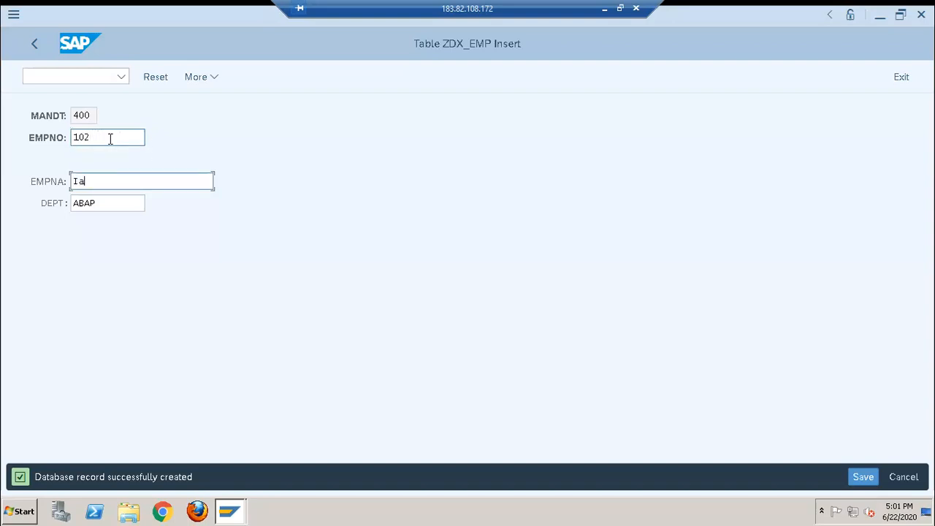
{"action": "key", "text": "Tab"}
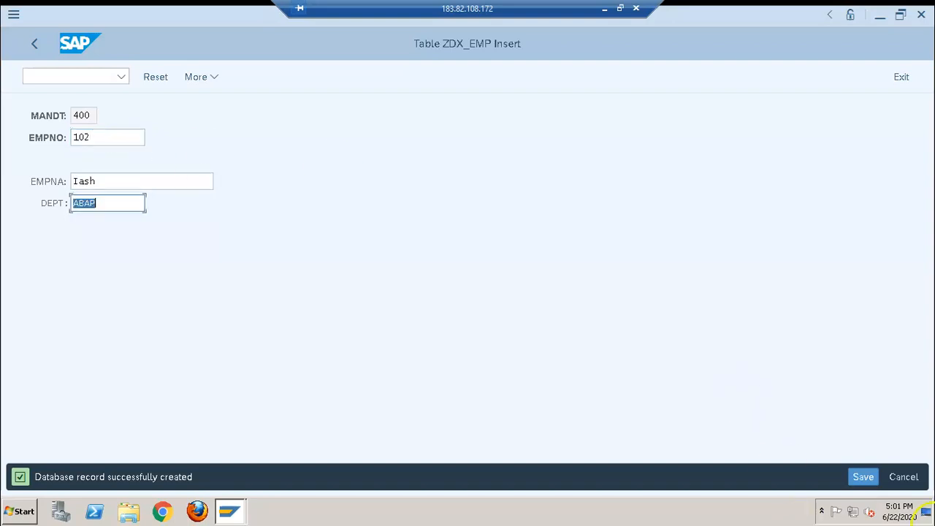
{"action": "left_click", "coordinate": [869, 476]}
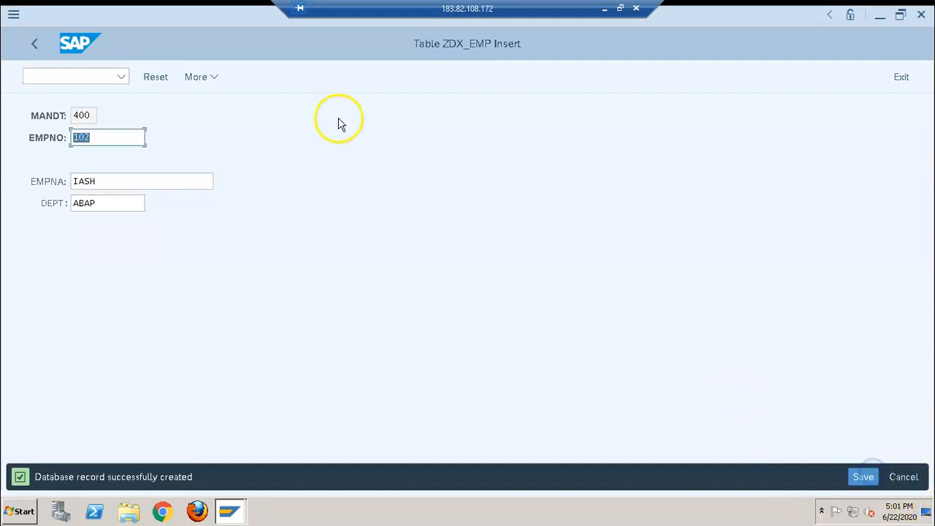
Step: Display all entries of table ZDX_EMP without selection criteria, and return to the table definition
{"action": "left_click", "coordinate": [35, 42]}
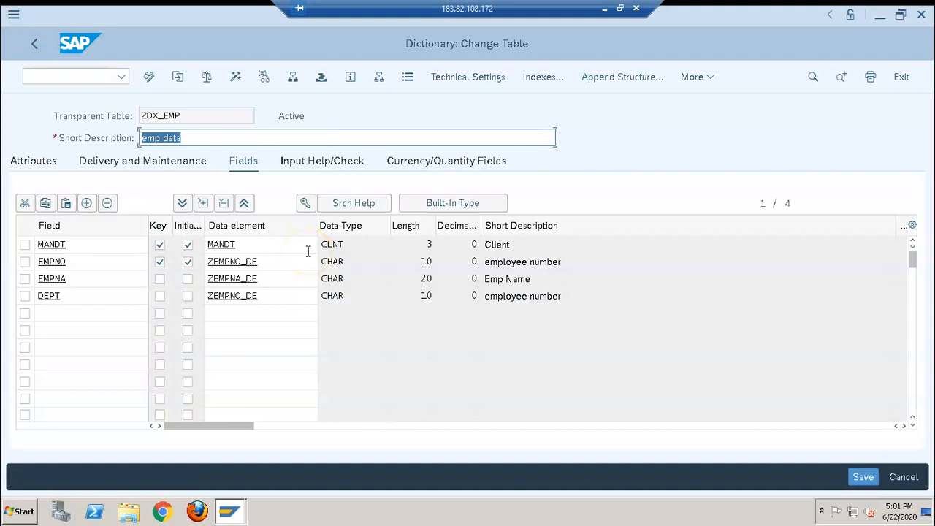
{"action": "left_click", "coordinate": [408, 76]}
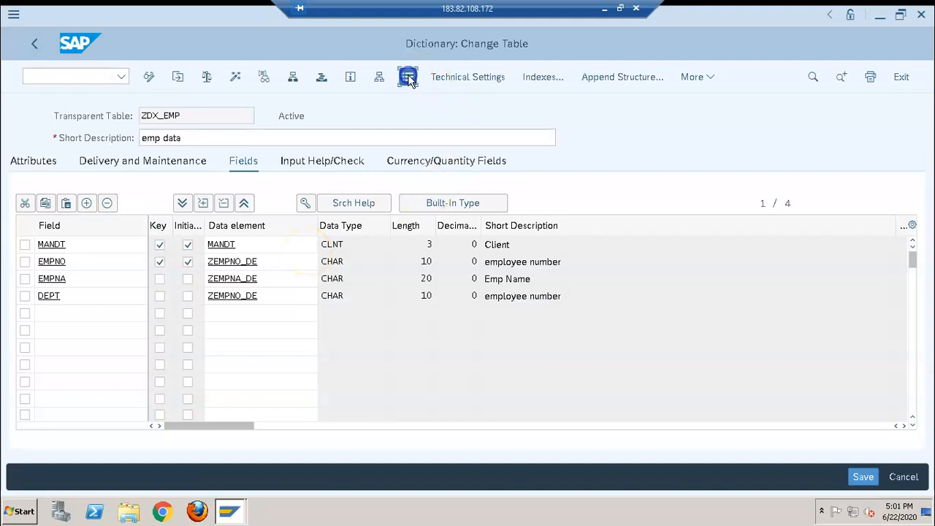
{"action": "left_click", "coordinate": [149, 77]}
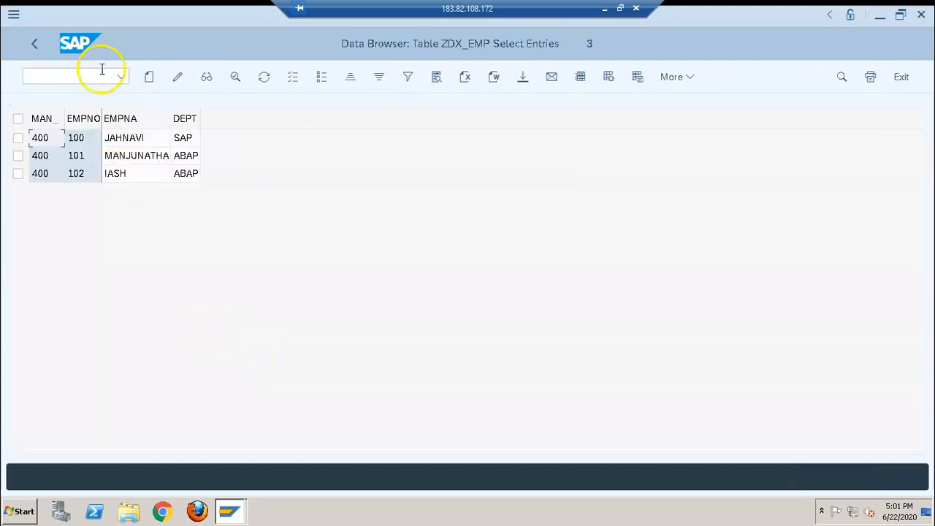
{"action": "left_click", "coordinate": [37, 44]}
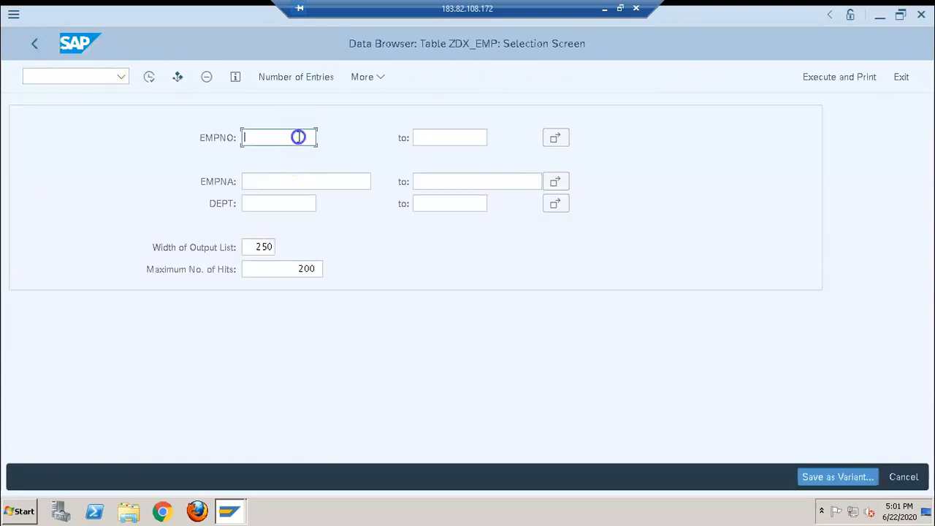
{"action": "left_click", "coordinate": [34, 44]}
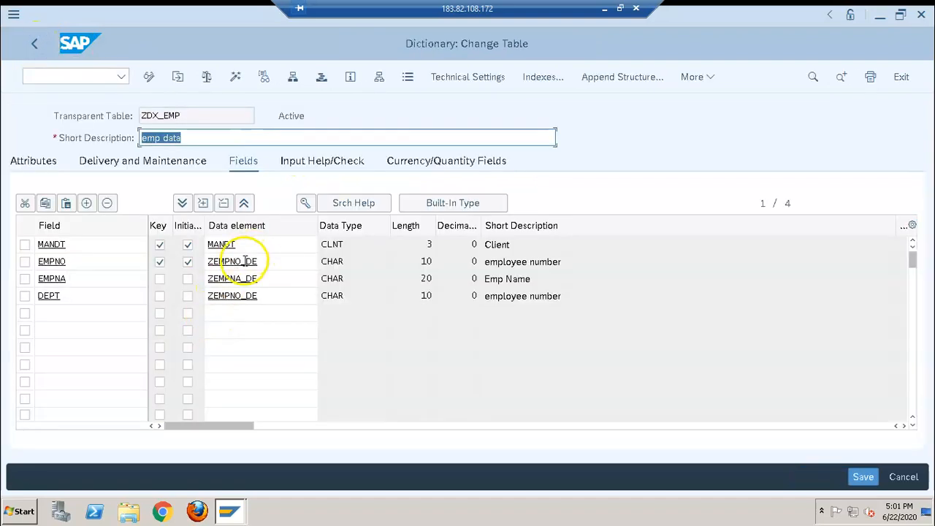
{"action": "left_click", "coordinate": [261, 262]}
{"action": "left_click_drag", "start_coordinate": [262, 263], "coordinate": [193, 252]}
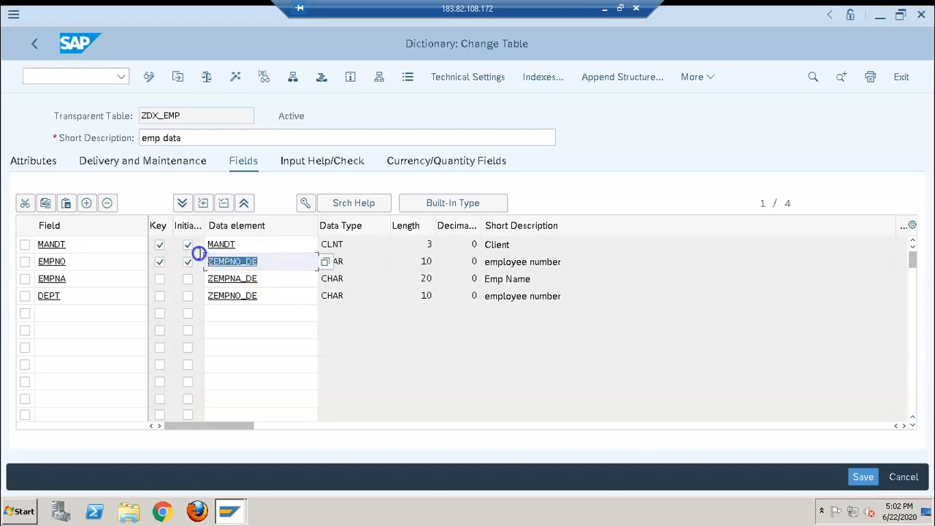
{"action": "left_click", "coordinate": [720, 132]}
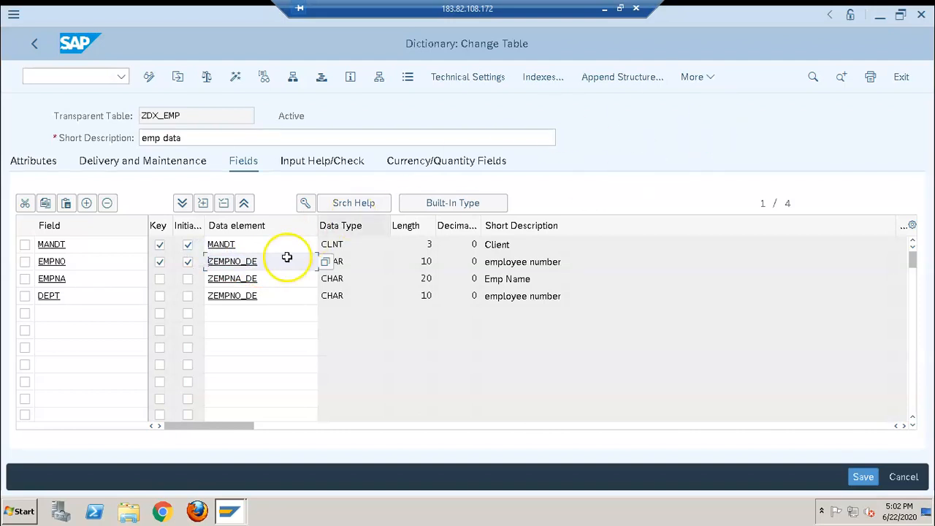
Step: Return to the ABAP Dictionary initial screen and create an elementary search help named ZDX_EMP
{"action": "left_click", "coordinate": [33, 45]}
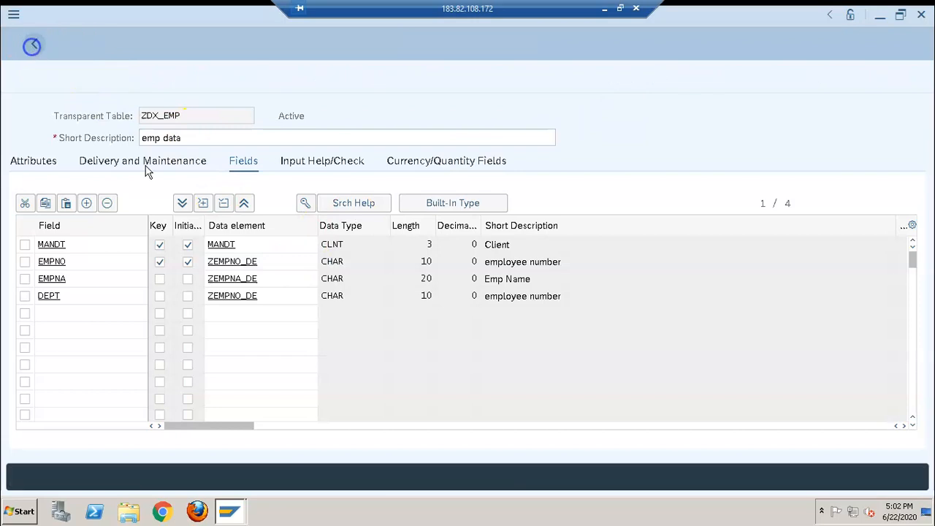
{"action": "left_click", "coordinate": [73, 313]}
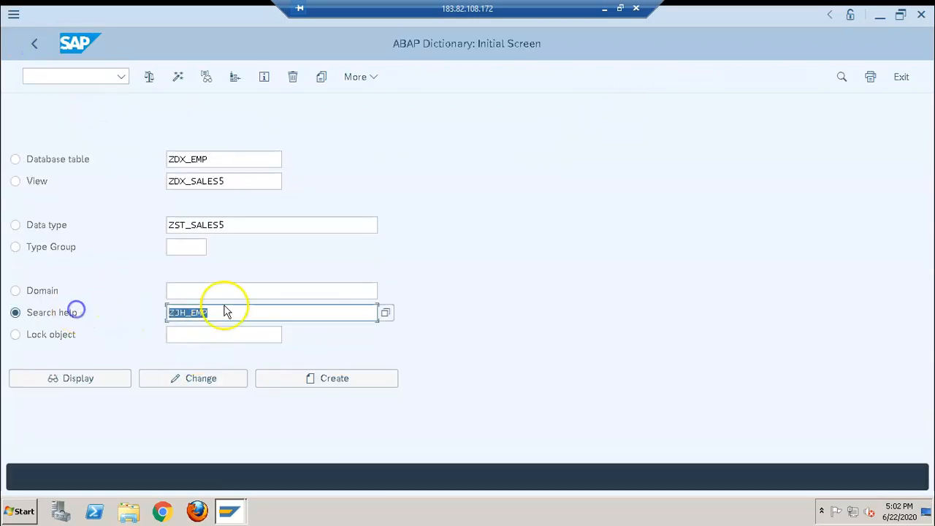
{"action": "left_click", "coordinate": [256, 310]}
{"action": "key", "text": "BackSpace"}
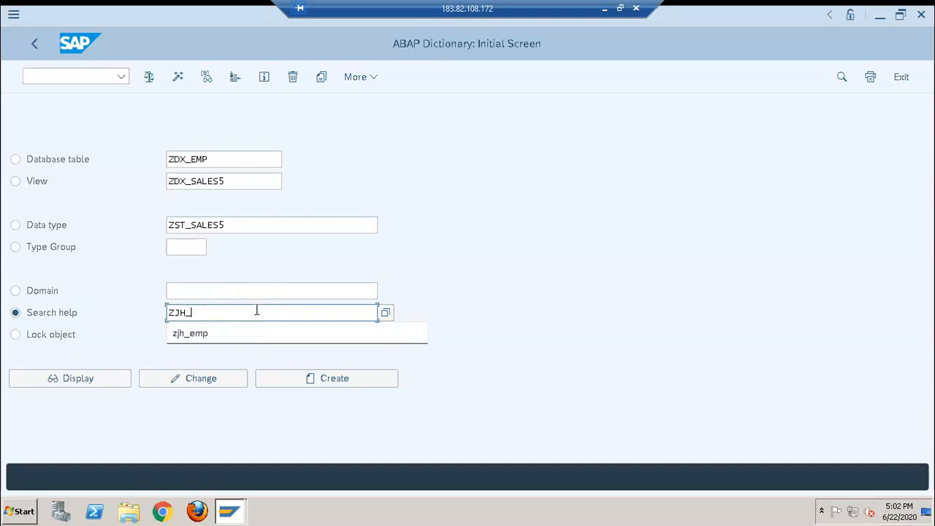
{"action": "type", "text": "d"}
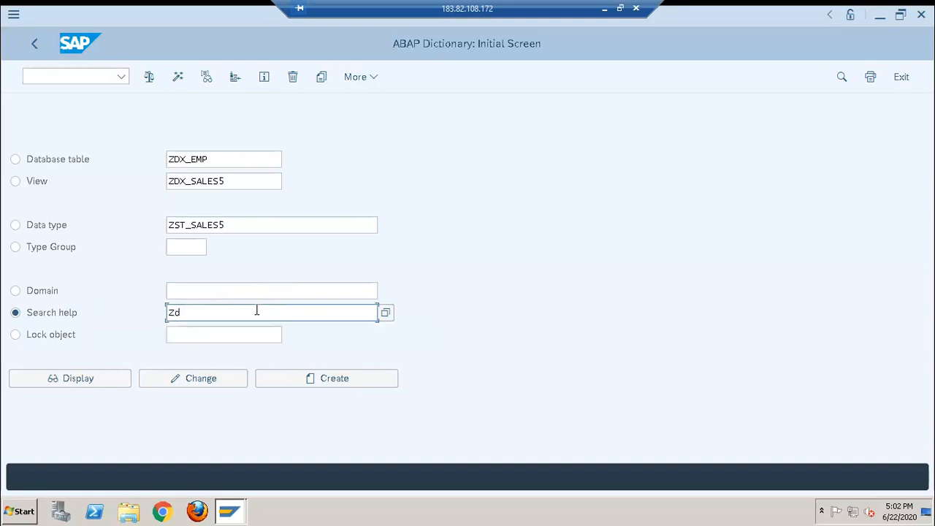
{"action": "left_click", "coordinate": [330, 379]}
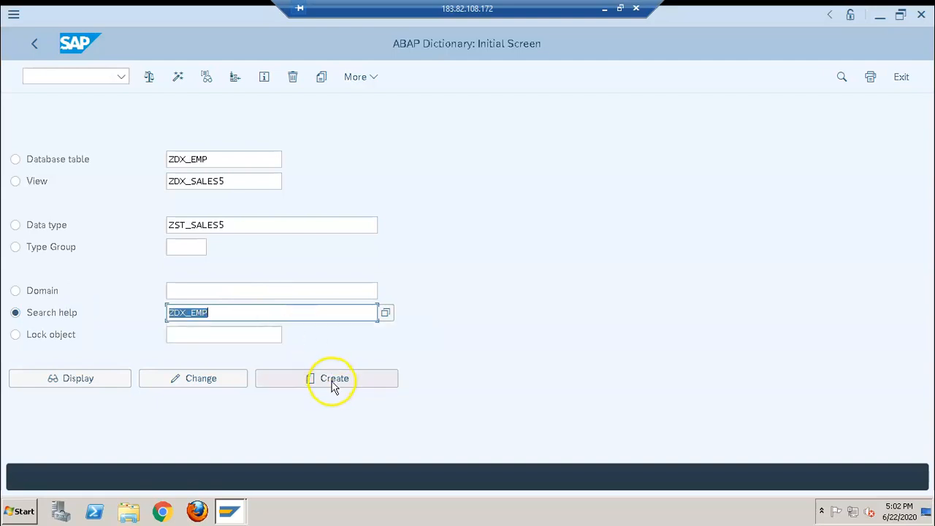
{"action": "left_click", "coordinate": [353, 324]}
Step: Set the search help's short description to Employee Name and choose database table ZDX_EMP as its selection method
{"action": "left_click", "coordinate": [278, 136]}
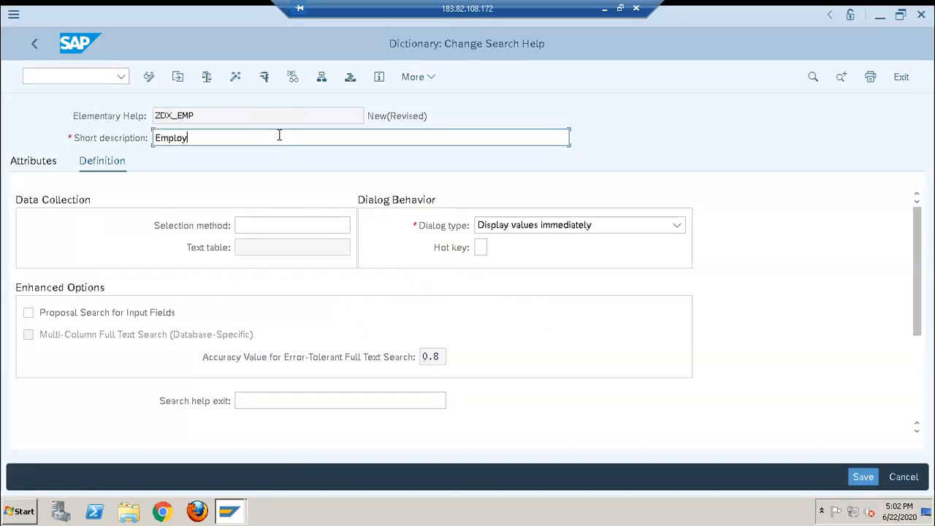
{"action": "key", "text": "alt+Tab"}
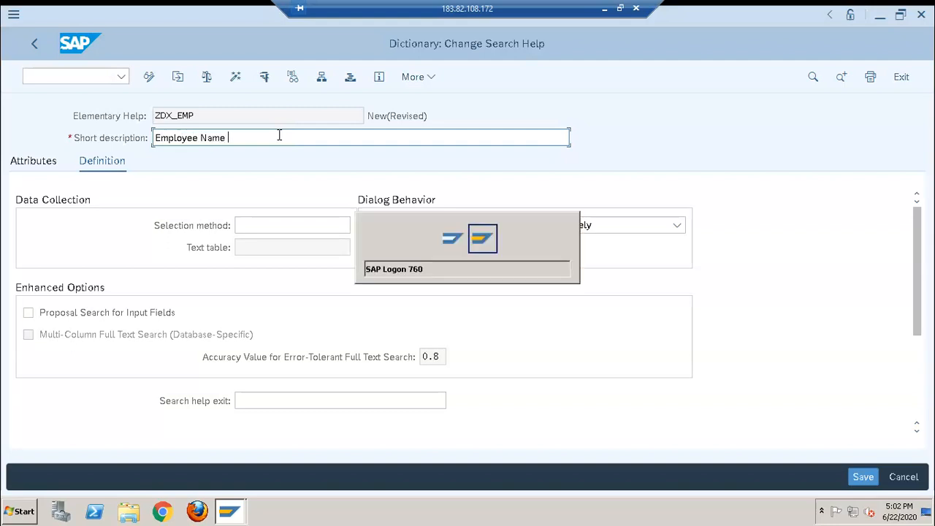
{"action": "key", "text": "alt+Tab"}
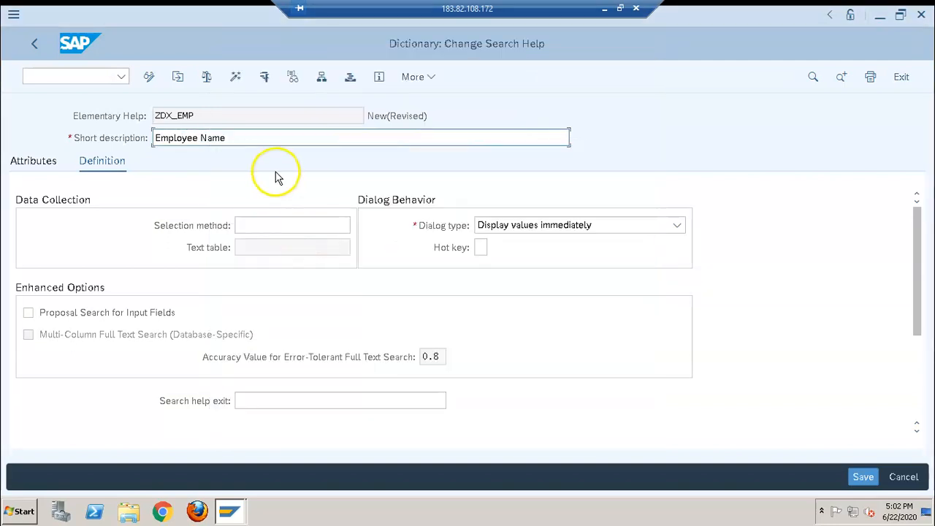
{"action": "left_click", "coordinate": [270, 225]}
{"action": "type", "text": "zdx*"}
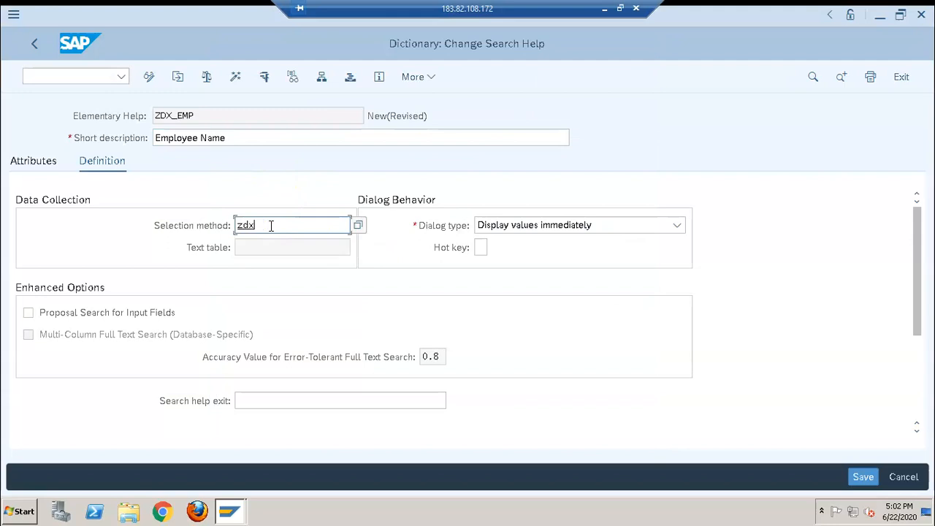
{"action": "left_click", "coordinate": [358, 225]}
{"action": "left_click", "coordinate": [365, 339]}
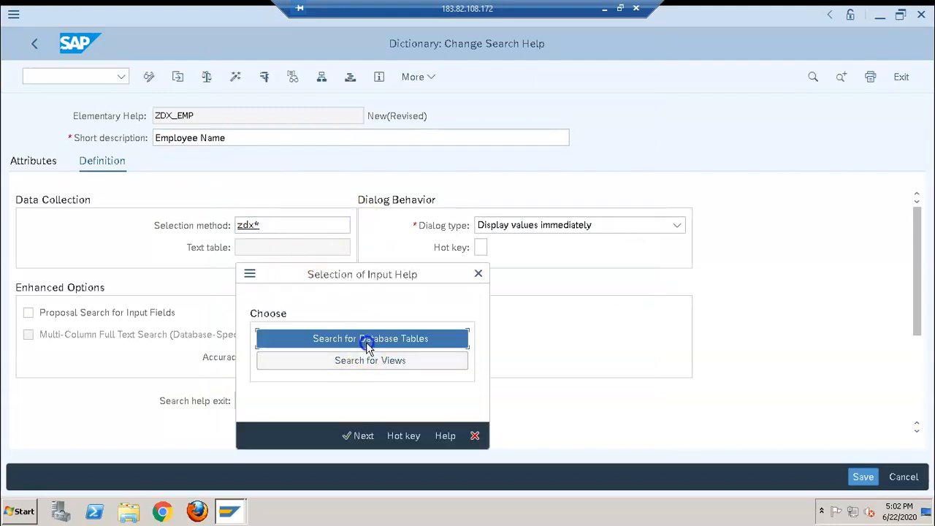
{"action": "left_click", "coordinate": [285, 183]}
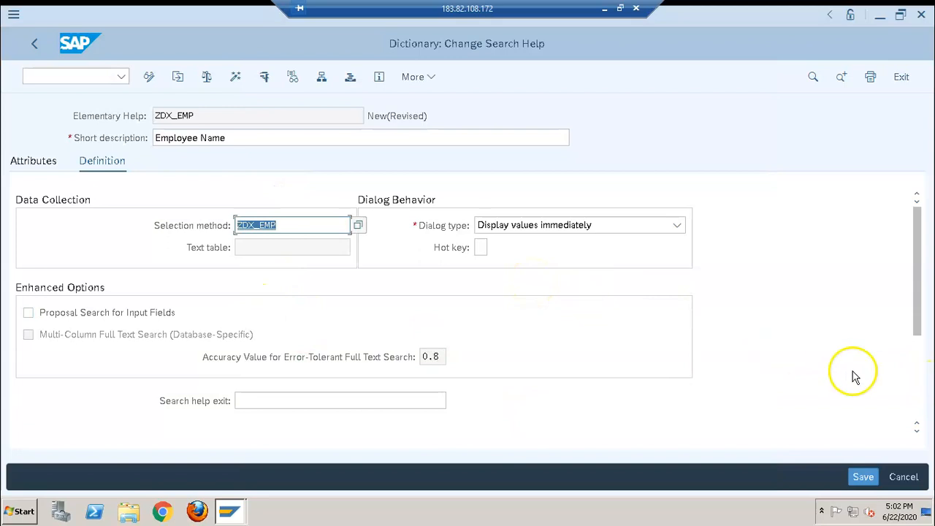
Step: Add the table fields EMPNO, EMPNA and DEPT as search help parameters
{"action": "scroll", "coordinate": [920, 394], "scroll_direction": "down", "scroll_amount": 3}
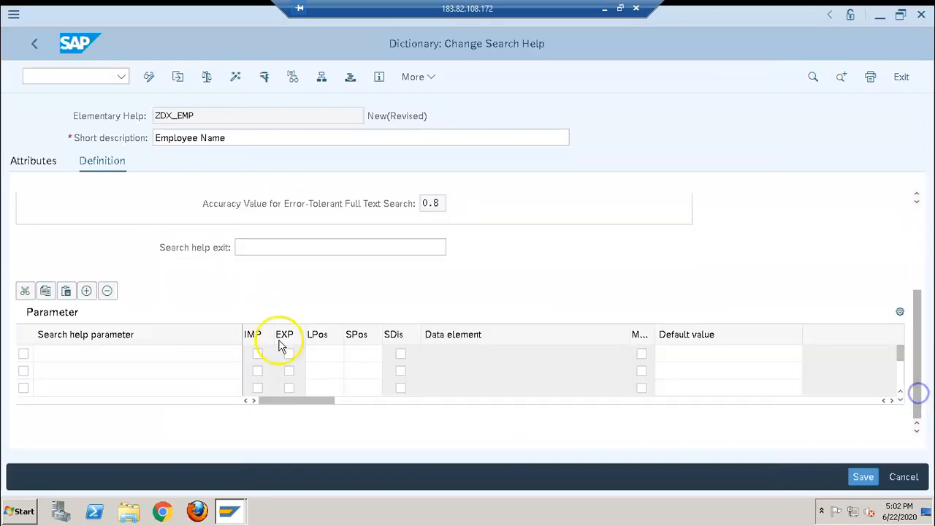
{"action": "left_click", "coordinate": [170, 353]}
{"action": "left_click", "coordinate": [250, 354]}
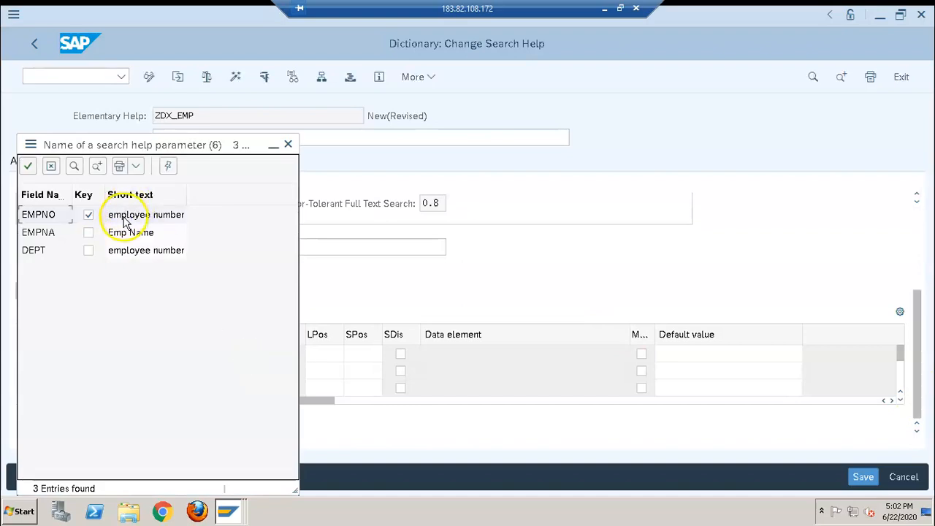
{"action": "left_click", "coordinate": [123, 219]}
{"action": "left_click", "coordinate": [163, 371]}
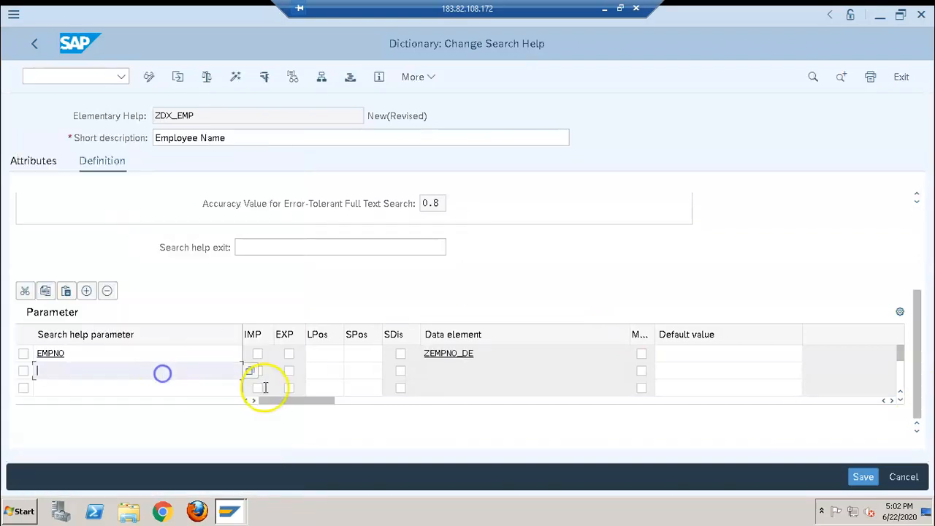
{"action": "left_click", "coordinate": [250, 371]}
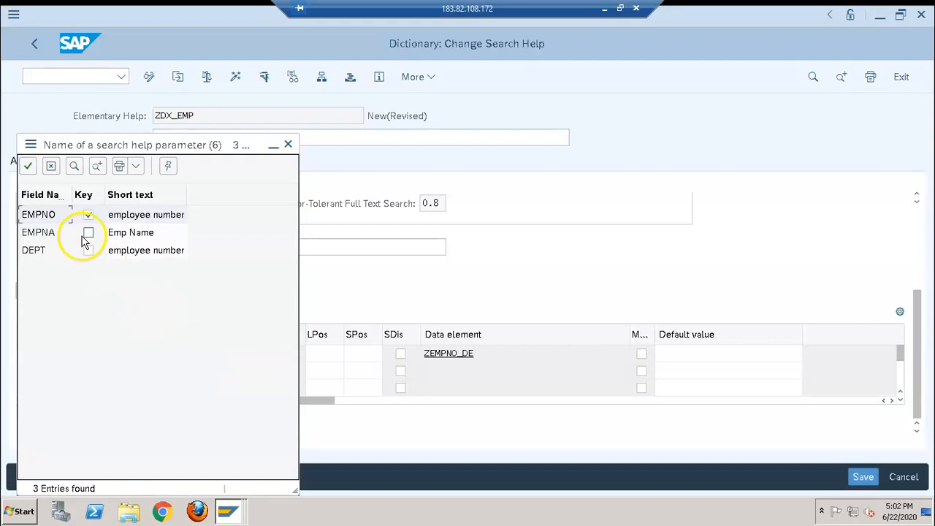
{"action": "left_click", "coordinate": [53, 234]}
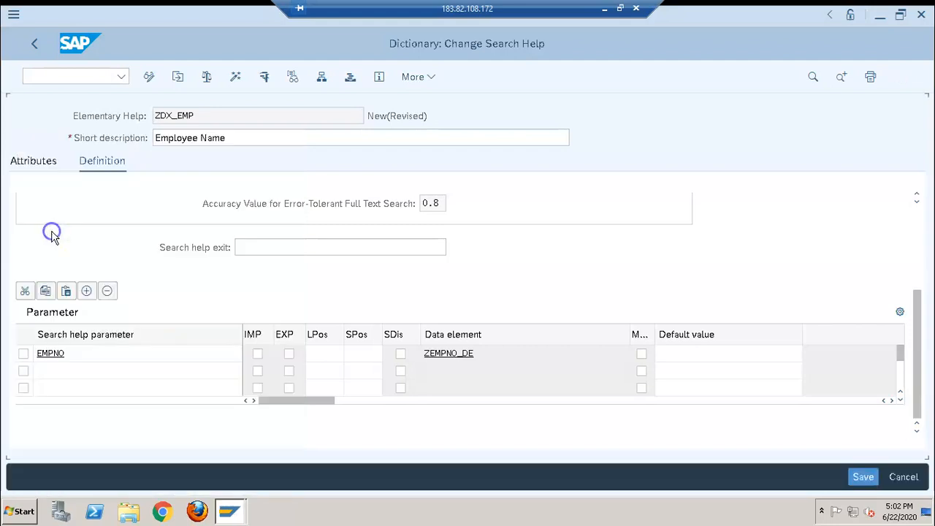
{"action": "left_click", "coordinate": [170, 388]}
{"action": "left_click", "coordinate": [249, 388]}
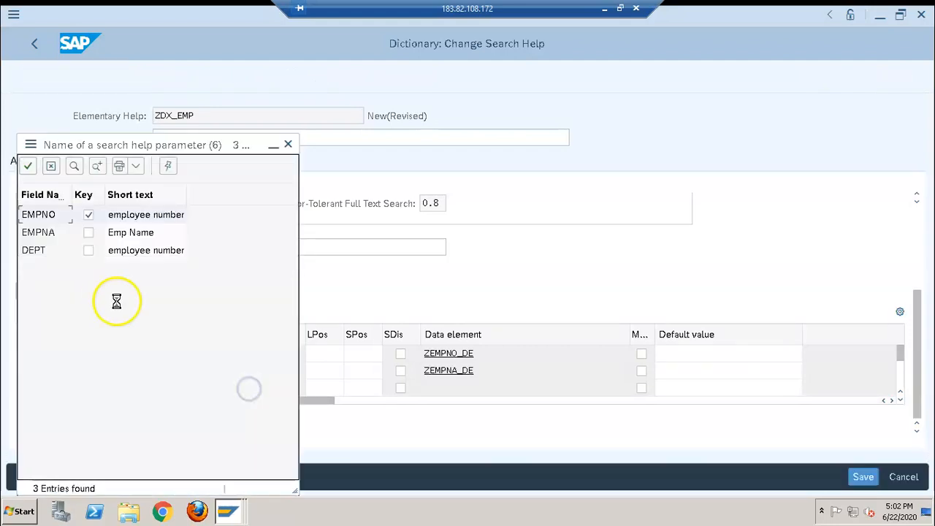
{"action": "left_click", "coordinate": [45, 252]}
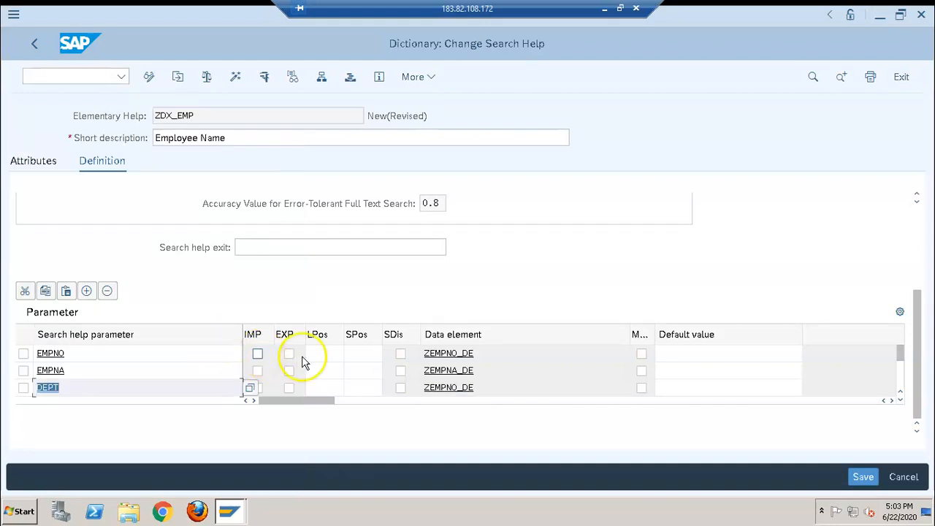
Step: Mark EMPNO, EMPNA and DEPT as export parameters, and make only EMPNA an import parameter
{"action": "left_click", "coordinate": [258, 356]}
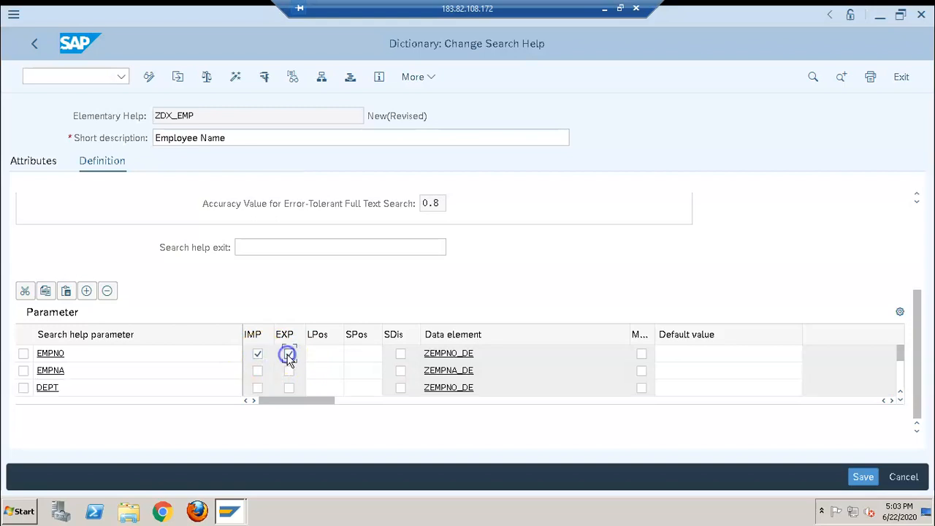
{"action": "left_click", "coordinate": [289, 370]}
{"action": "left_click", "coordinate": [258, 355]}
{"action": "left_click", "coordinate": [258, 371]}
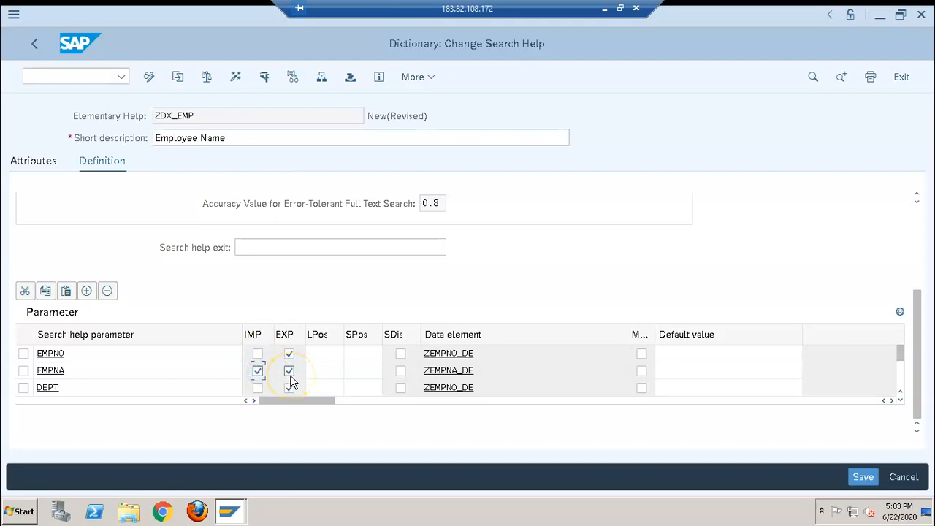
Step: Set the LPos and SPos values to 1 and 2 for EMPNO, 3 and 4 for EMPNA, and 5 and 6 for DEPT
{"action": "left_click", "coordinate": [325, 354]}
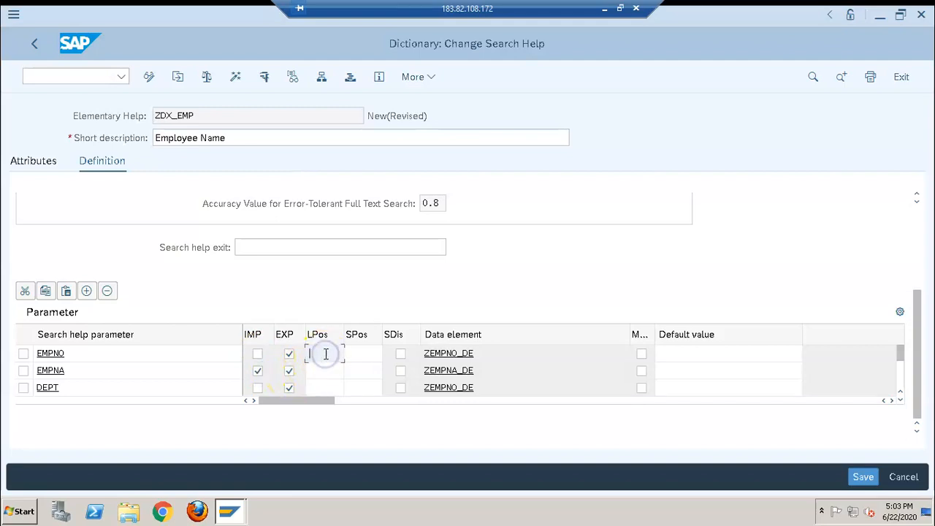
{"action": "type", "text": "1"}
{"action": "left_click", "coordinate": [367, 352]}
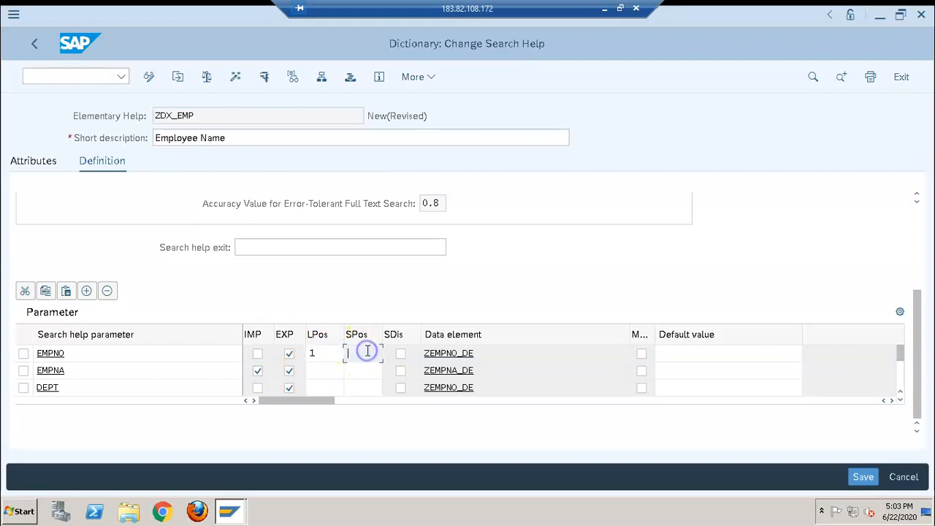
{"action": "left_click", "coordinate": [327, 369]}
{"action": "type", "text": "3"}
{"action": "left_click", "coordinate": [359, 375]}
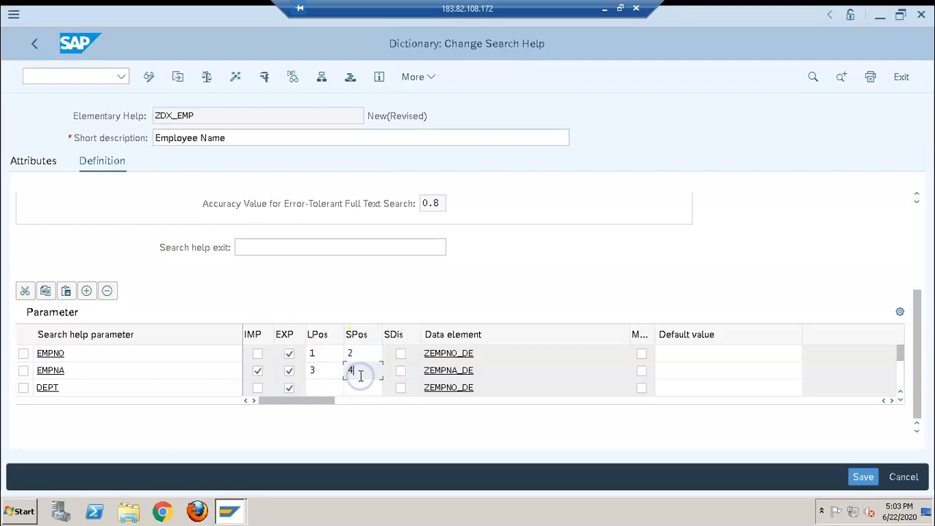
{"action": "left_click", "coordinate": [325, 388]}
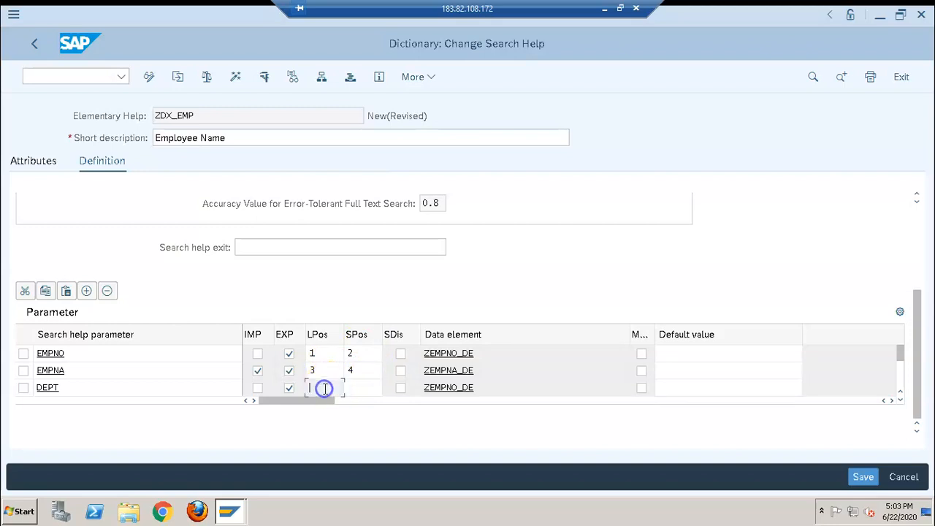
{"action": "left_click", "coordinate": [368, 387]}
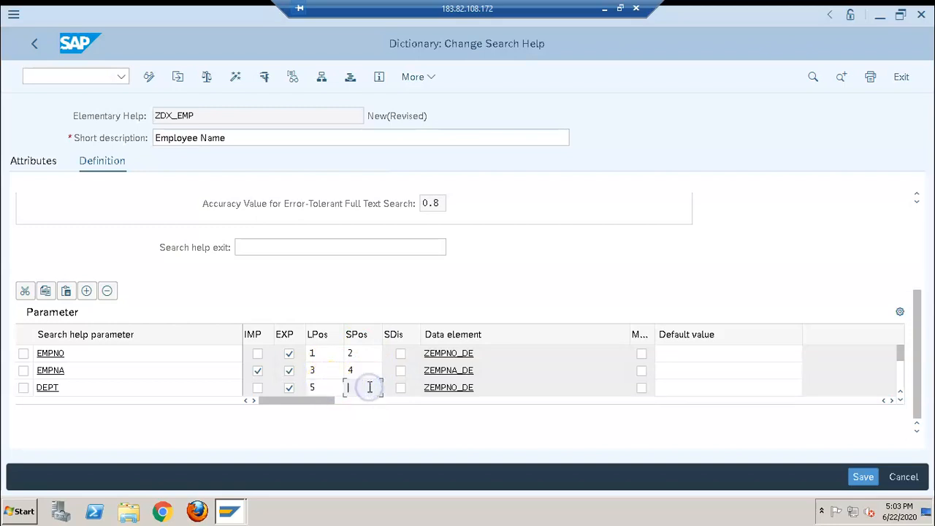
Step: Save search help ZDX_EMP with its object directory entry and activate it
{"action": "left_click", "coordinate": [235, 77]}
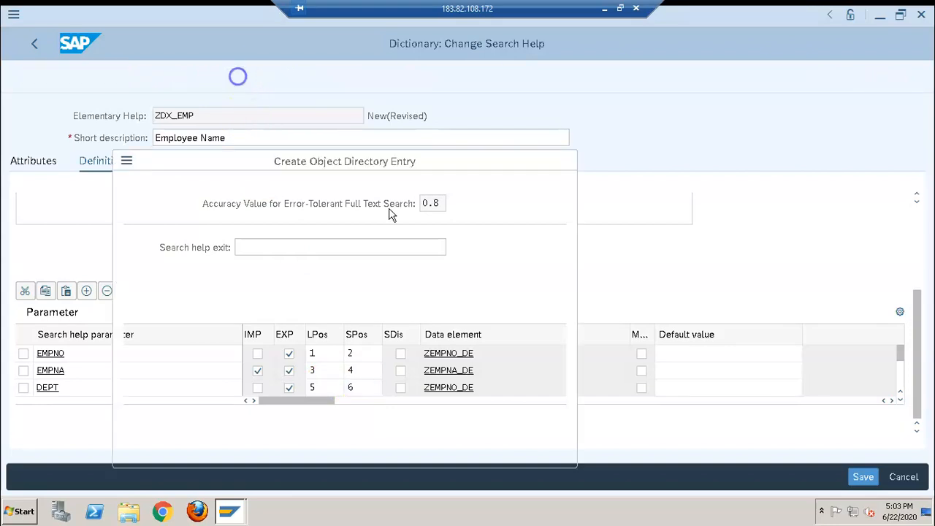
{"action": "key", "text": "Return"}
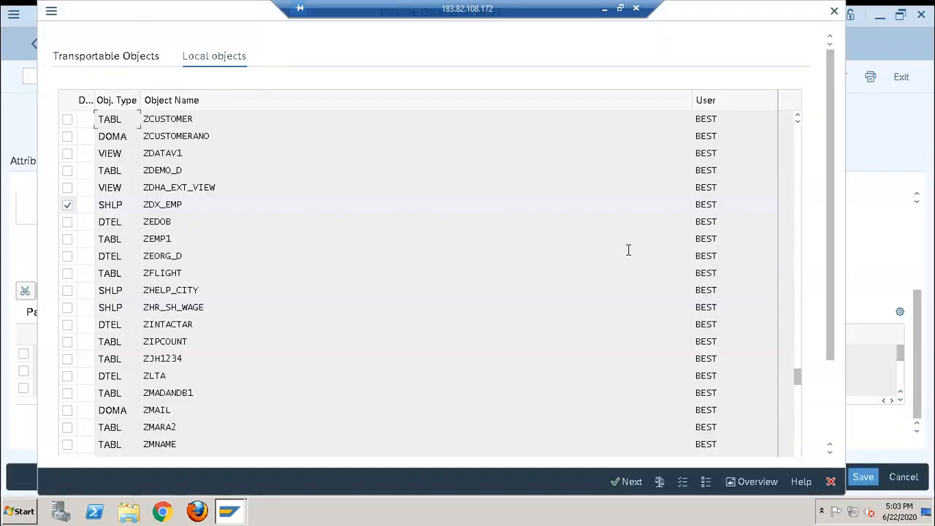
{"action": "key", "text": "Return"}
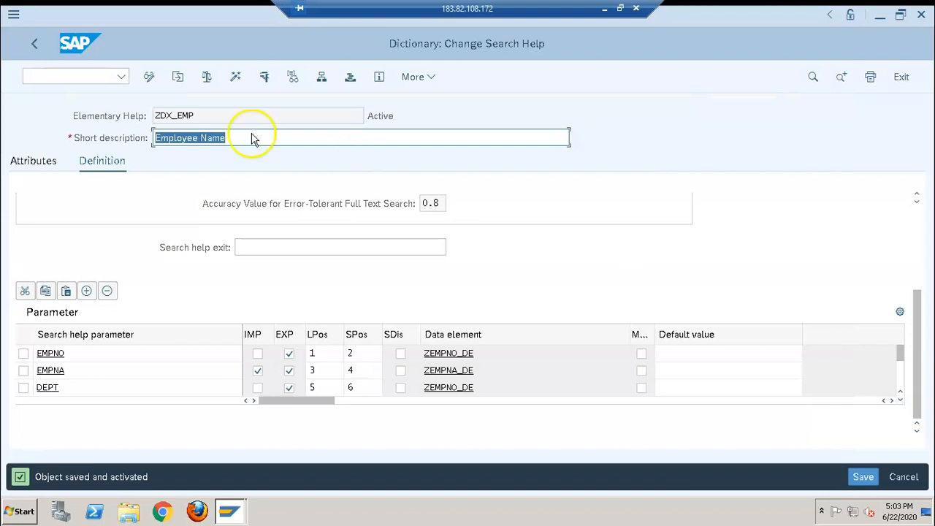
Step: Reopen database table ZDX_EMP in change mode and open data element ZEMPNO_DE of field EMPNO
{"action": "left_click", "coordinate": [39, 45]}
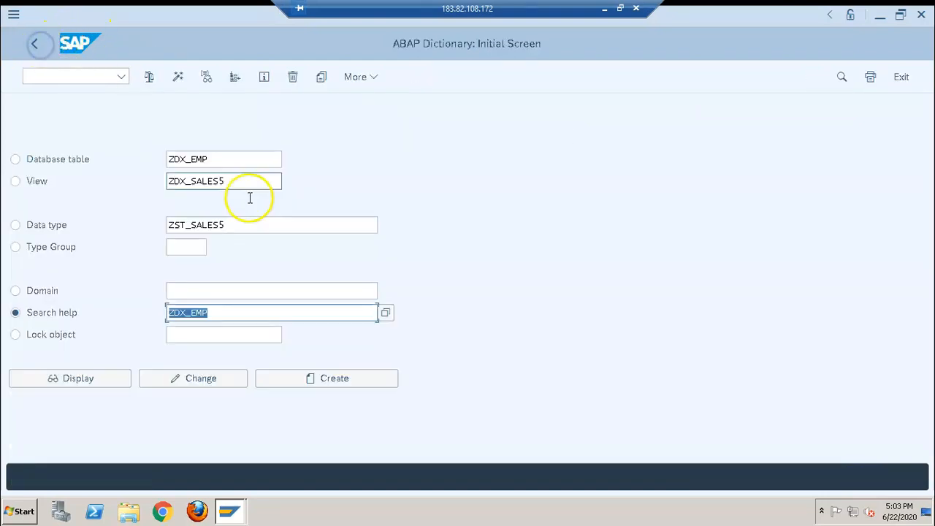
{"action": "left_click", "coordinate": [237, 314]}
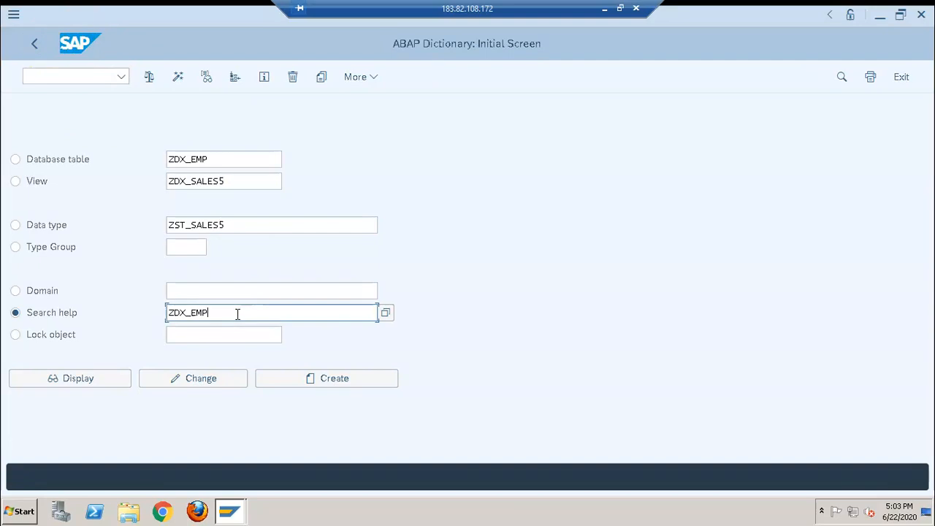
{"action": "double_click", "coordinate": [228, 314]}
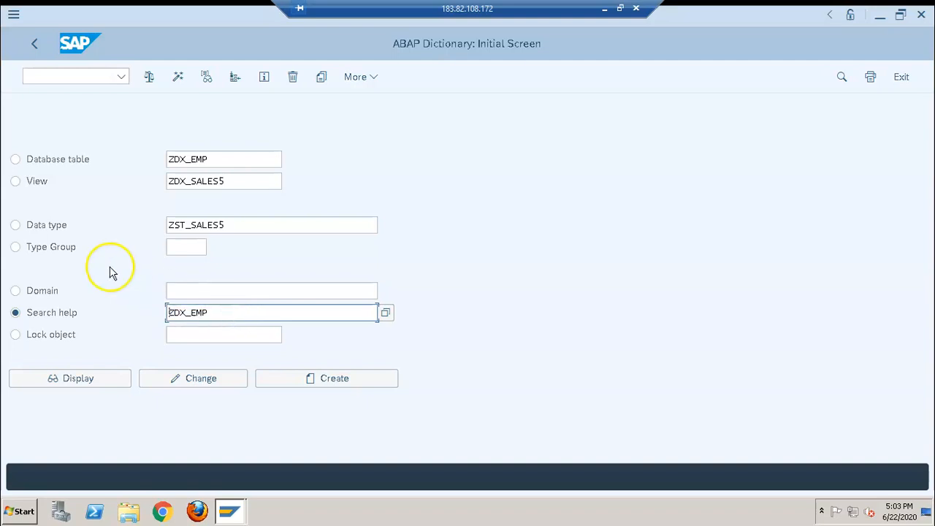
{"action": "left_click", "coordinate": [60, 225]}
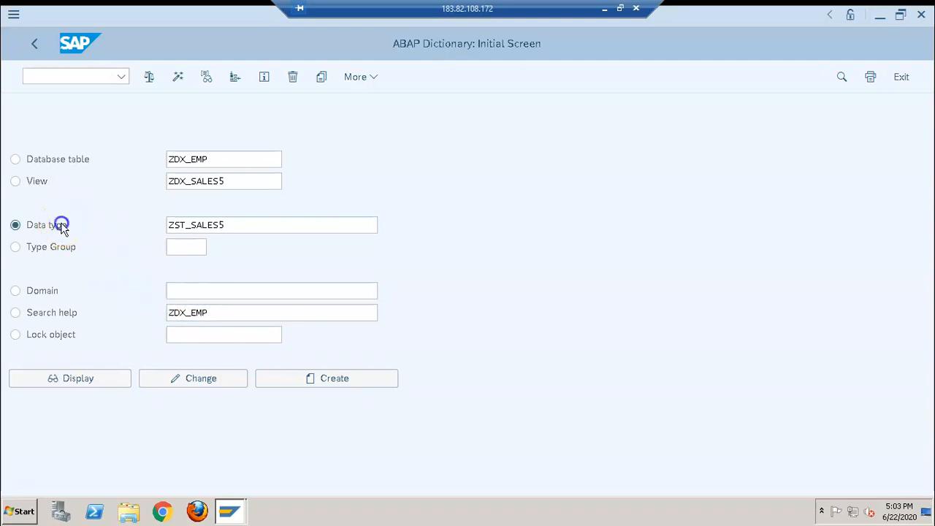
{"action": "left_click", "coordinate": [84, 160]}
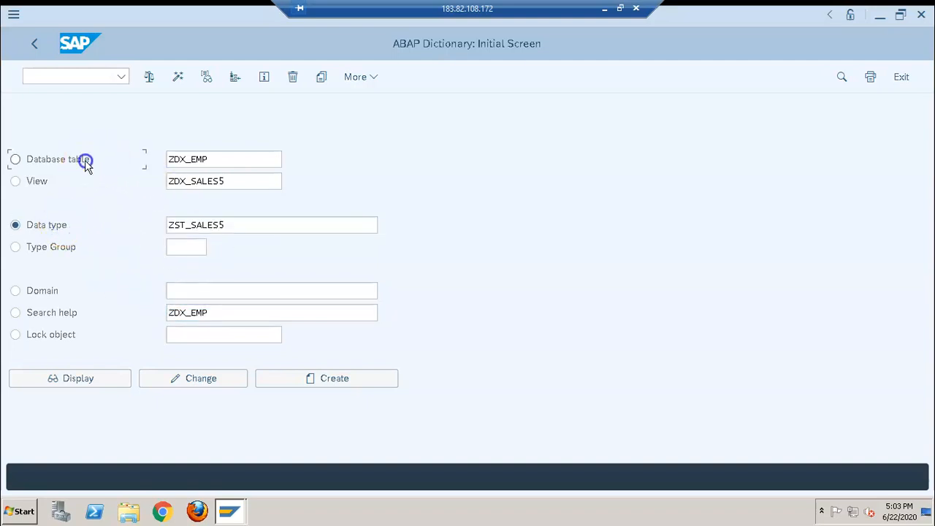
{"action": "left_click", "coordinate": [229, 379]}
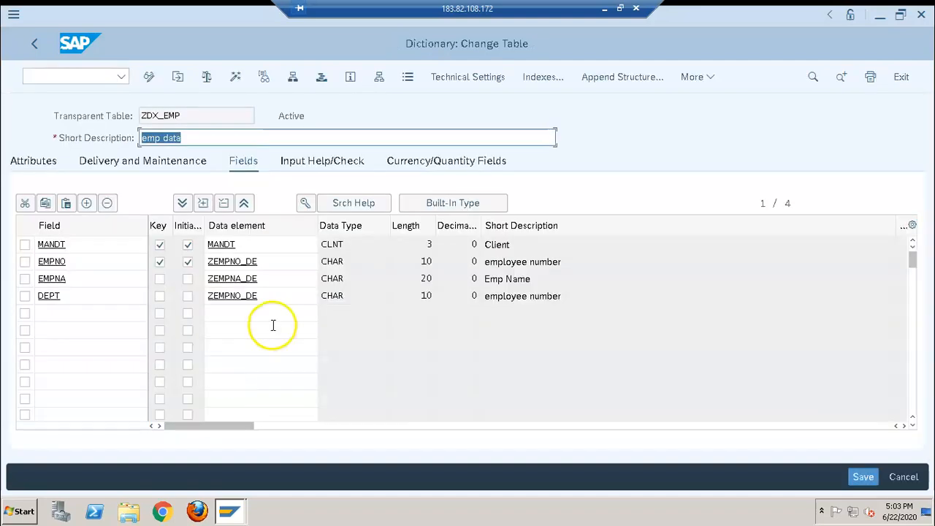
{"action": "double_click", "coordinate": [241, 260]}
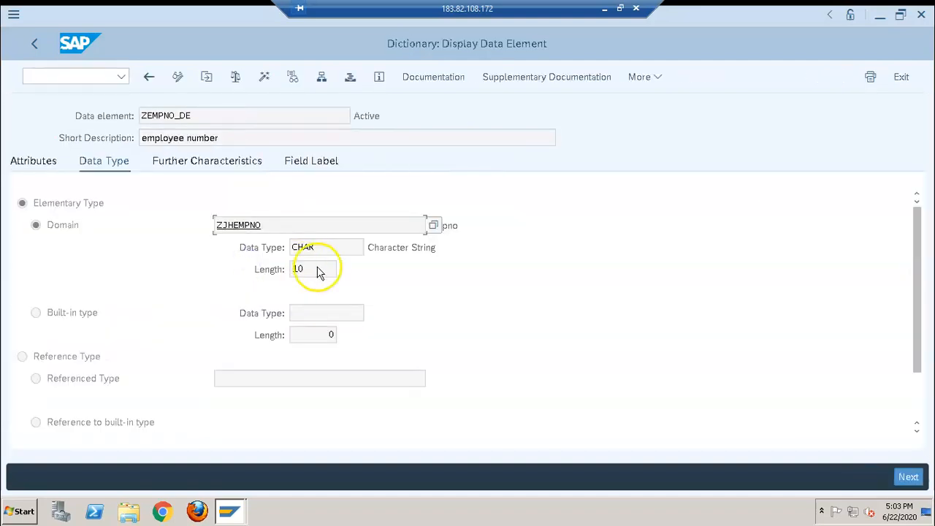
Step: In change mode, assign search help ZDX_EMP with parameter EMPNA to data element ZEMPNO_DE
{"action": "left_click", "coordinate": [213, 159]}
{"action": "left_click", "coordinate": [175, 83]}
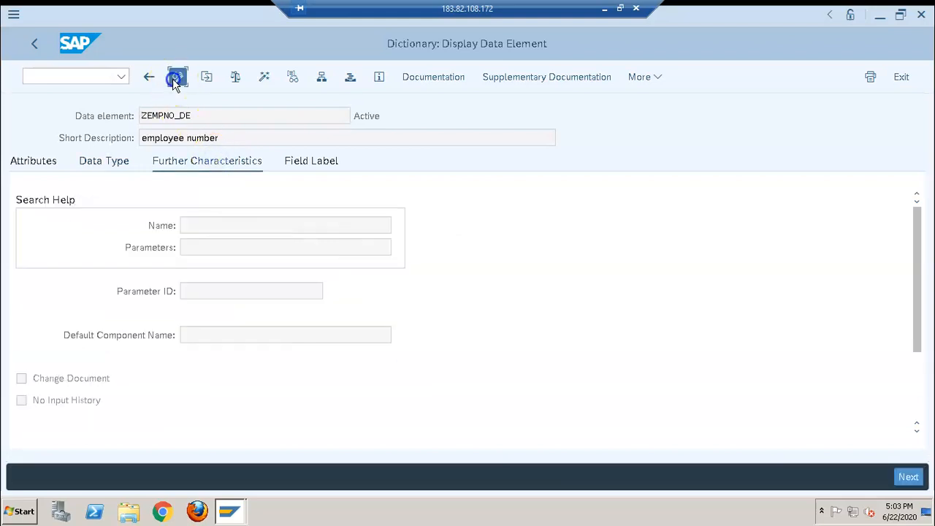
{"action": "left_click", "coordinate": [231, 230]}
{"action": "type", "text": "ZDX_EMP"}
{"action": "left_click", "coordinate": [235, 245]}
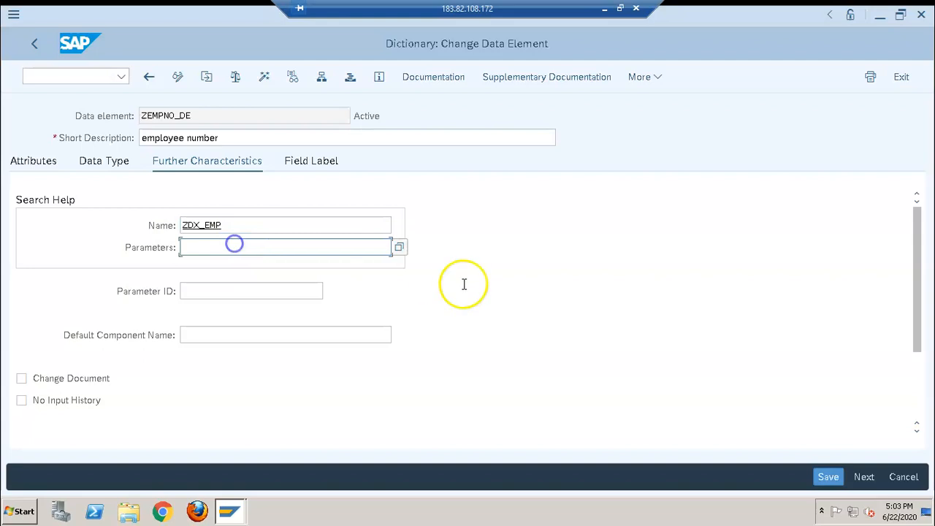
{"action": "left_click", "coordinate": [399, 248]}
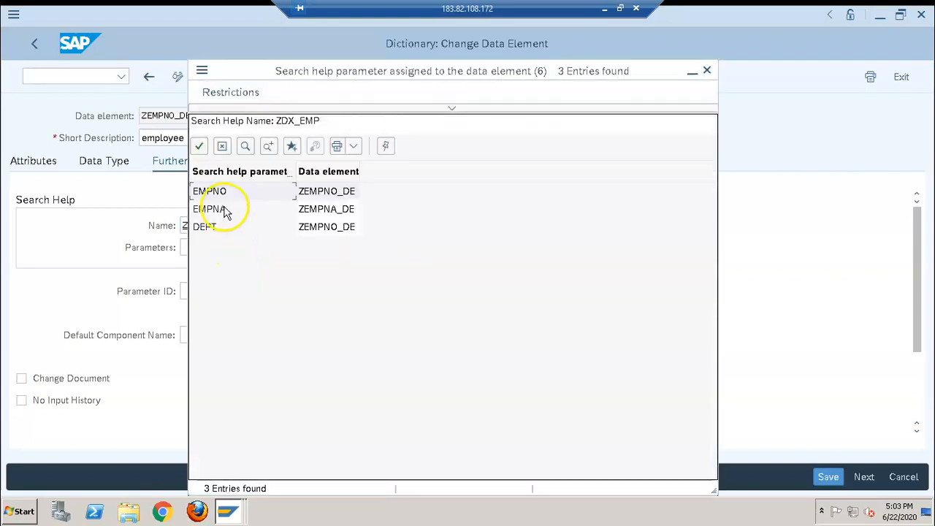
{"action": "double_click", "coordinate": [217, 210]}
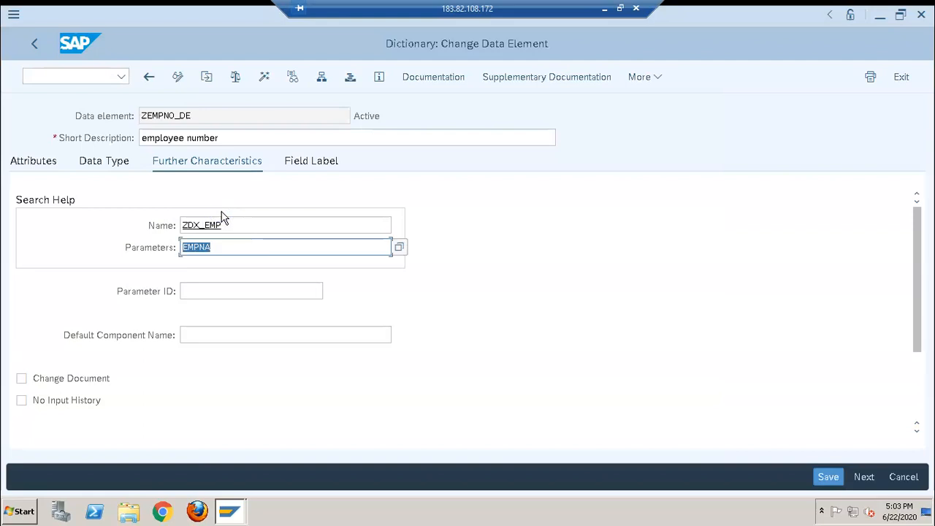
Step: Try to activate data element ZEMPNO_DE with the assigned search help and review the activation log
{"action": "left_click", "coordinate": [263, 77]}
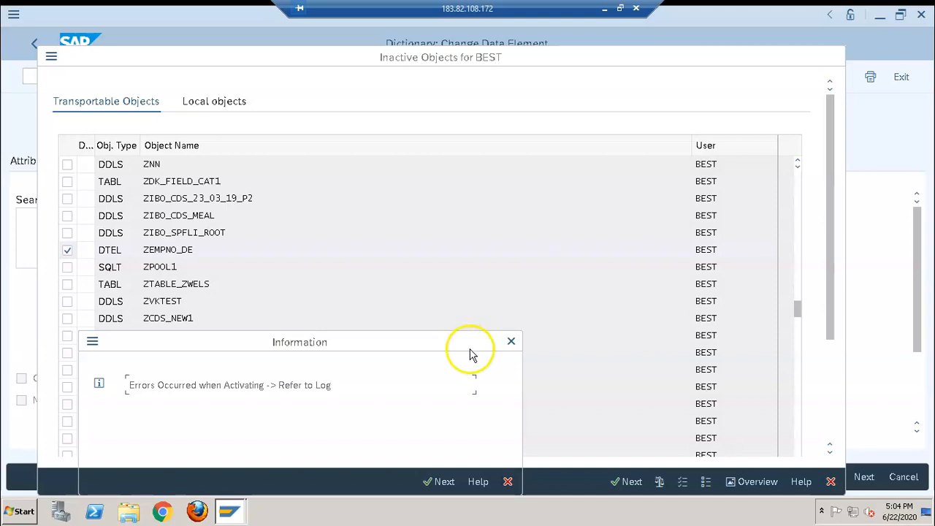
{"action": "left_click", "coordinate": [446, 484]}
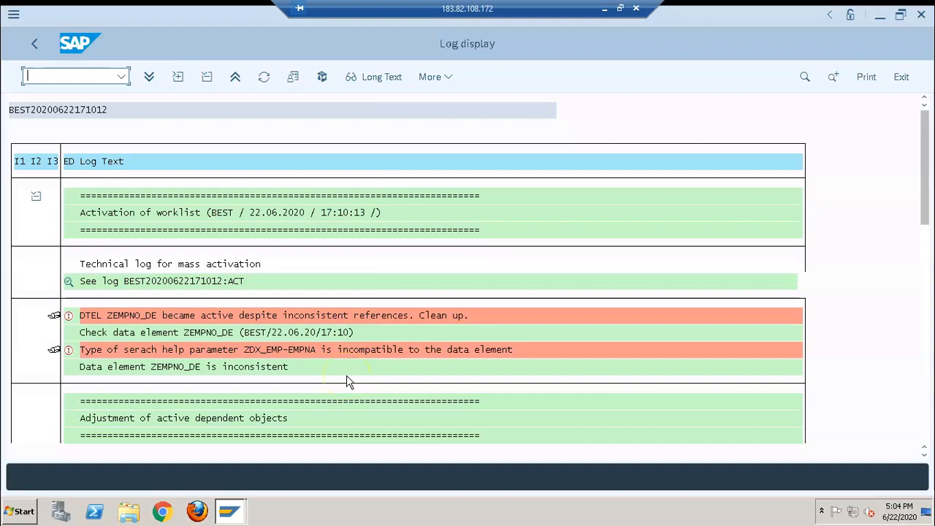
{"action": "left_click", "coordinate": [34, 43]}
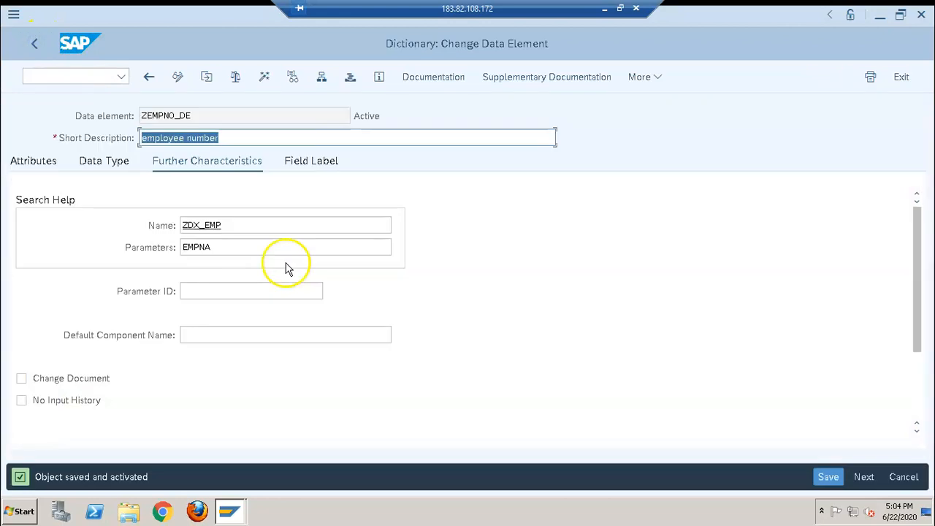
Step: Examine the parameters of the assigned search help ZDX_EMP and check data element ZEMPNO_DE for consistency
{"action": "double_click", "coordinate": [214, 226]}
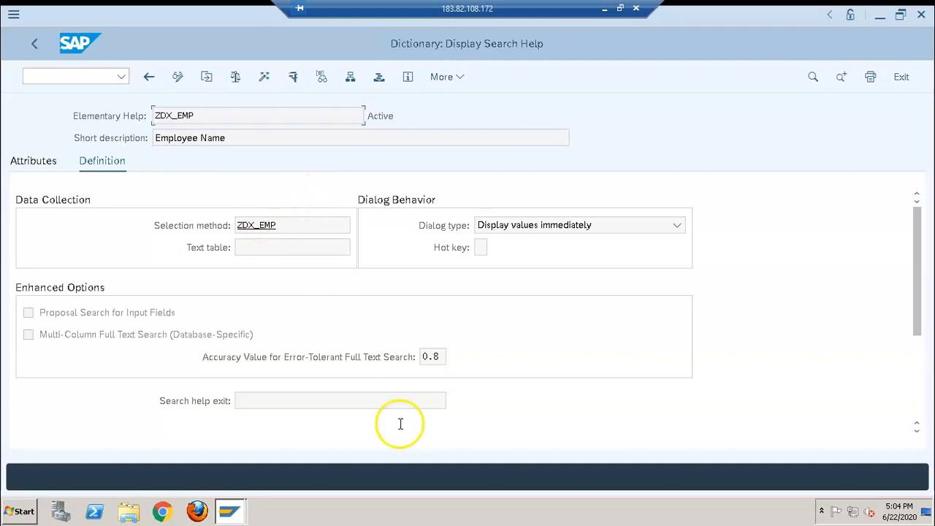
{"action": "left_click", "coordinate": [918, 402]}
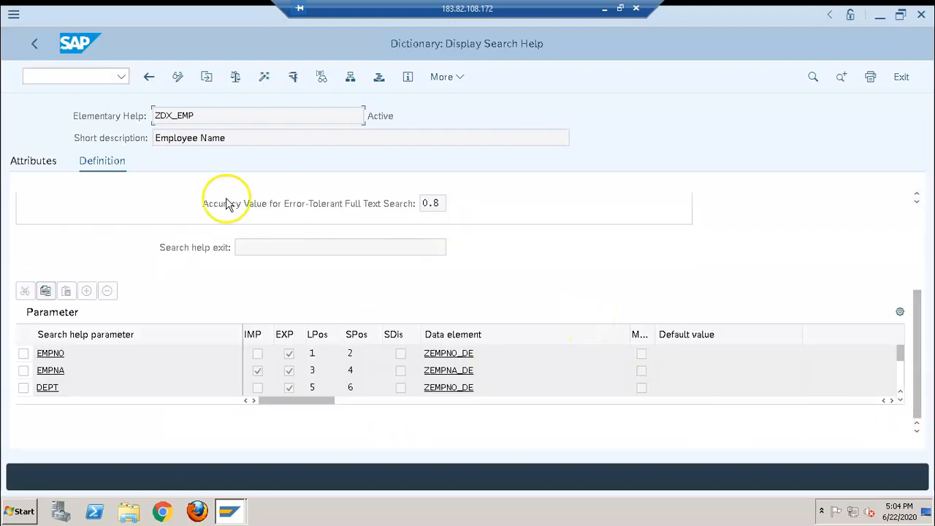
{"action": "left_click", "coordinate": [35, 44]}
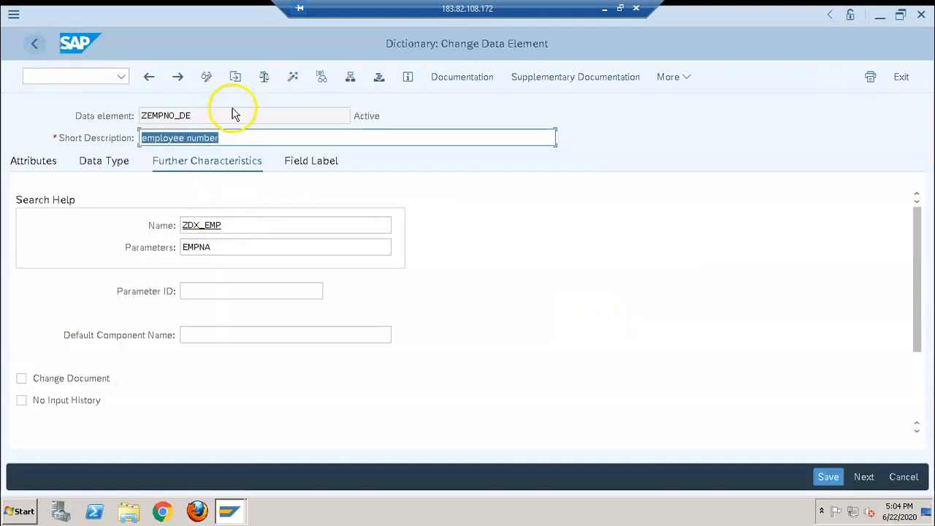
{"action": "left_click", "coordinate": [264, 79]}
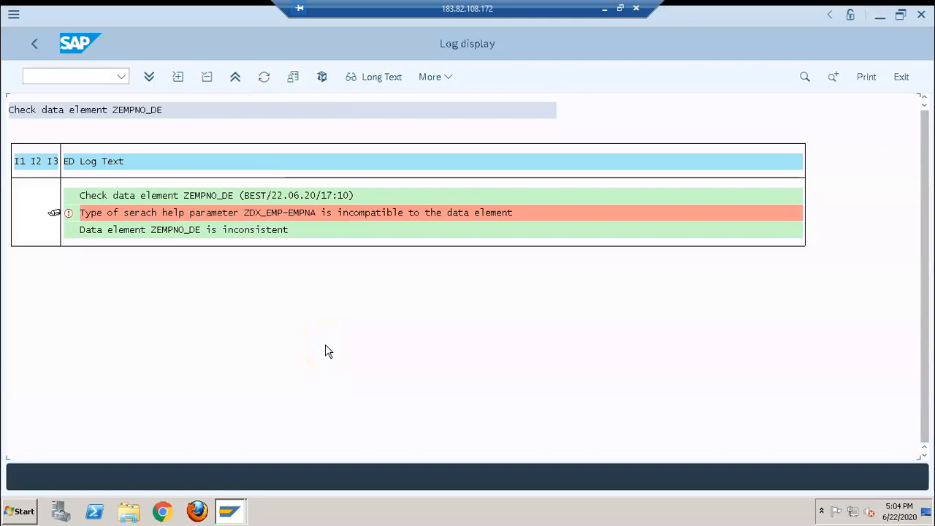
{"action": "left_click", "coordinate": [35, 42]}
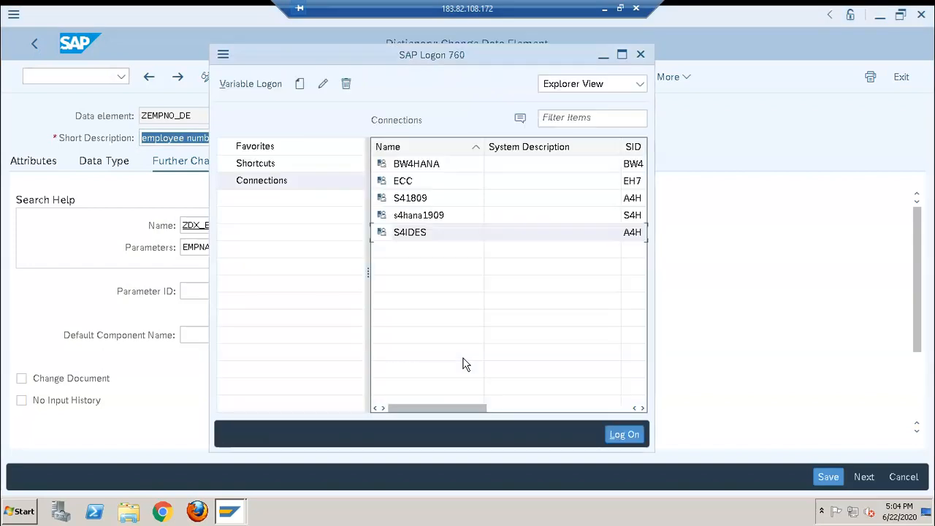
Step: Open search help ZDX_EMP from the data element and view the function module lookup for its search help exit
{"action": "left_click", "coordinate": [219, 228]}
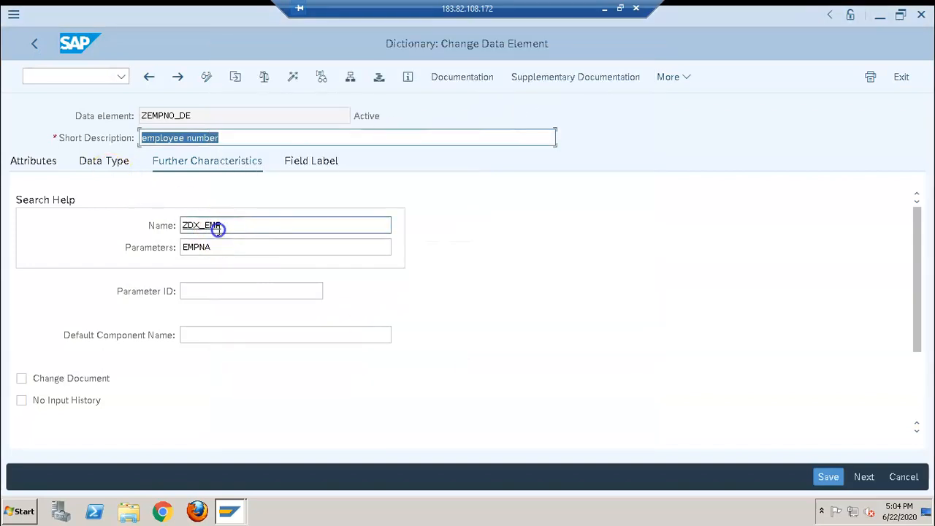
{"action": "double_click", "coordinate": [219, 228]}
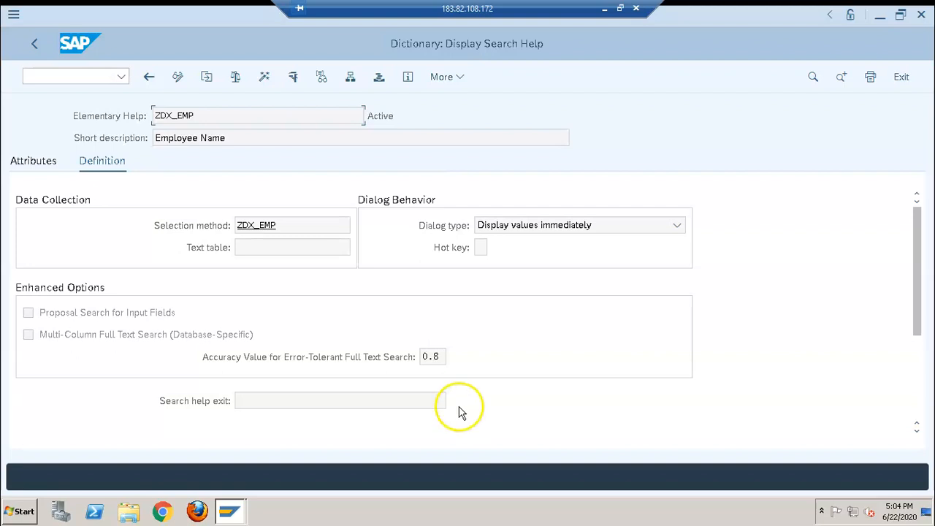
{"action": "scroll", "coordinate": [919, 372], "scroll_direction": "down", "scroll_amount": 3}
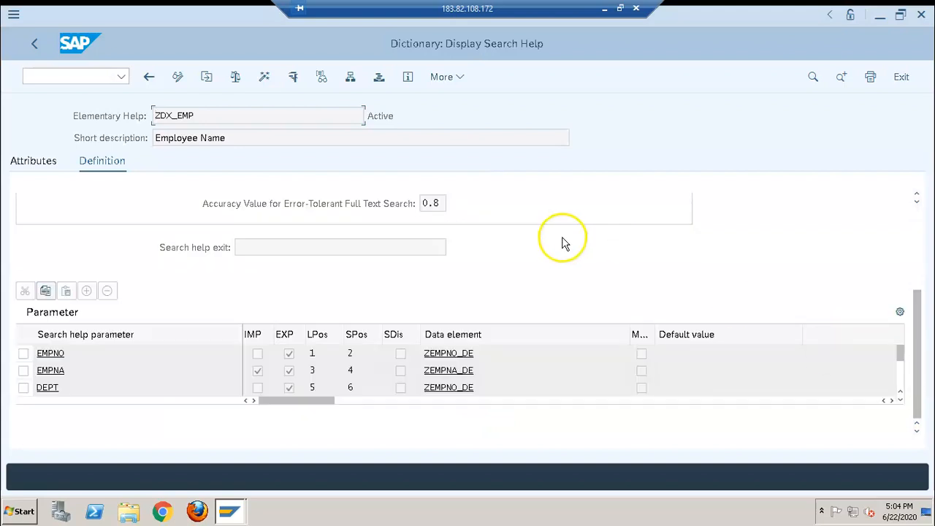
{"action": "left_click", "coordinate": [344, 253]}
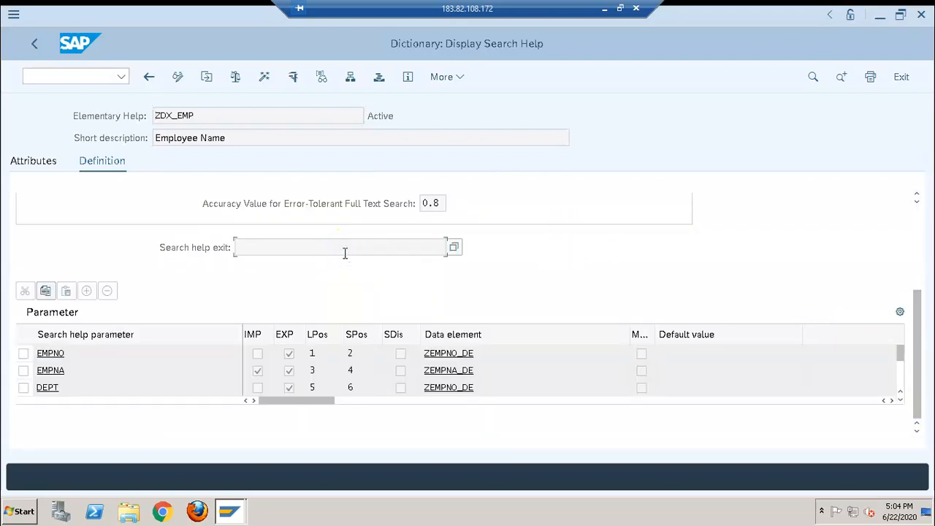
{"action": "left_click", "coordinate": [454, 248]}
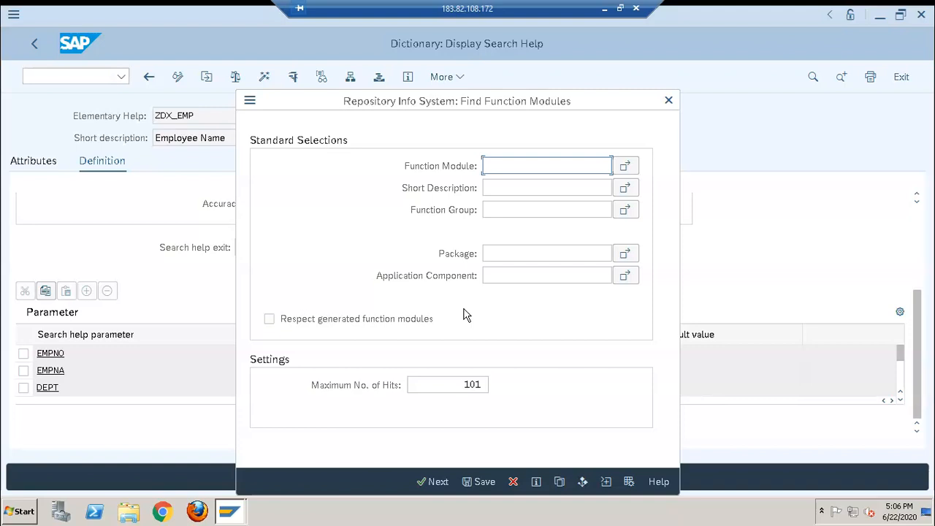
{"action": "left_click", "coordinate": [599, 165]}
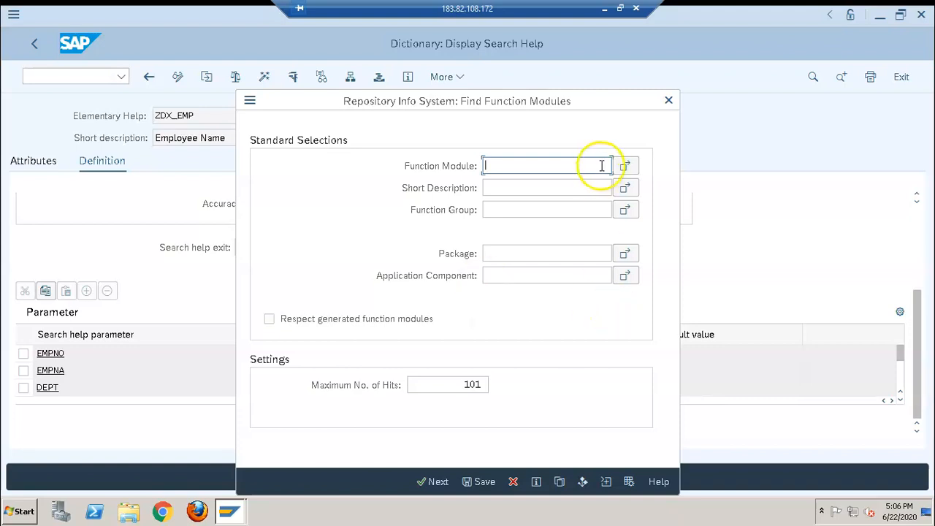
{"action": "left_click", "coordinate": [669, 102]}
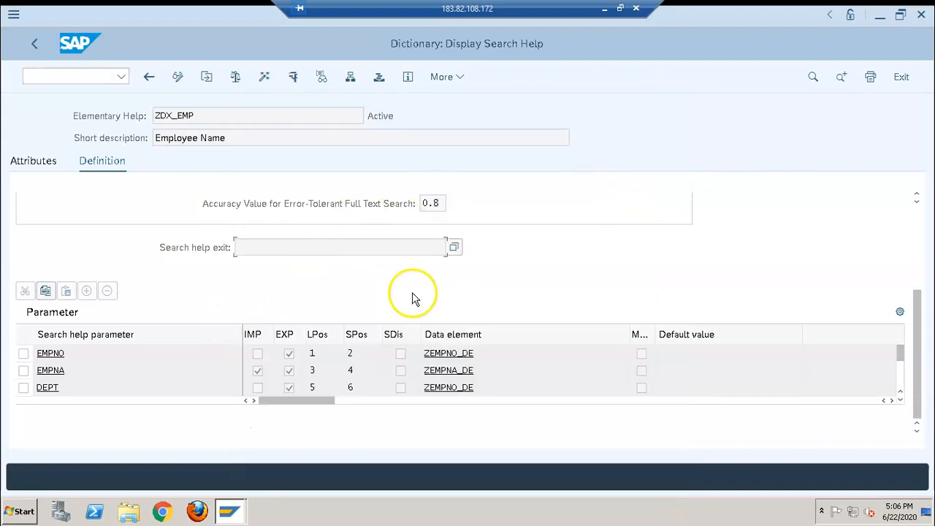
Step: Make EMPNO the import parameter instead of EMPNA, activate search help ZDX_EMP and return to the data element
{"action": "left_click", "coordinate": [260, 372]}
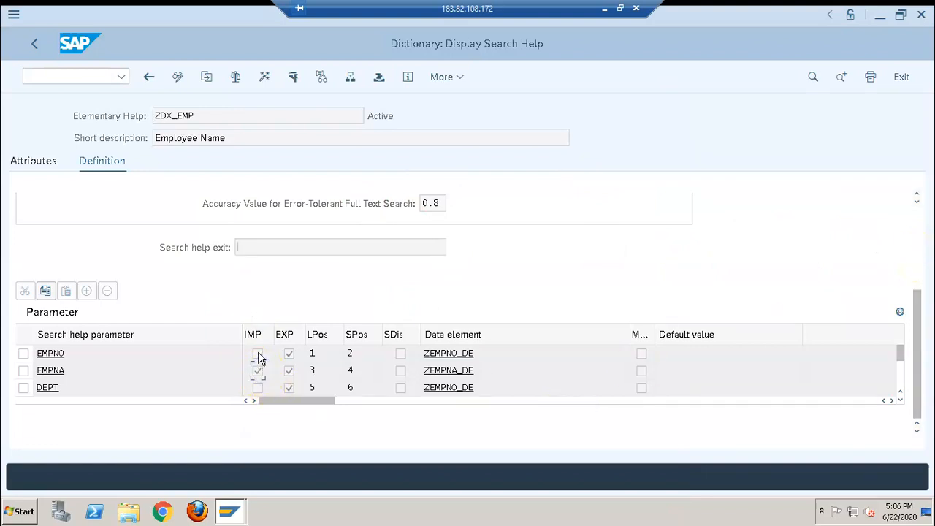
{"action": "left_click", "coordinate": [176, 86]}
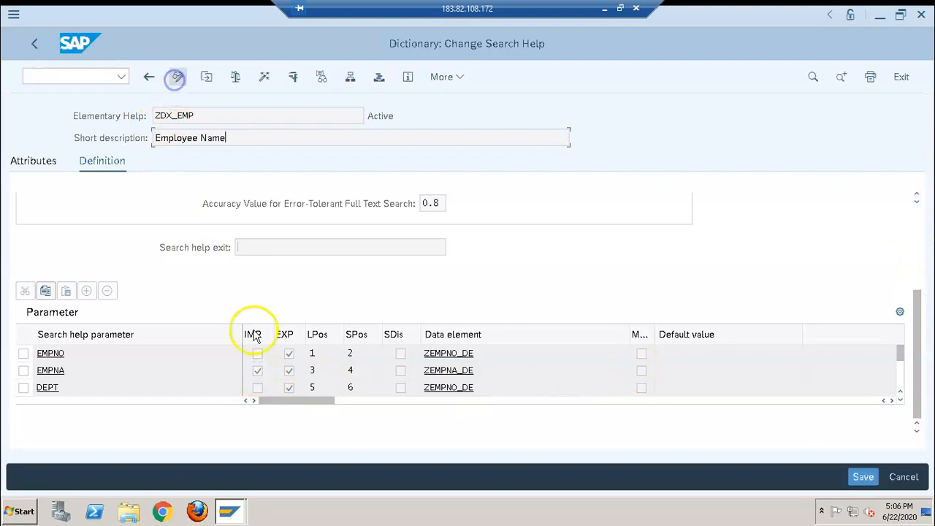
{"action": "left_click", "coordinate": [258, 355]}
{"action": "left_click", "coordinate": [259, 371]}
{"action": "left_click", "coordinate": [262, 77]}
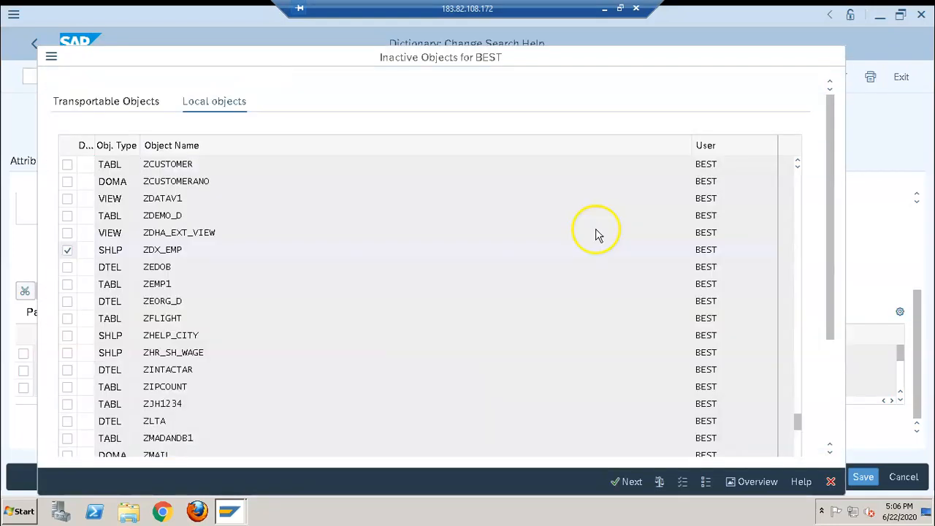
{"action": "key", "text": "Return"}
{"action": "left_click", "coordinate": [149, 77]}
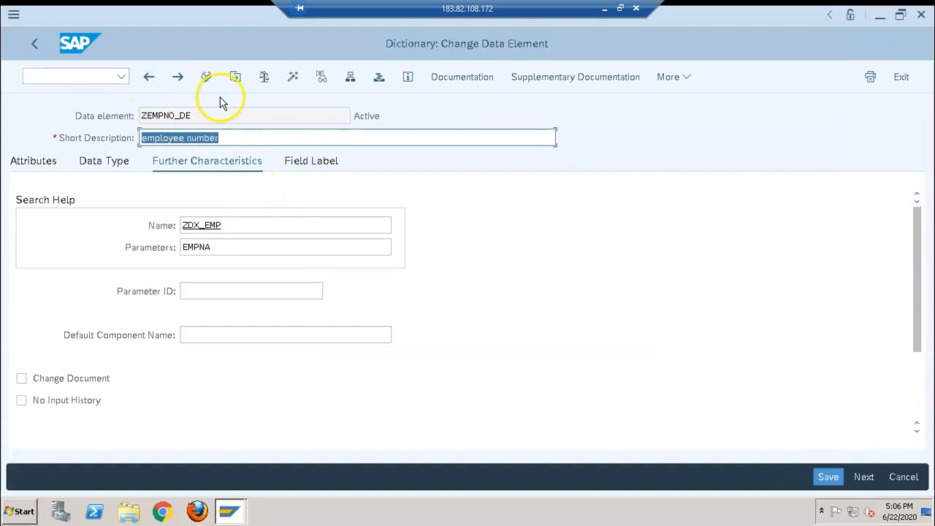
Step: Recheck data element ZEMPNO_DE for consistency and read the check log
{"action": "left_click", "coordinate": [263, 81]}
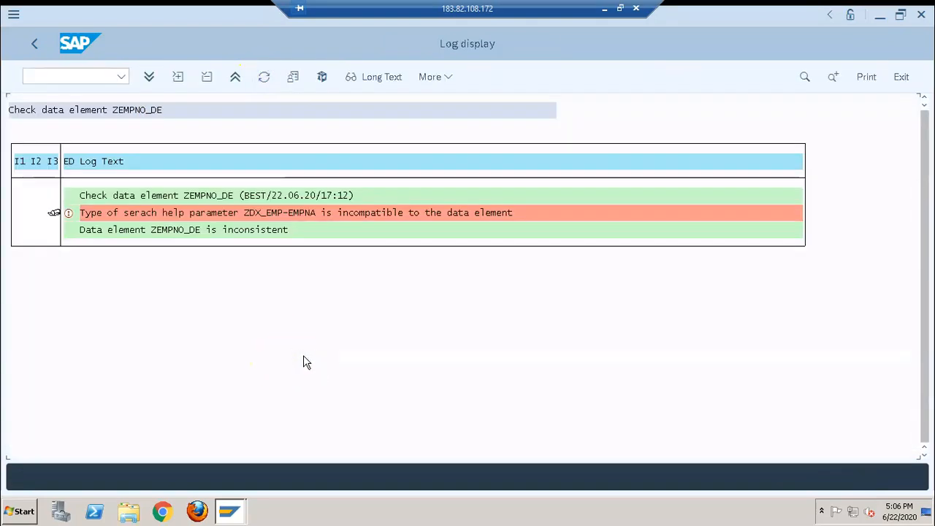
{"action": "left_click", "coordinate": [434, 278]}
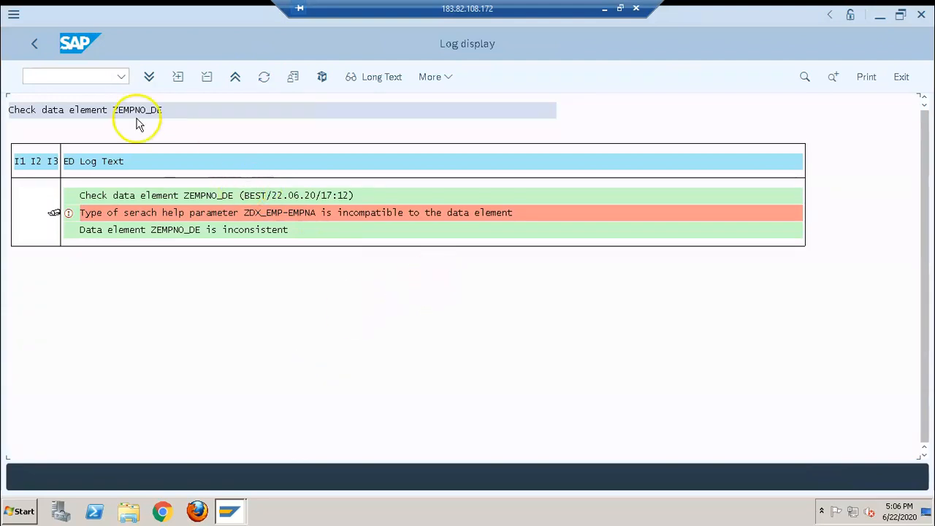
{"action": "left_click", "coordinate": [34, 48]}
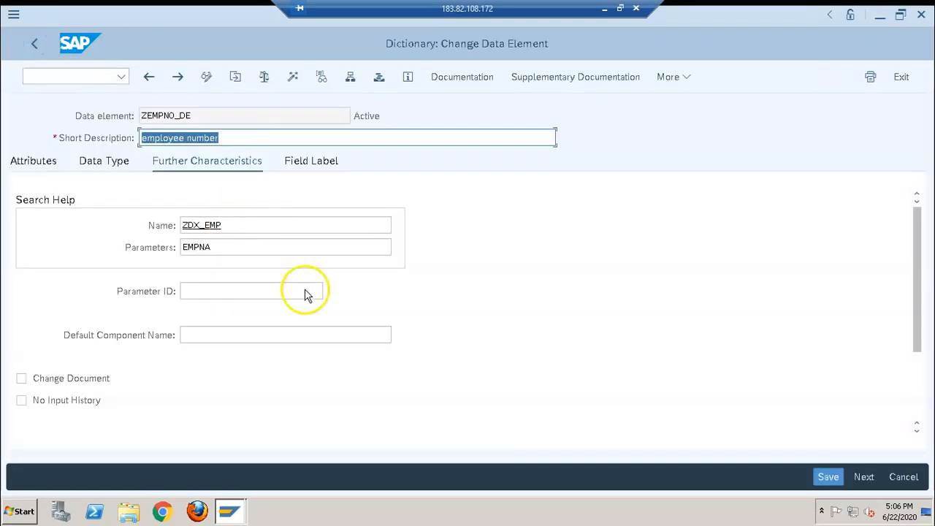
Step: Clear the search help name and parameter from data element ZEMPNO_DE
{"action": "left_click", "coordinate": [240, 225]}
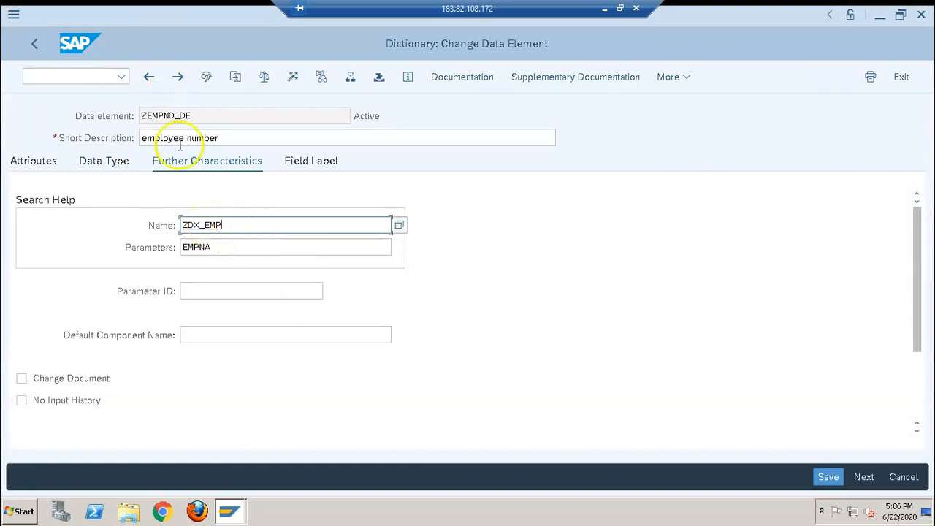
{"action": "double_click", "coordinate": [253, 228]}
{"action": "key", "text": "BackSpace"}
{"action": "key", "text": "BackSpace"}
{"action": "key", "text": "BackSpace"}
{"action": "key", "text": "BackSpace"}
{"action": "key", "text": "BackSpace"}
{"action": "key", "text": "BackSpace"}
{"action": "key", "text": "BackSpace"}
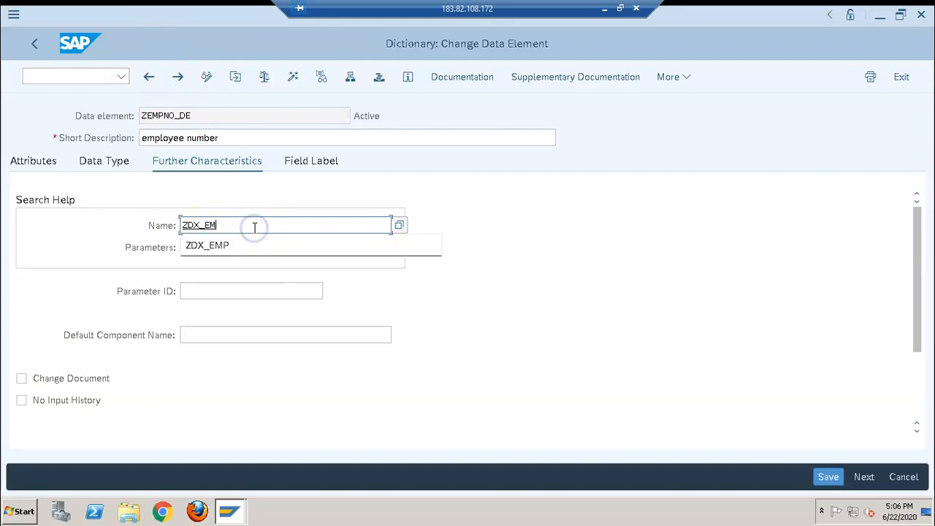
{"action": "type", "text": "z"}
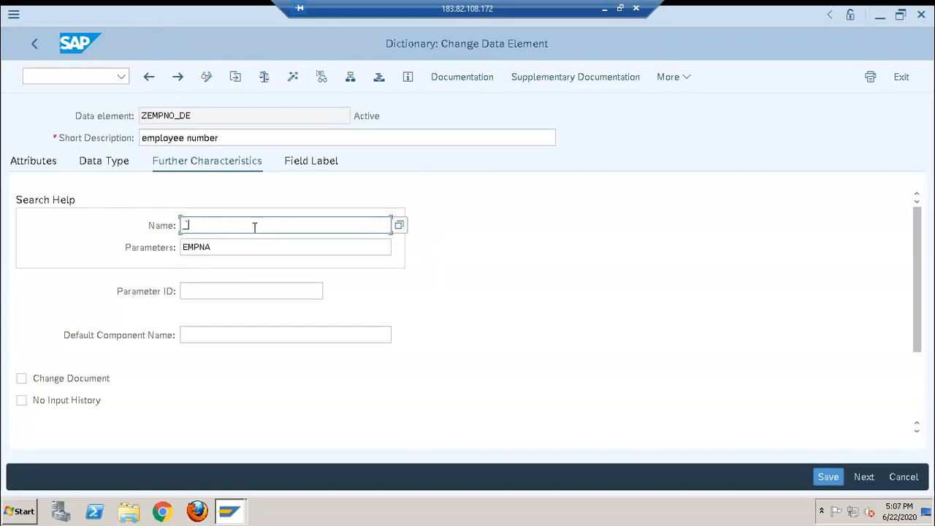
{"action": "key", "text": "BackSpace"}
{"action": "key", "text": "Tab"}
{"action": "key", "text": "BackSpace"}
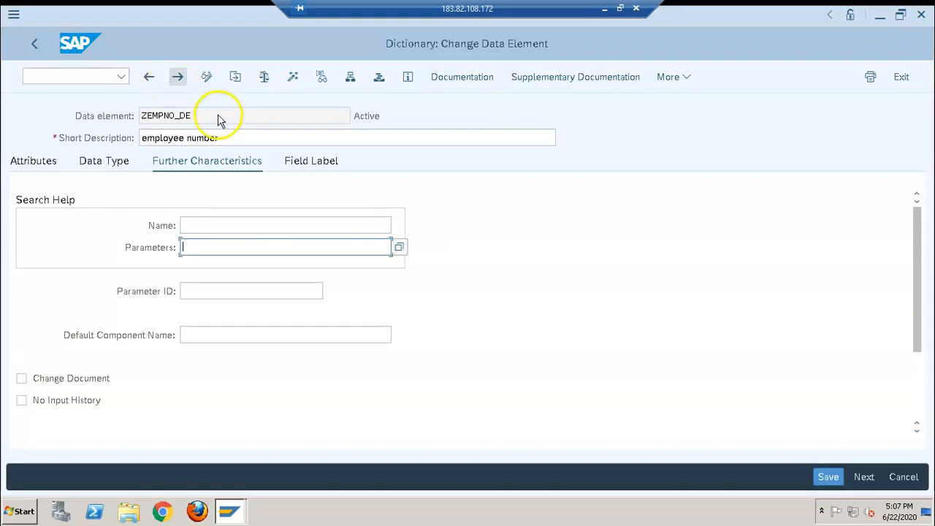
Step: Activate data element ZEMPNO_DE with its activation log displayed, and return to the fields of table ZDX_EMP
{"action": "left_click", "coordinate": [292, 79]}
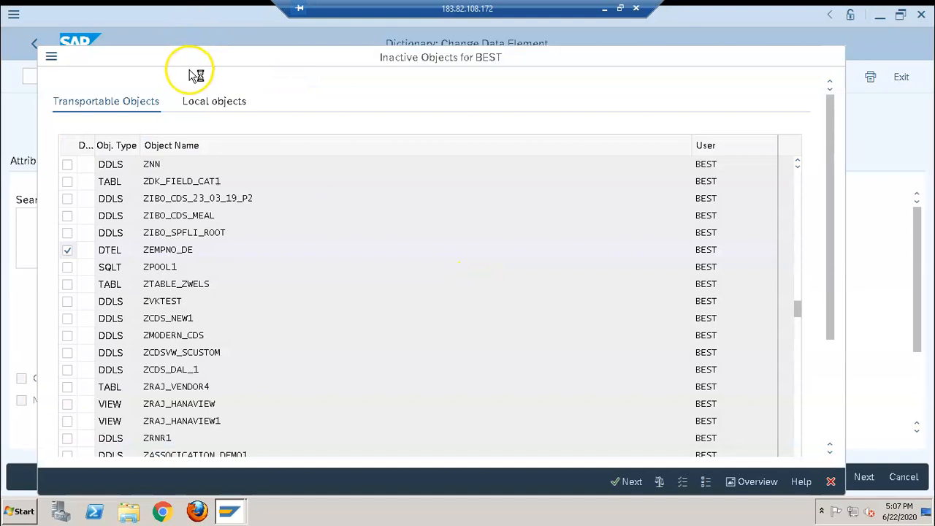
{"action": "key", "text": "Return"}
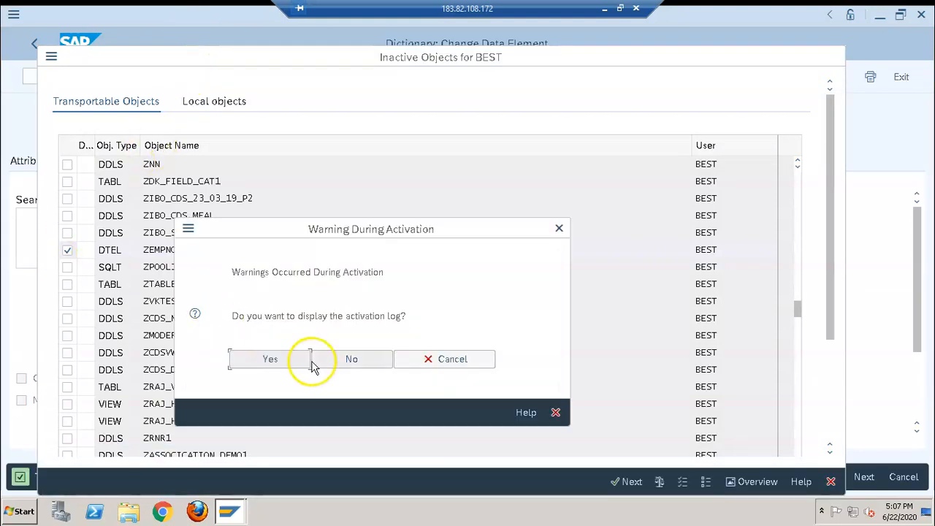
{"action": "left_click", "coordinate": [289, 363]}
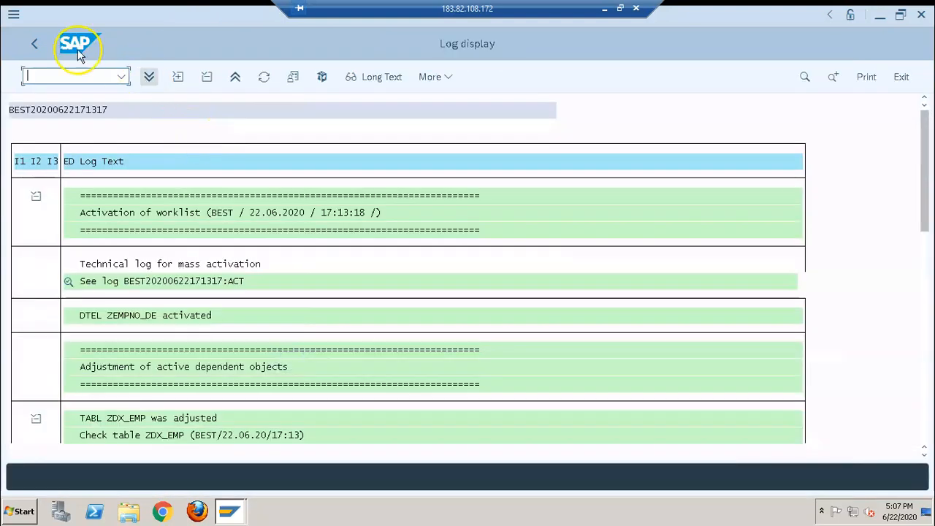
{"action": "left_click", "coordinate": [31, 46]}
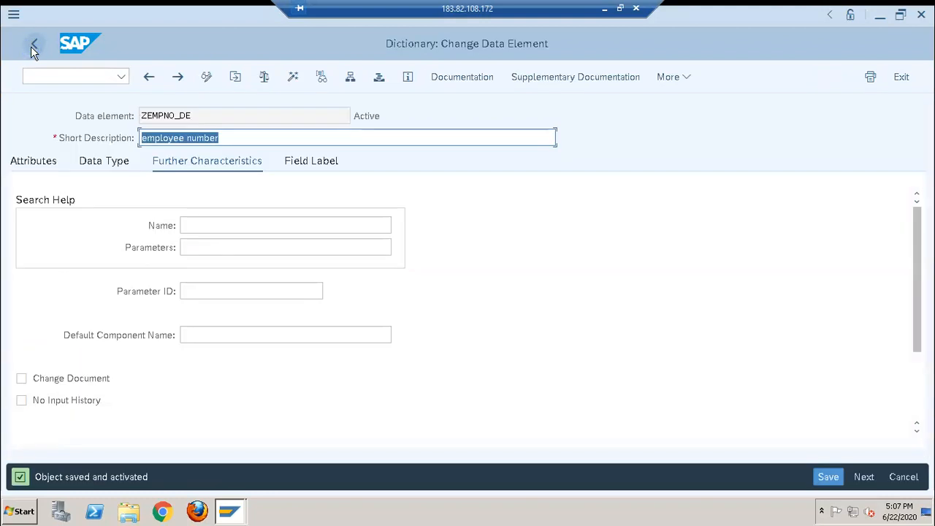
{"action": "left_click", "coordinate": [31, 46]}
{"action": "left_click", "coordinate": [197, 261]}
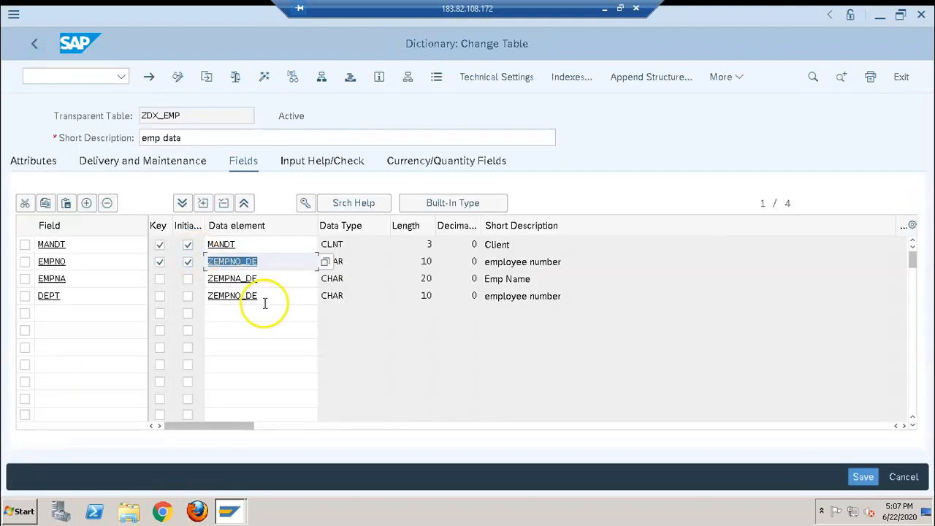
Step: Assign search help ZDX_EMP with parameter EMPNA to data element ZEMPNA_DE of table ZDX_EMP
{"action": "double_click", "coordinate": [249, 277]}
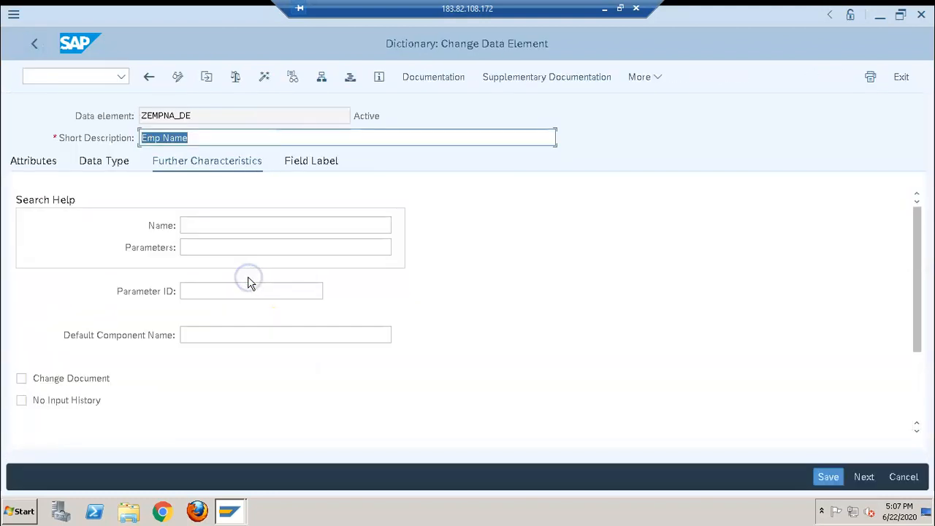
{"action": "left_click", "coordinate": [234, 225]}
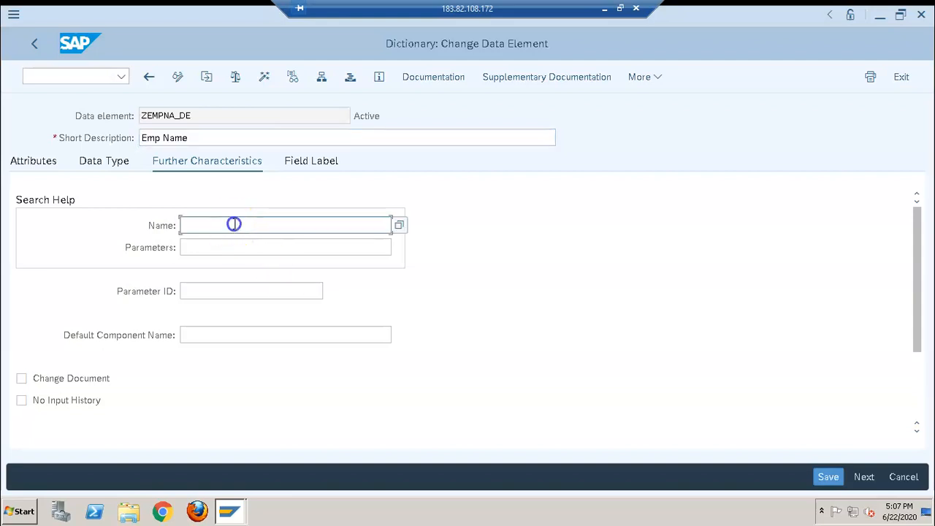
{"action": "key", "text": "Down"}
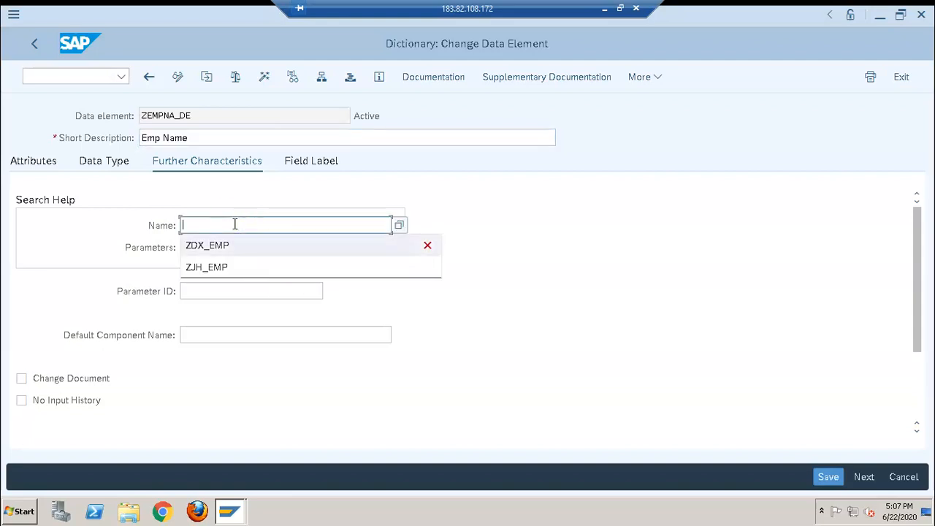
{"action": "key", "text": "Return"}
{"action": "key", "text": "Down"}
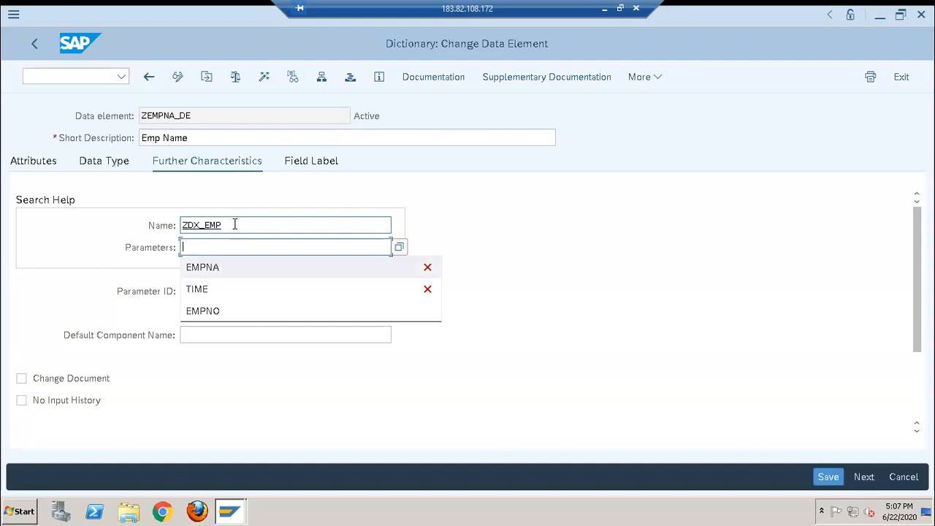
{"action": "key", "text": "Return"}
Step: Activate data element ZEMPNA_DE without displaying the activation log, and return to the fields of table ZDX_EMP
{"action": "left_click", "coordinate": [263, 76]}
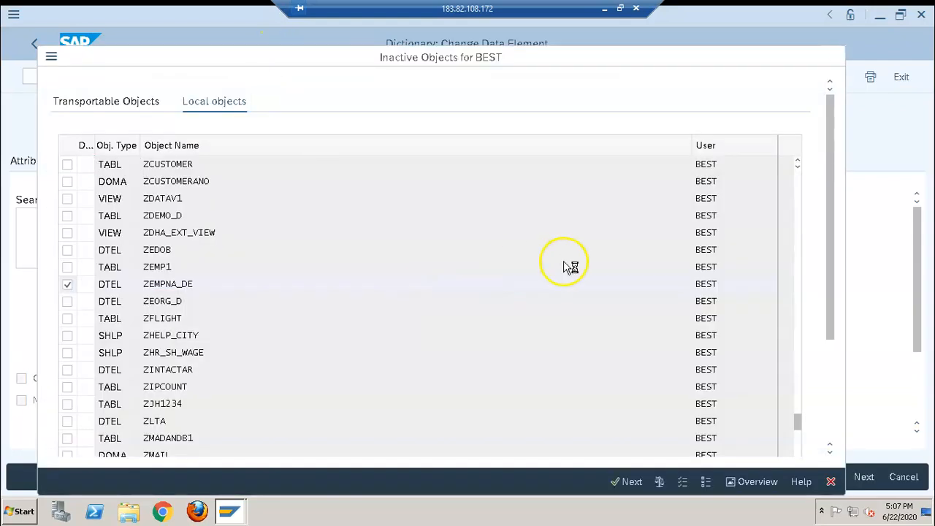
{"action": "left_click", "coordinate": [333, 360]}
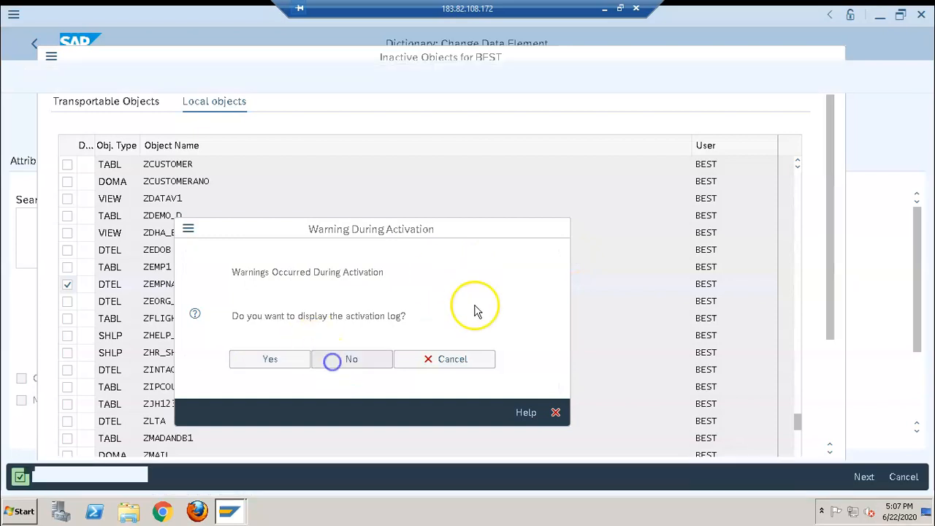
{"action": "key", "text": "alt+Tab"}
{"action": "key", "text": "alt+Tab"}
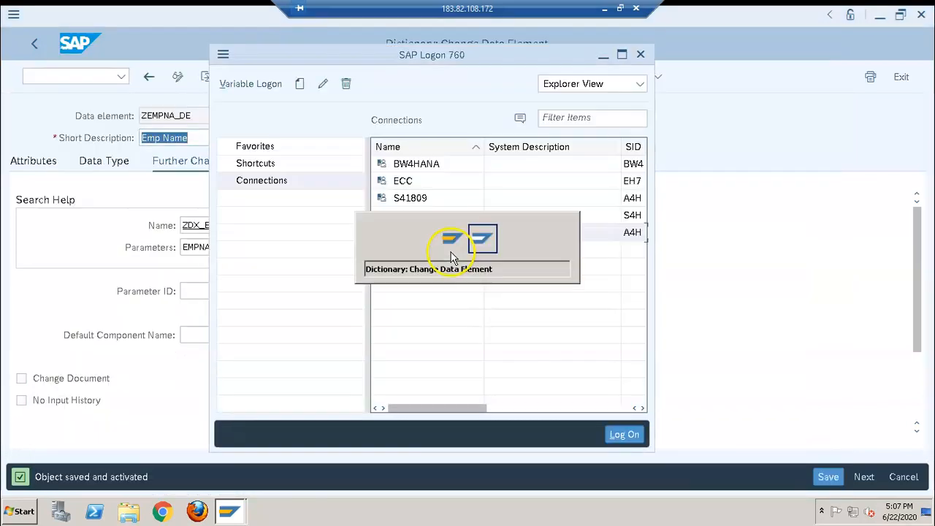
{"action": "left_click", "coordinate": [33, 50]}
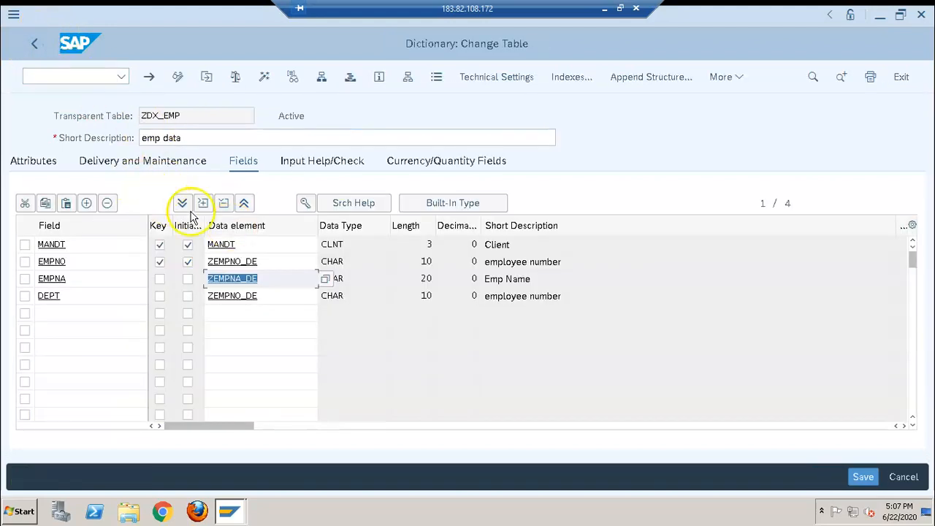
Step: Check the EMPNA field on the data browser selection screen of table ZDX_EMP for a value help
{"action": "left_click", "coordinate": [435, 78]}
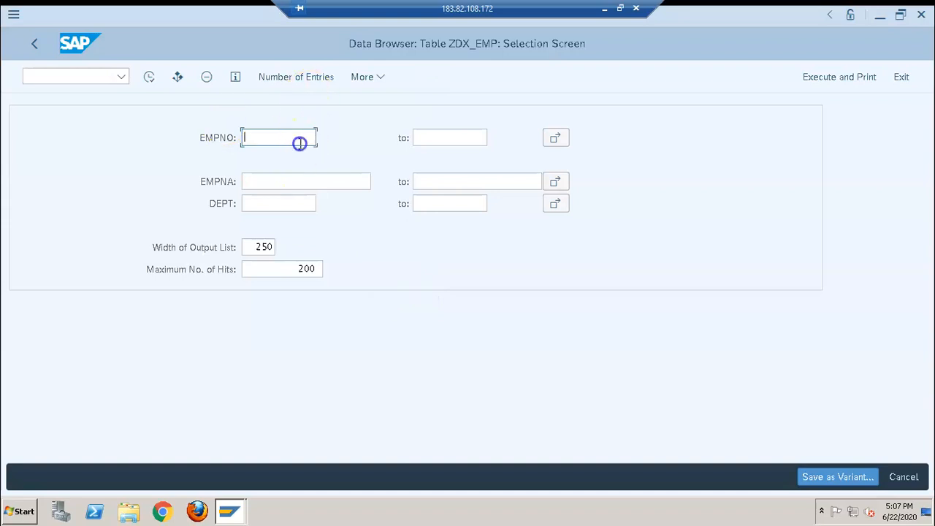
{"action": "left_click", "coordinate": [324, 180]}
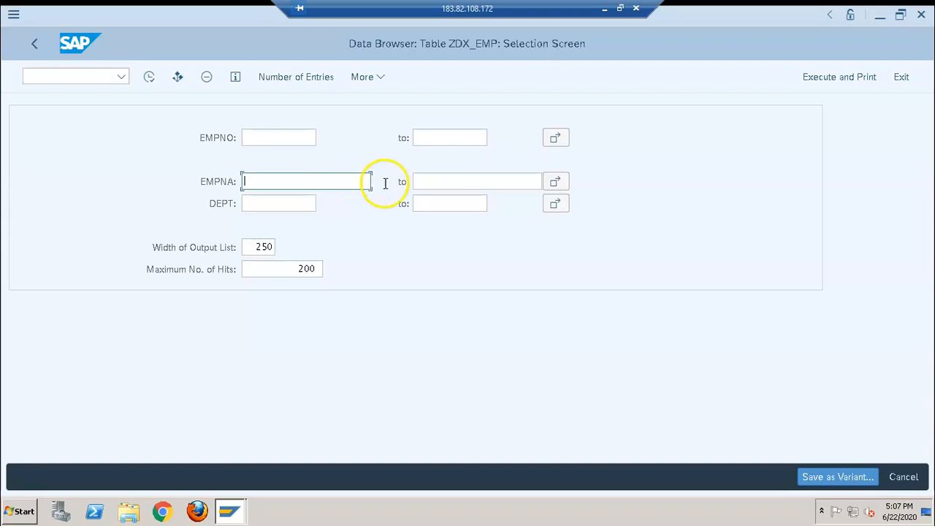
{"action": "left_click", "coordinate": [35, 45]}
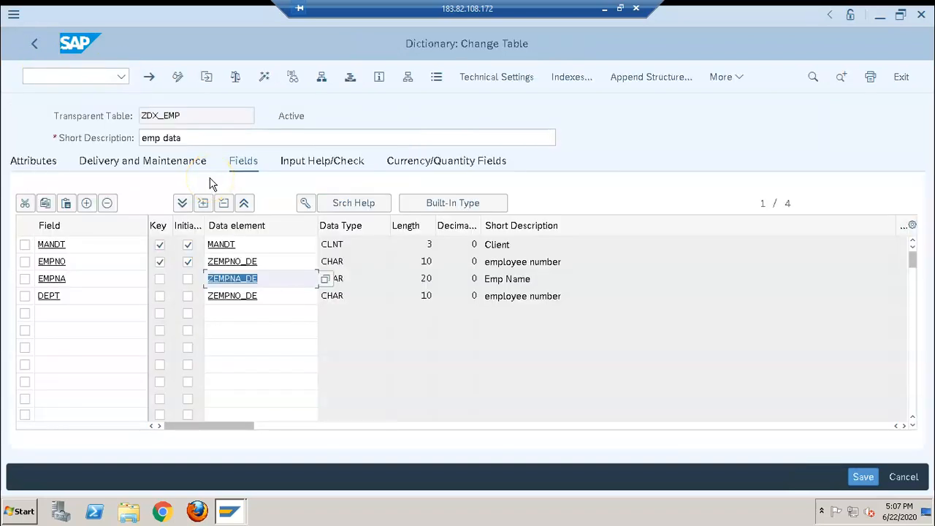
Step: Open search help ZDX_EMP from data element ZEMPNA_DE and set its dialog type to "Dialog depends on set of values"
{"action": "double_click", "coordinate": [249, 279]}
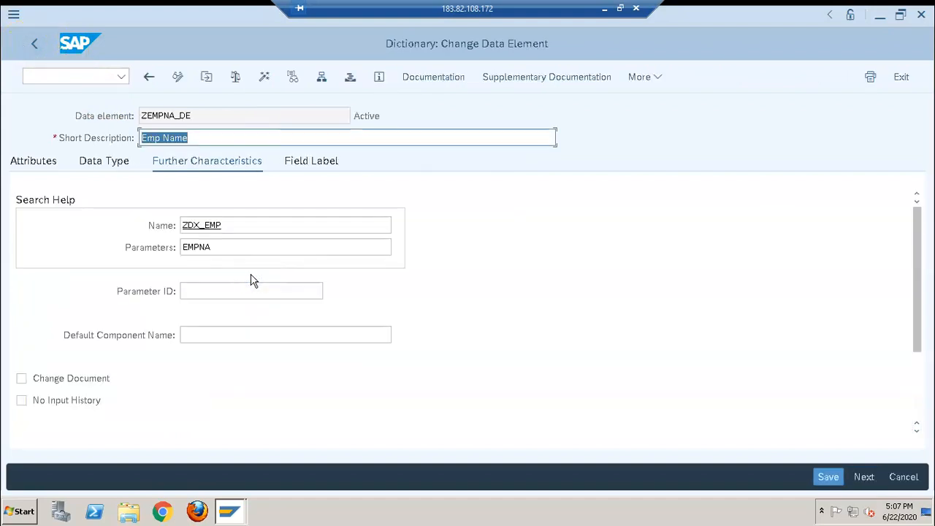
{"action": "left_click", "coordinate": [232, 236]}
{"action": "double_click", "coordinate": [214, 227]}
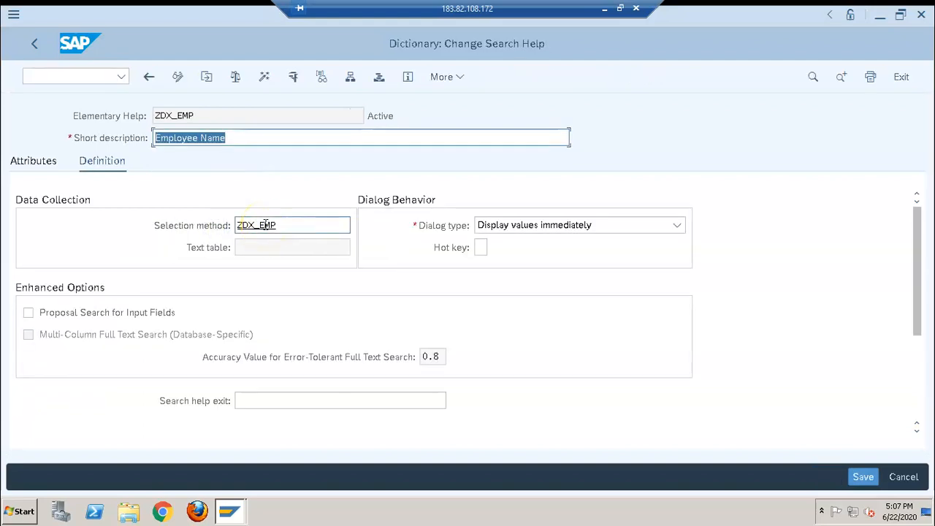
{"action": "left_click", "coordinate": [633, 227]}
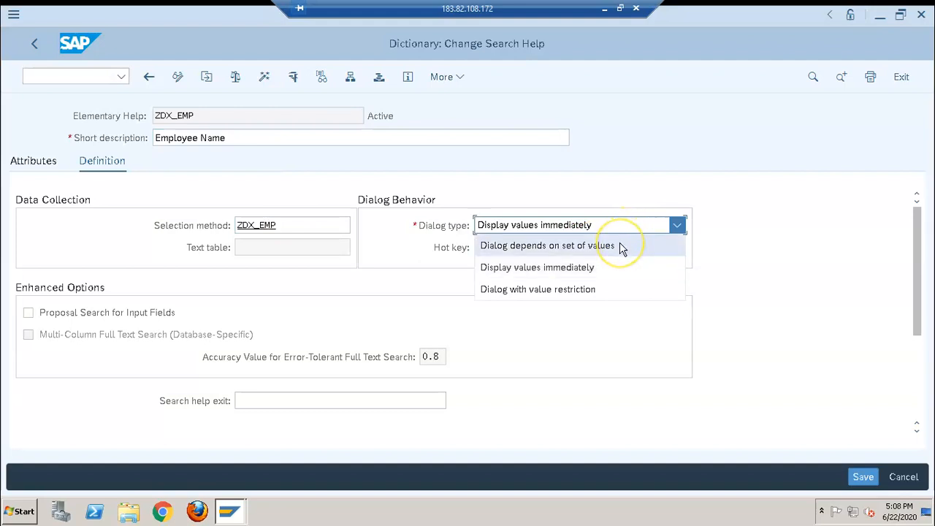
{"action": "left_click", "coordinate": [620, 247]}
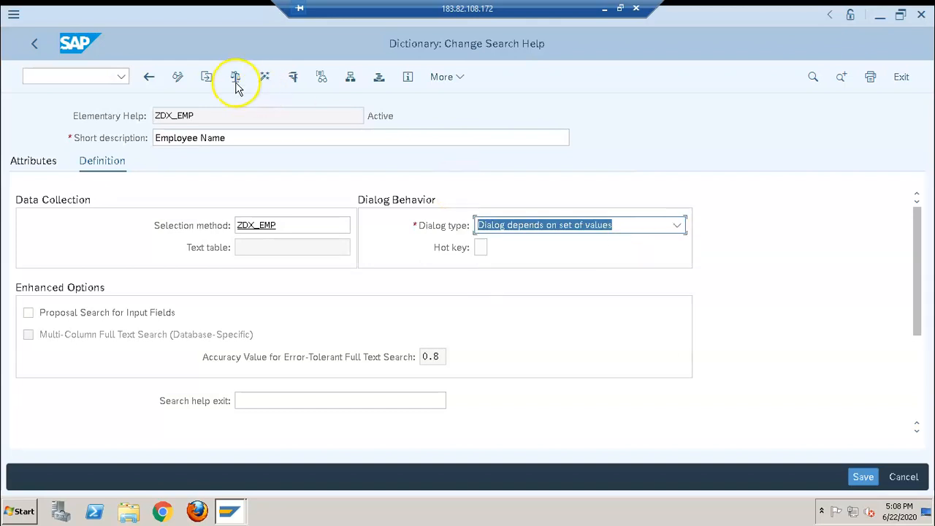
Step: Activate search help ZDX_EMP and return through data element ZEMPNA_DE to the fields of table ZDX_EMP
{"action": "left_click", "coordinate": [264, 77]}
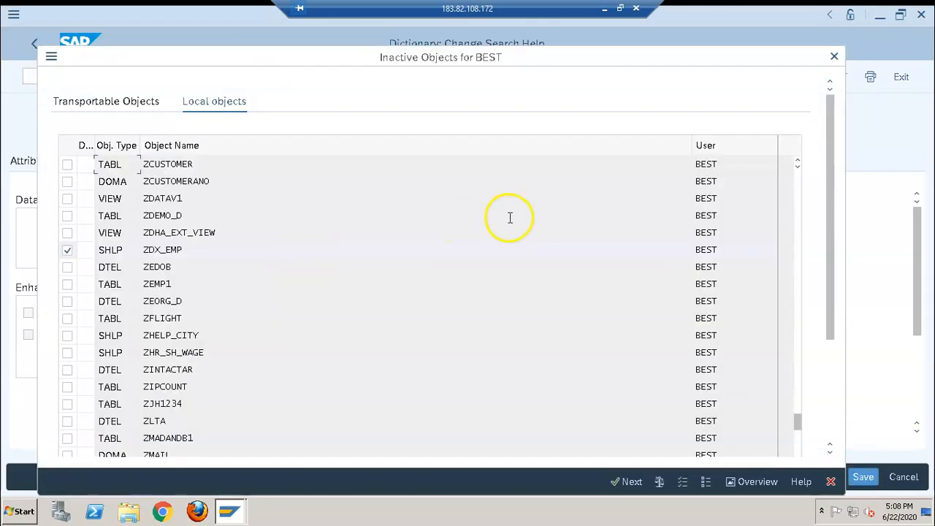
{"action": "key", "text": "Return"}
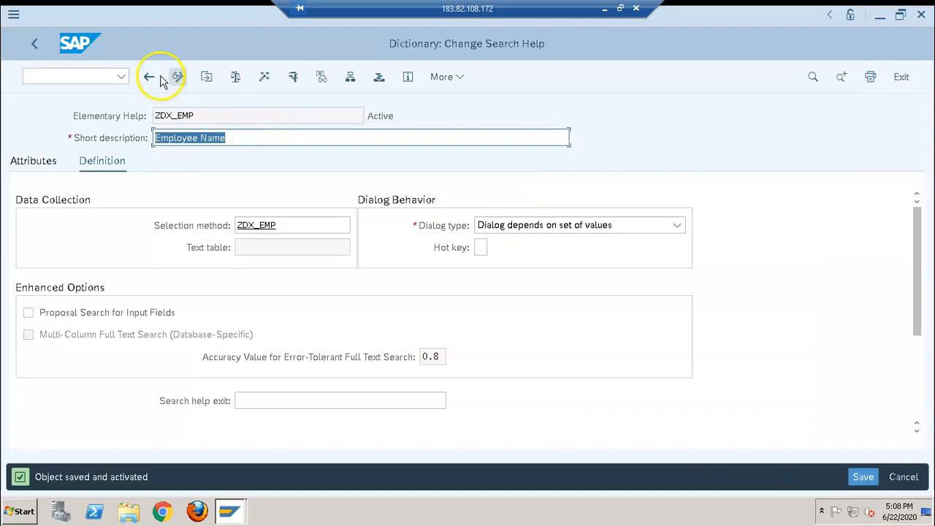
{"action": "left_click", "coordinate": [150, 76]}
{"action": "key", "text": "alt+Tab"}
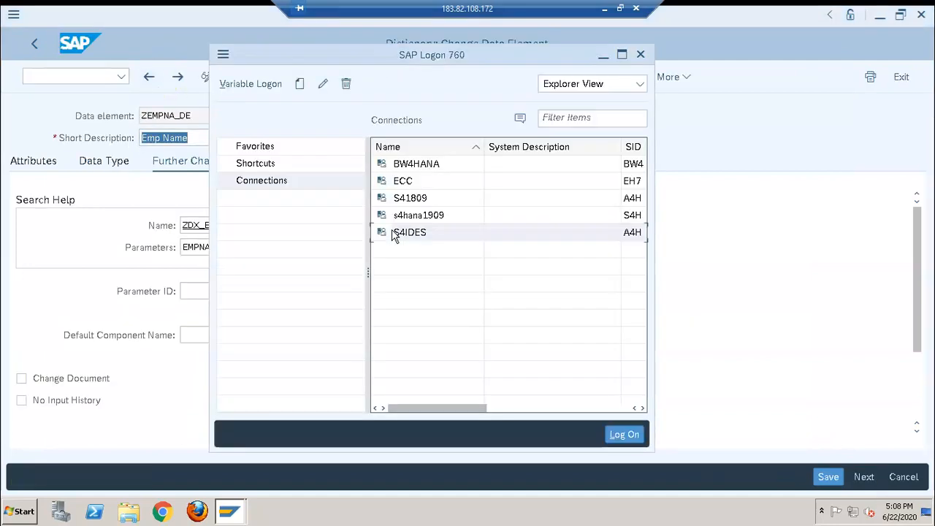
{"action": "key", "text": "alt+Tab"}
{"action": "left_click", "coordinate": [148, 77]}
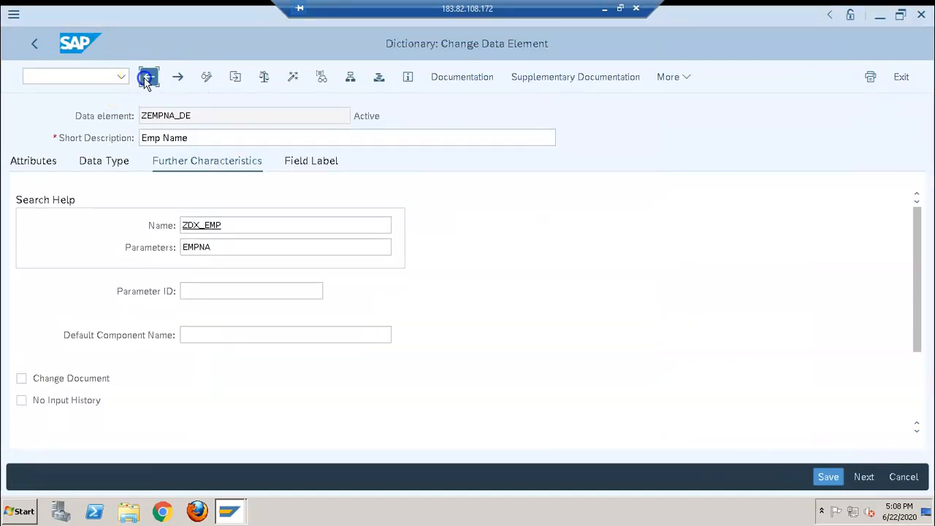
Step: Recheck the EMPNO, EMPNA and DEPT selection fields of table ZDX_EMP for a value help in the data browser
{"action": "left_click", "coordinate": [436, 77]}
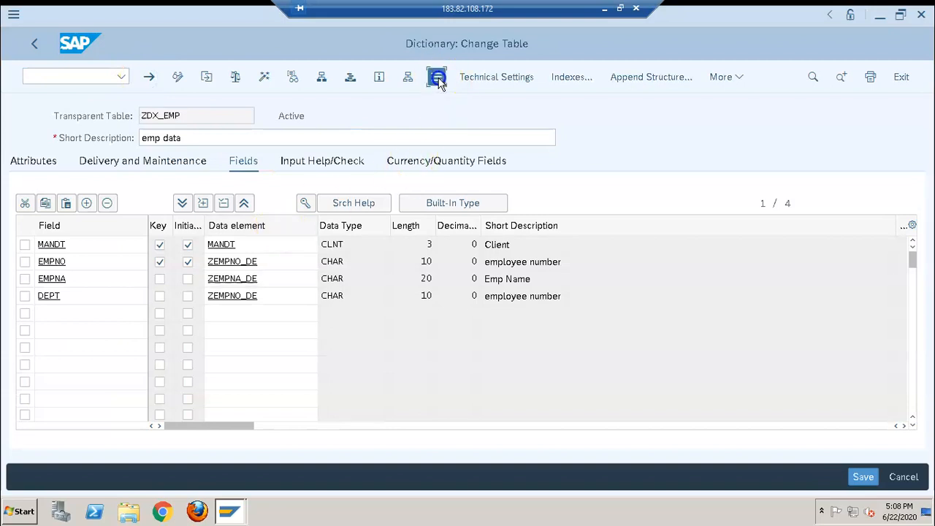
{"action": "left_click", "coordinate": [344, 176]}
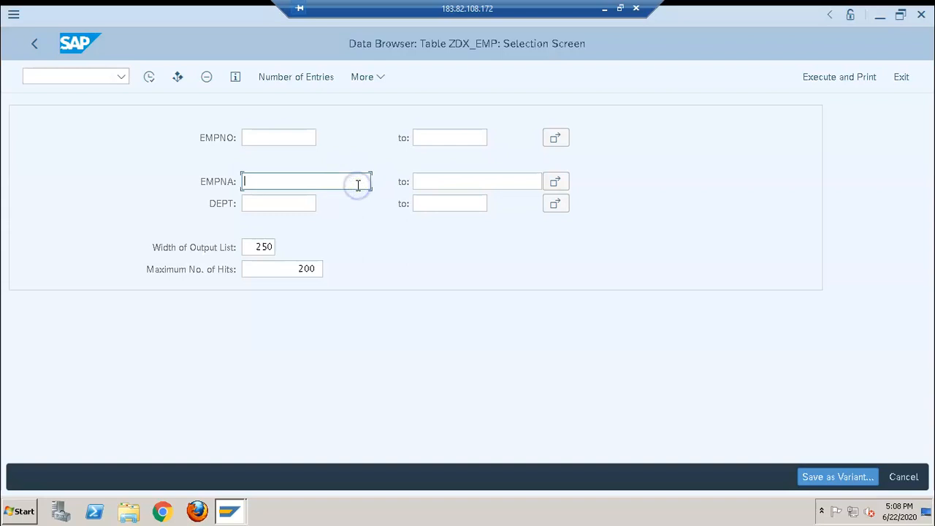
{"action": "left_click", "coordinate": [270, 135]}
{"action": "left_click", "coordinate": [270, 200]}
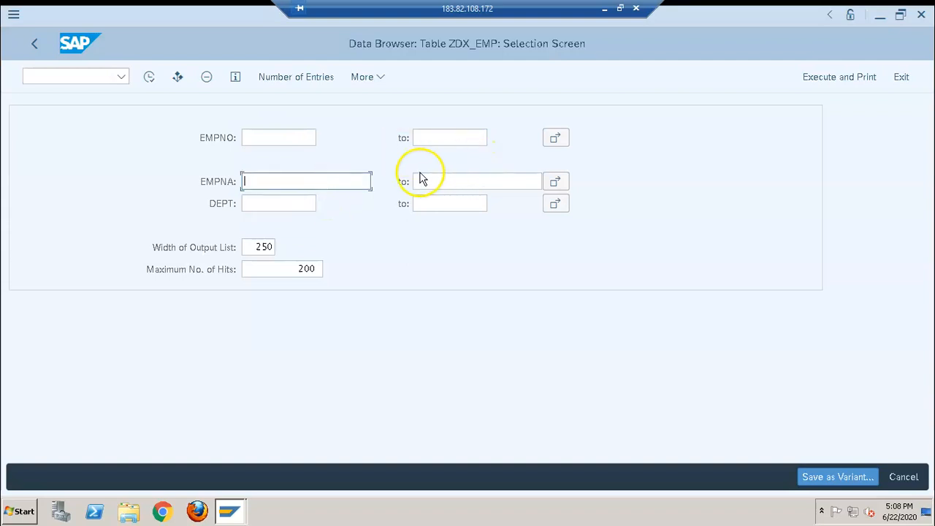
{"action": "left_click", "coordinate": [33, 44]}
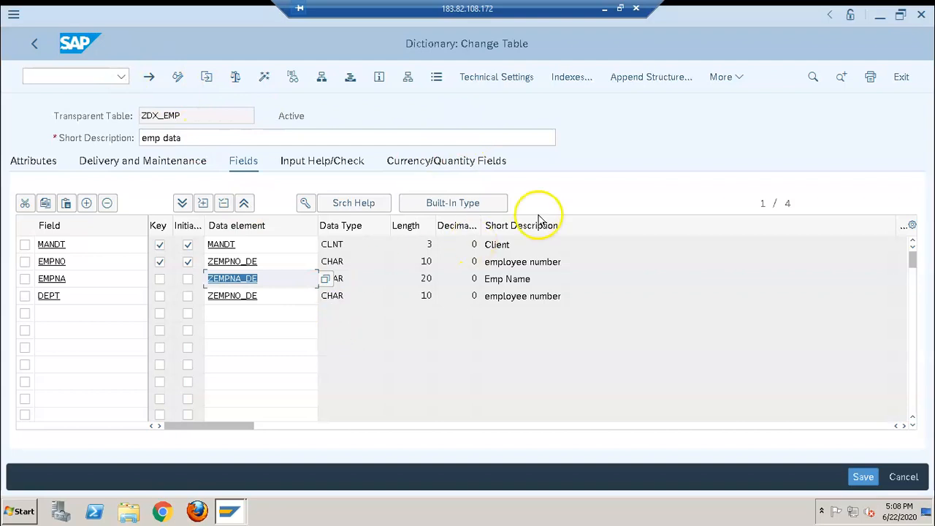
{"action": "left_click", "coordinate": [349, 202]}
{"action": "left_click", "coordinate": [340, 252]}
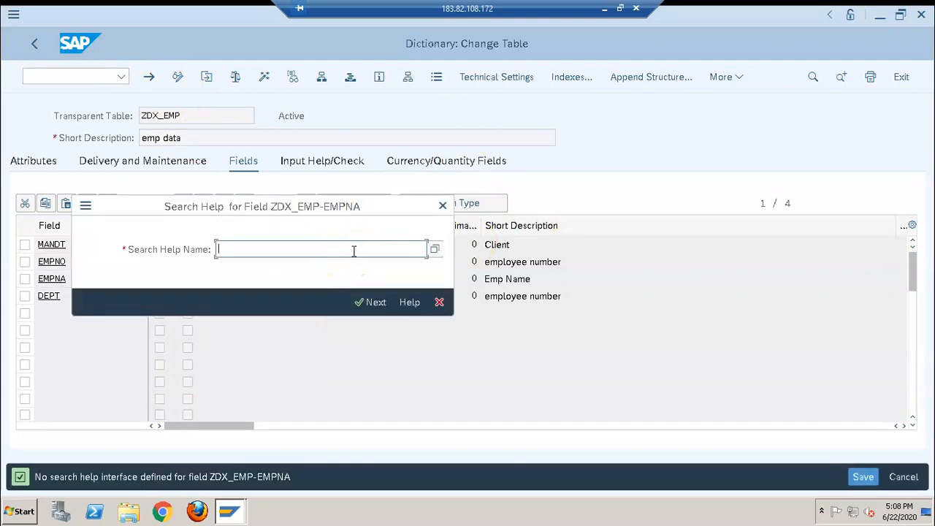
{"action": "left_click", "coordinate": [434, 249]}
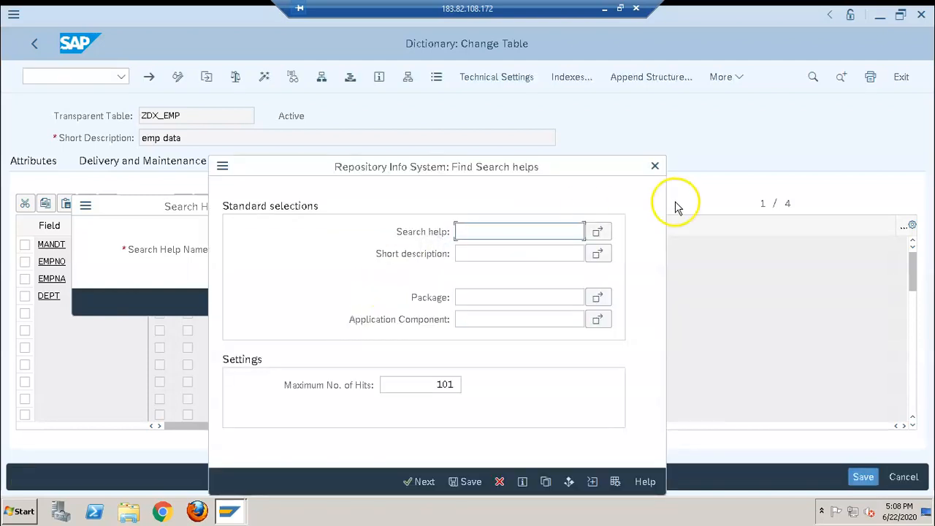
{"action": "left_click", "coordinate": [656, 166]}
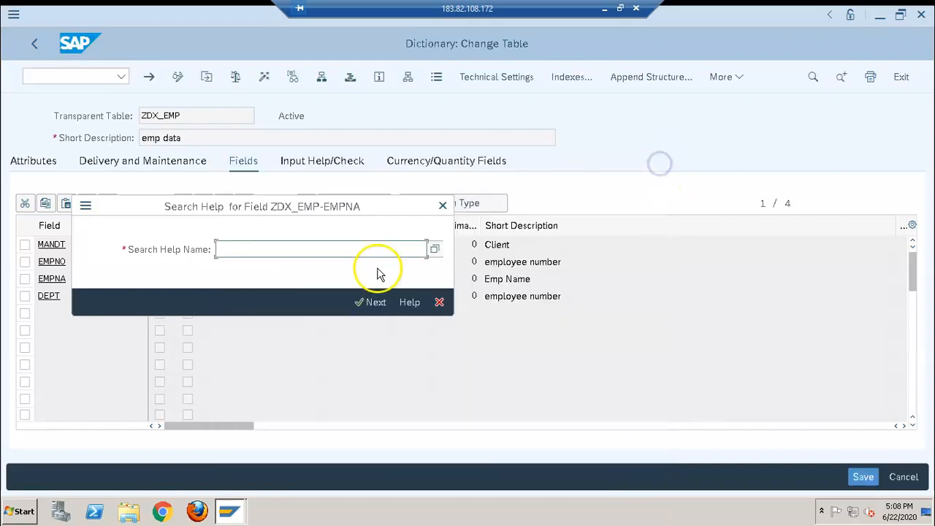
{"action": "left_click", "coordinate": [442, 208]}
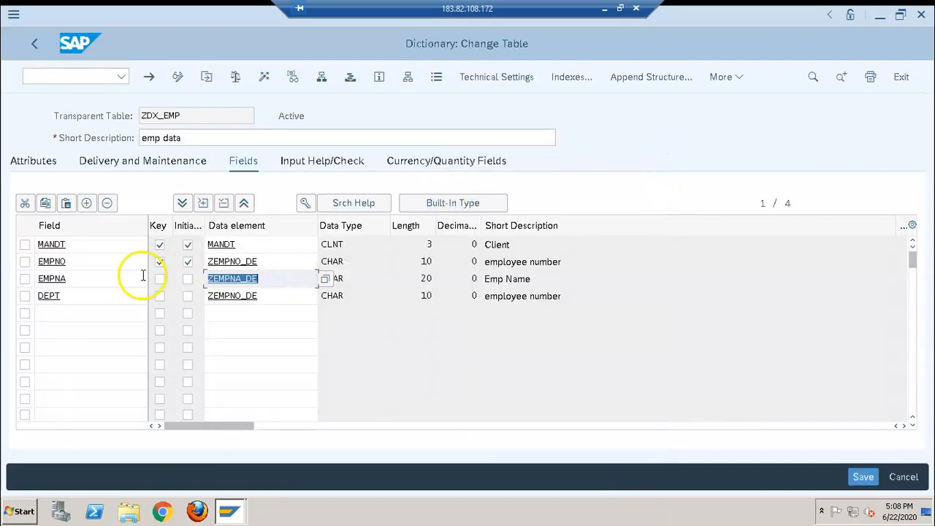
Step: Start a search help binding for table field EMPNA using search help ZDX_EMP
{"action": "left_click", "coordinate": [25, 279]}
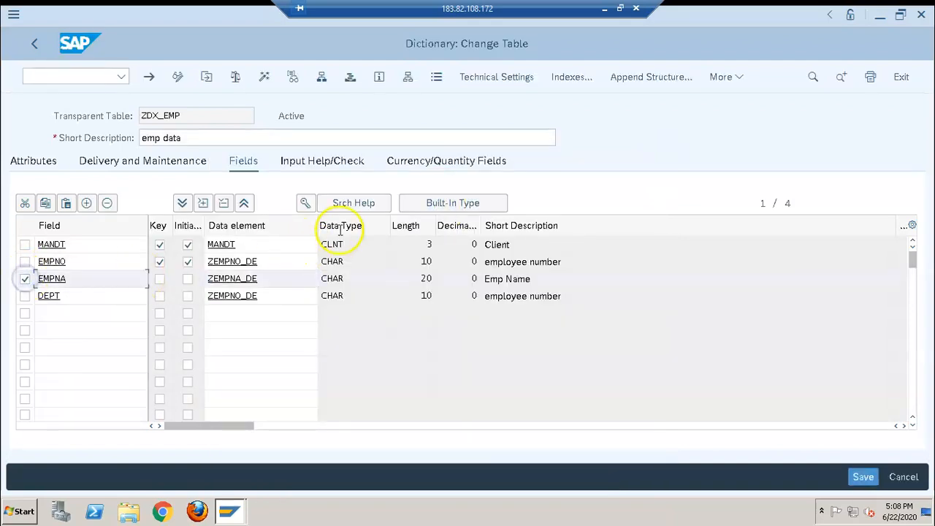
{"action": "left_click", "coordinate": [356, 209]}
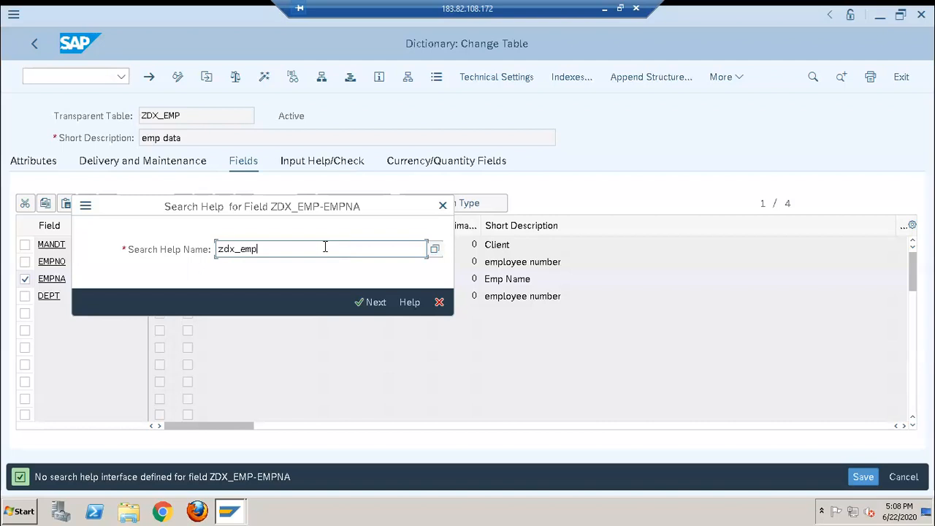
{"action": "type", "text": "zdx_emp"}
{"action": "key", "text": "Return"}
{"action": "key", "text": "Return"}
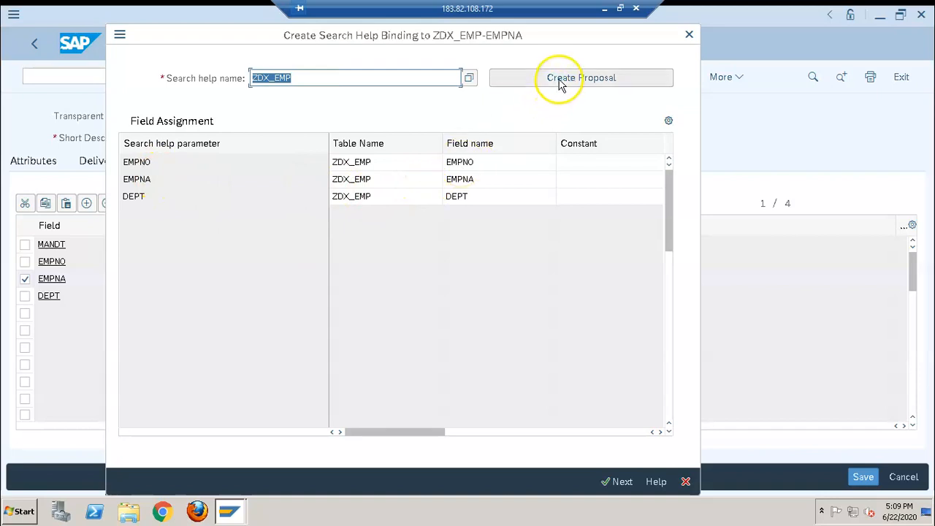
Step: Create a field assignment proposal for the EMPNA binding to search help ZDX_EMP, recheck the EMPNA parameter assignment, and close the binding
{"action": "left_click", "coordinate": [164, 179]}
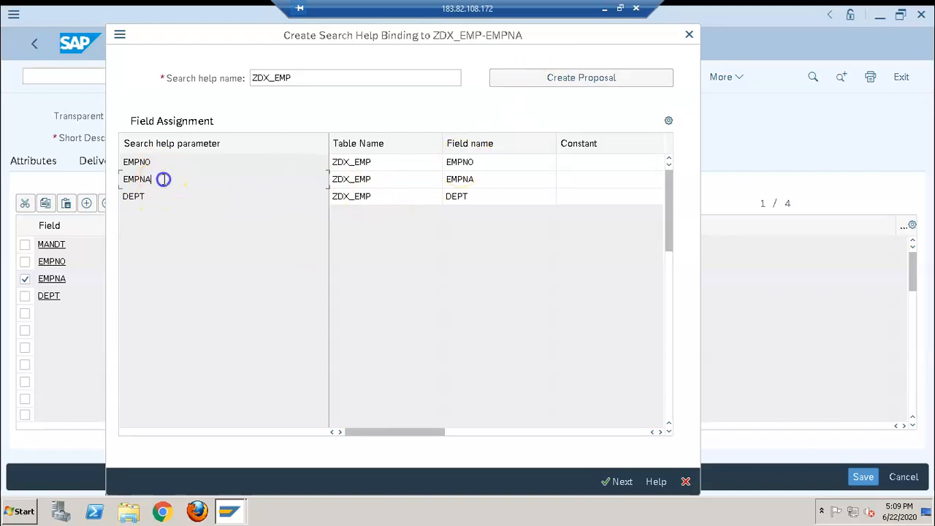
{"action": "left_click", "coordinate": [596, 79]}
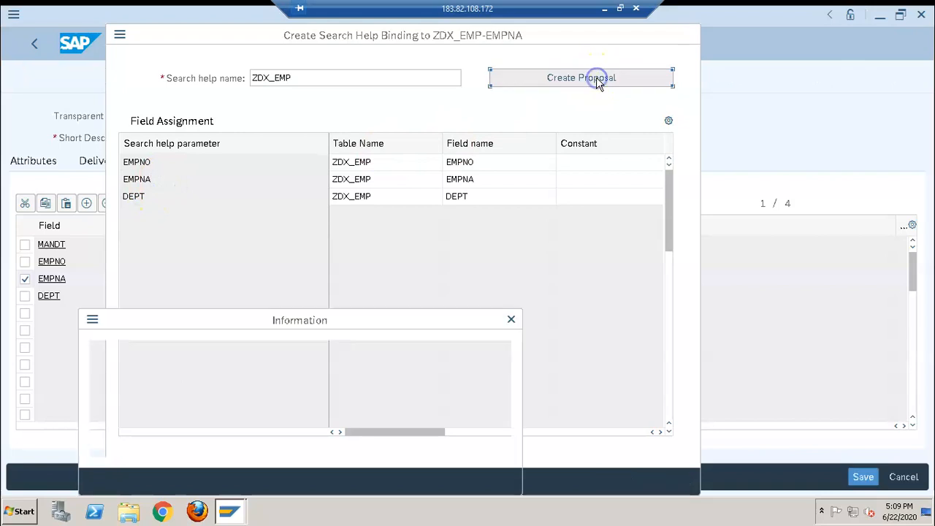
{"action": "left_click", "coordinate": [444, 482]}
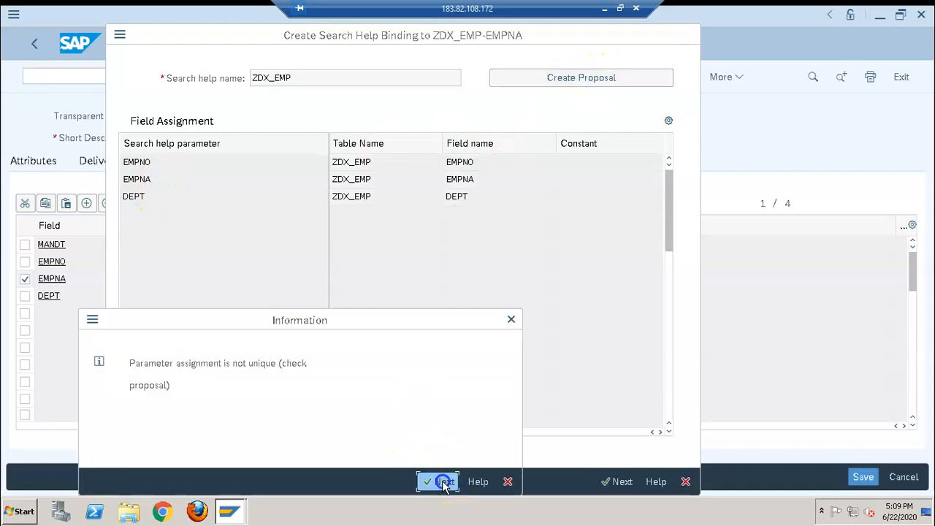
{"action": "left_click", "coordinate": [142, 181]}
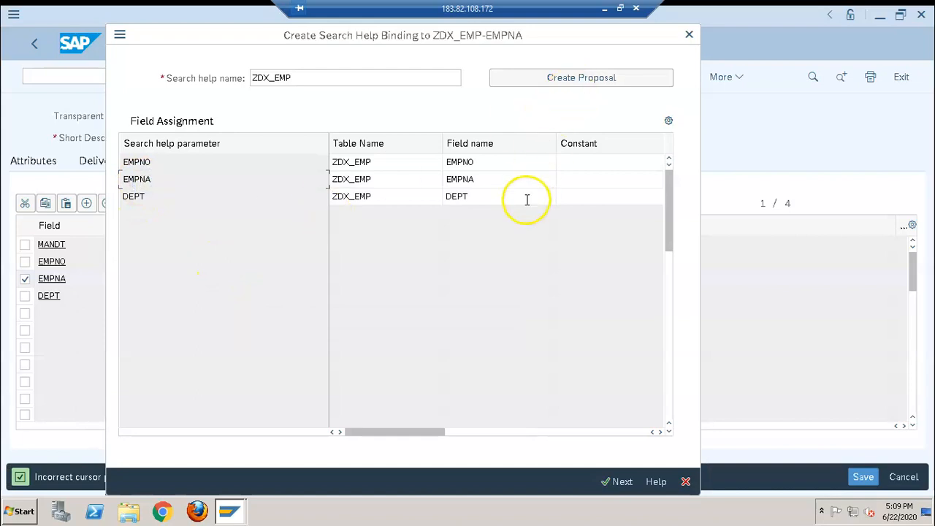
{"action": "left_click", "coordinate": [547, 182]}
{"action": "left_click", "coordinate": [604, 79]}
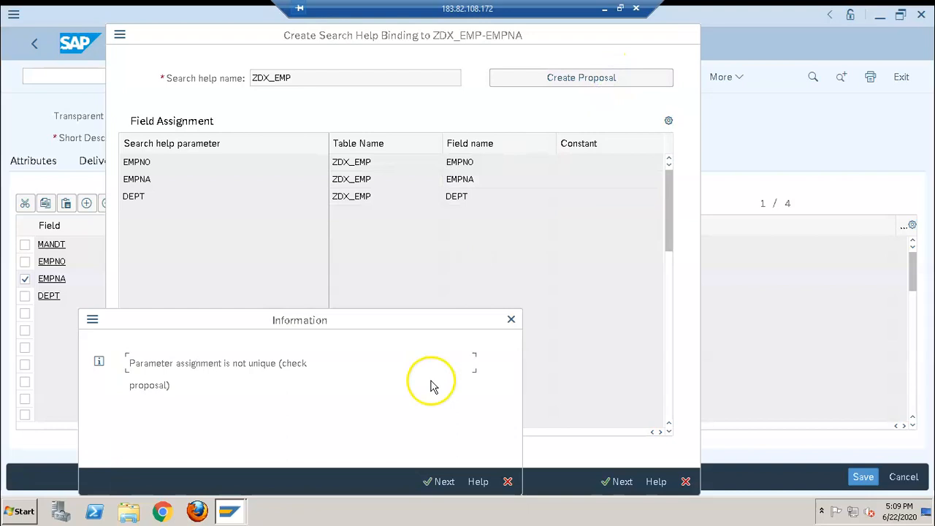
{"action": "left_click", "coordinate": [441, 482]}
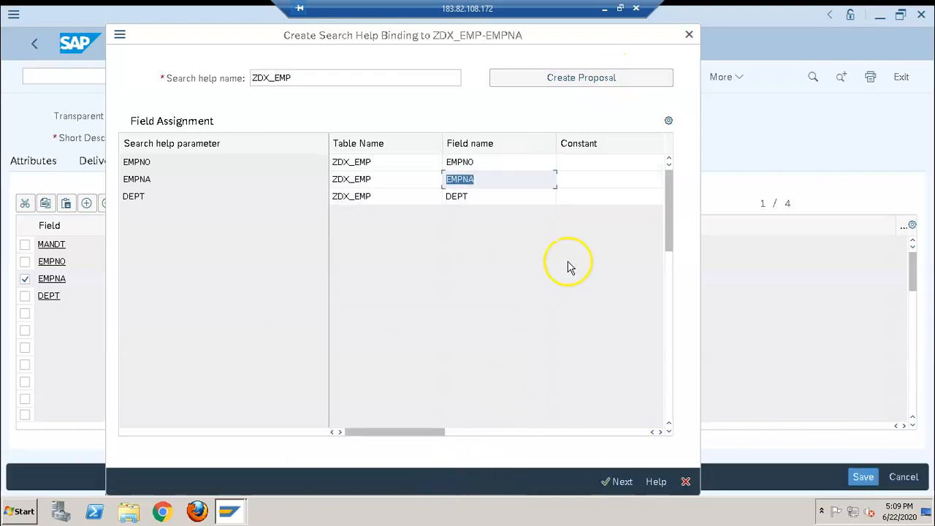
{"action": "left_click", "coordinate": [689, 36]}
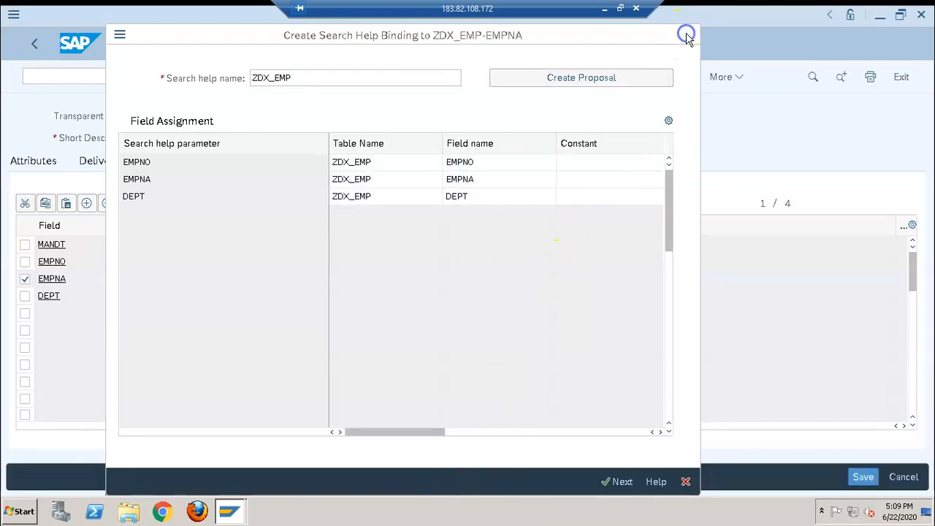
{"action": "left_click", "coordinate": [307, 381]}
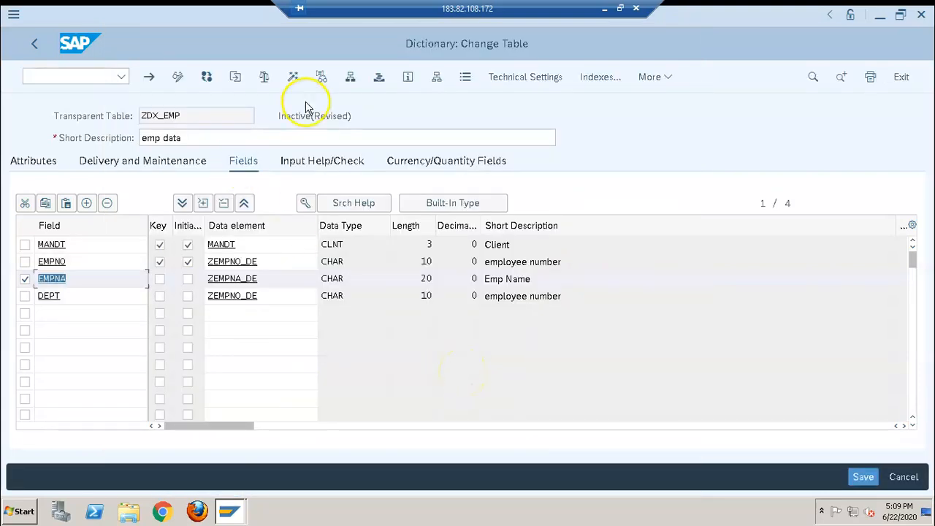
Step: Activate table ZDX_EMP without displaying the activation log
{"action": "left_click", "coordinate": [293, 77]}
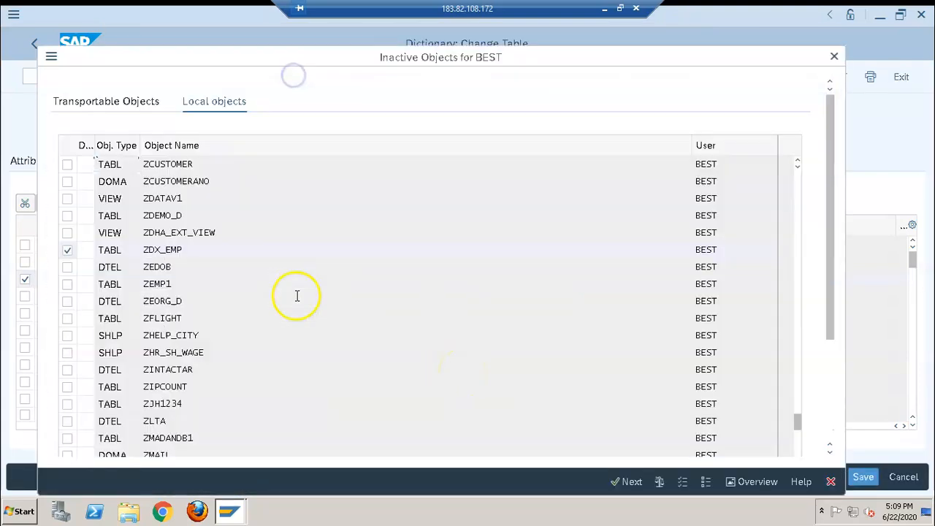
{"action": "key", "text": "Return"}
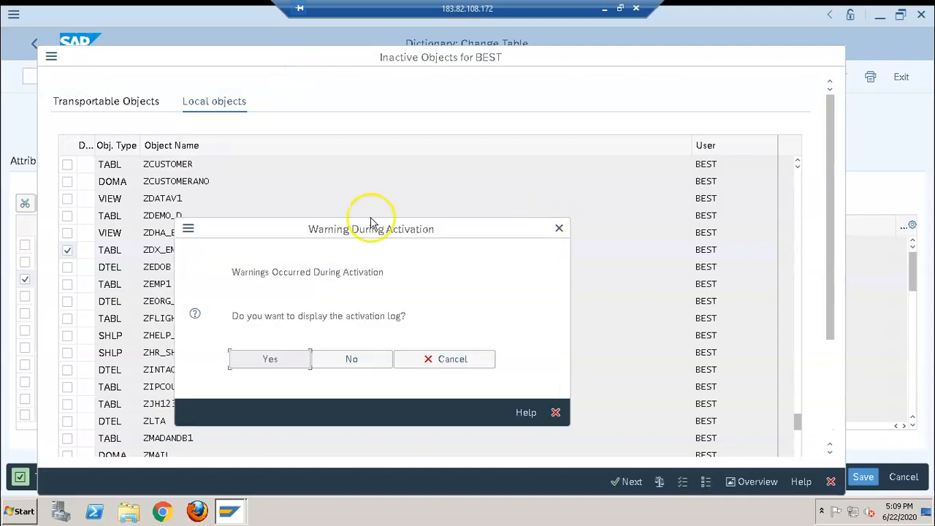
{"action": "left_click", "coordinate": [347, 359]}
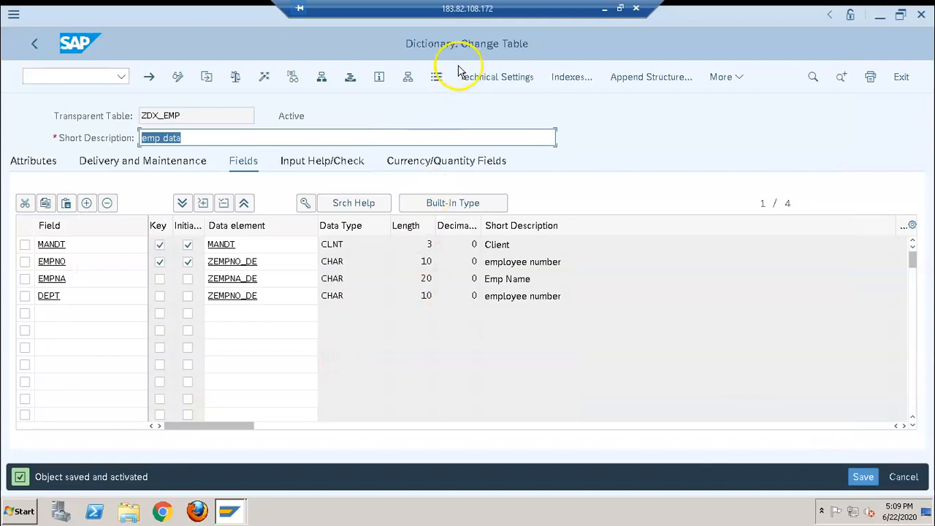
Step: Check the EMPNA value help of table ZDX_EMP in the data browser against EMPNO, and return to the ABAP Dictionary initial screen
{"action": "left_click", "coordinate": [436, 76]}
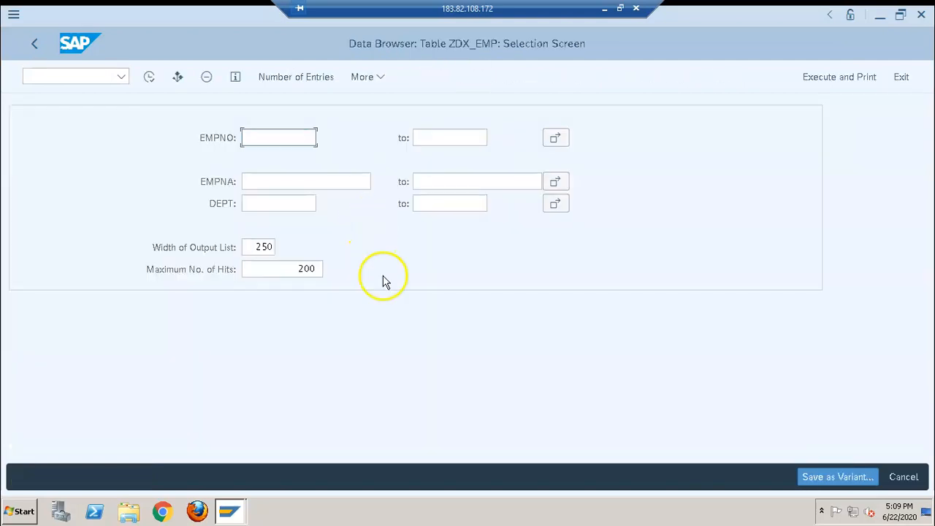
{"action": "left_click", "coordinate": [334, 182]}
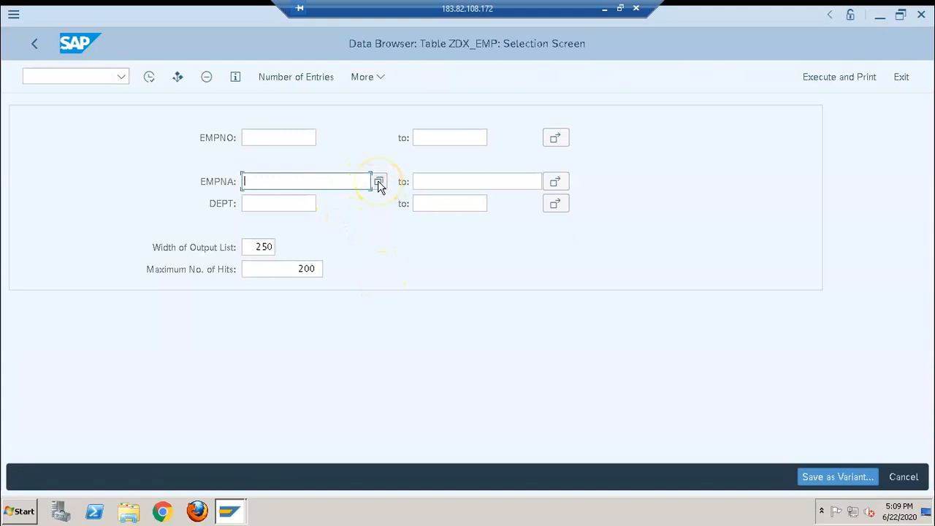
{"action": "left_click", "coordinate": [379, 182]}
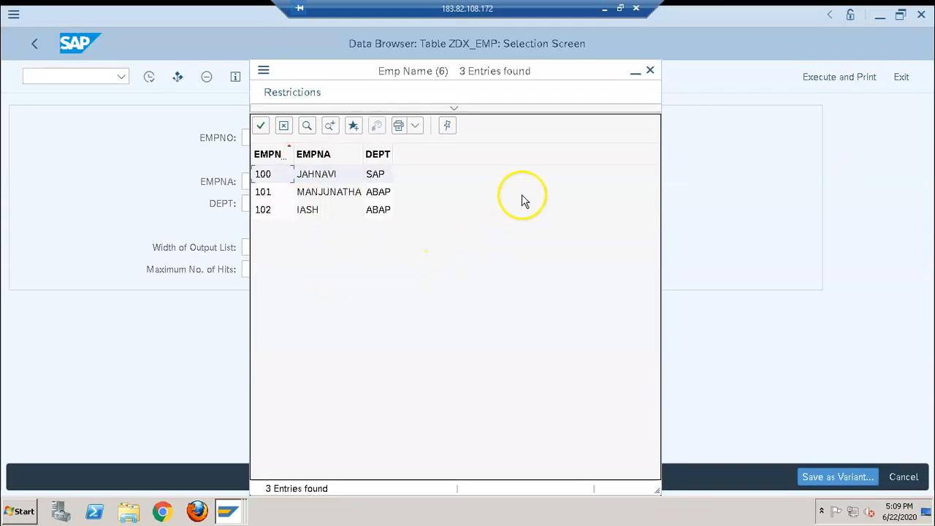
{"action": "left_click", "coordinate": [650, 70]}
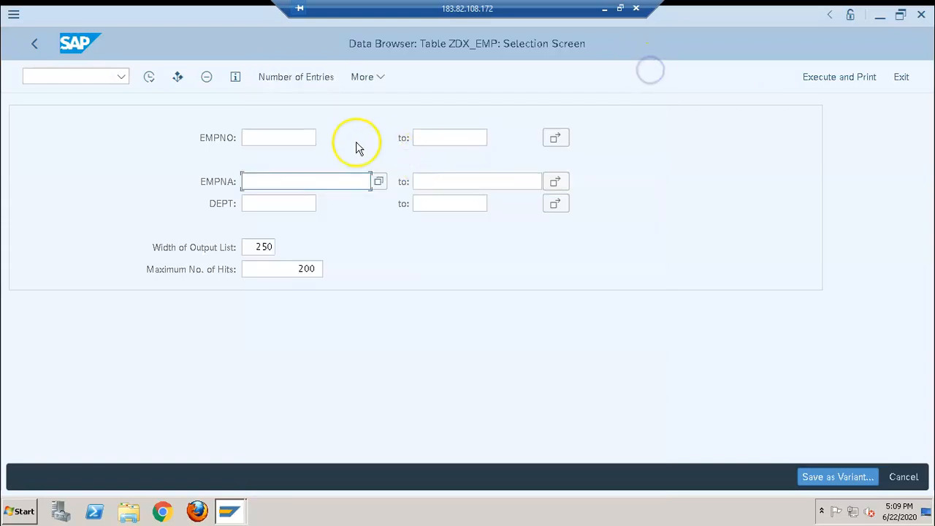
{"action": "left_click", "coordinate": [308, 138]}
{"action": "left_click", "coordinate": [314, 184]}
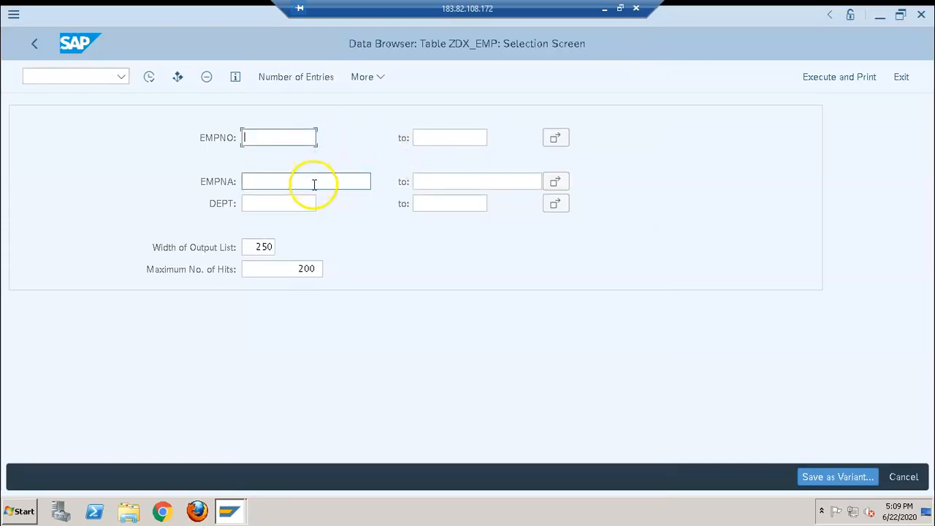
{"action": "left_click", "coordinate": [381, 181]}
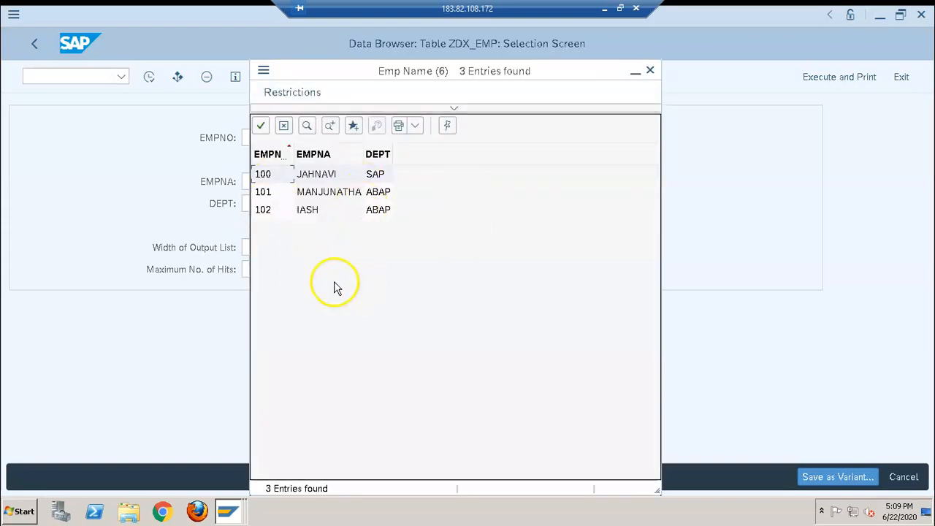
{"action": "left_click", "coordinate": [647, 73]}
{"action": "left_click", "coordinate": [34, 44]}
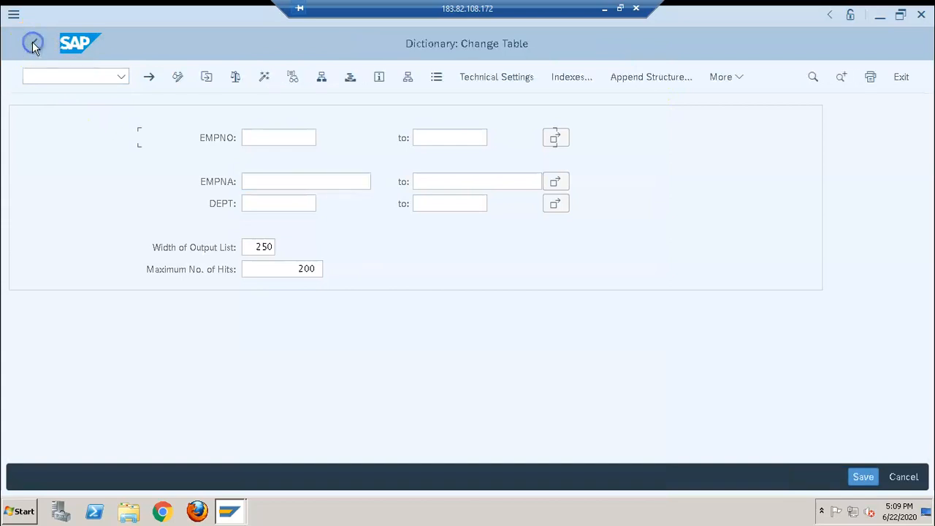
{"action": "left_click", "coordinate": [35, 44]}
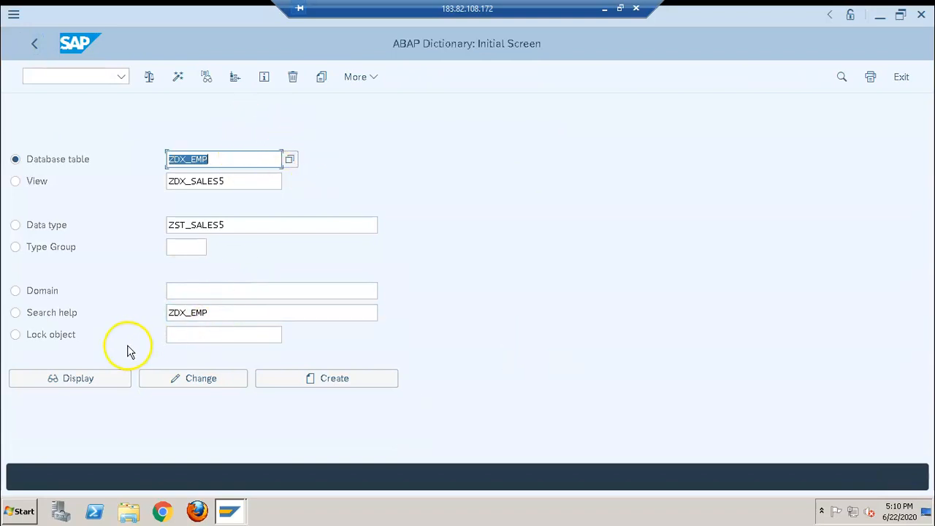
Step: Display table ZDX_EMP, test the EMPNO and EMPNA selection fields for value help again, and return to the ABAP Dictionary initial screen
{"action": "left_click", "coordinate": [117, 377]}
{"action": "left_click", "coordinate": [409, 80]}
{"action": "left_click", "coordinate": [300, 137]}
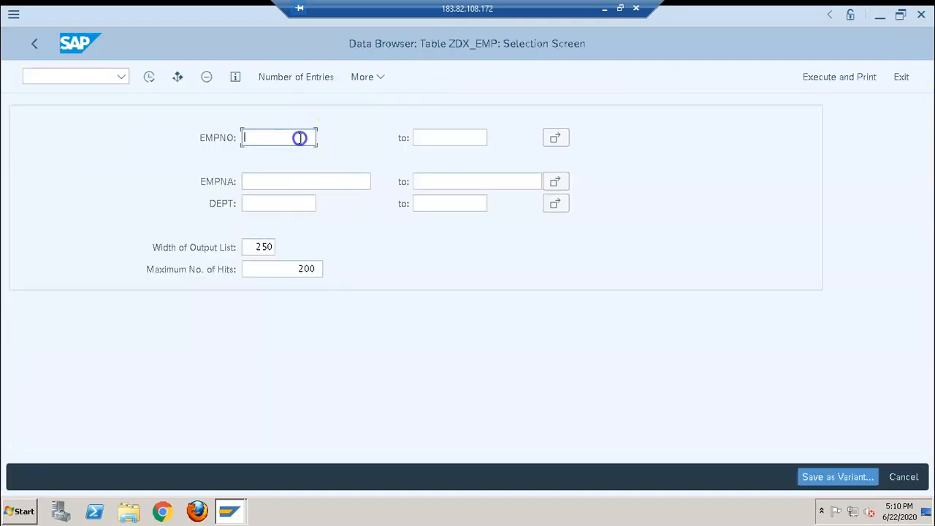
{"action": "left_click", "coordinate": [320, 179]}
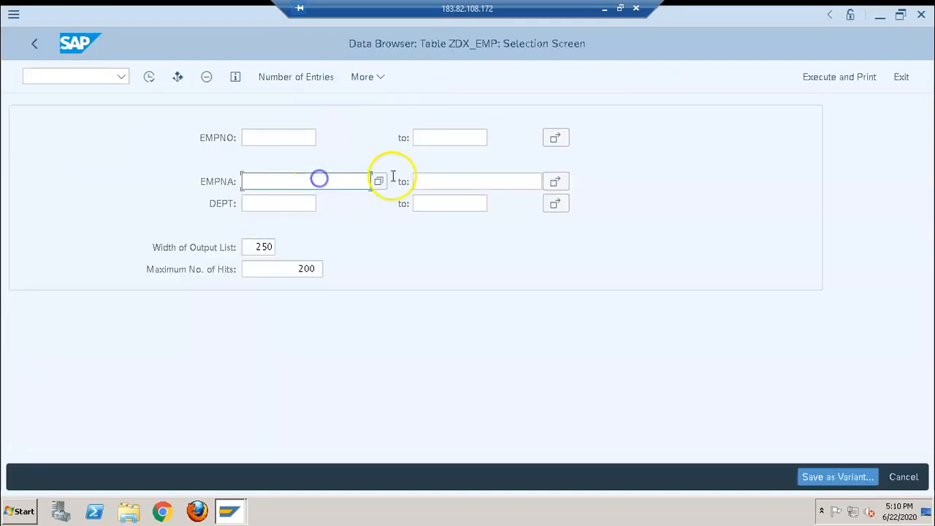
{"action": "left_click", "coordinate": [379, 184]}
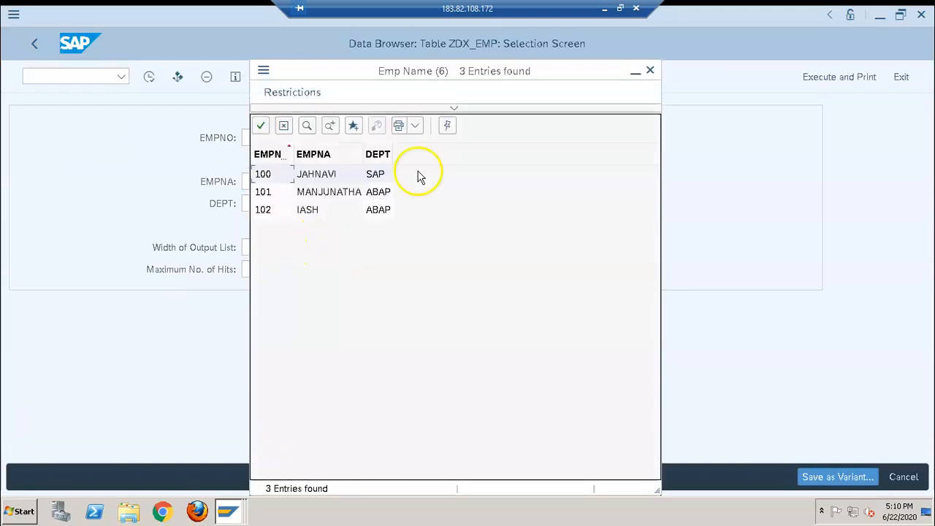
{"action": "left_click", "coordinate": [649, 71]}
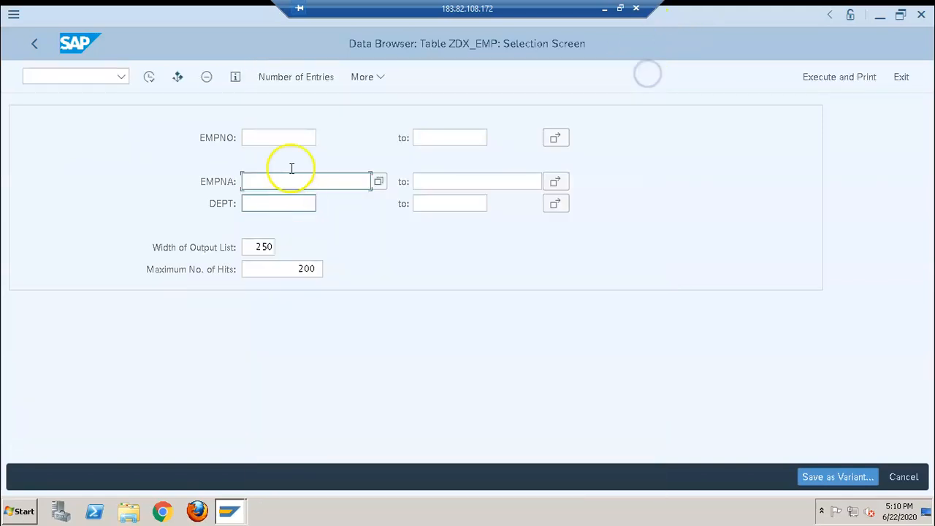
{"action": "left_click", "coordinate": [33, 45]}
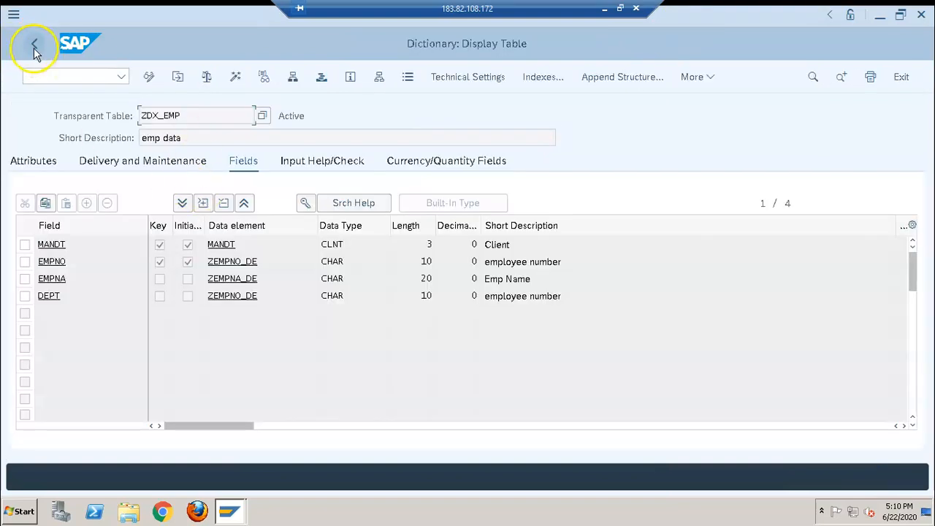
{"action": "left_click", "coordinate": [34, 46]}
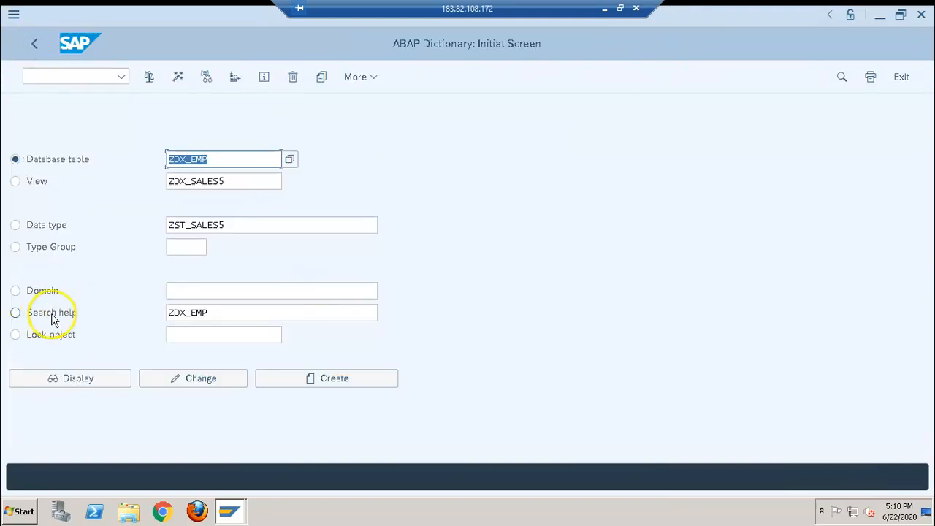
Step: Create an elementary search help named ZDX_EMP1
{"action": "left_click", "coordinate": [51, 313]}
{"action": "left_click", "coordinate": [221, 314]}
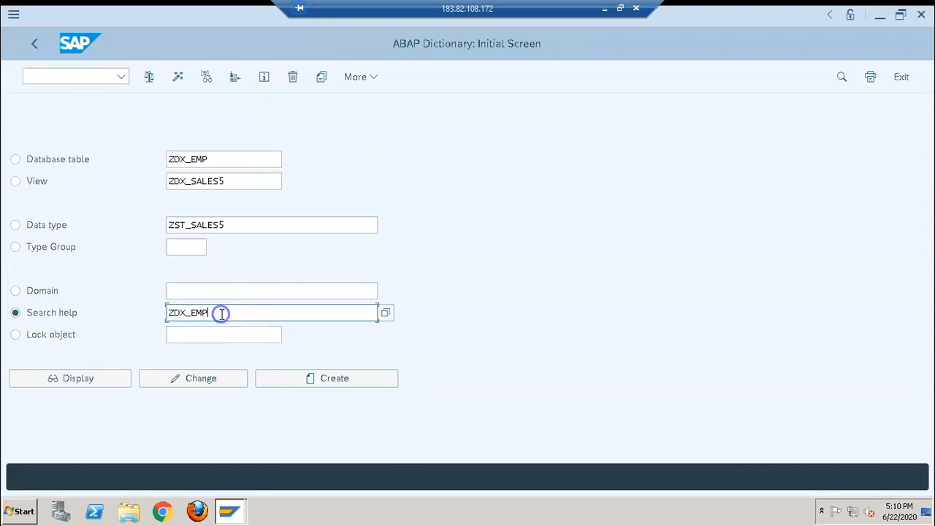
{"action": "left_click", "coordinate": [336, 379]}
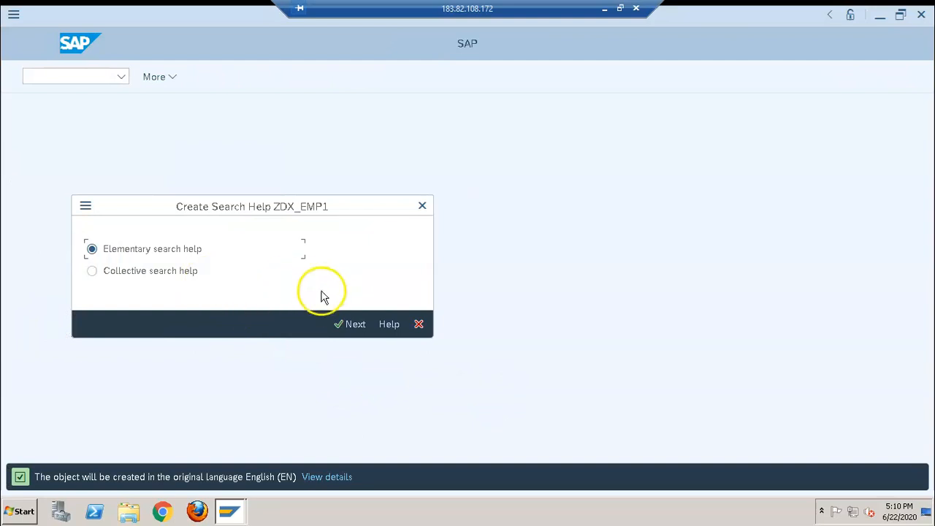
{"action": "left_click", "coordinate": [348, 323]}
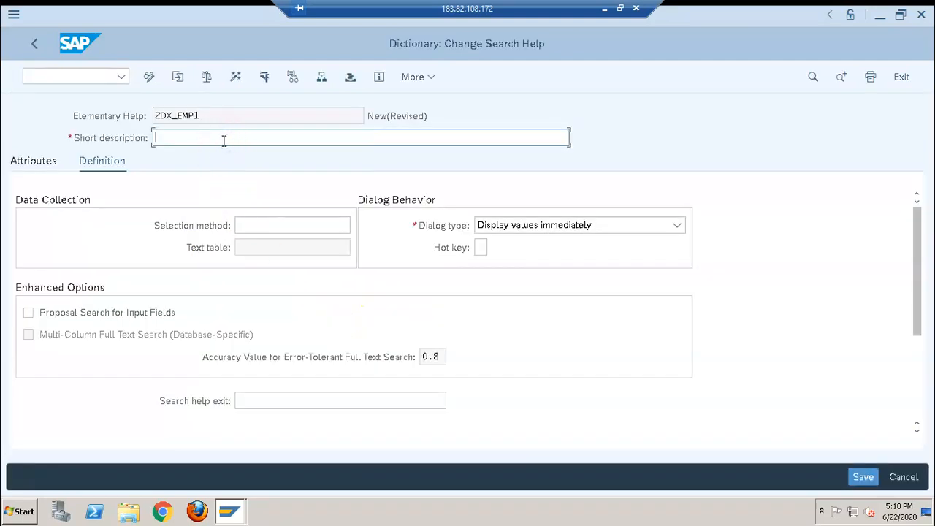
Step: Give search help ZDX_EMP1 the short description empno and set its selection method to ZDX_EMP
{"action": "left_click", "coordinate": [255, 224]}
{"action": "key", "text": "Down"}
{"action": "key", "text": "Down"}
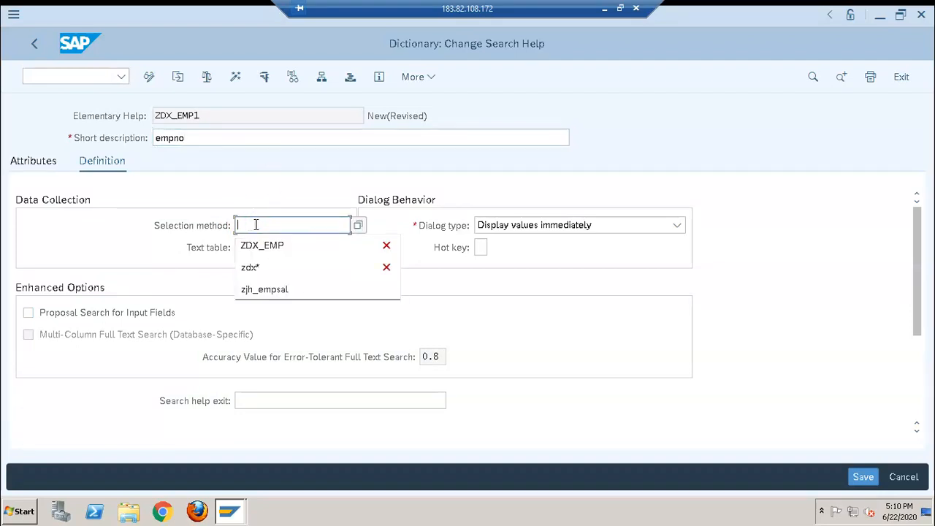
{"action": "key", "text": "Return"}
{"action": "key", "text": "Return"}
Step: Try to enter empno and empna as the first two search help parameters of ZDX_EMP1
{"action": "scroll", "coordinate": [917, 379], "scroll_direction": "down", "scroll_amount": 3}
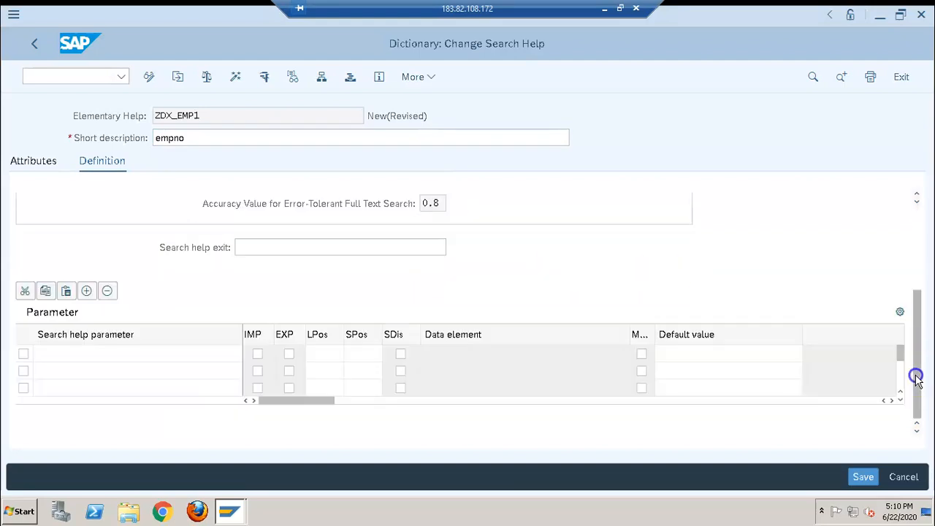
{"action": "left_click", "coordinate": [204, 352]}
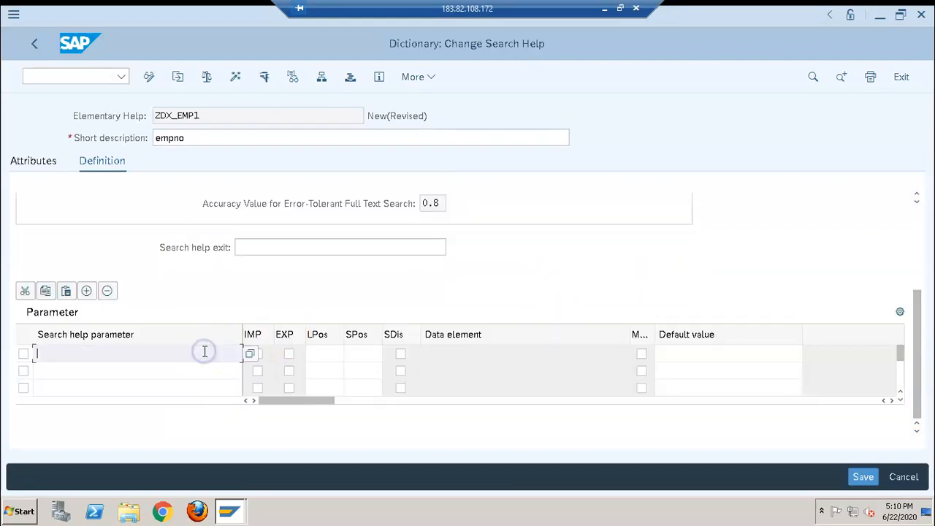
{"action": "type", "text": "empno"}
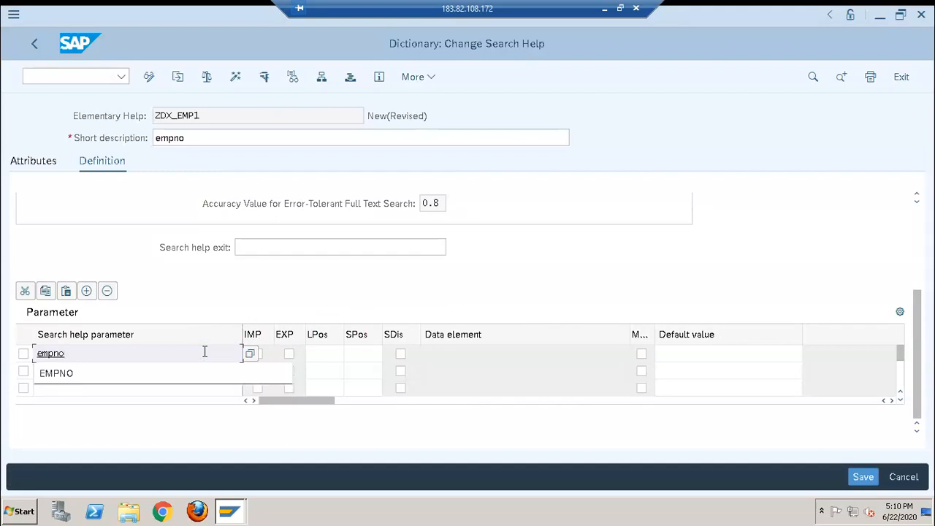
{"action": "key", "text": "Tab"}
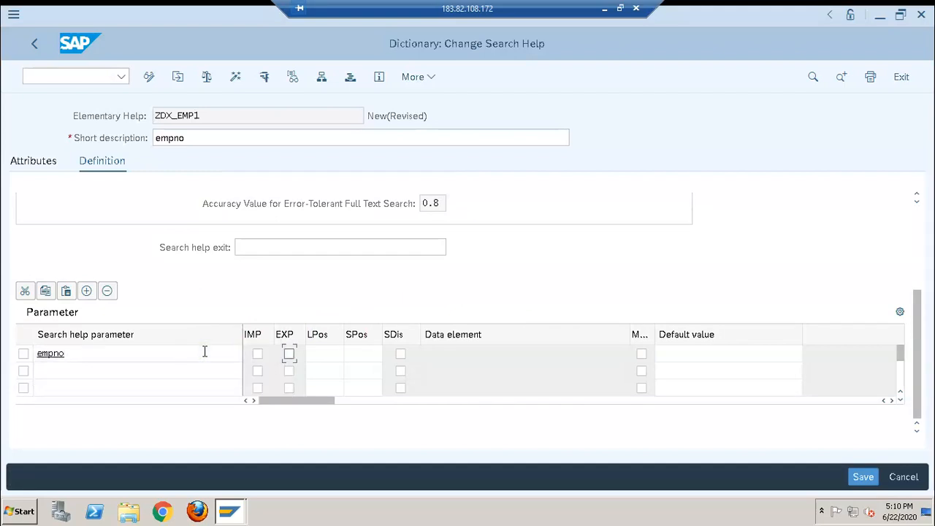
{"action": "left_click", "coordinate": [178, 367]}
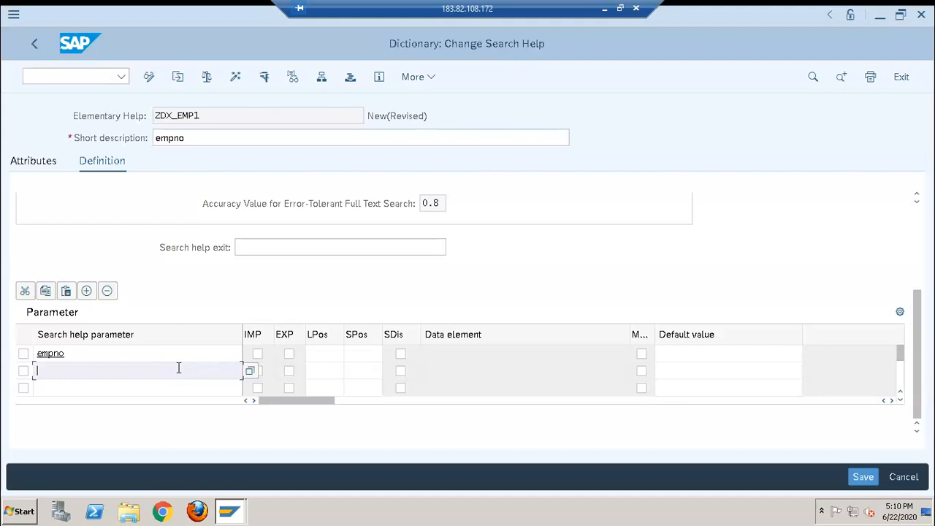
{"action": "type", "text": "empna"}
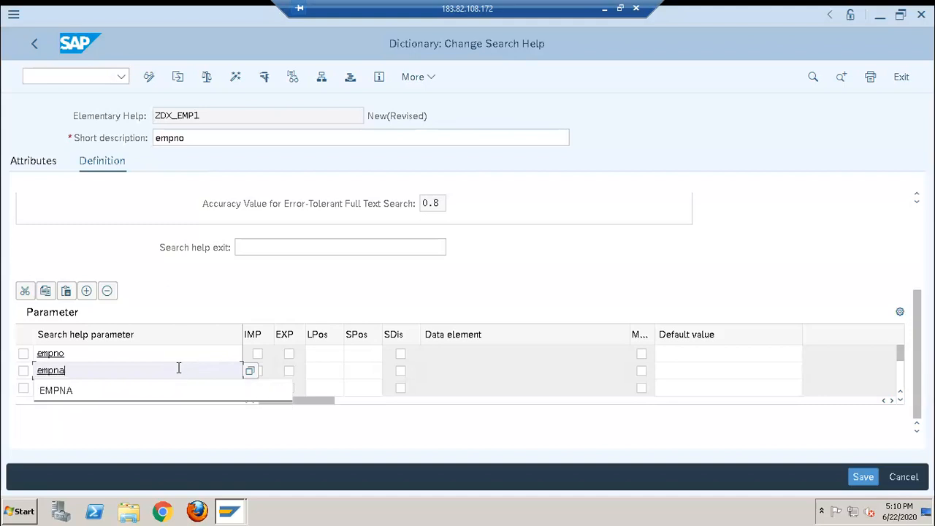
{"action": "key", "text": "Tab"}
Step: Clear the empna and empno entries from the search help parameter table
{"action": "left_click", "coordinate": [178, 368]}
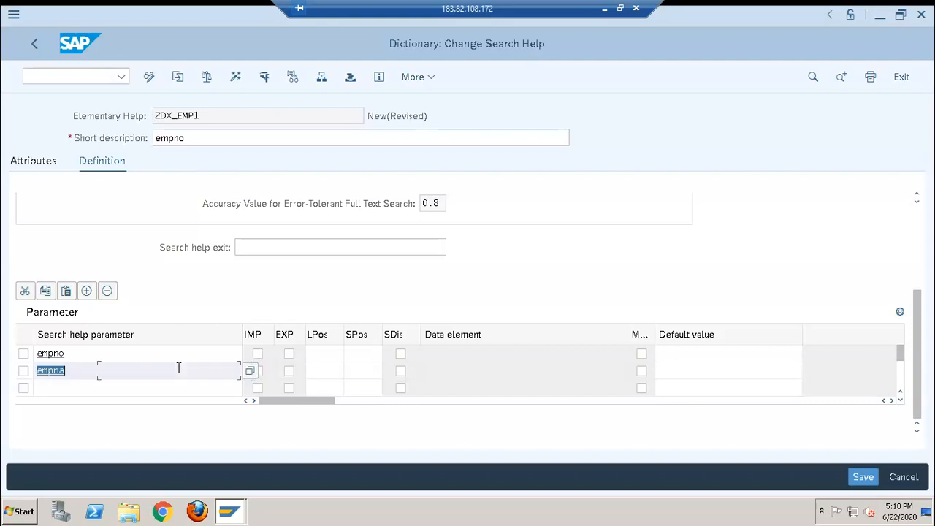
{"action": "key", "text": "BackSpace"}
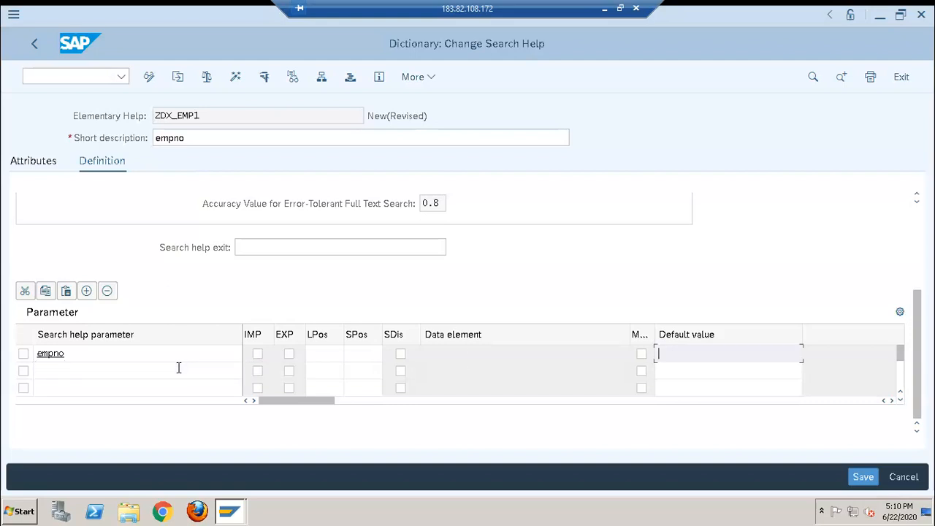
{"action": "left_click", "coordinate": [165, 356]}
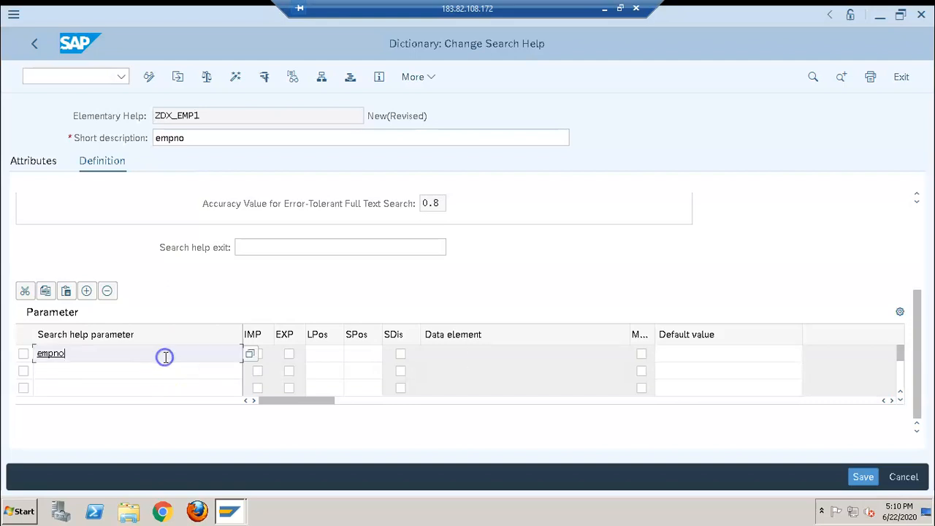
{"action": "key", "text": "BackSpace"}
{"action": "key", "text": "BackSpace"}
{"action": "key", "text": "BackSpace"}
{"action": "key", "text": "BackSpace"}
{"action": "key", "text": "BackSpace"}
{"action": "key", "text": "BackSpace"}
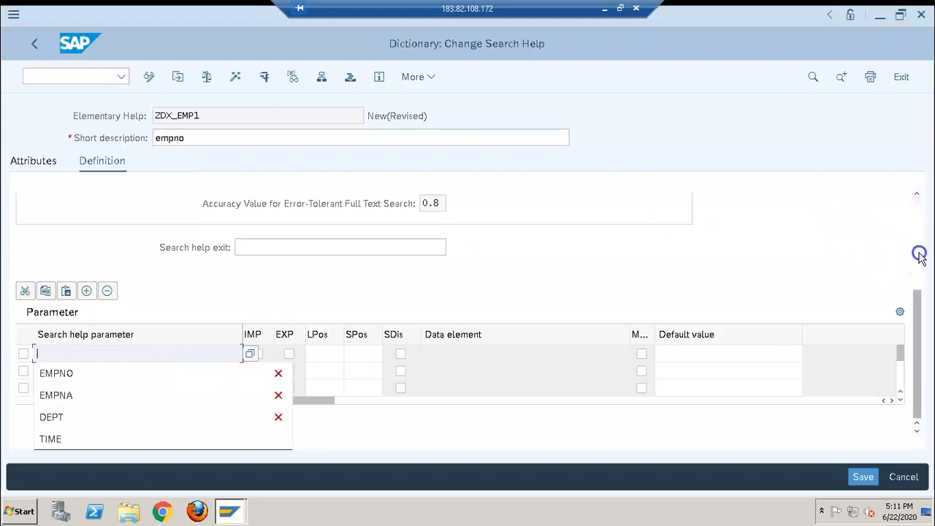
Step: Recheck the selection method and save search help ZDX_EMP1 as a local object
{"action": "scroll", "coordinate": [913, 254], "scroll_direction": "up", "scroll_amount": 3}
{"action": "double_click", "coordinate": [317, 219]}
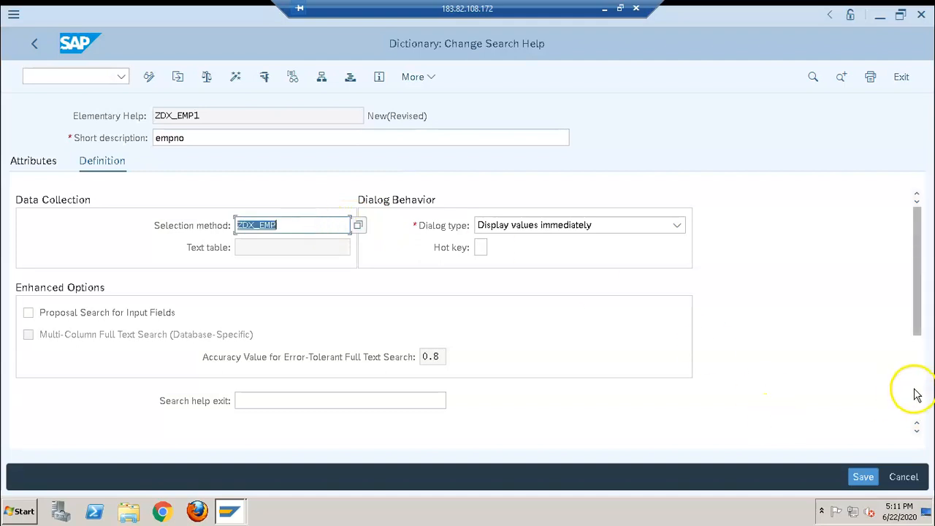
{"action": "scroll", "coordinate": [912, 394], "scroll_direction": "down", "scroll_amount": 3}
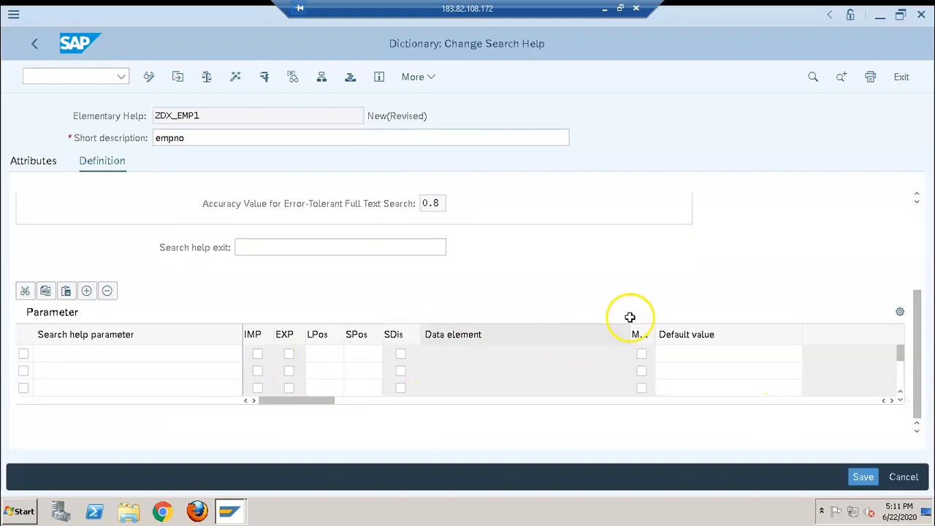
{"action": "scroll", "coordinate": [916, 266], "scroll_direction": "up", "scroll_amount": 3}
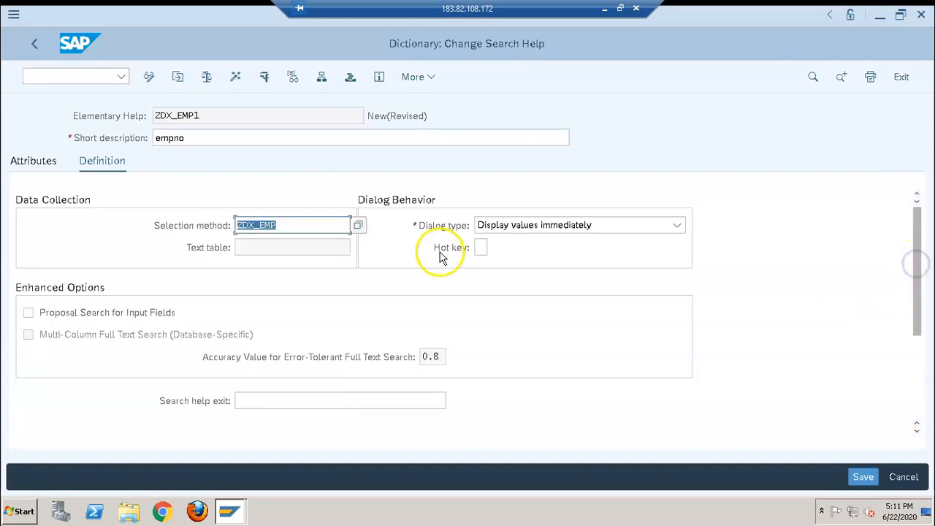
{"action": "left_click", "coordinate": [332, 220]}
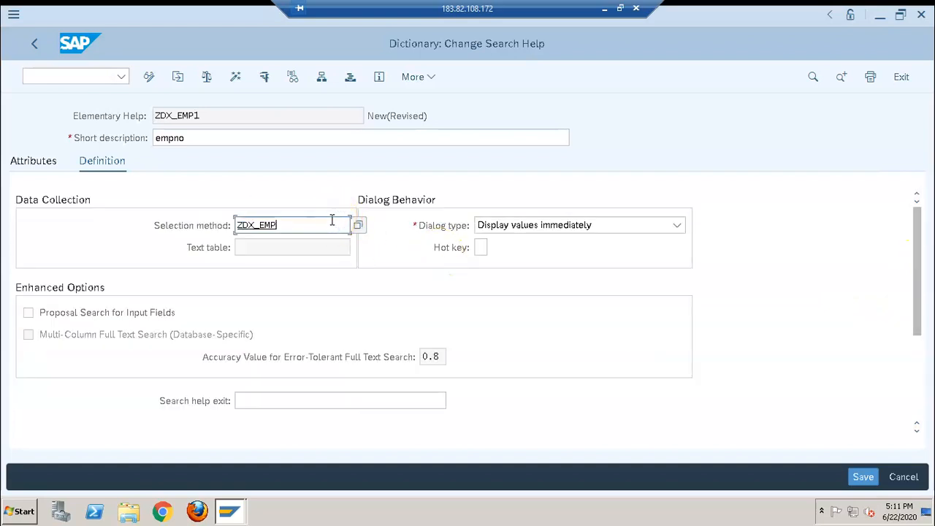
{"action": "double_click", "coordinate": [331, 220]}
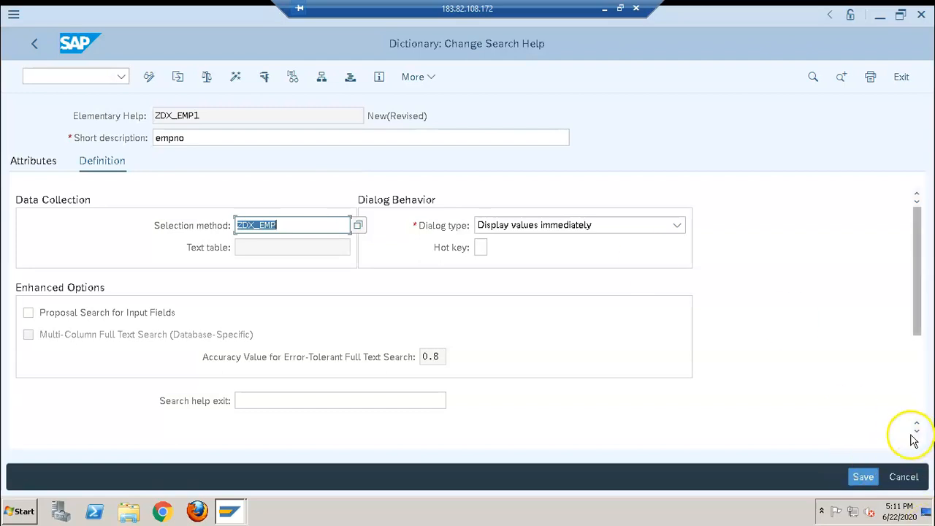
{"action": "left_click", "coordinate": [860, 477]}
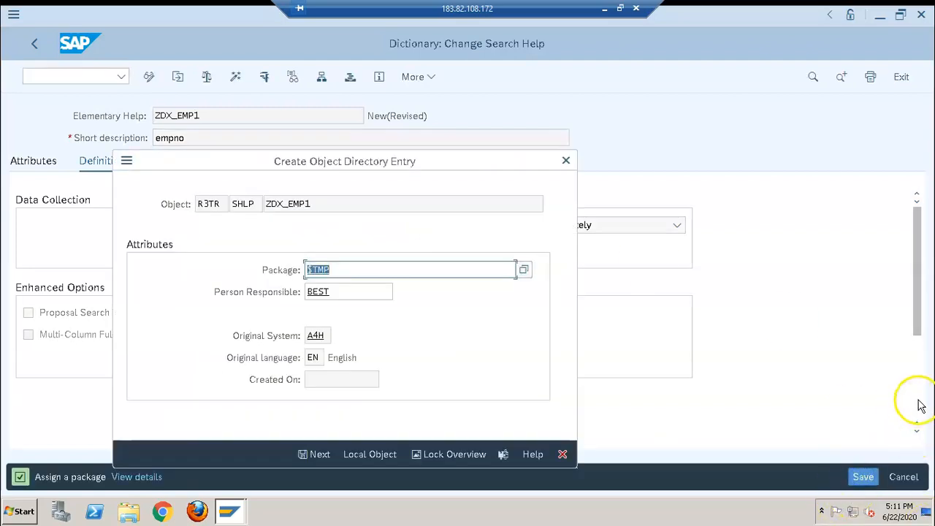
{"action": "left_click", "coordinate": [365, 454]}
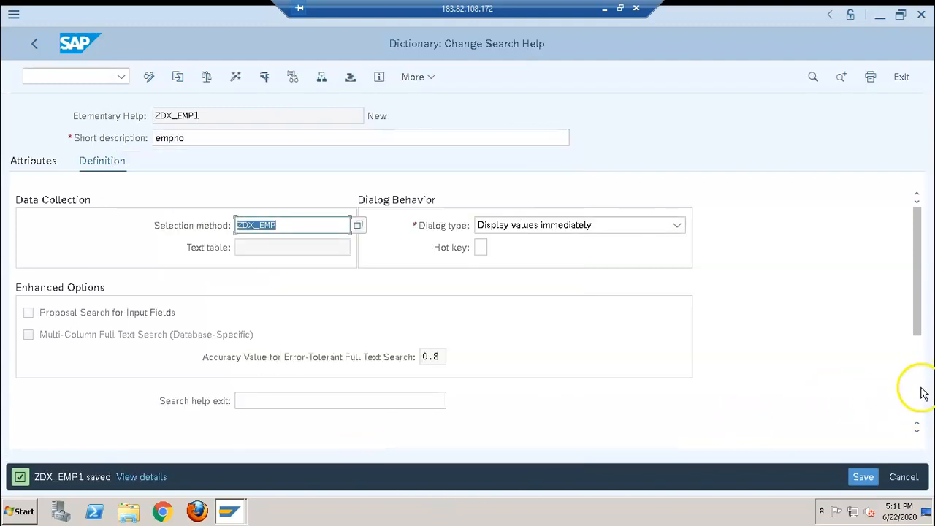
Step: Search for selection methods matching ZDX* and choose ZDX_EMP as the search help's selection method
{"action": "left_click", "coordinate": [917, 393]}
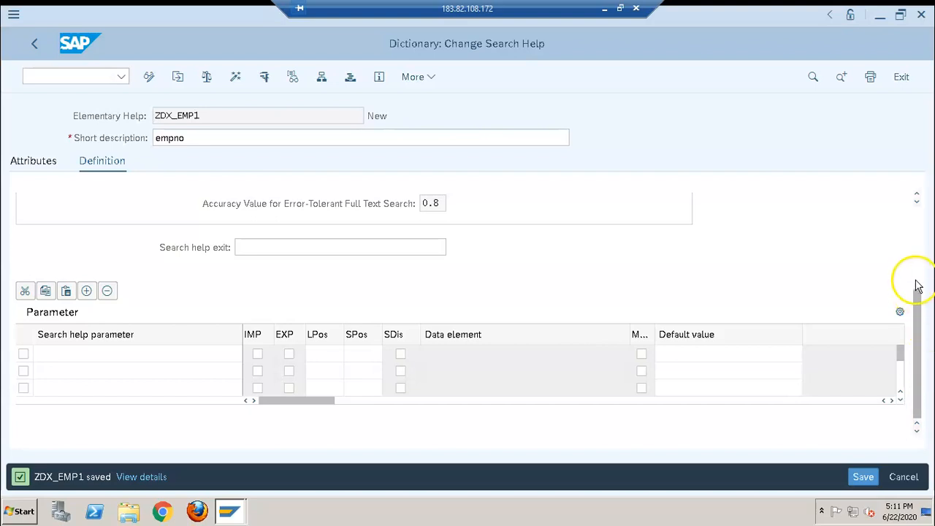
{"action": "left_click", "coordinate": [918, 282]}
{"action": "left_click", "coordinate": [318, 221]}
{"action": "key", "text": "BackSpace"}
{"action": "key", "text": "BackSpace"}
{"action": "key", "text": "BackSpace"}
{"action": "key", "text": "BackSpace"}
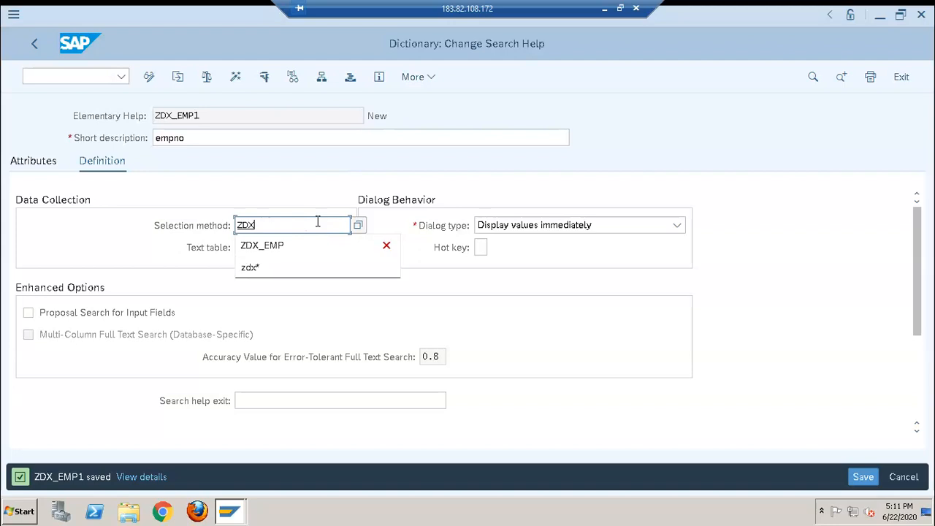
{"action": "type", "text": "*"}
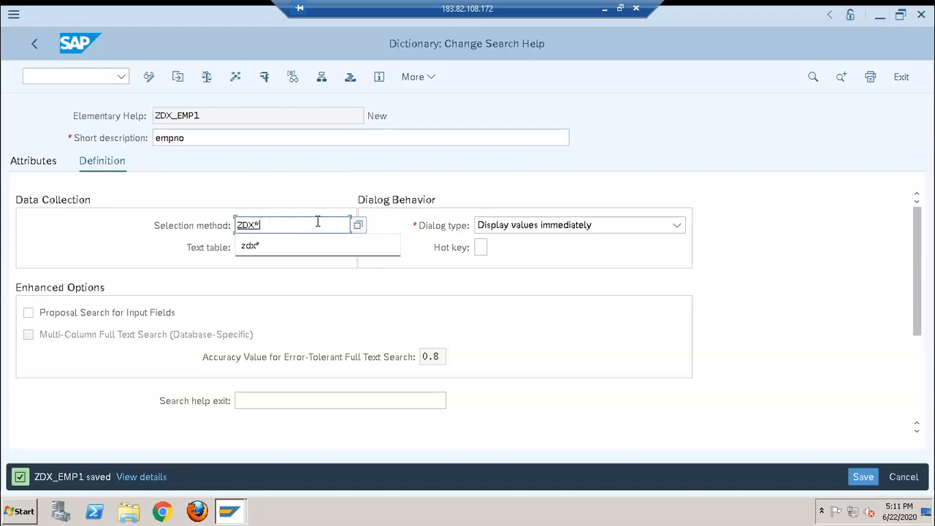
{"action": "left_click", "coordinate": [358, 227]}
{"action": "left_click", "coordinate": [348, 342]}
{"action": "double_click", "coordinate": [271, 175]}
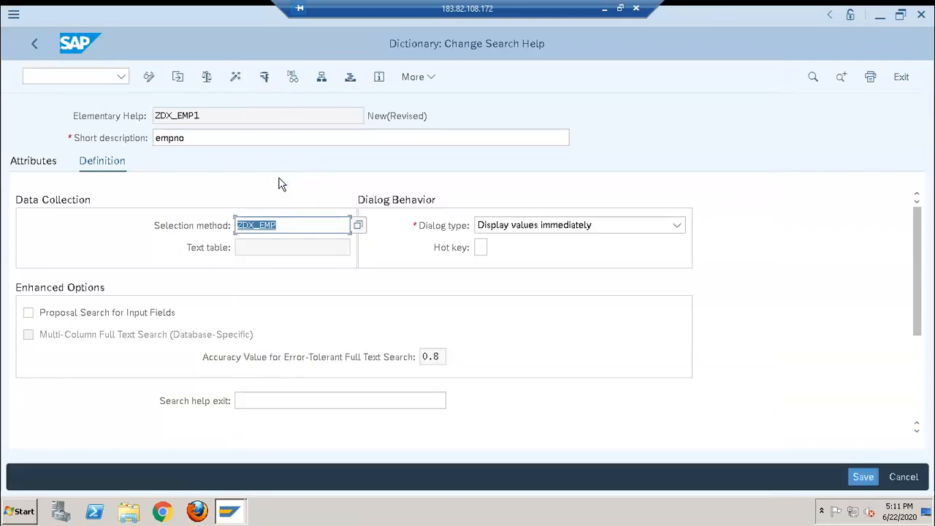
Step: Open table ZDX_EMP in change mode from a second ABAP Dictionary session to check its fields, and return to search help ZDX_EMP1
{"action": "left_click", "coordinate": [917, 398]}
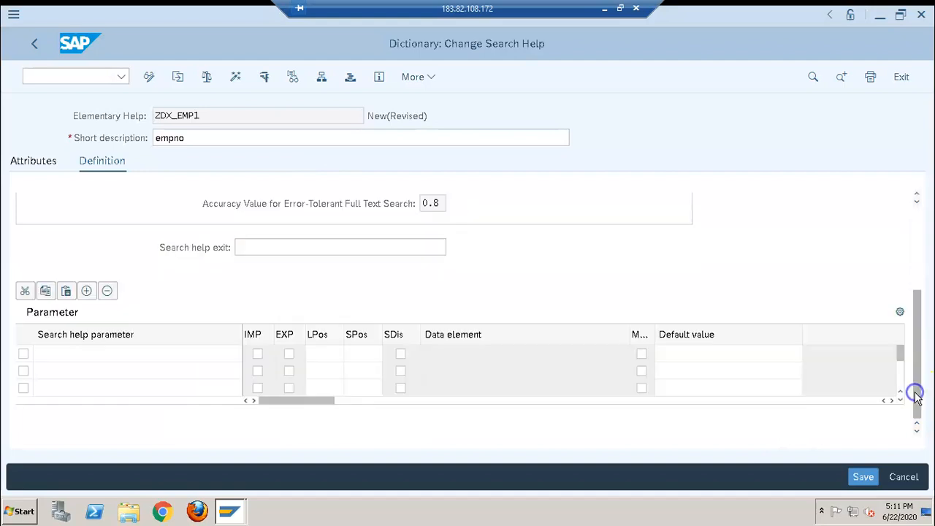
{"action": "left_click", "coordinate": [189, 364]}
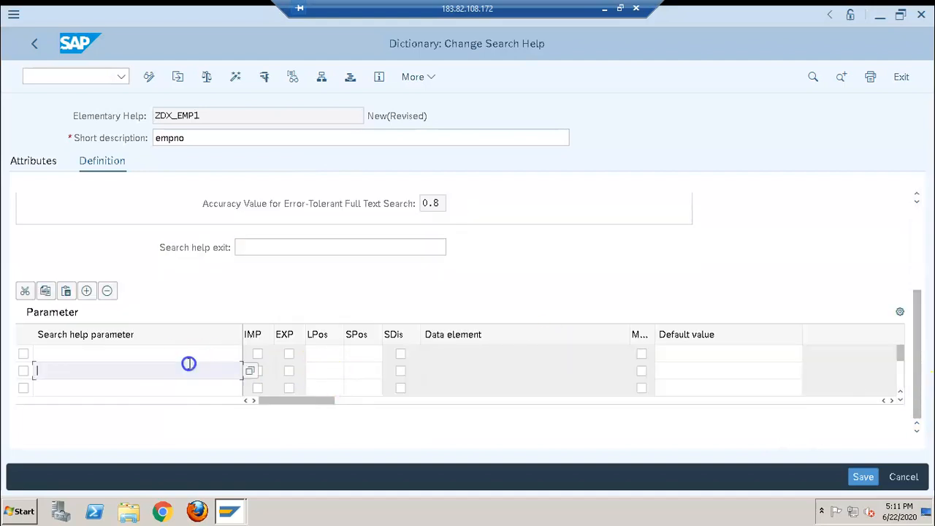
{"action": "left_click", "coordinate": [184, 355]}
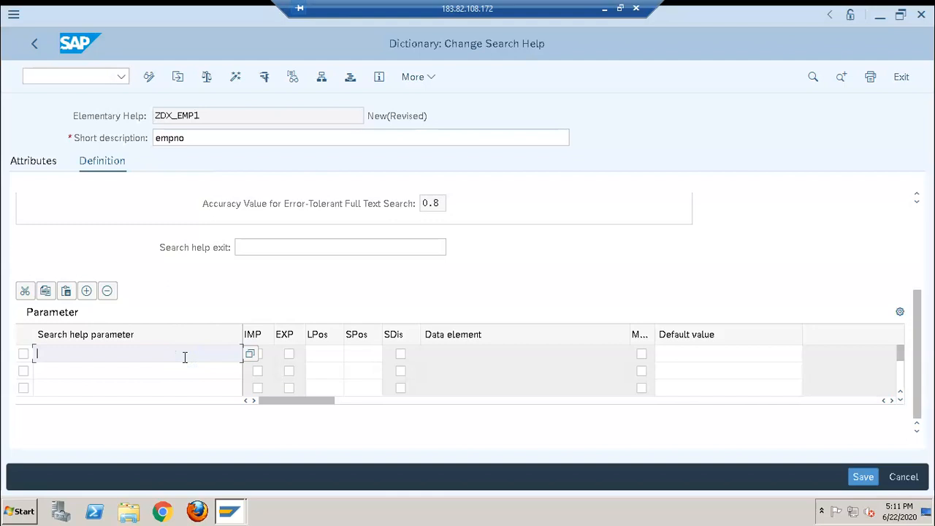
{"action": "key", "text": "alt+Tab"}
{"action": "key", "text": "alt+Tab"}
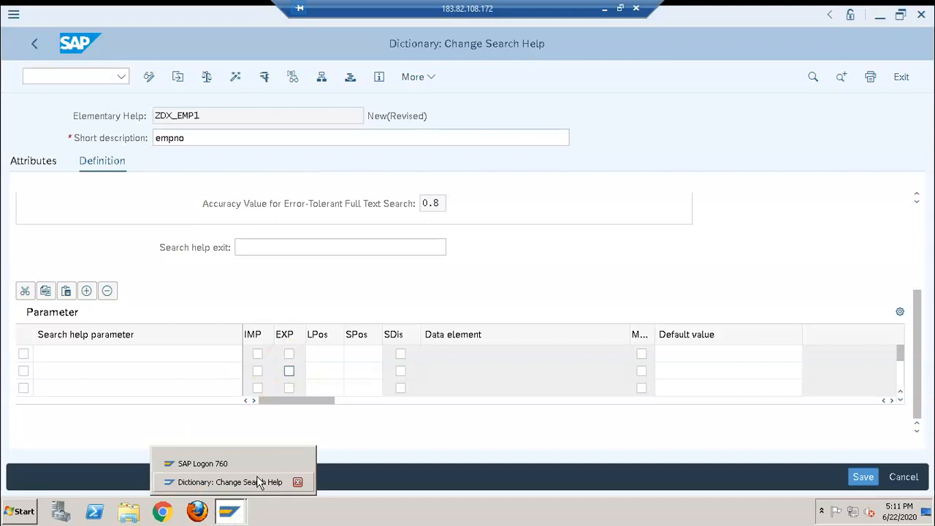
{"action": "left_click", "coordinate": [257, 479]}
{"action": "left_click", "coordinate": [80, 76]}
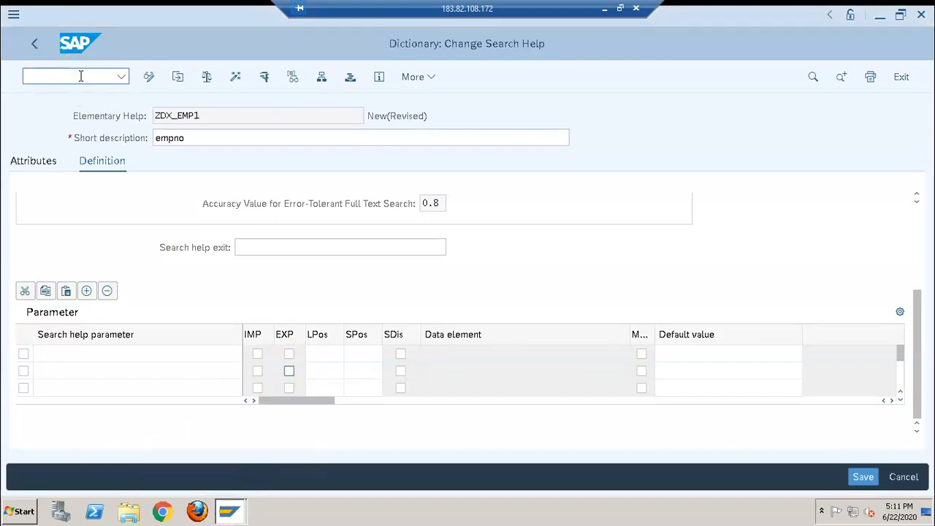
{"action": "key", "text": "F3"}
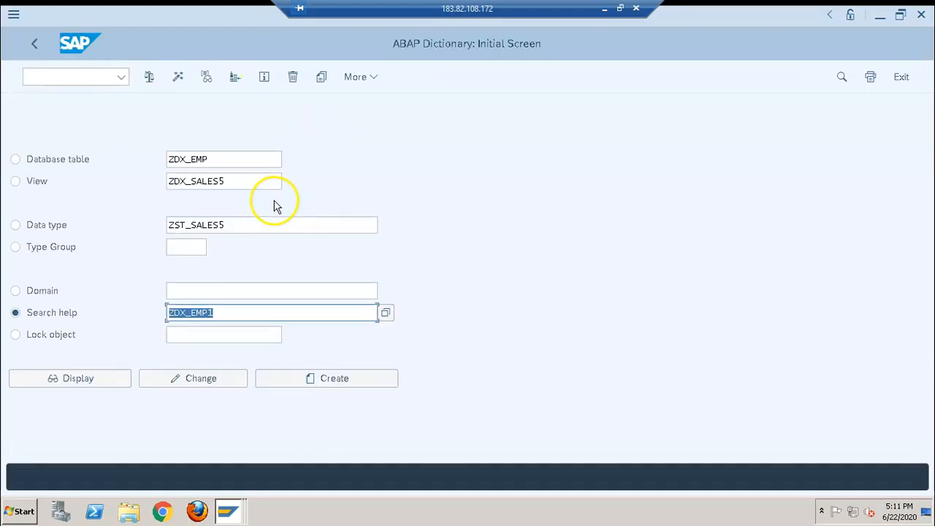
{"action": "left_click", "coordinate": [69, 162]}
{"action": "left_click", "coordinate": [192, 387]}
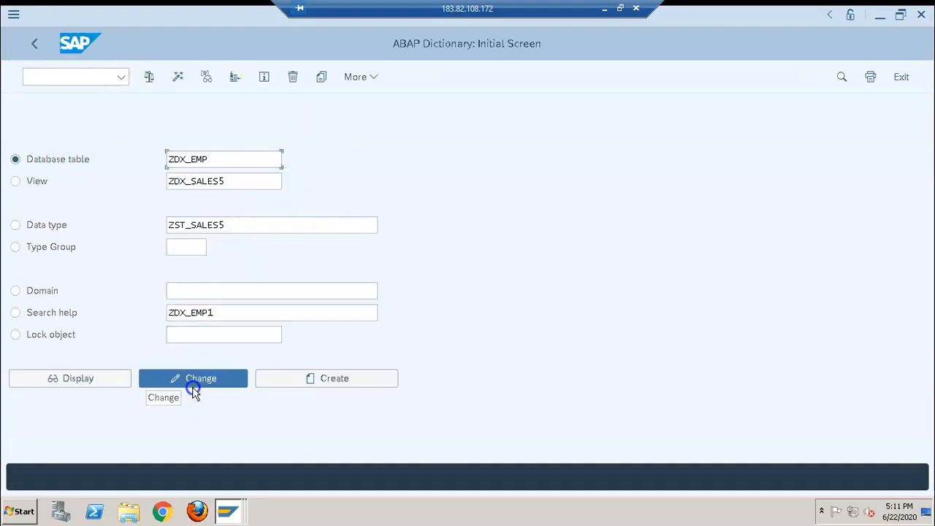
{"action": "key", "text": "alt+Tab"}
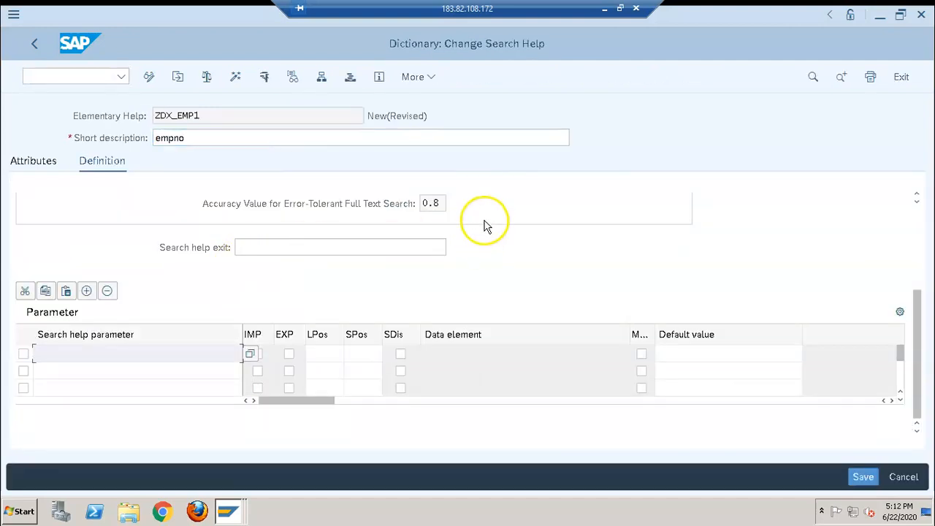
Step: Add EMPNO, EMPNA and DEPT as search help parameters of ZDX_EMP1 by choosing them from the field value list
{"action": "left_click", "coordinate": [248, 357]}
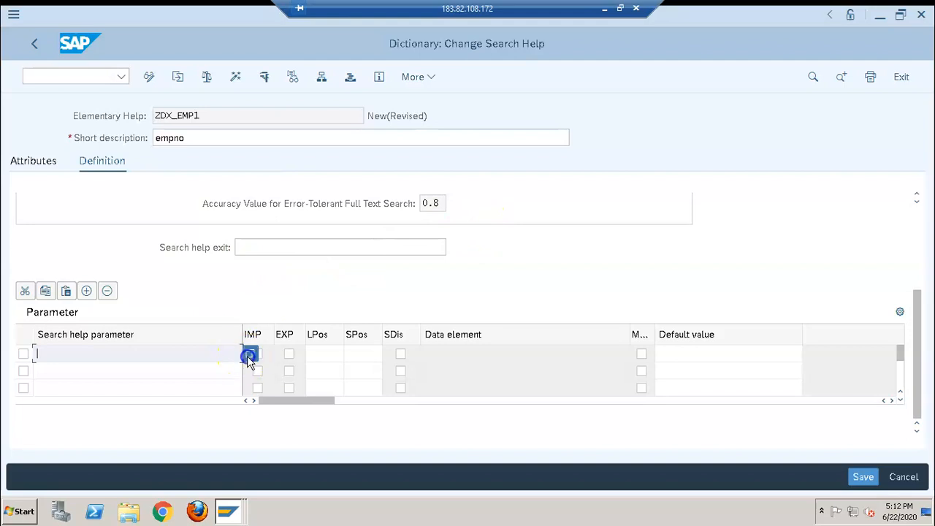
{"action": "double_click", "coordinate": [52, 219]}
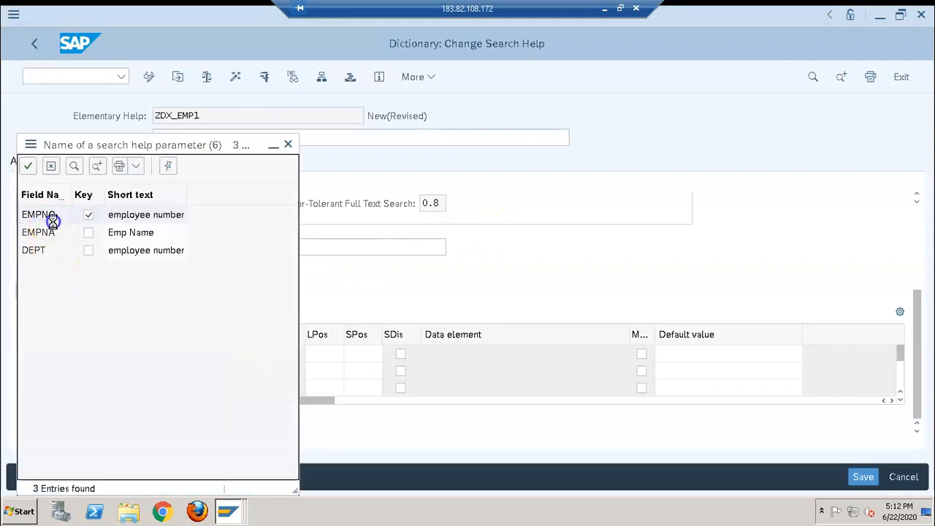
{"action": "left_click", "coordinate": [103, 372]}
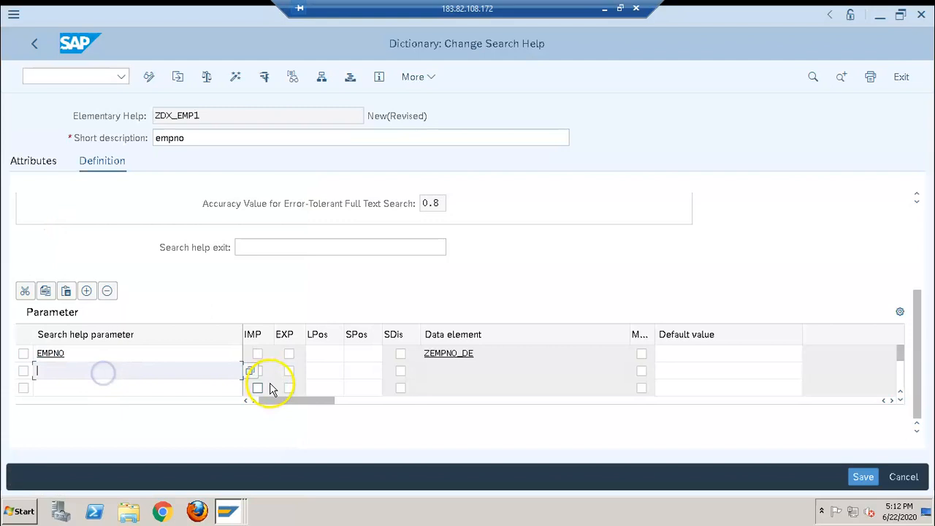
{"action": "left_click", "coordinate": [249, 371]}
{"action": "double_click", "coordinate": [59, 232]}
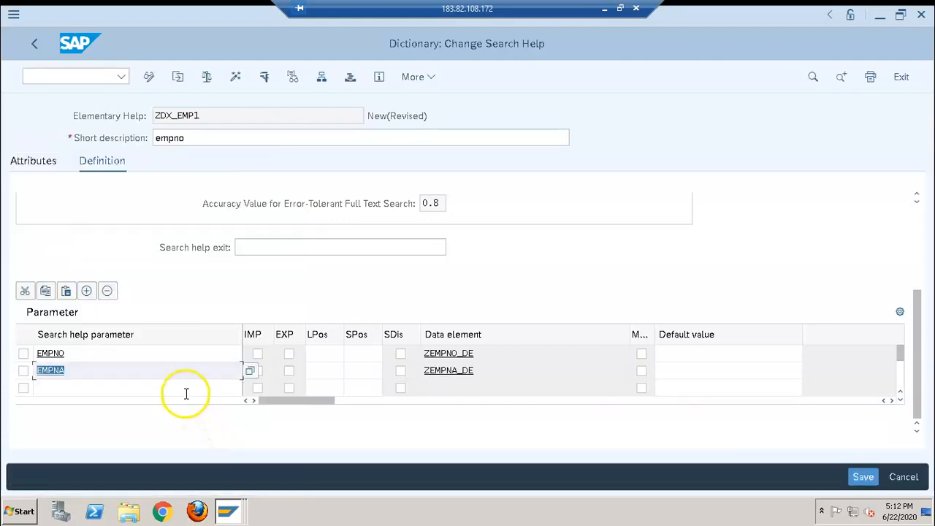
{"action": "left_click", "coordinate": [187, 391]}
{"action": "left_click", "coordinate": [250, 389]}
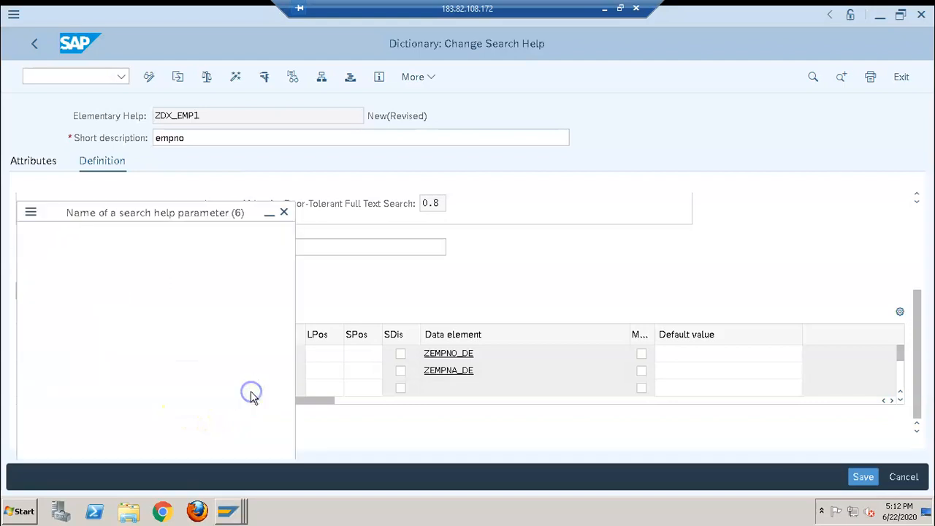
{"action": "double_click", "coordinate": [44, 250]}
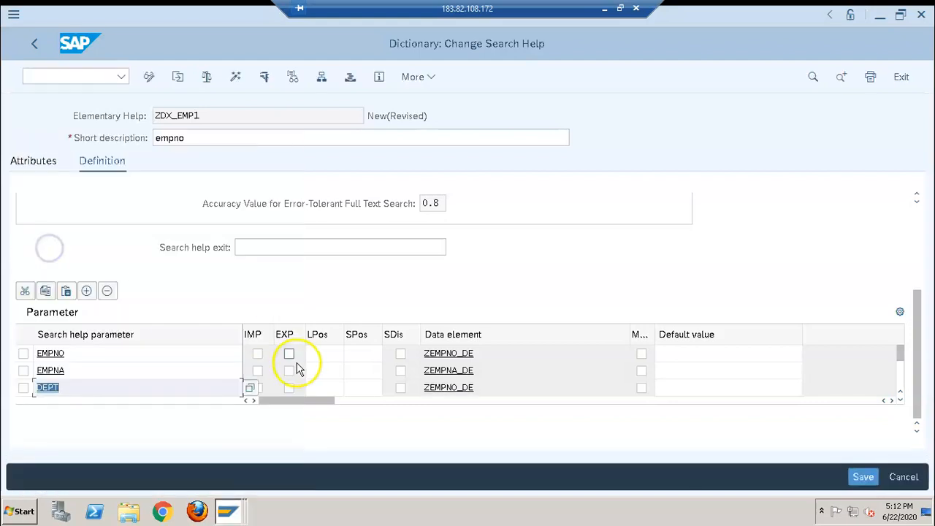
Step: Flag EMPNO as import and all three parameters as export, with list/search positions 1/2 for EMPNO, 3/4 for EMPNA and 5/6 for DEPT
{"action": "left_click", "coordinate": [260, 355]}
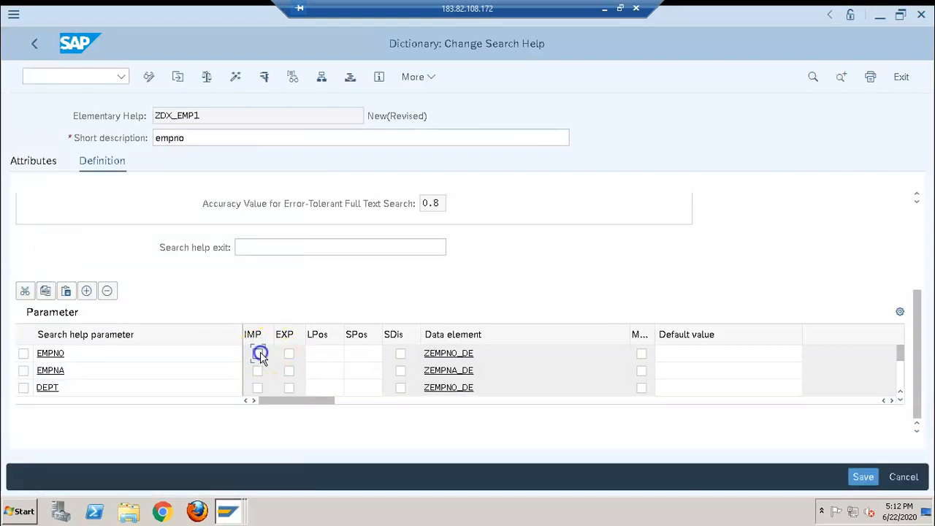
{"action": "left_click", "coordinate": [289, 356]}
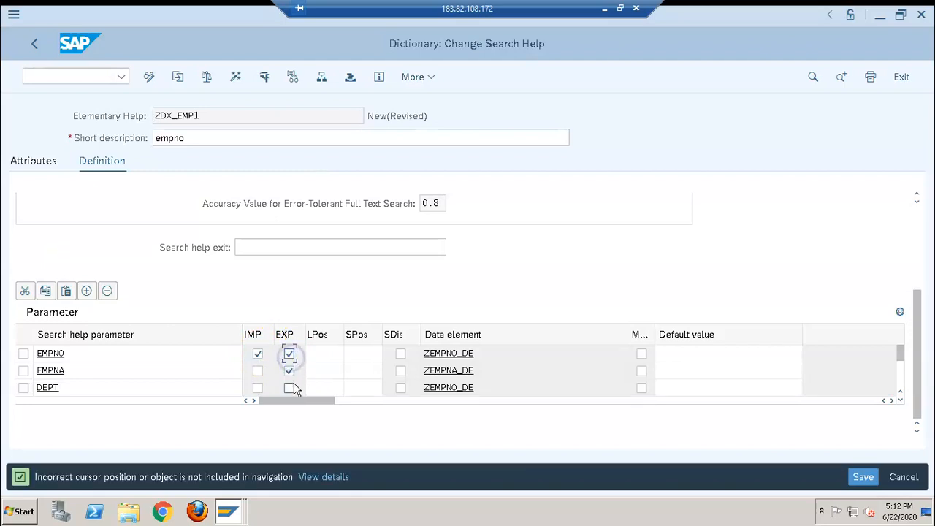
{"action": "left_click", "coordinate": [324, 352]}
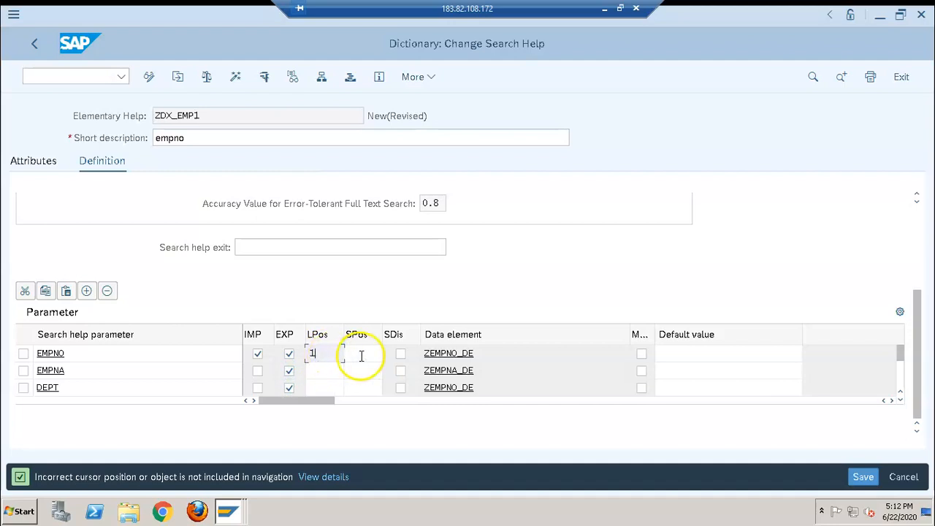
{"action": "left_click", "coordinate": [360, 355]}
{"action": "type", "text": "2"}
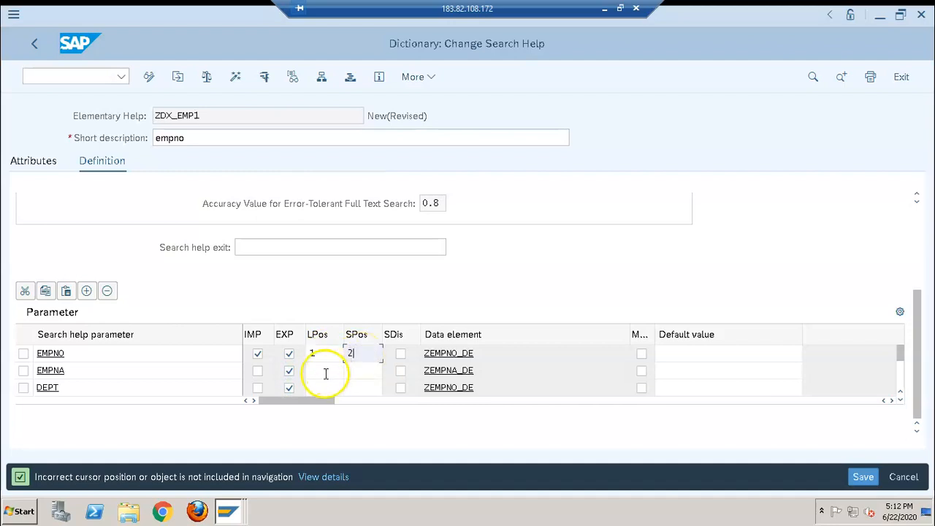
{"action": "left_click", "coordinate": [324, 372]}
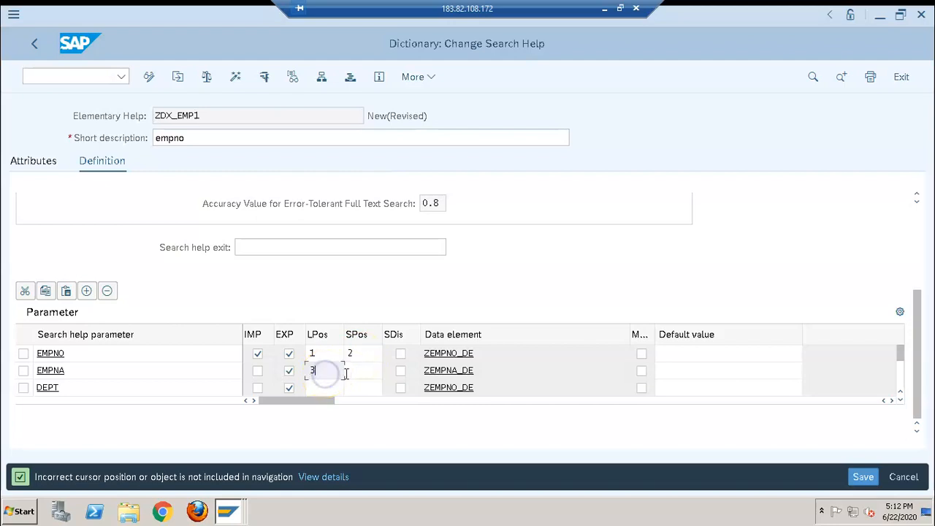
{"action": "left_click", "coordinate": [354, 373]}
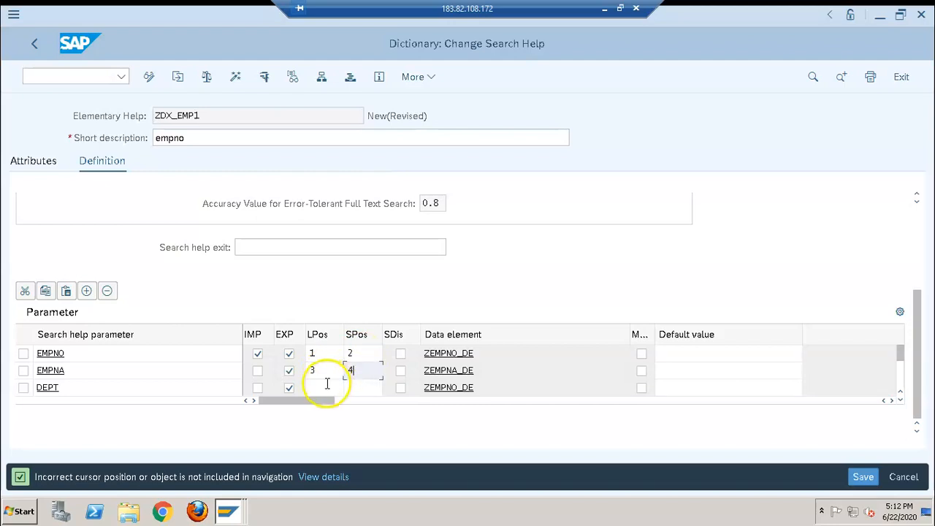
{"action": "left_click", "coordinate": [326, 387]}
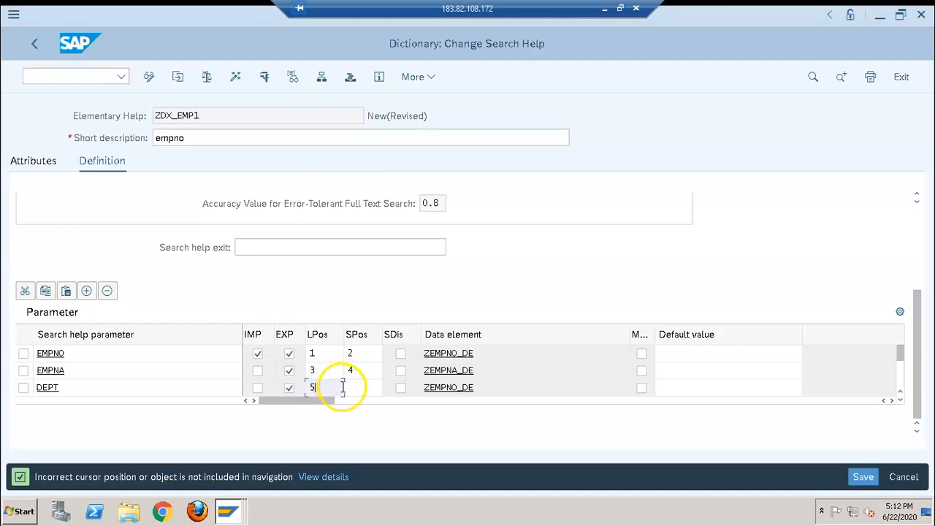
{"action": "left_click", "coordinate": [353, 387]}
{"action": "type", "text": "6"}
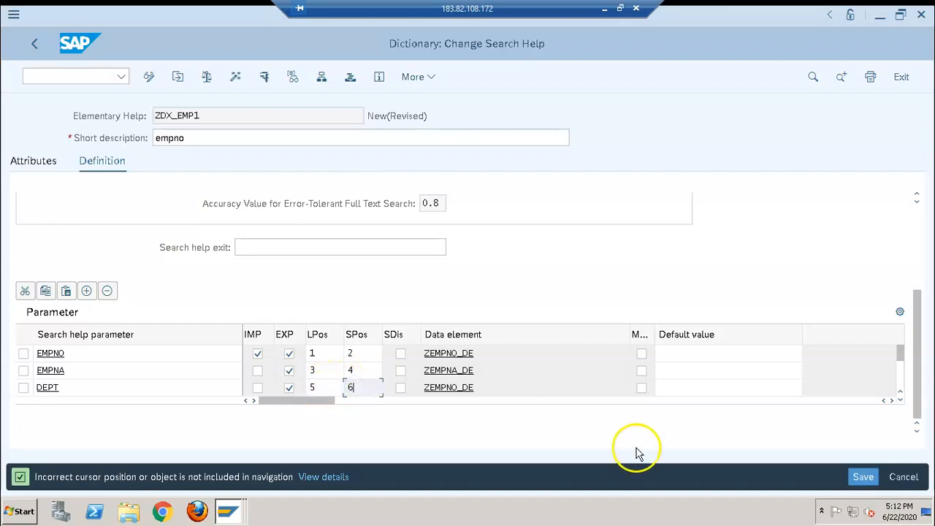
Step: Save search help ZDX_EMP1 and activate it from the list of inactive local objects
{"action": "left_click", "coordinate": [865, 476]}
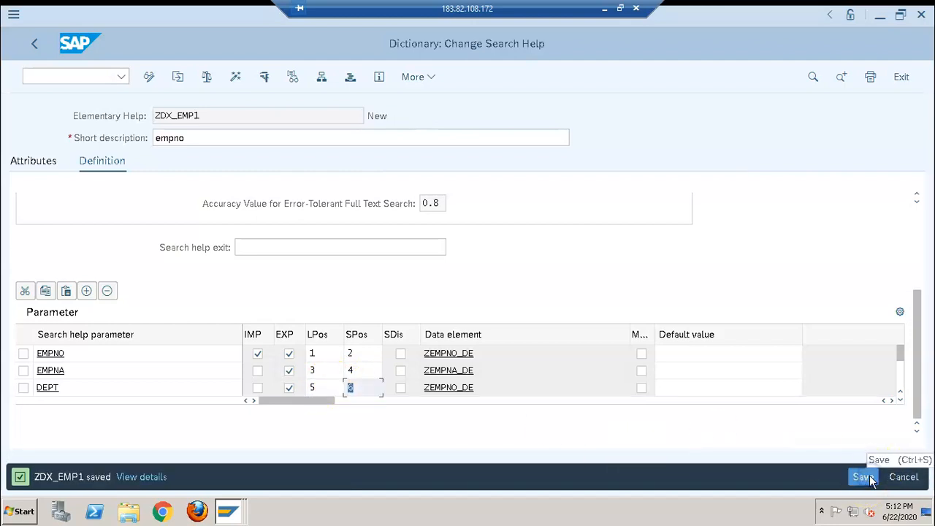
{"action": "left_click", "coordinate": [235, 77]}
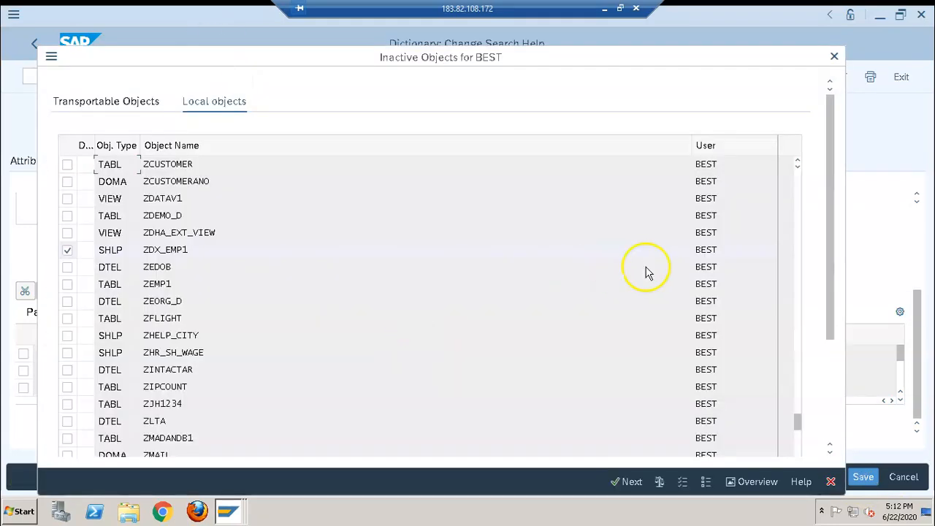
{"action": "key", "text": "Return"}
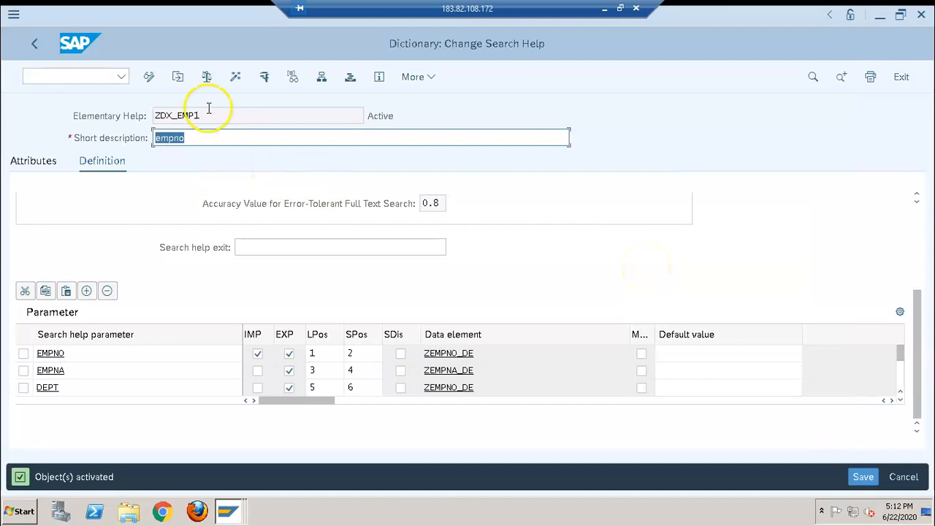
Step: Copy the search help name ZDX_EMP1 from the ABAP Dictionary initial screen and switch to the session displaying table ZDX_EMP
{"action": "left_click", "coordinate": [34, 43]}
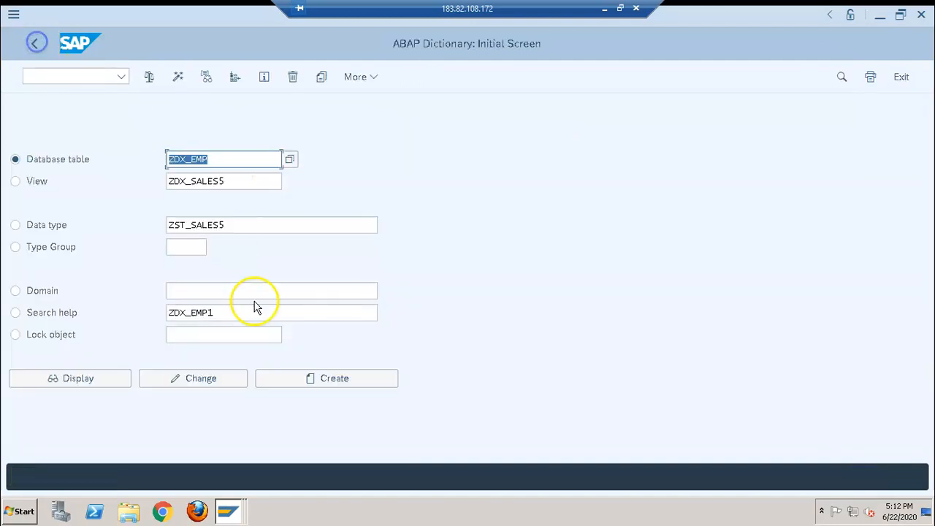
{"action": "left_click", "coordinate": [235, 311]}
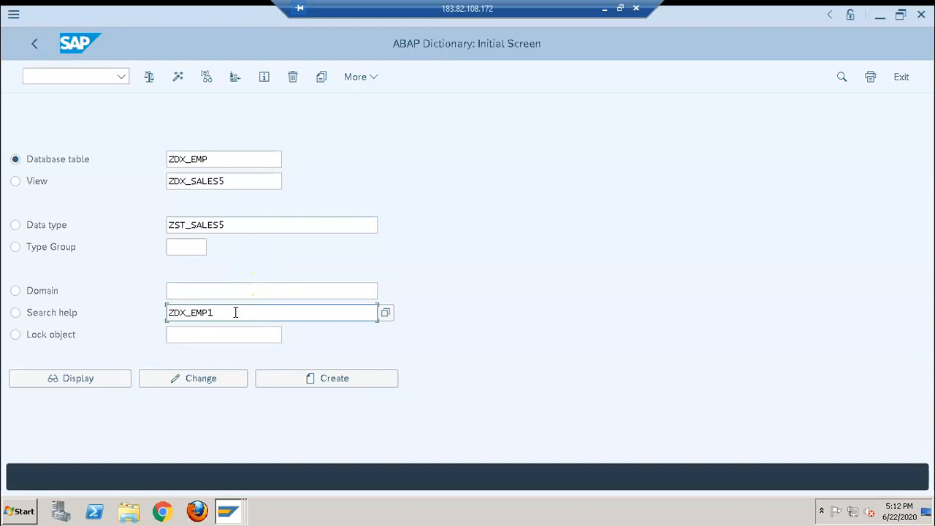
{"action": "left_click_drag", "start_coordinate": [213, 313], "coordinate": [167, 311]}
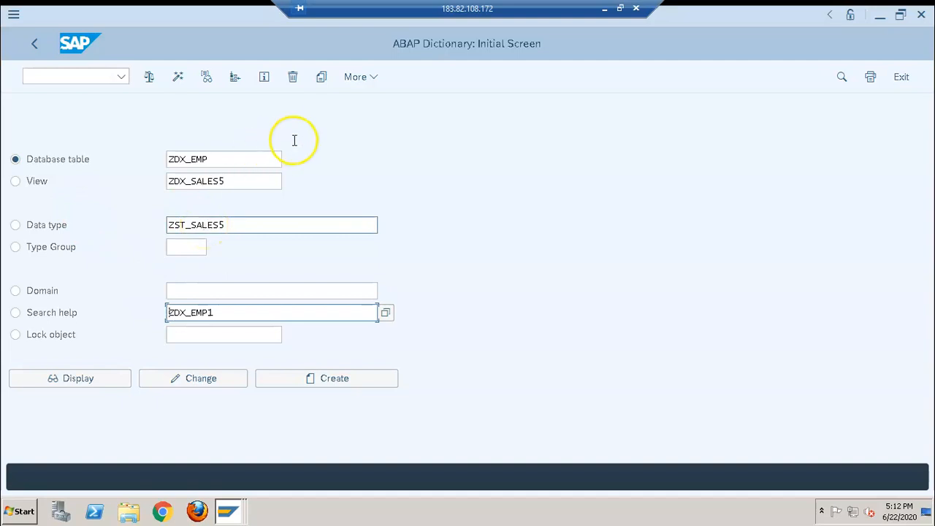
{"action": "left_click", "coordinate": [221, 386]}
{"action": "left_click", "coordinate": [443, 482]}
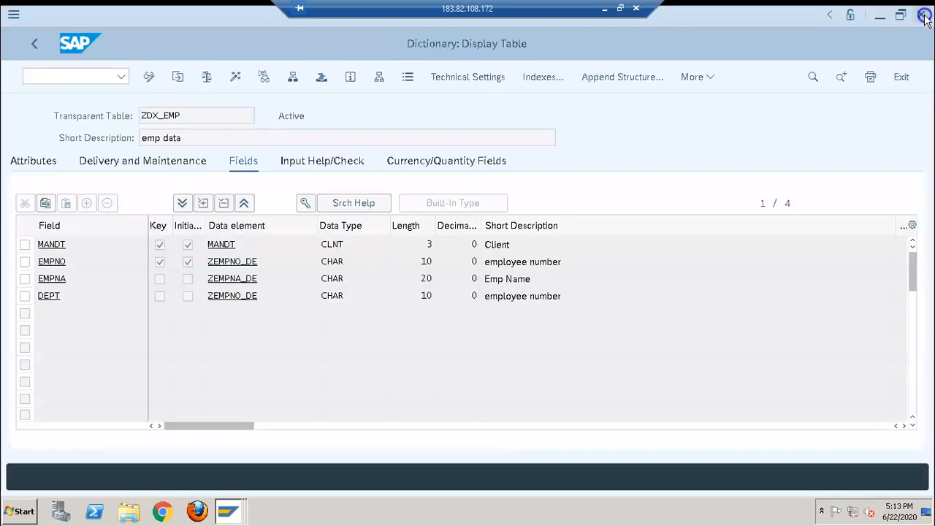
Step: Open data element ZEMPNO_DE of field EMPNO at its further characteristics and switch it to change mode
{"action": "double_click", "coordinate": [247, 263]}
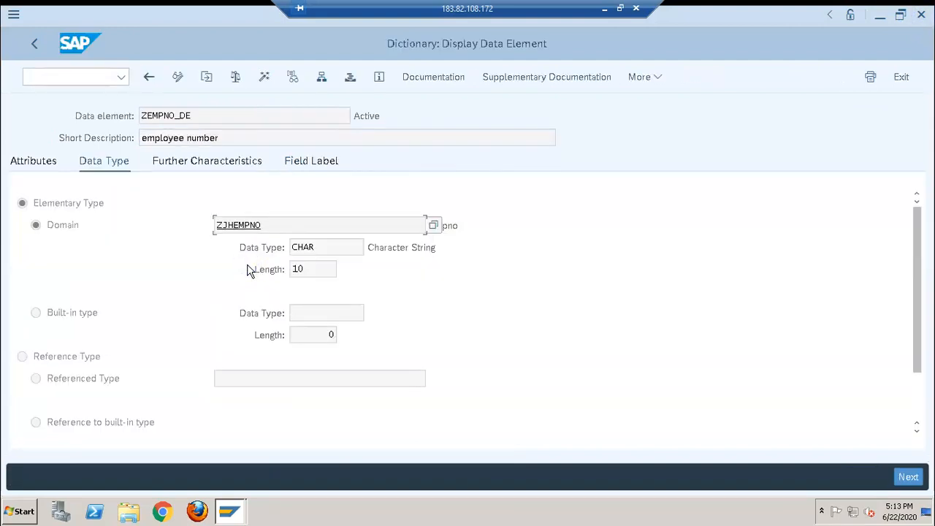
{"action": "left_click", "coordinate": [229, 164]}
{"action": "left_click", "coordinate": [242, 225]}
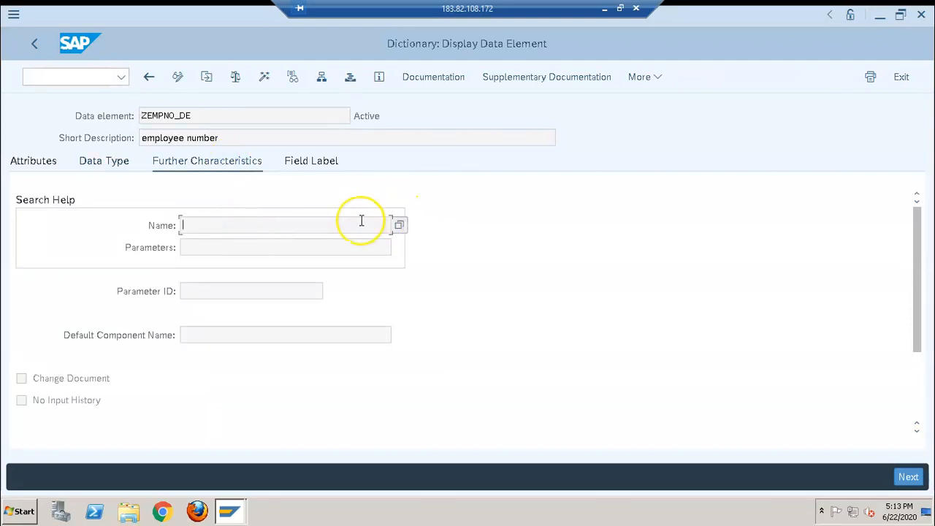
{"action": "left_click", "coordinate": [178, 77]}
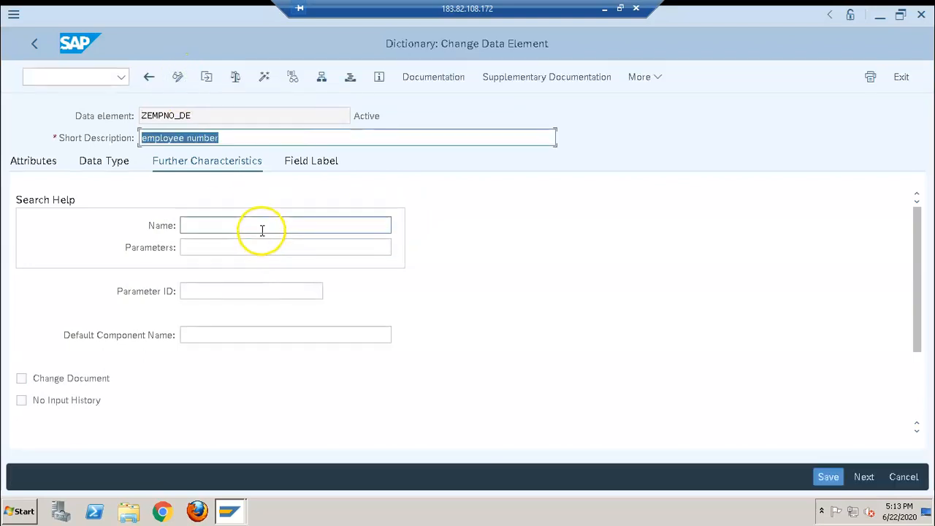
Step: Assign search help ZDX_EMP1 with parameter EMPNO to the data element
{"action": "left_click", "coordinate": [261, 229]}
{"action": "type", "text": "ZDX_EMP1"}
{"action": "left_click", "coordinate": [255, 244]}
{"action": "left_click", "coordinate": [399, 249]}
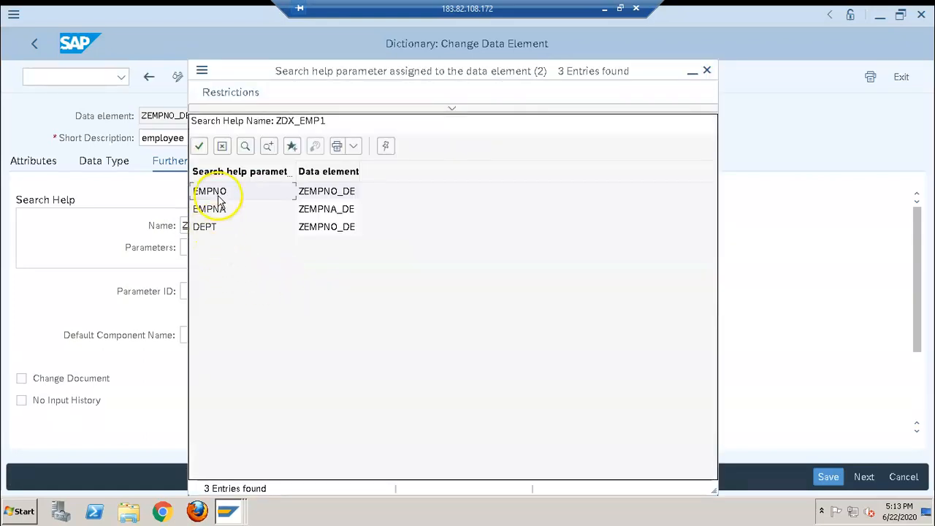
{"action": "double_click", "coordinate": [219, 191]}
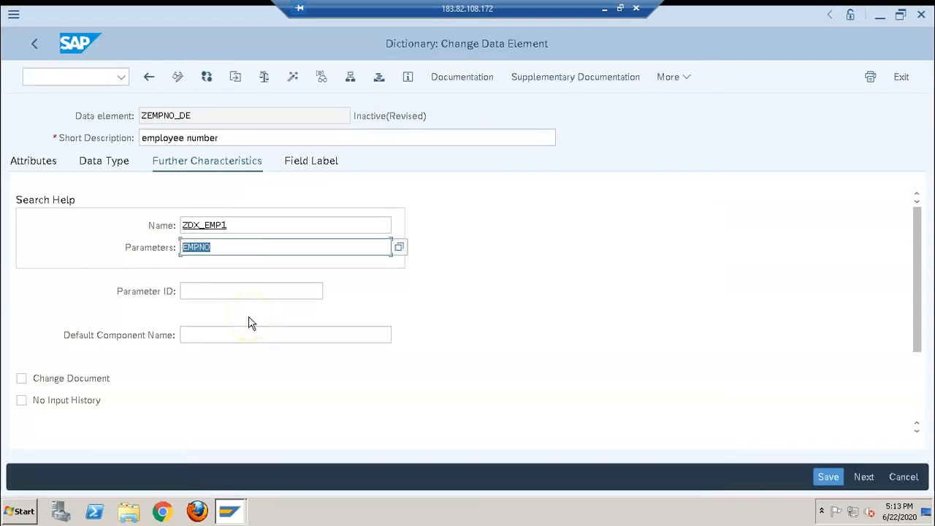
Step: Activate data element ZEMPNO_DE and return to the field list of table ZDX_EMP
{"action": "left_click", "coordinate": [293, 79]}
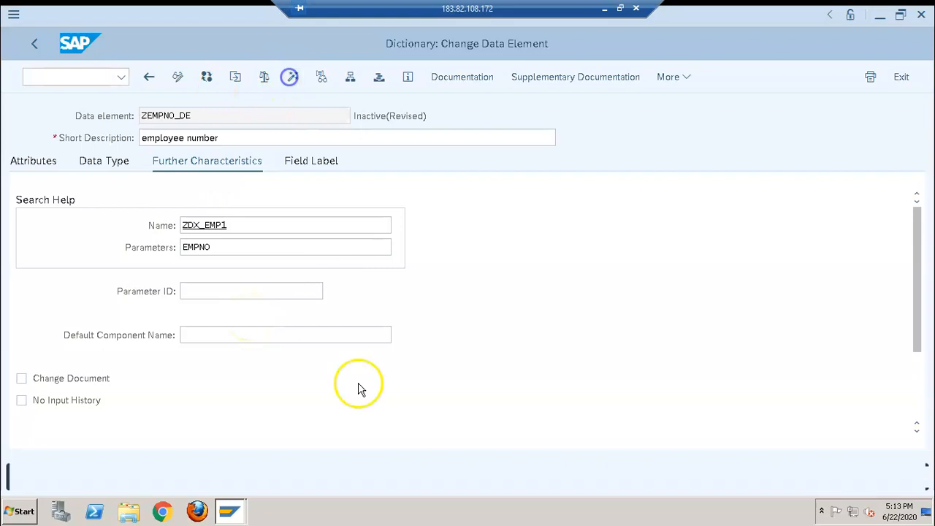
{"action": "key", "text": "Return"}
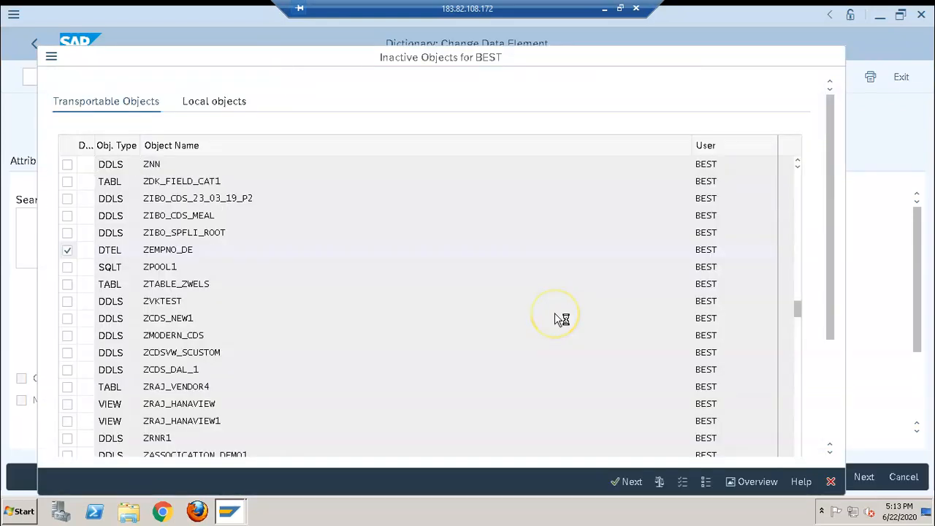
{"action": "left_click", "coordinate": [358, 359]}
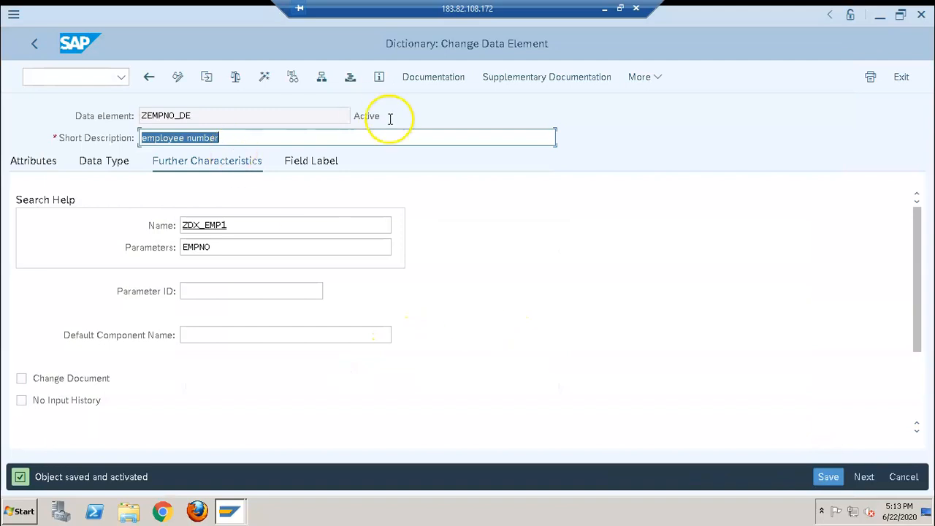
{"action": "left_click", "coordinate": [207, 116]}
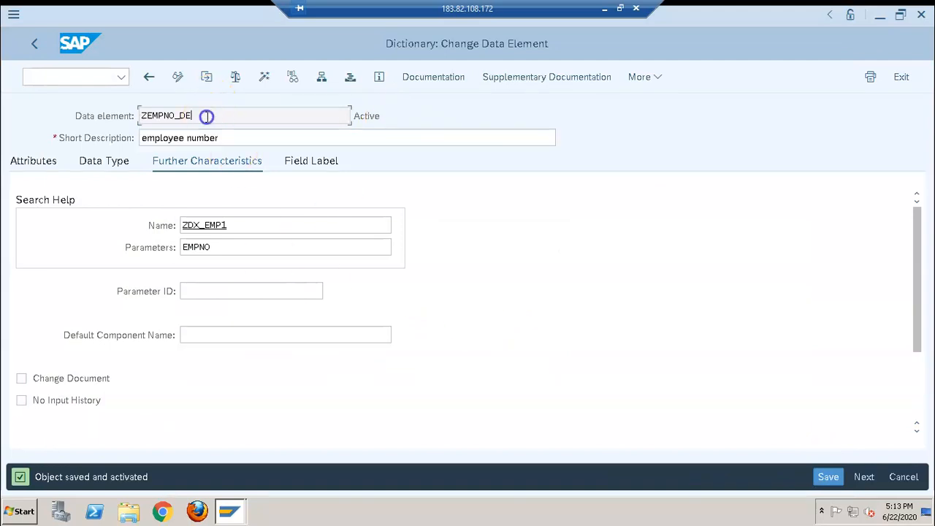
{"action": "left_click", "coordinate": [35, 43]}
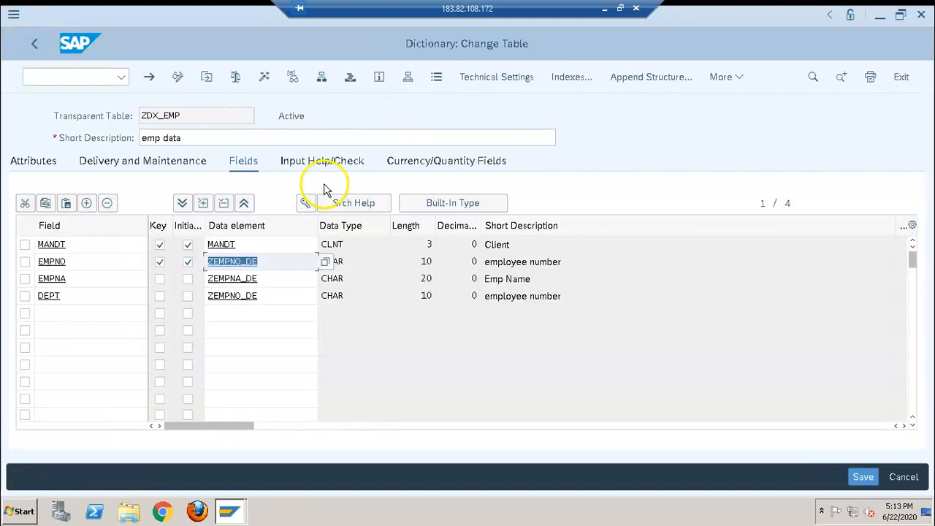
Step: Check the EMPNO and EMPNA fields for input help on the table contents selection screen, and return to the table definition
{"action": "left_click", "coordinate": [287, 267]}
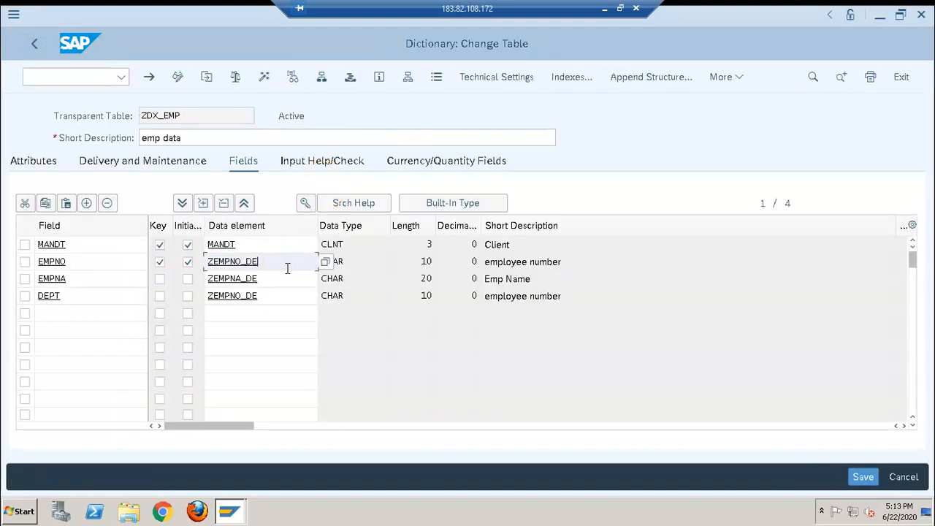
{"action": "left_click", "coordinate": [659, 143]}
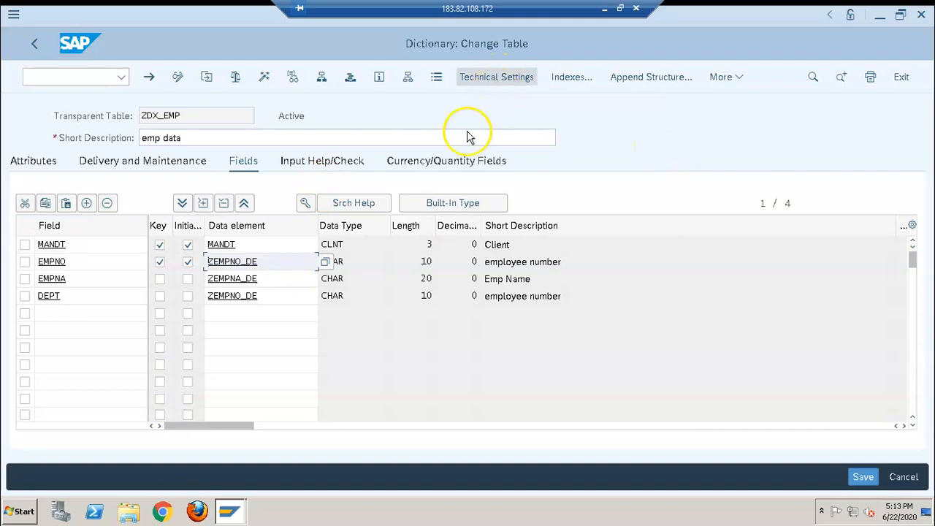
{"action": "left_click", "coordinate": [437, 78]}
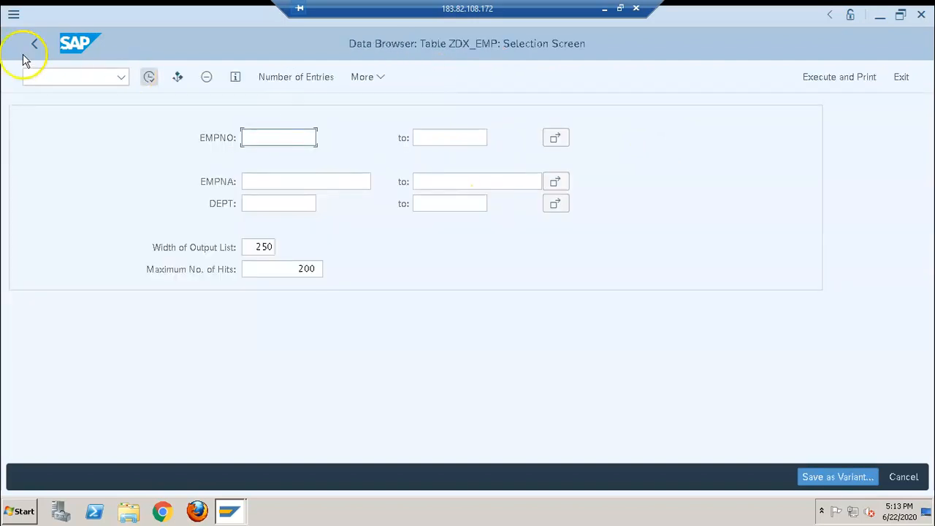
{"action": "left_click", "coordinate": [29, 46]}
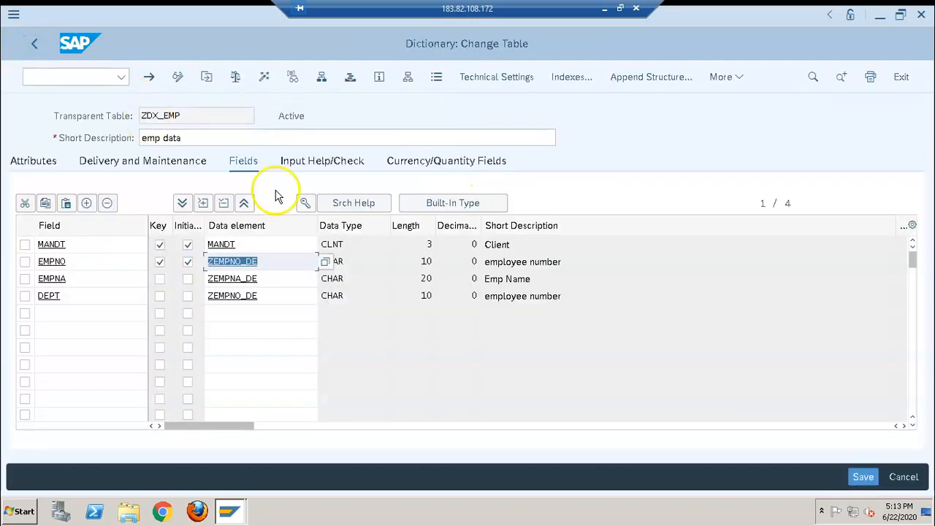
{"action": "left_click", "coordinate": [437, 77]}
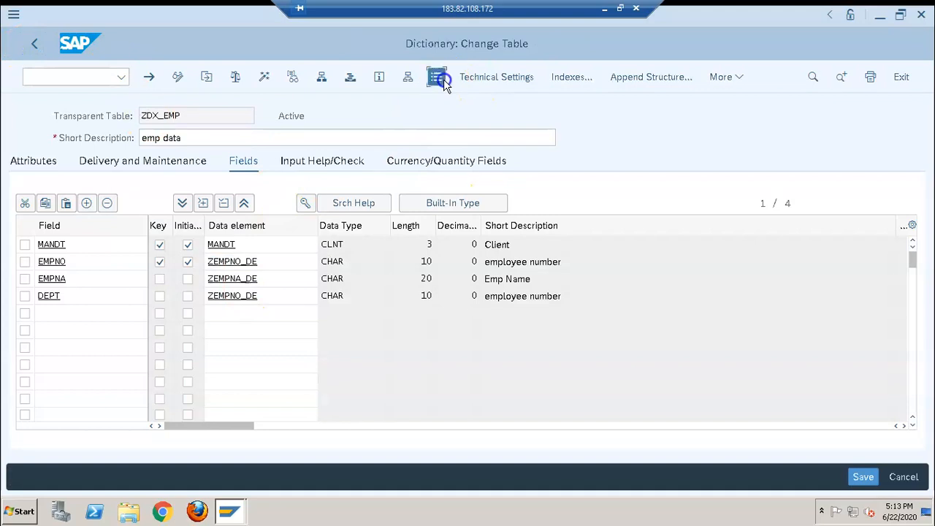
{"action": "left_click", "coordinate": [275, 183]}
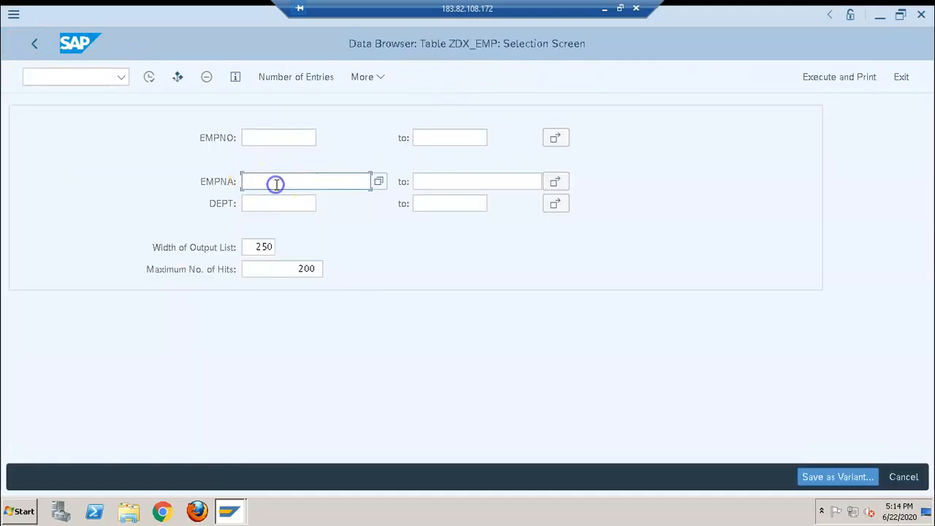
{"action": "left_click", "coordinate": [303, 137]}
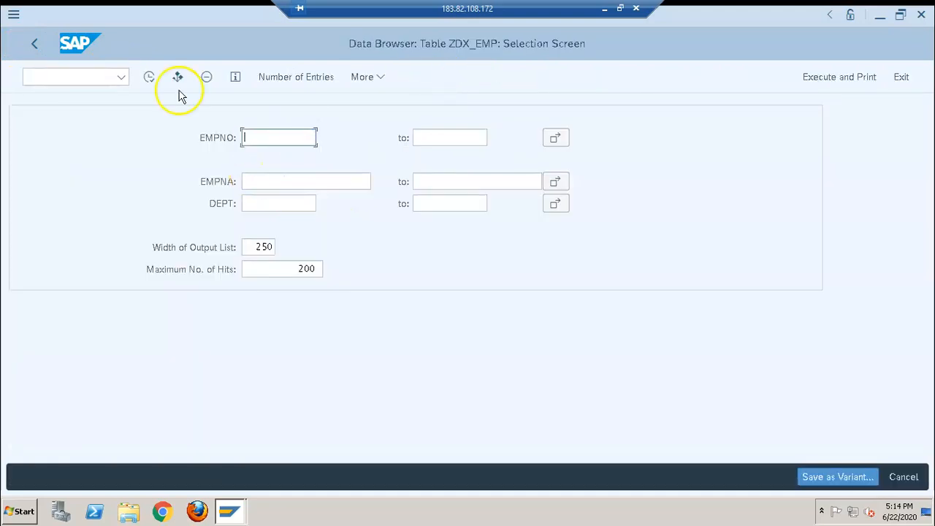
{"action": "left_click", "coordinate": [31, 41]}
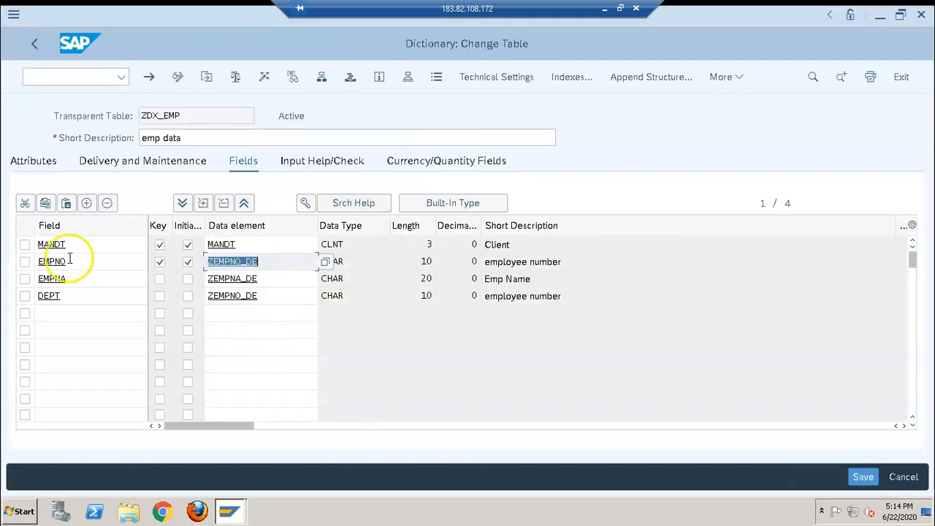
Step: Enter search help ZDX_EMP1 for field EMPNO of table ZDX_EMP and proceed to its search help binding
{"action": "left_click", "coordinate": [25, 262]}
{"action": "left_click", "coordinate": [350, 203]}
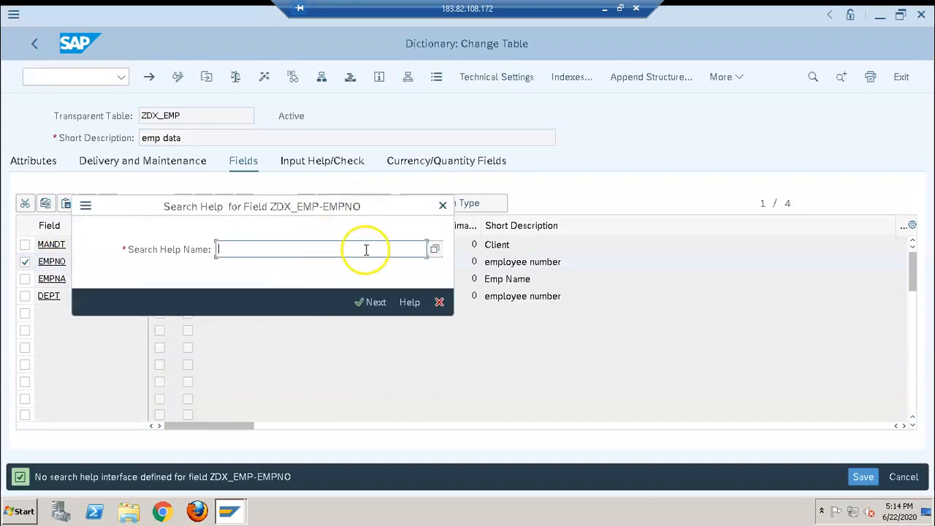
{"action": "type", "text": "zdx"}
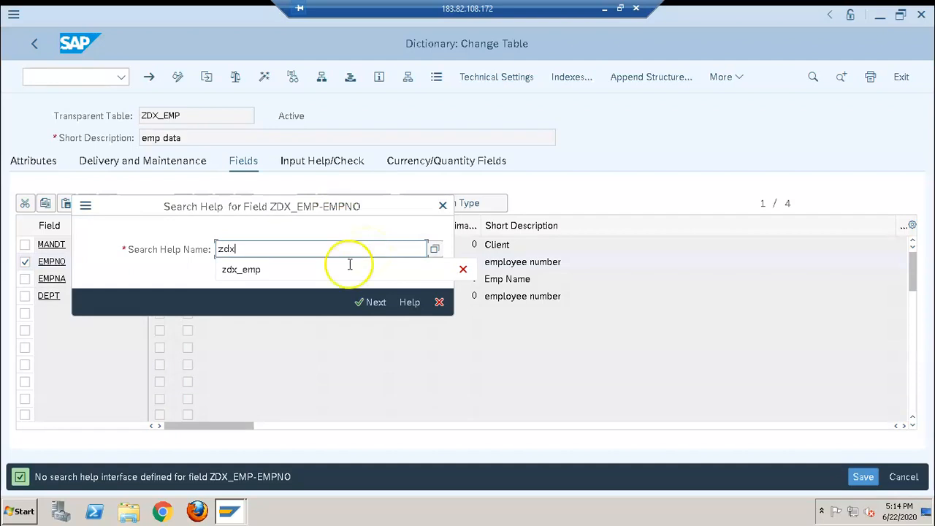
{"action": "type", "text": "_"}
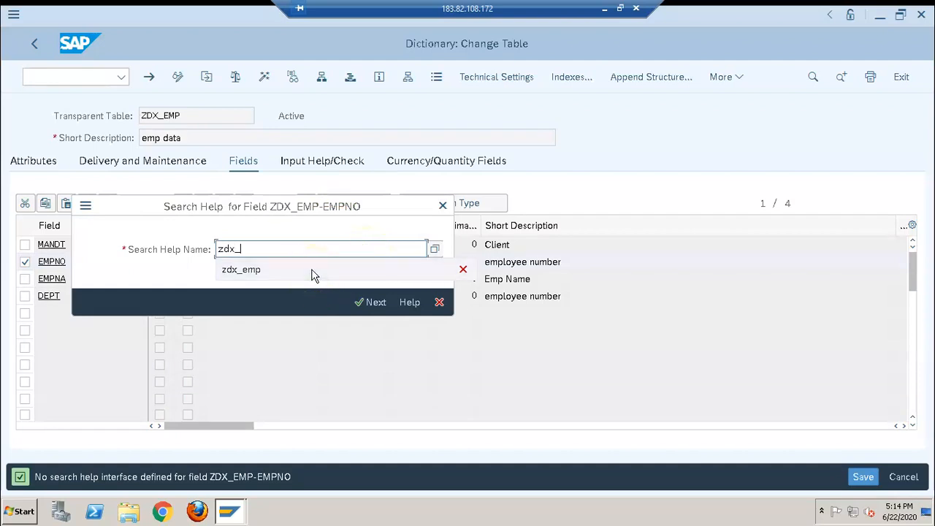
{"action": "type", "text": "em"}
{"action": "left_click", "coordinate": [313, 270]}
{"action": "key", "text": "Return"}
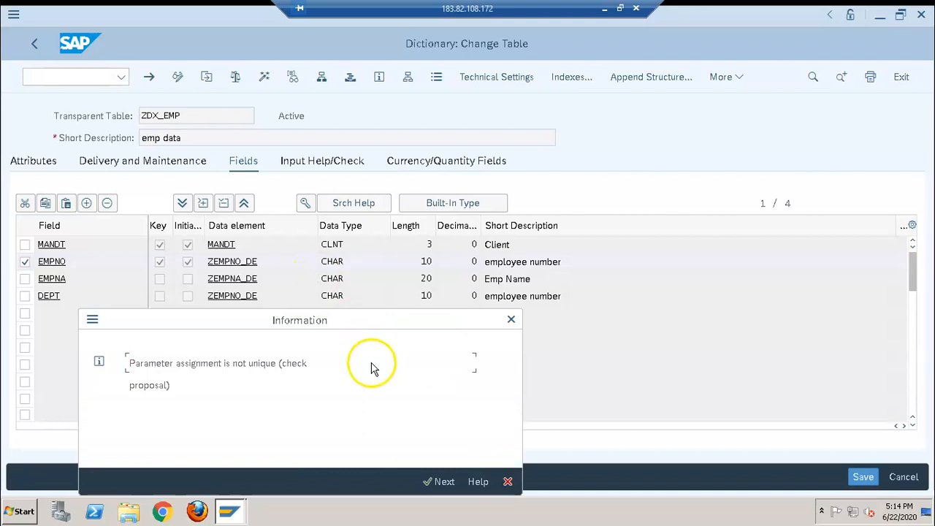
{"action": "key", "text": "Return"}
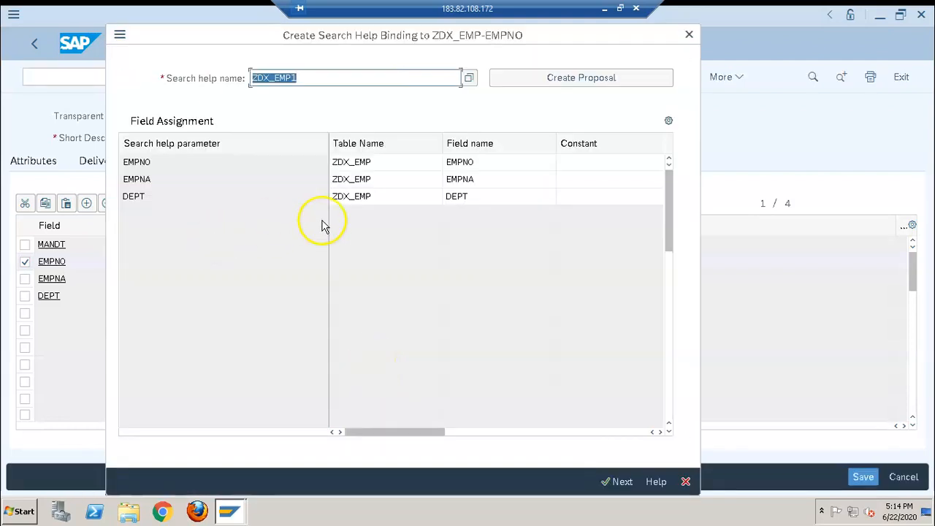
Step: Create the proposal for the EMPNO search help binding, review its parameter assignments and apply it
{"action": "left_click", "coordinate": [563, 83]}
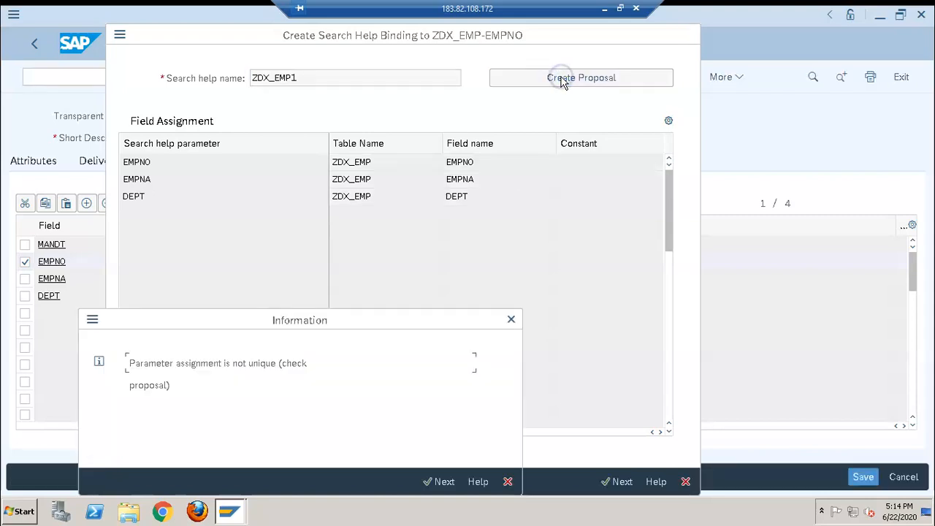
{"action": "left_click", "coordinate": [440, 482]}
{"action": "left_click", "coordinate": [156, 165]}
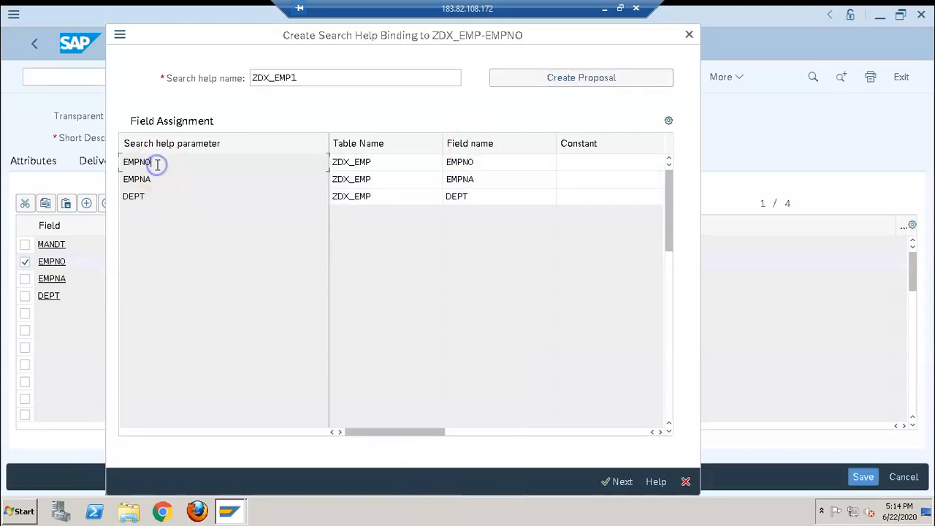
{"action": "left_click", "coordinate": [571, 84]}
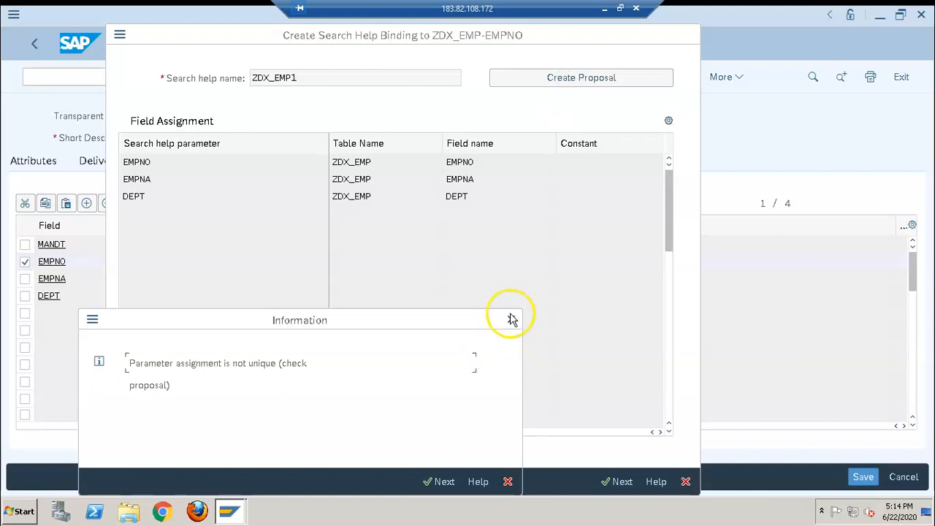
{"action": "left_click", "coordinate": [510, 319]}
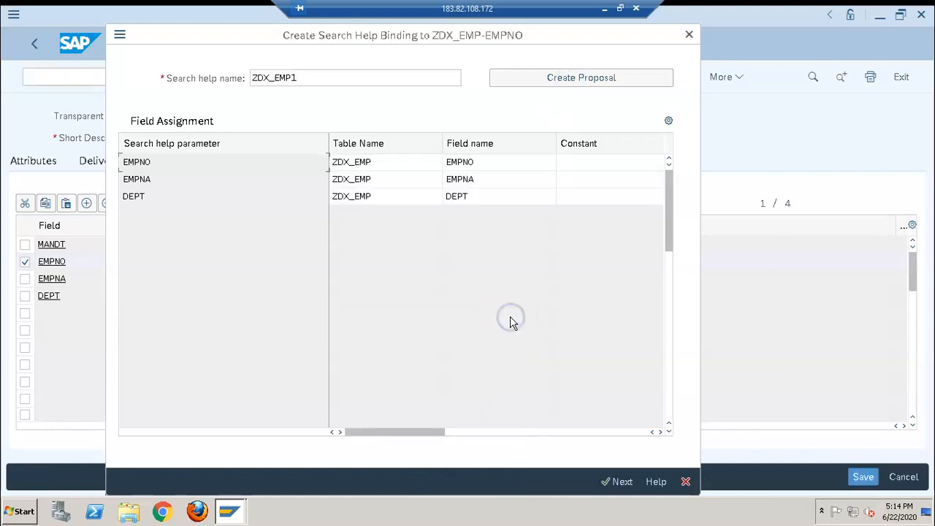
{"action": "double_click", "coordinate": [161, 179]}
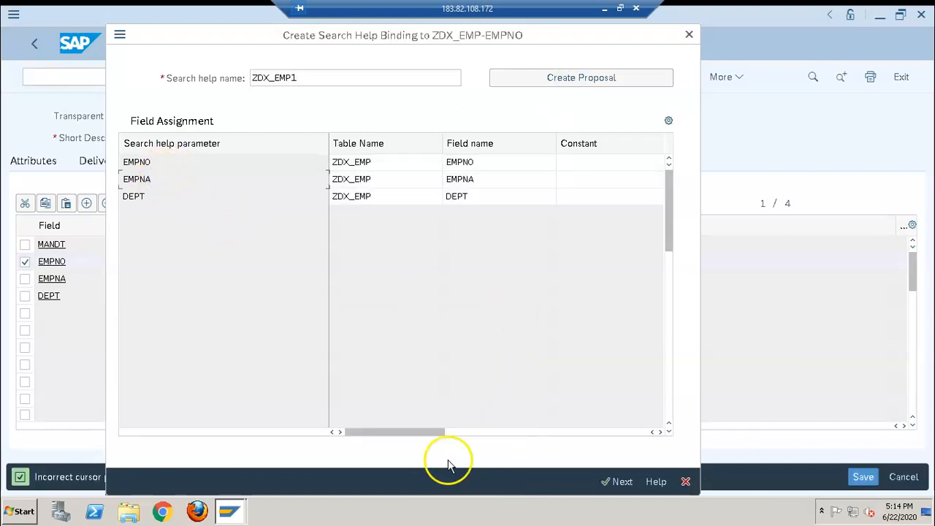
{"action": "left_click", "coordinate": [616, 482]}
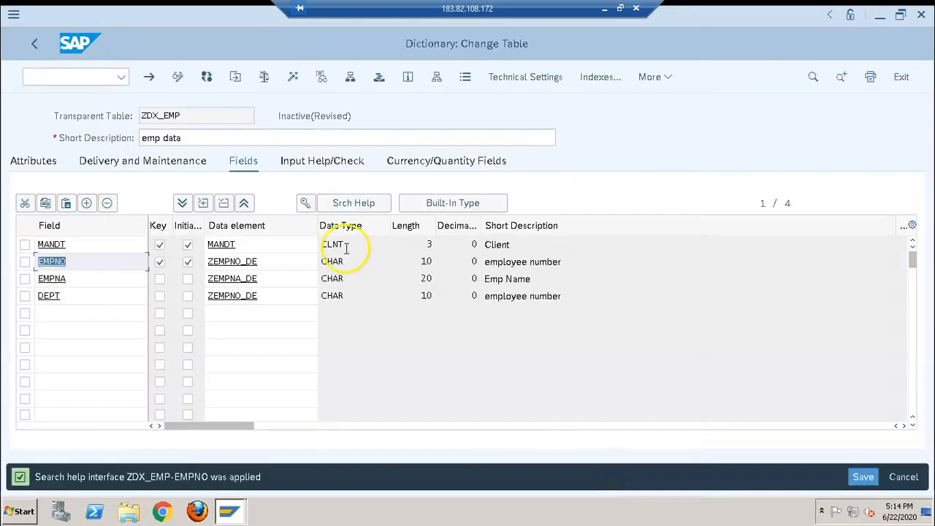
Step: Save and activate table ZDX_EMP, declining to display the activation log
{"action": "left_click", "coordinate": [292, 77]}
{"action": "key", "text": "Return"}
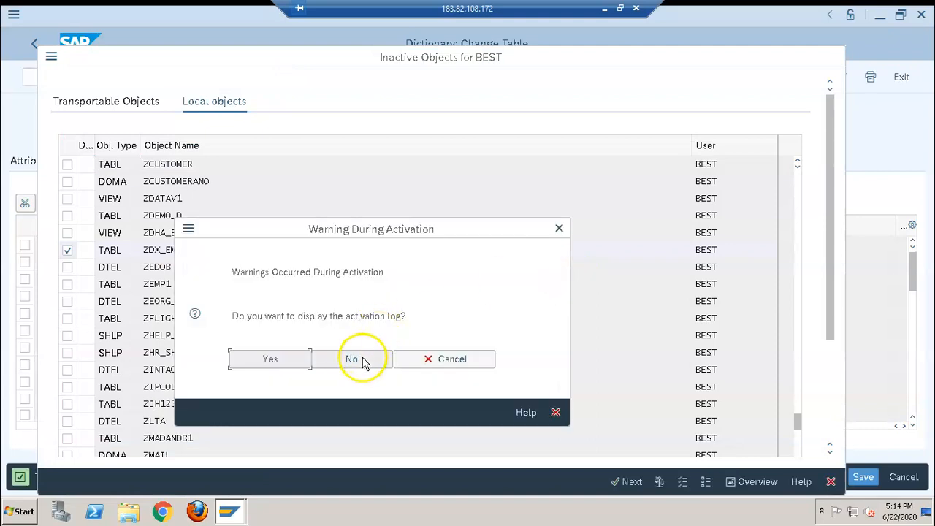
{"action": "left_click", "coordinate": [363, 363]}
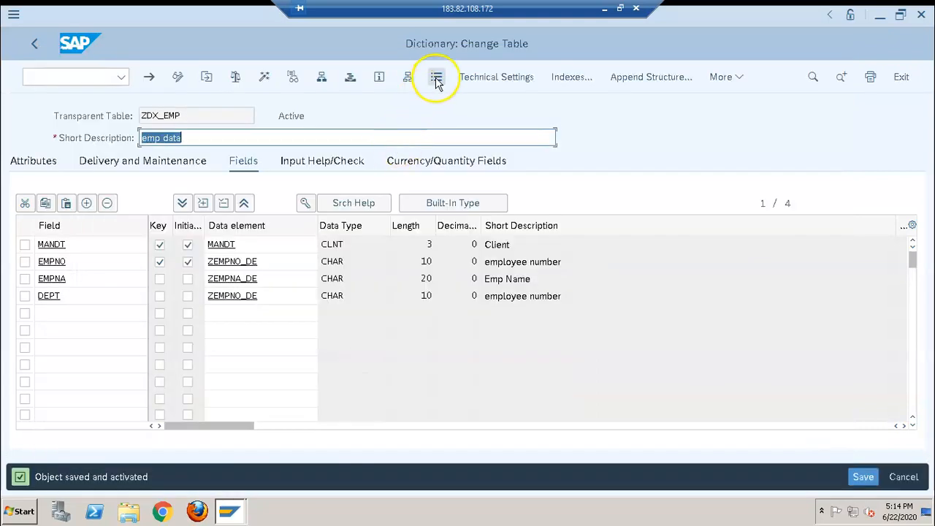
Step: Open the table contents selection screen, check the input help of field EMPNO, and return to the table definition
{"action": "left_click", "coordinate": [436, 77]}
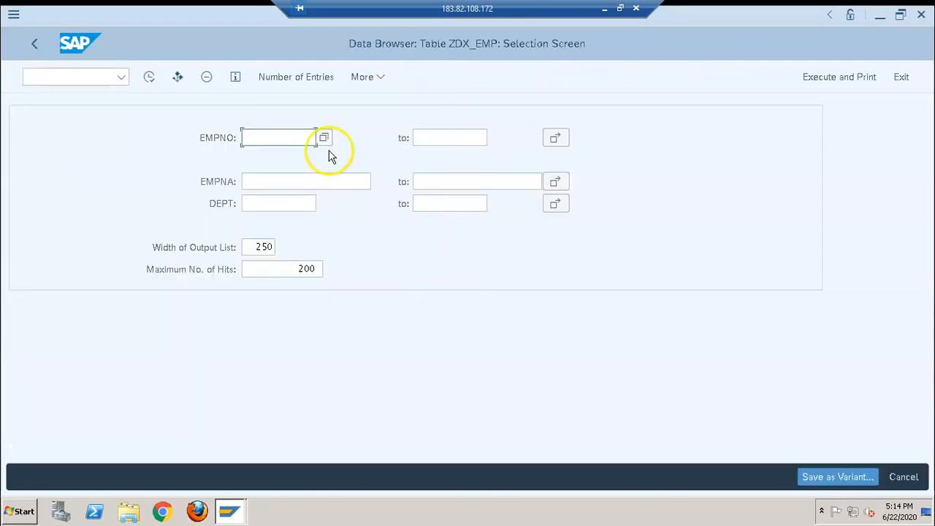
{"action": "left_click", "coordinate": [325, 141]}
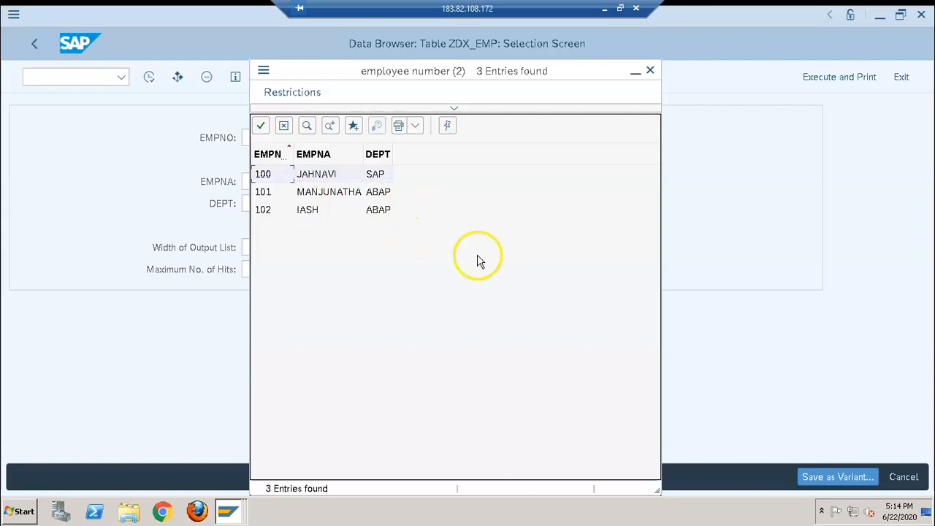
{"action": "left_click", "coordinate": [650, 71]}
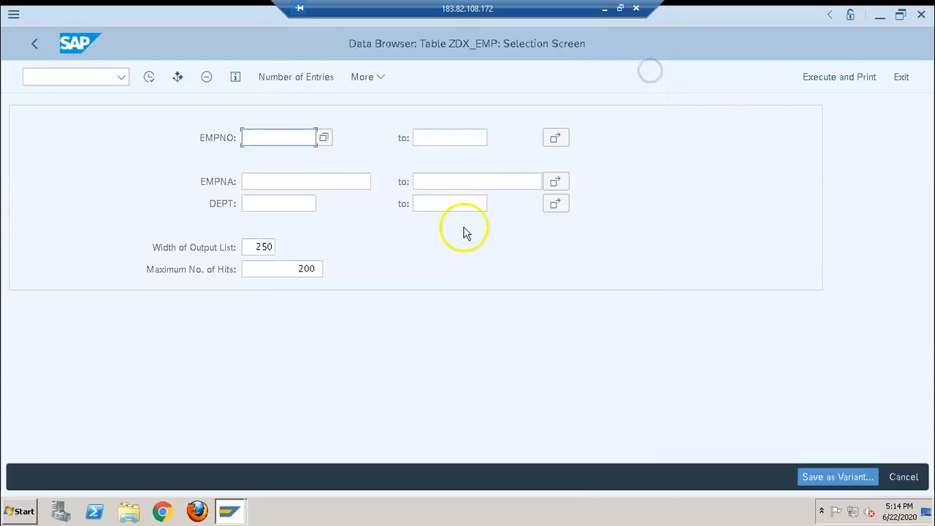
{"action": "left_click", "coordinate": [34, 47]}
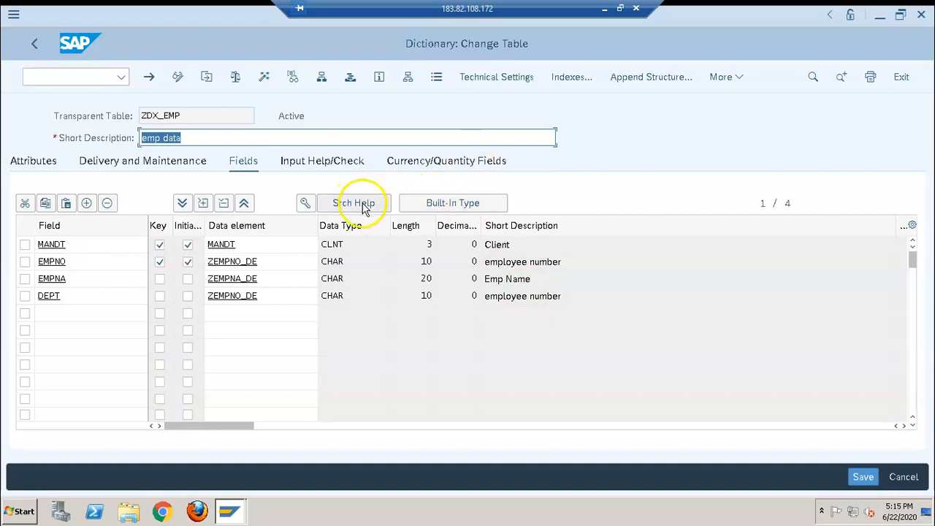
{"action": "left_click", "coordinate": [92, 294]}
{"action": "left_click", "coordinate": [25, 296]}
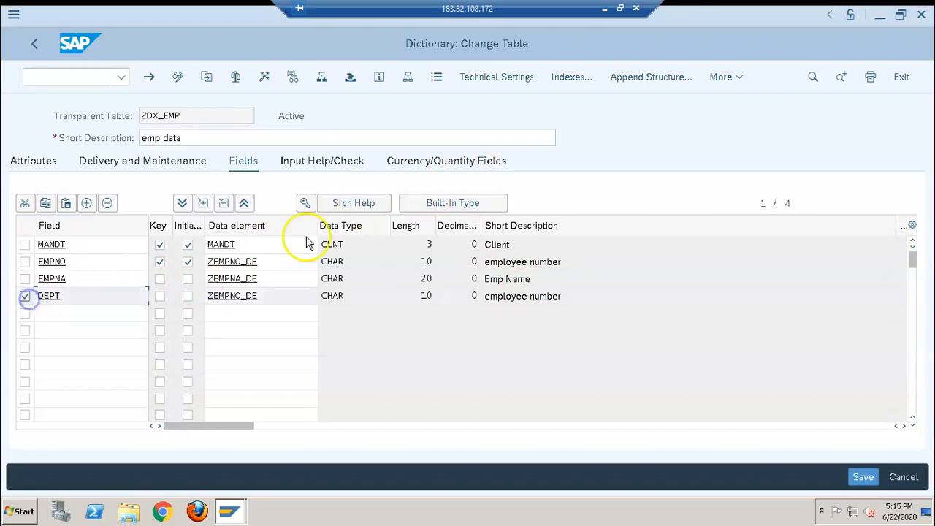
{"action": "left_click", "coordinate": [356, 204]}
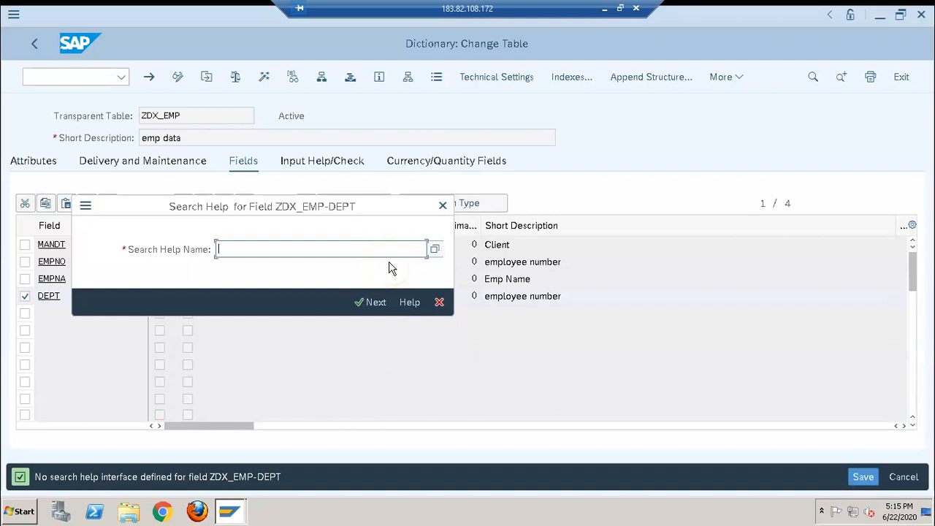
{"action": "left_click", "coordinate": [442, 210]}
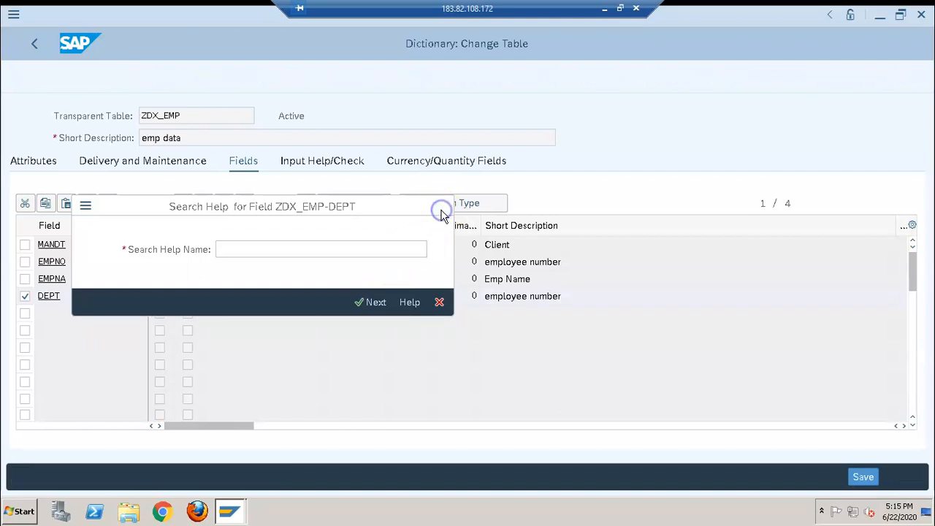
{"action": "left_click", "coordinate": [24, 296]}
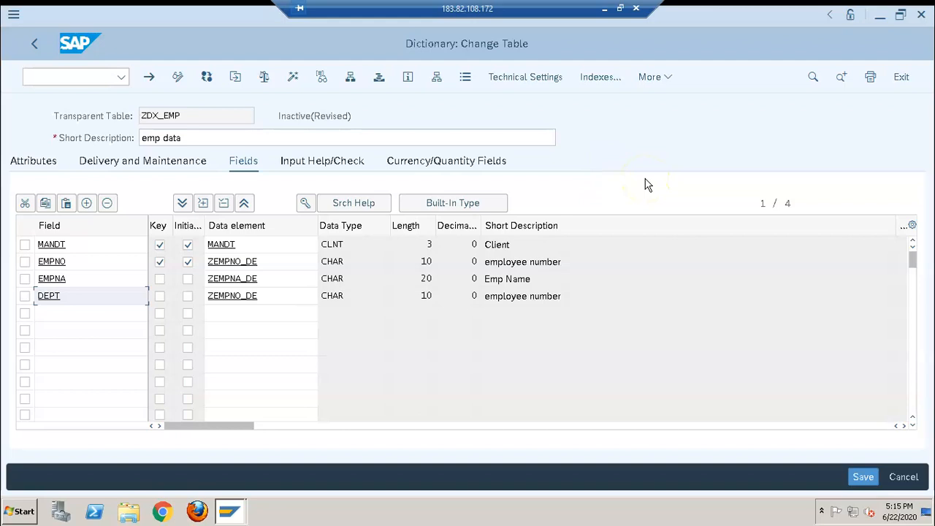
Step: Call the table contents selection screen without saving the table, and view the EMPNO value list again
{"action": "left_click", "coordinate": [471, 84]}
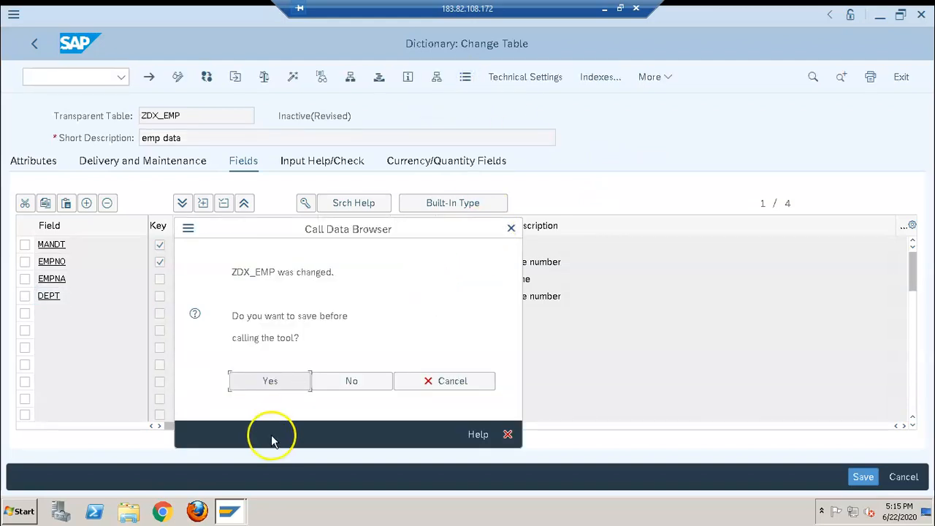
{"action": "left_click", "coordinate": [343, 386]}
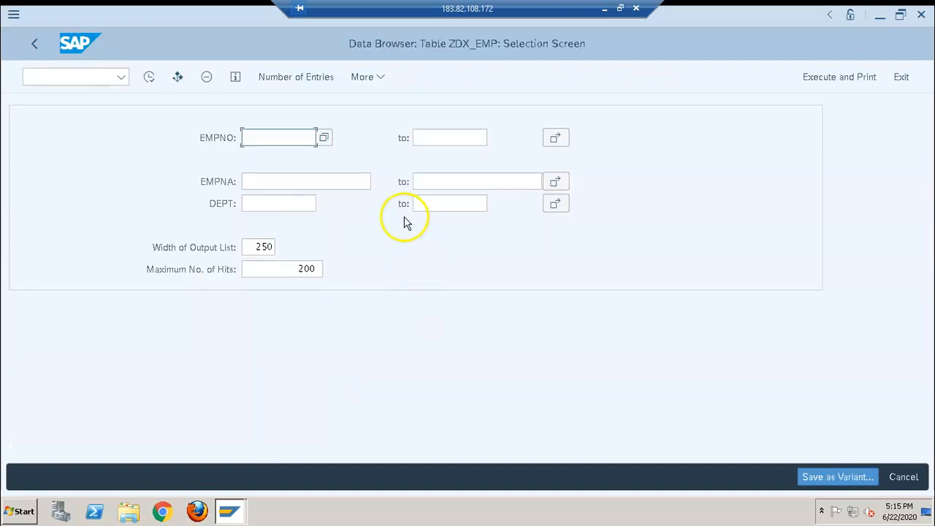
{"action": "left_click", "coordinate": [324, 140]}
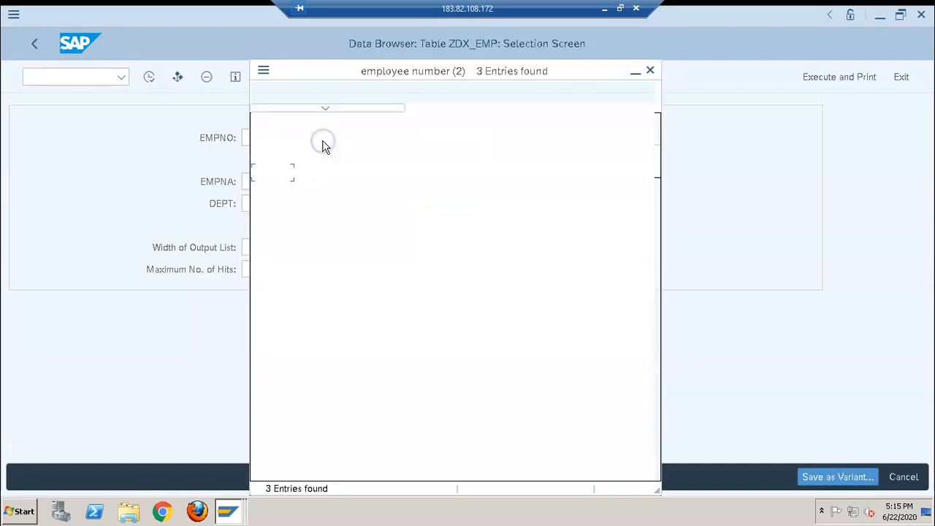
{"action": "left_click", "coordinate": [650, 71]}
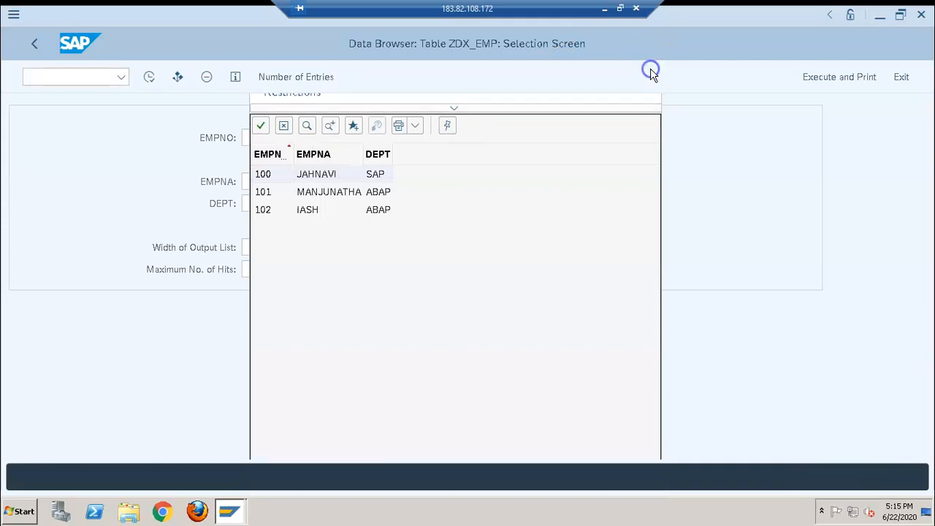
{"action": "left_click", "coordinate": [604, 7]}
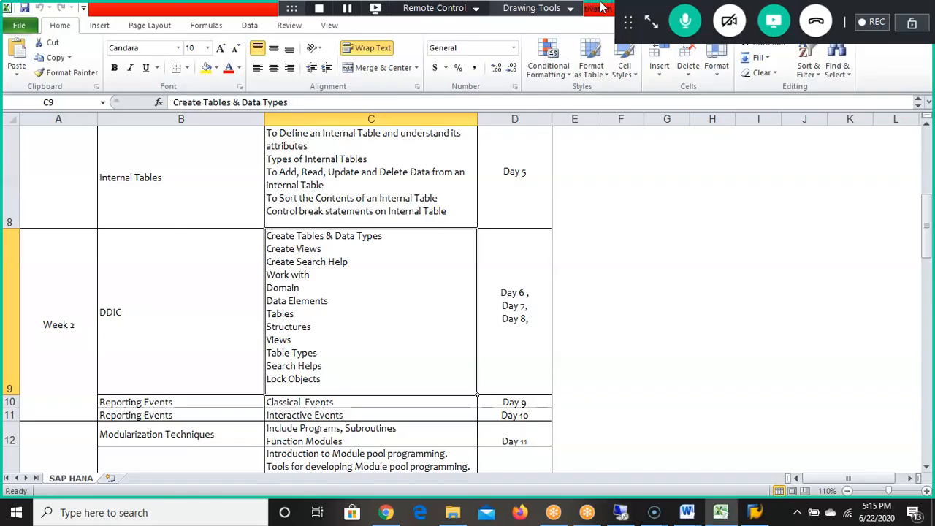
{"action": "left_click", "coordinate": [685, 21]}
{"action": "left_click", "coordinate": [875, 23]}
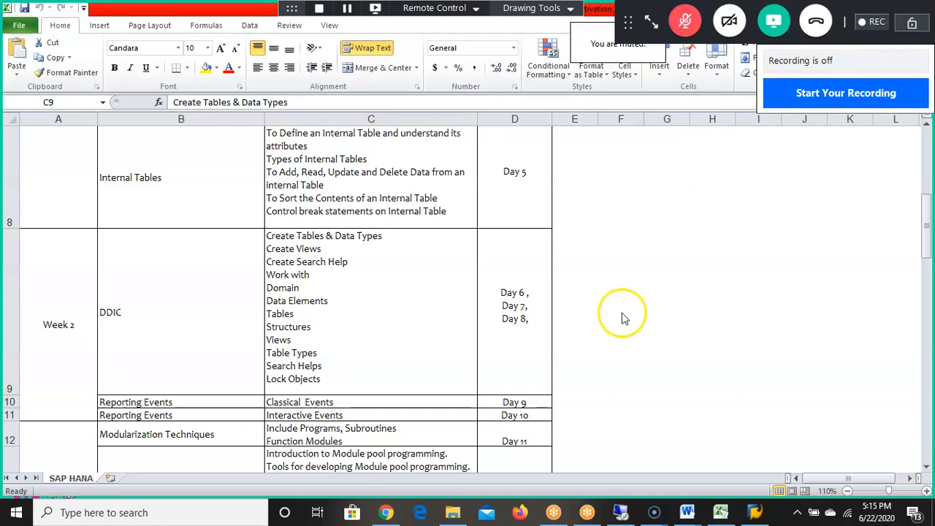